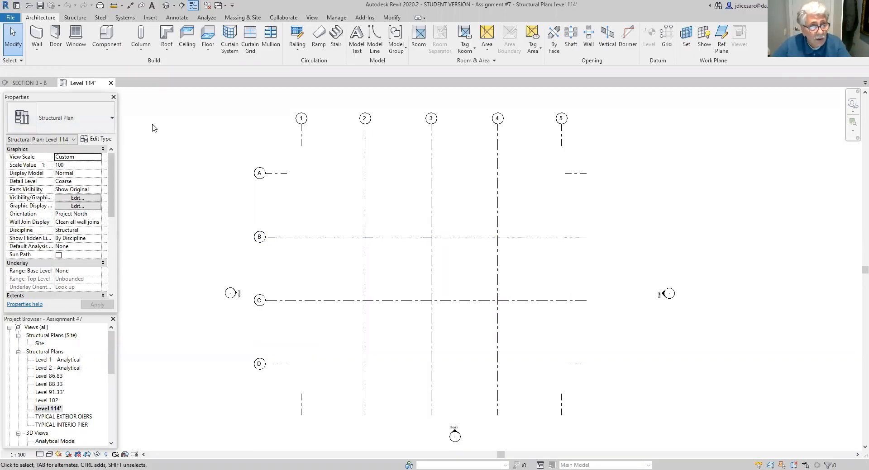
# - Review the Level 114' plan's view range, including the level choices for the top plane and the cut plane offset
pyautogui.moveTo(111, 200); pyautogui.dragTo(110, 244)
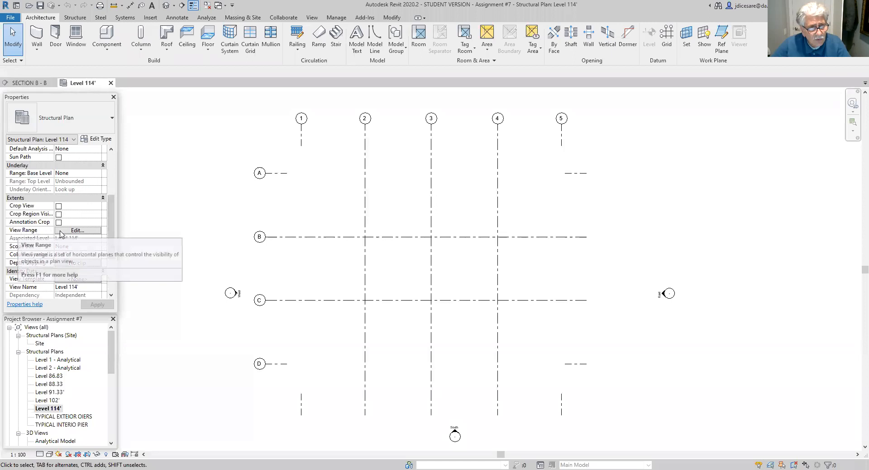
pyautogui.click(77, 231)
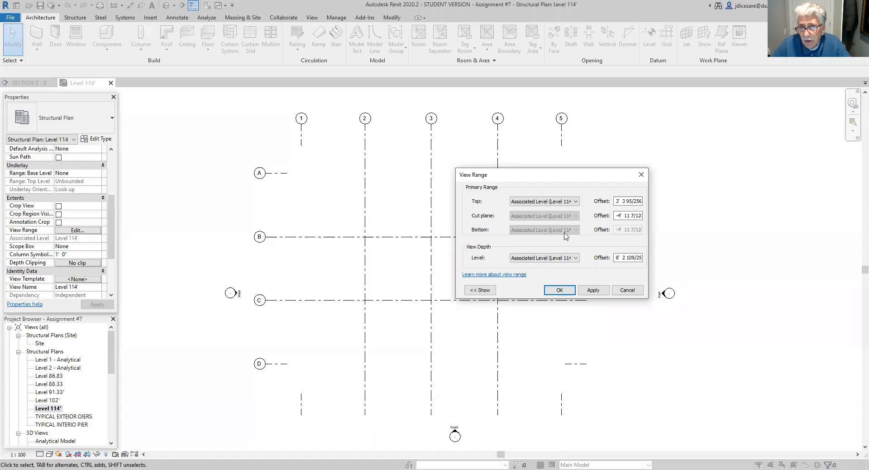
pyautogui.click(576, 202)
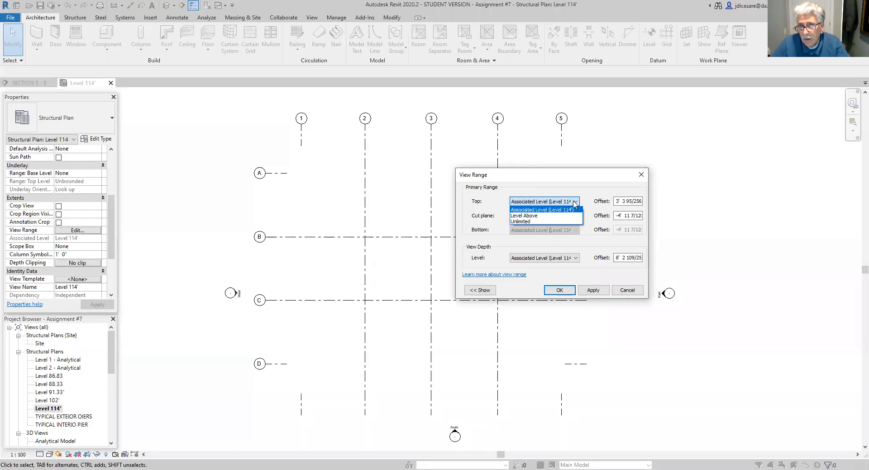
pyautogui.click(560, 209)
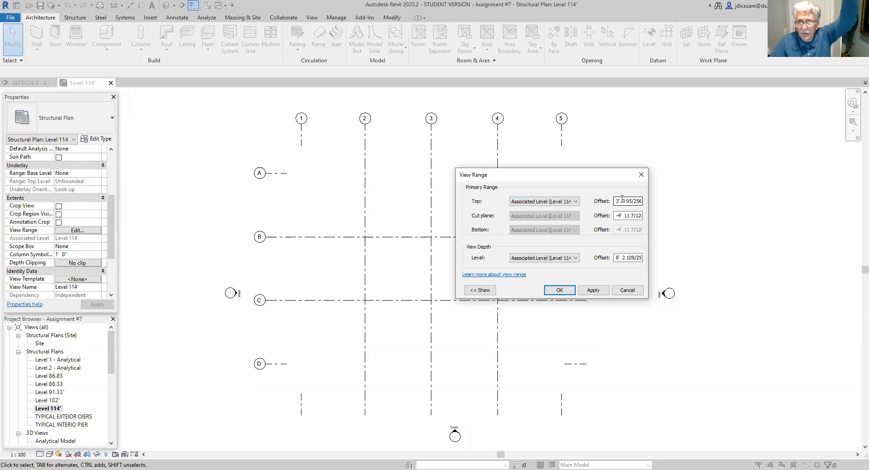
pyautogui.click(625, 215)
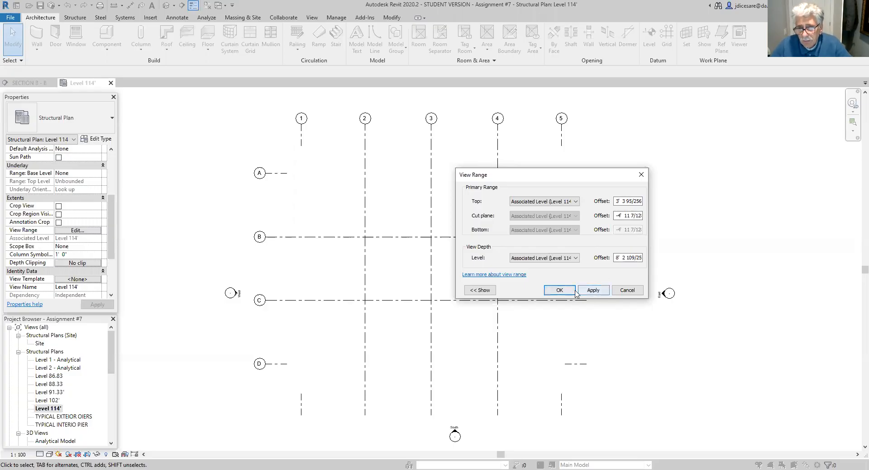
pyautogui.click(559, 291)
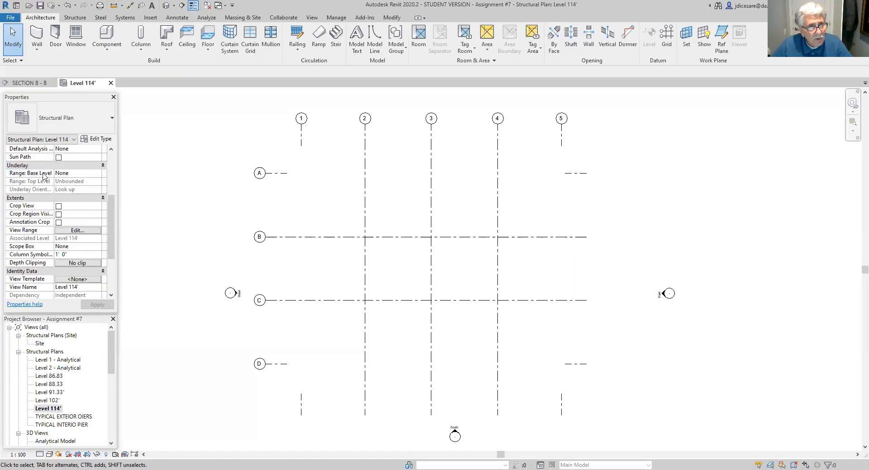
# - Try Level 102' as the plan's underlay base level, and return the underlay to None
pyautogui.click(96, 175)
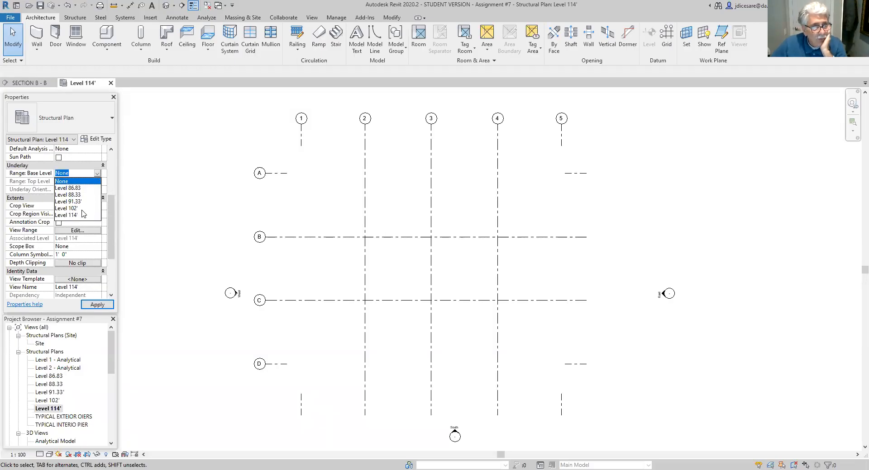
pyautogui.click(72, 208)
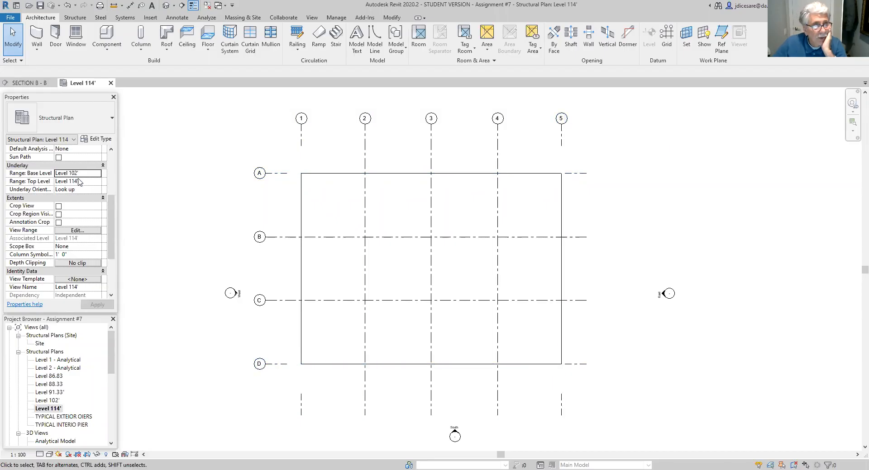
pyautogui.click(101, 173)
pyautogui.click(69, 182)
pyautogui.click(101, 307)
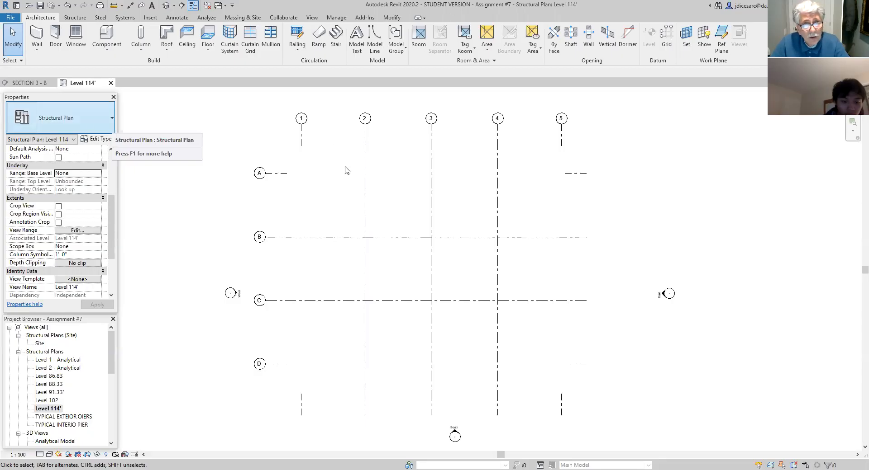
# - Change grid 2 to the 6.5mm Bubble Gap type and stretch the gaps of grids 2 and 1 down to their lower ends
pyautogui.click(365, 151)
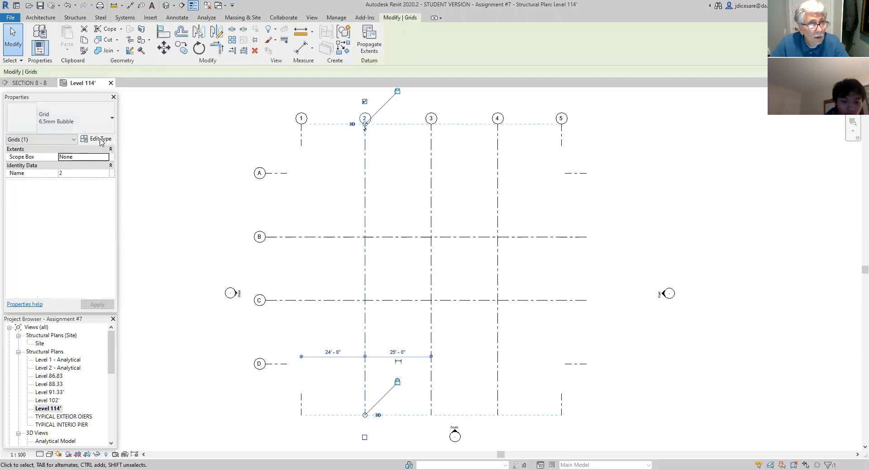
pyautogui.click(112, 118)
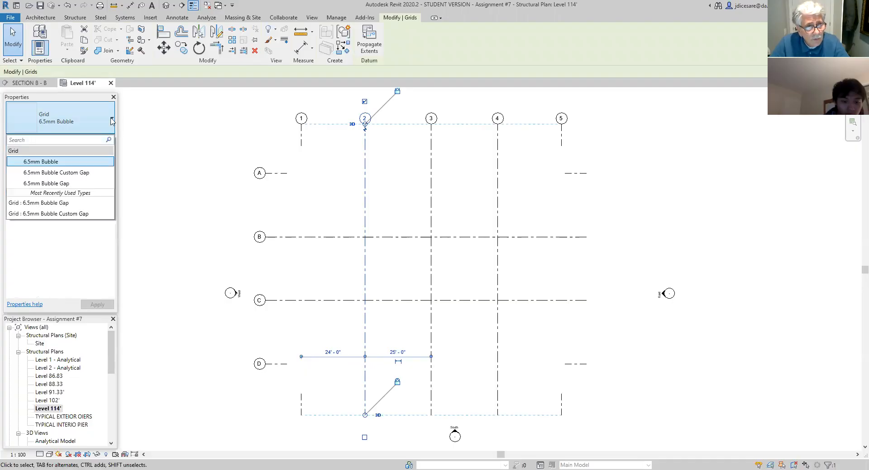
pyautogui.click(50, 184)
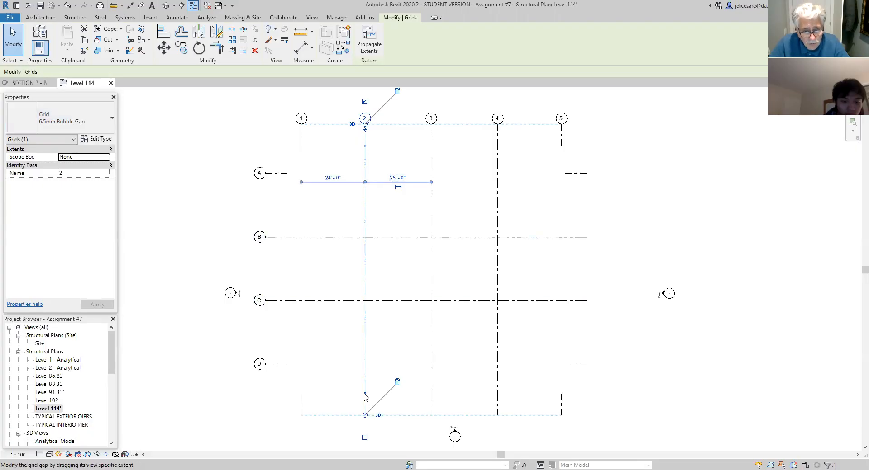
pyautogui.moveTo(365, 394); pyautogui.dragTo(366, 416)
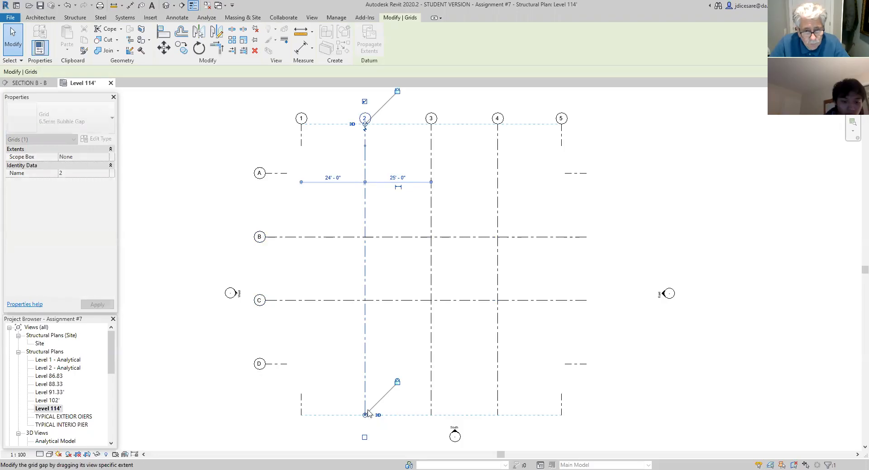
pyautogui.click(380, 380)
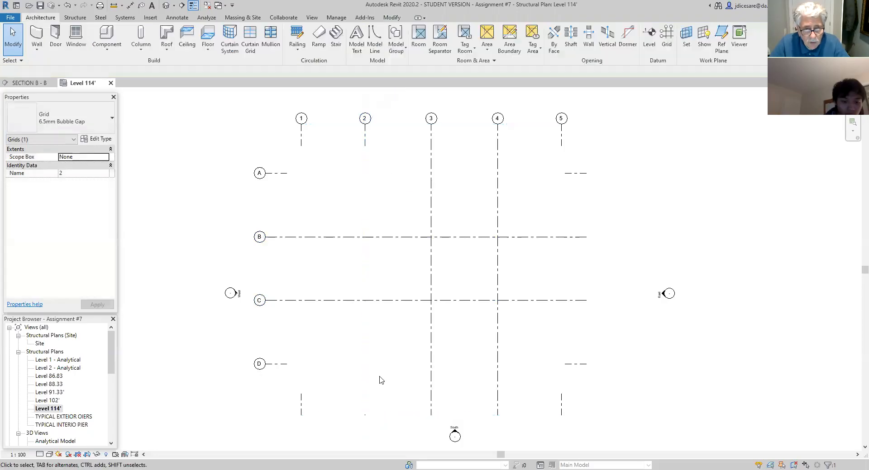
pyautogui.click(301, 407)
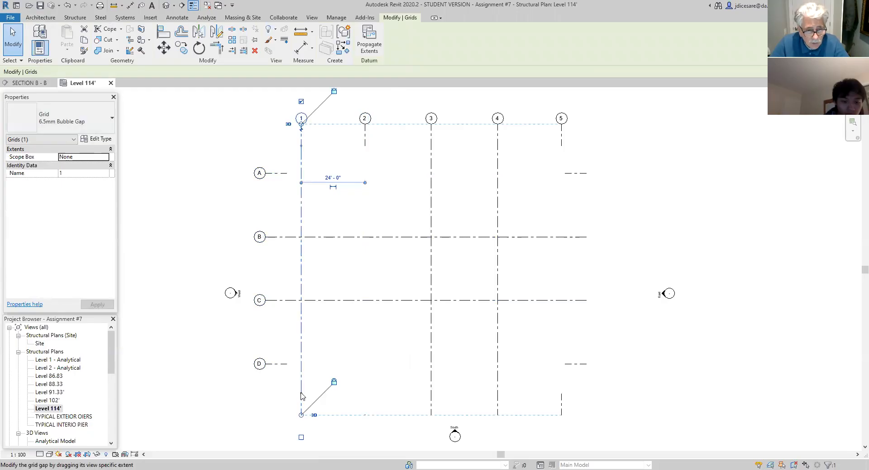
pyautogui.click(379, 385)
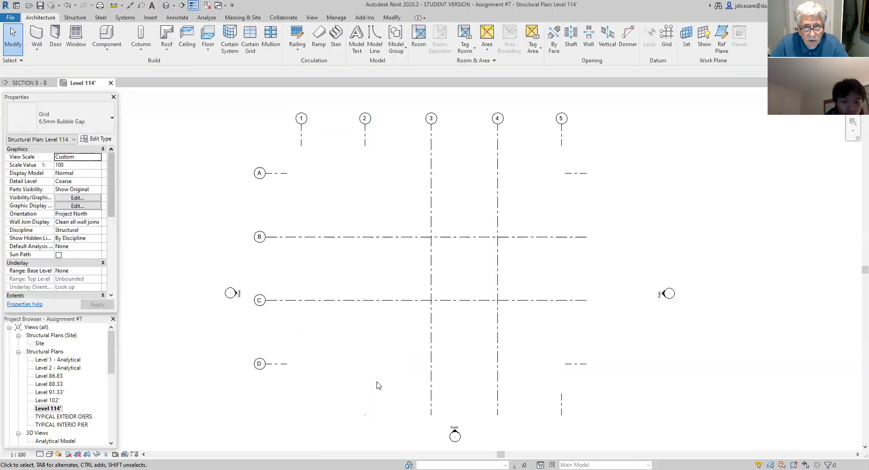
# - Change grid 3 to the 6.5mm Bubble Gap type and stretch its gap down to the grid's lower end
pyautogui.click(431, 228)
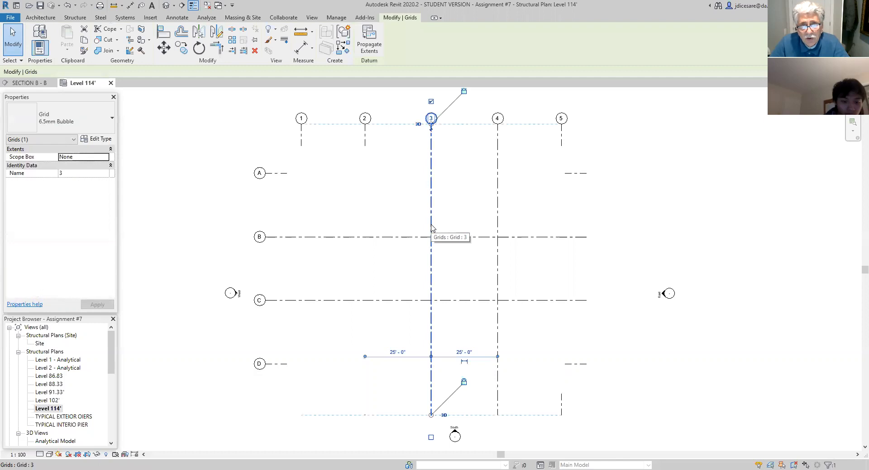
pyautogui.click(112, 119)
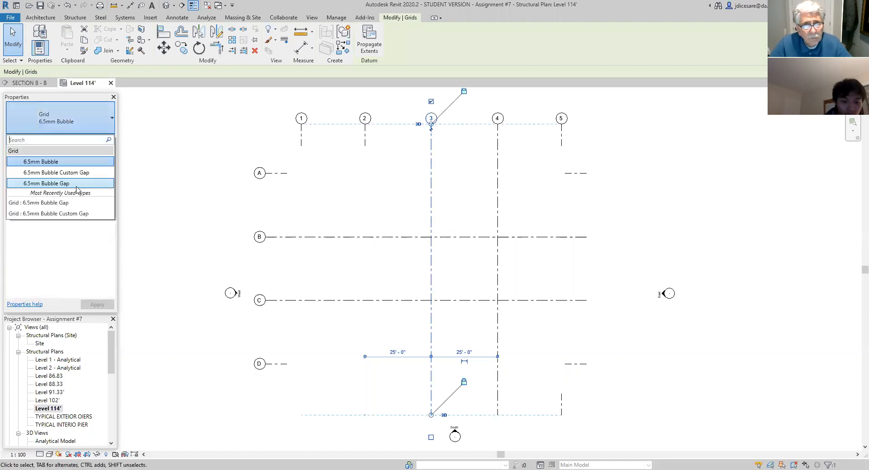
pyautogui.click(77, 184)
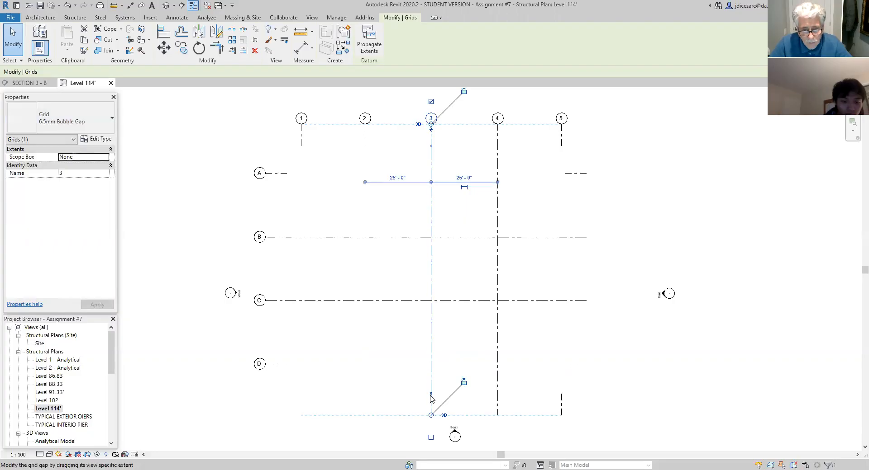
pyautogui.moveTo(430, 398); pyautogui.dragTo(431, 418)
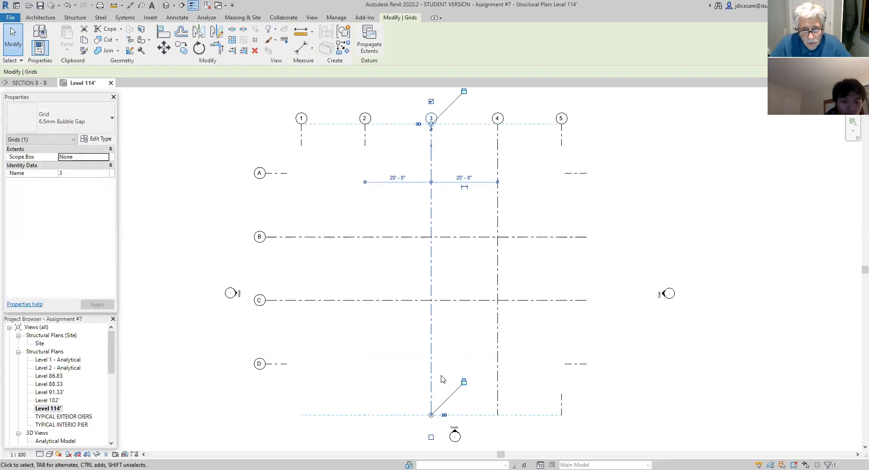
pyautogui.click(447, 375)
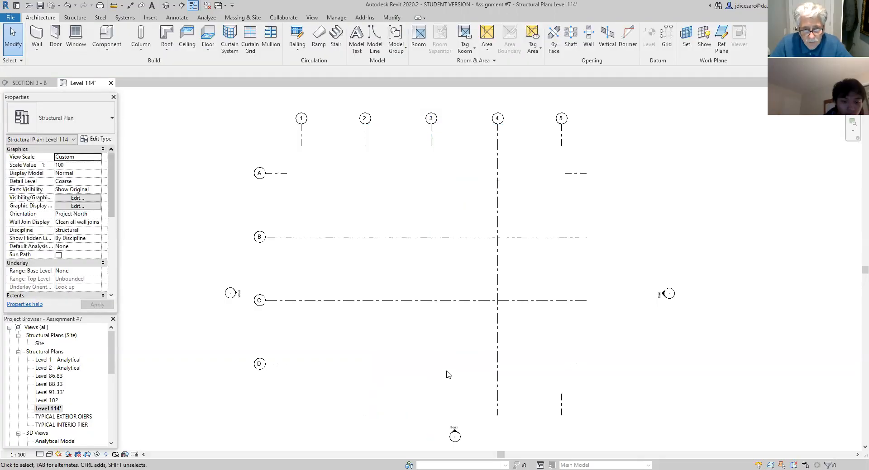
# - Change grid 4 to the 6.5mm Bubble Gap type and stretch its gap down to the grid's lower end
pyautogui.click(497, 205)
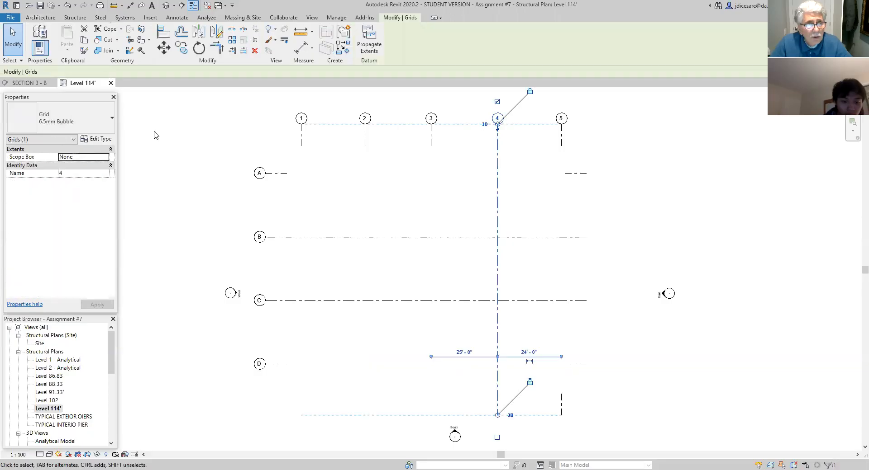
pyautogui.click(113, 119)
pyautogui.click(72, 184)
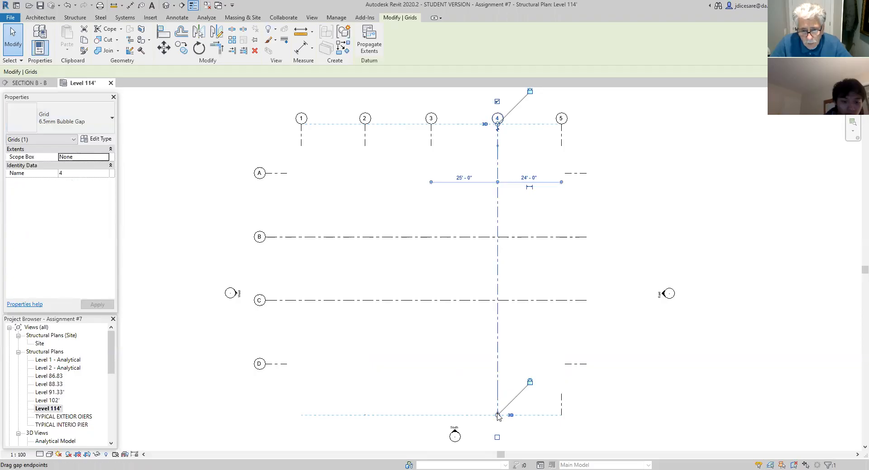
pyautogui.click(458, 372)
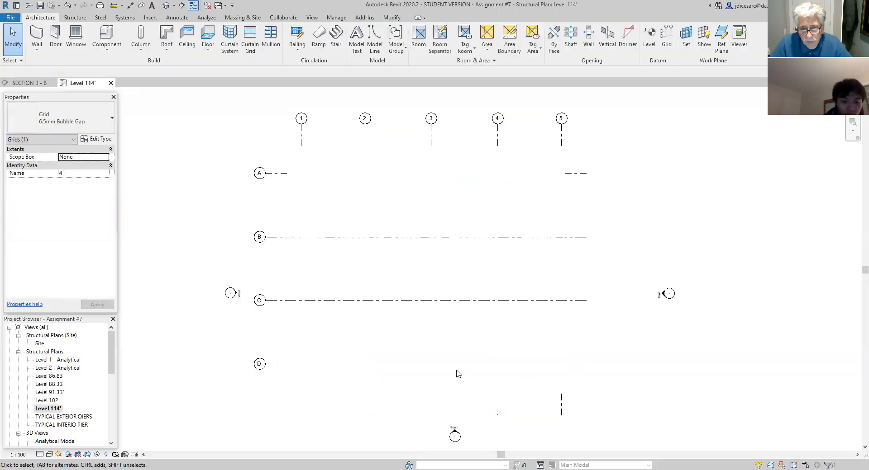
# - Change grid B to the 6.5mm Bubble Gap type and stretch the gaps of grids A and B to the ends opposite their bubbles
pyautogui.click(563, 175)
pyautogui.moveTo(563, 174); pyautogui.dragTo(586, 174)
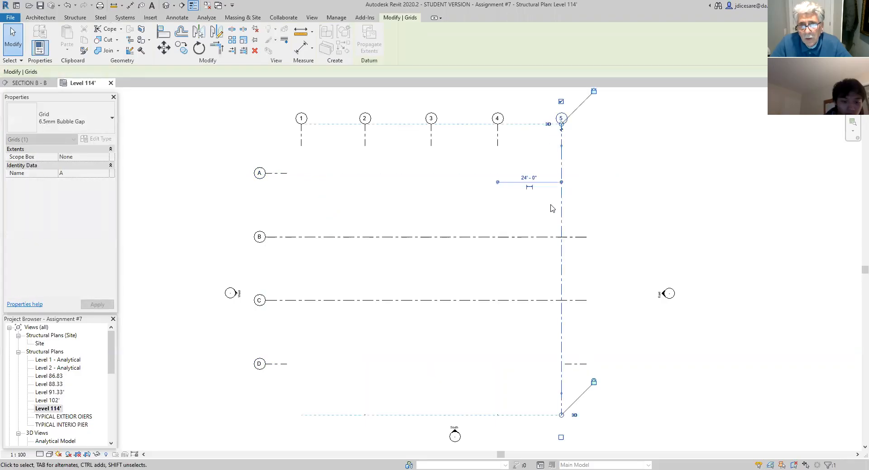
pyautogui.click(547, 238)
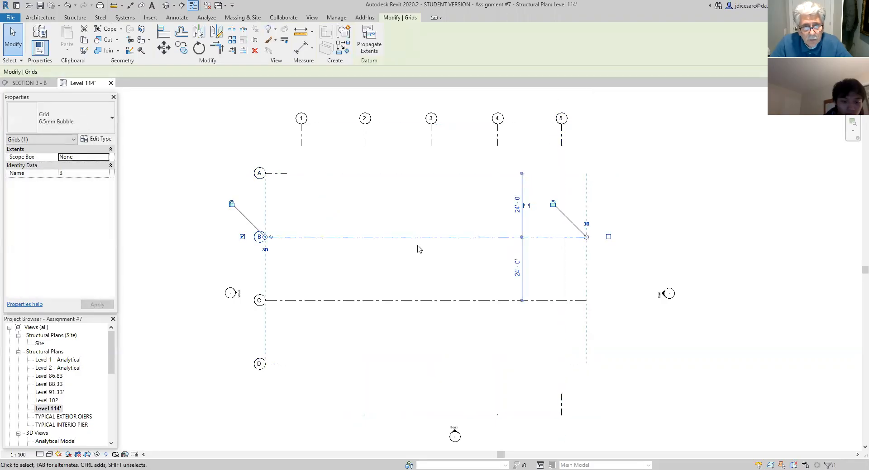
pyautogui.click(110, 122)
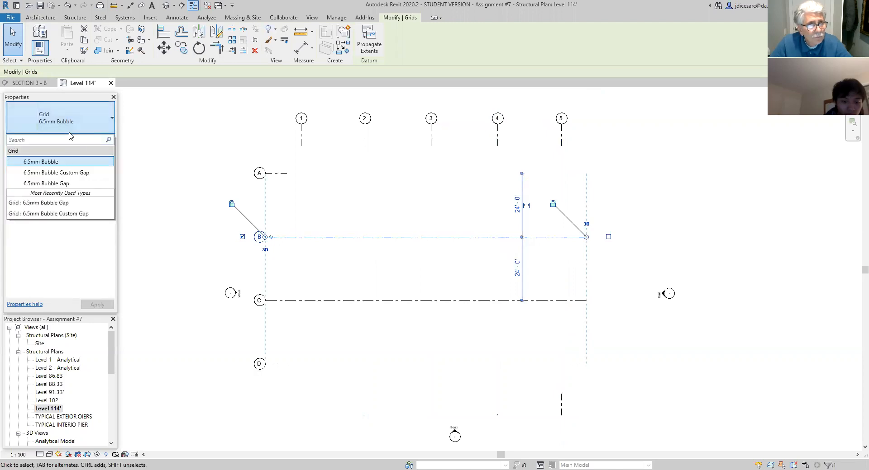
pyautogui.click(79, 184)
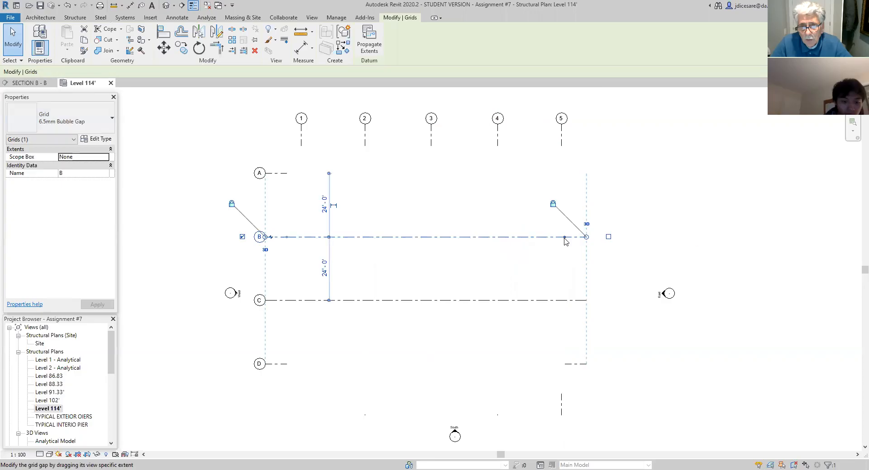
pyautogui.click(527, 250)
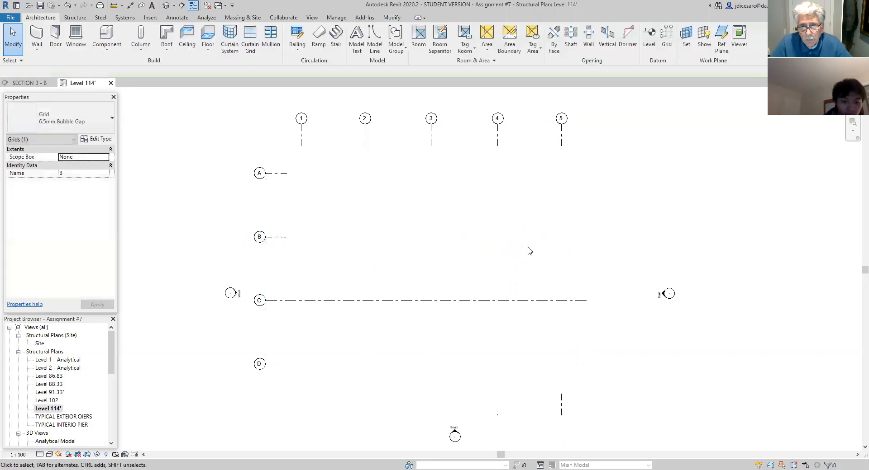
# - Change grid C to the 6.5mm Bubble Gap type and stretch its gap to the end opposite the bubble
pyautogui.click(357, 301)
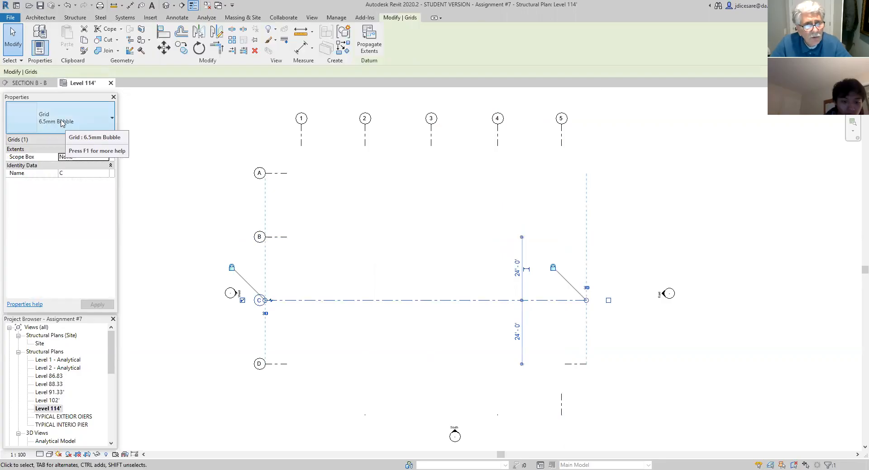
pyautogui.click(111, 120)
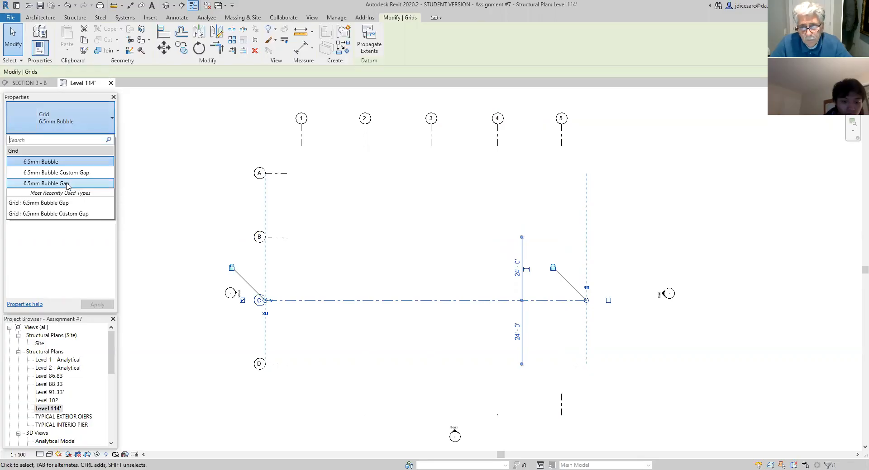
pyautogui.click(67, 184)
pyautogui.moveTo(565, 301); pyautogui.dragTo(587, 300)
pyautogui.click(557, 320)
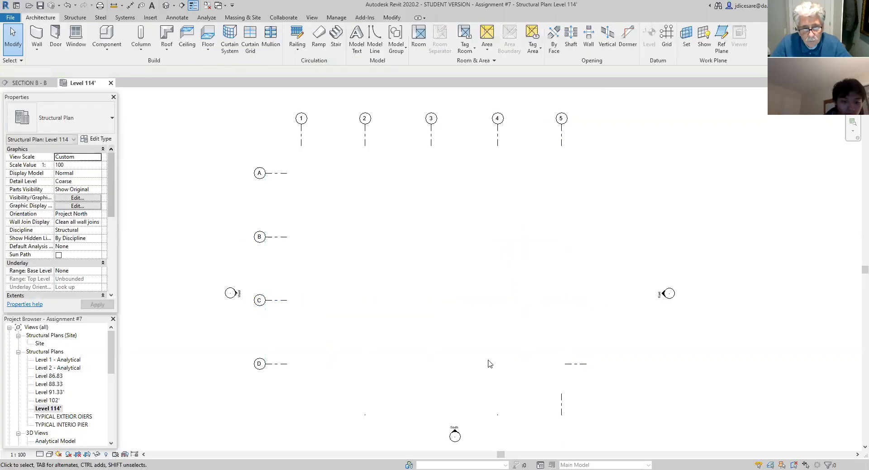
# - Stretch the gaps of grids D and 5 to the ends opposite their bubbles, leaving only the bubble-side segments
pyautogui.click(578, 365)
pyautogui.moveTo(565, 365); pyautogui.dragTo(587, 365)
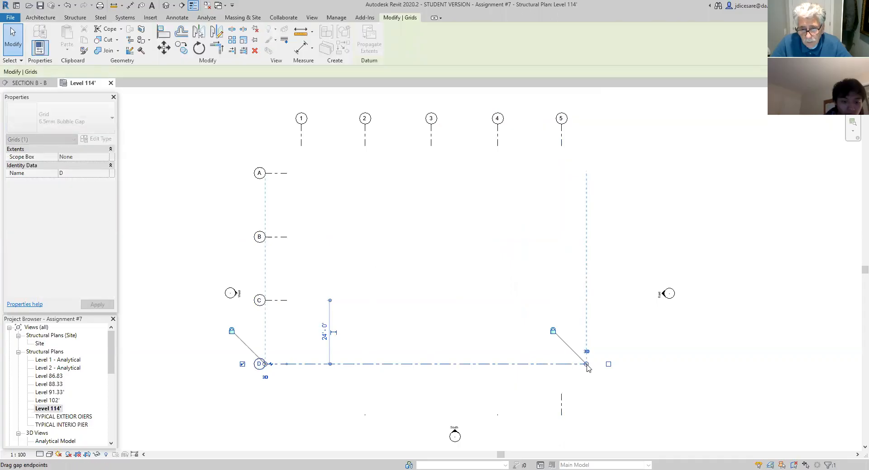
pyautogui.click(562, 400)
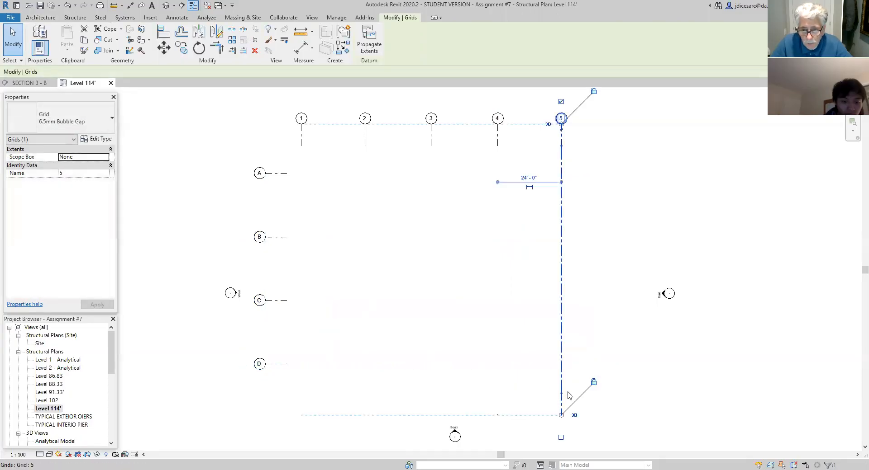
pyautogui.moveTo(562, 397); pyautogui.dragTo(561, 415)
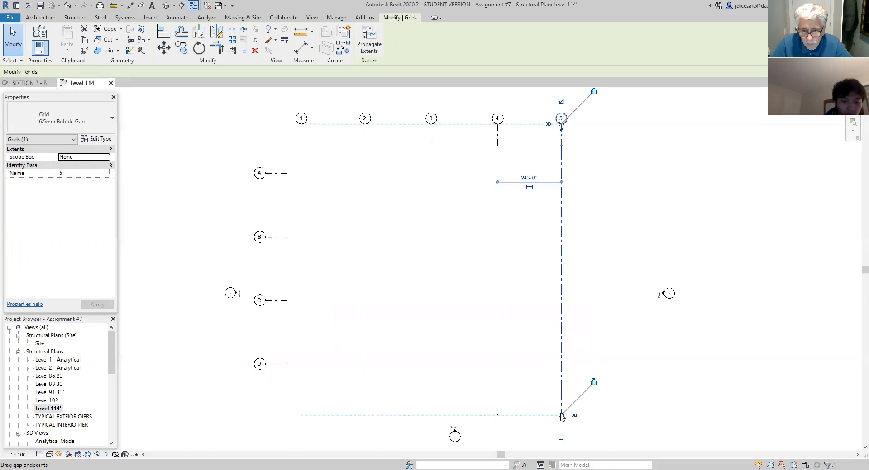
# - Set the Level 114' plan's view scale to 1/8" = 1'-0"
pyautogui.click(525, 410)
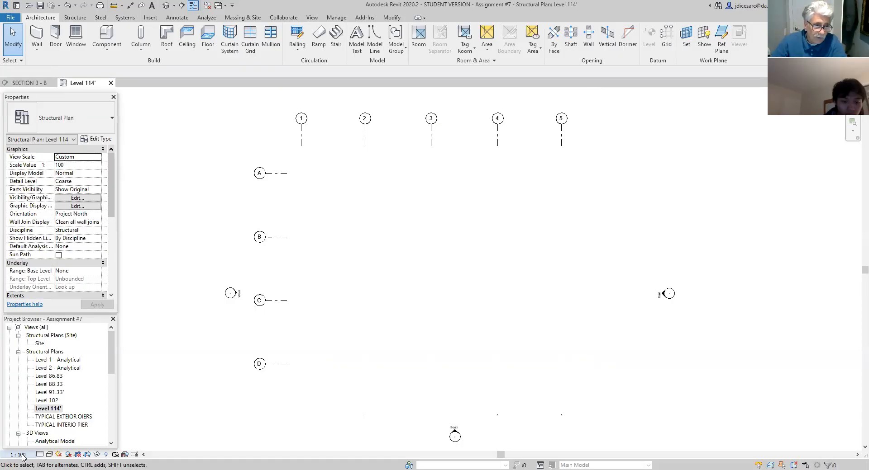
pyautogui.click(21, 455)
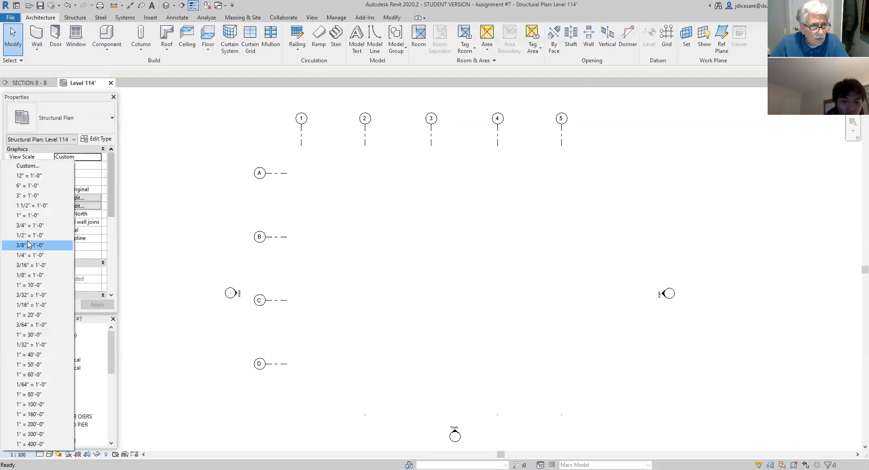
pyautogui.click(28, 276)
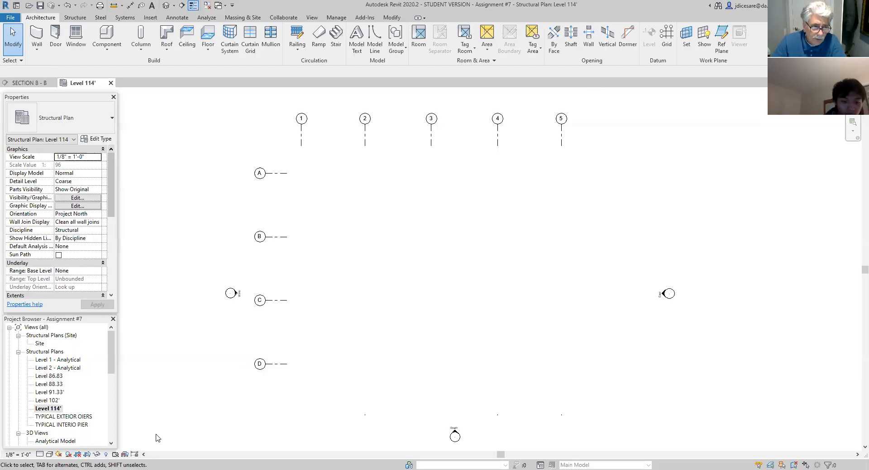
# - Show the plan's crop region and pull its four edges inward around the grid bubbles, excluding the elevation markers
pyautogui.click(87, 455)
pyautogui.scroll(-2, 446, 339)
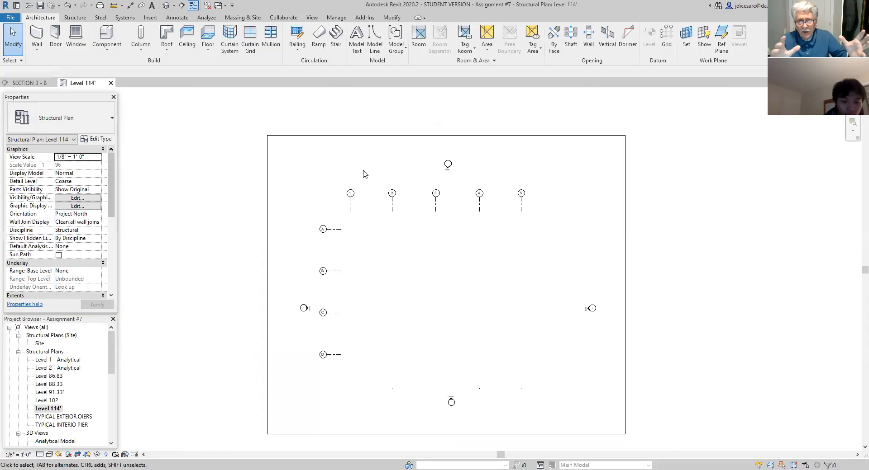
pyautogui.click(466, 136)
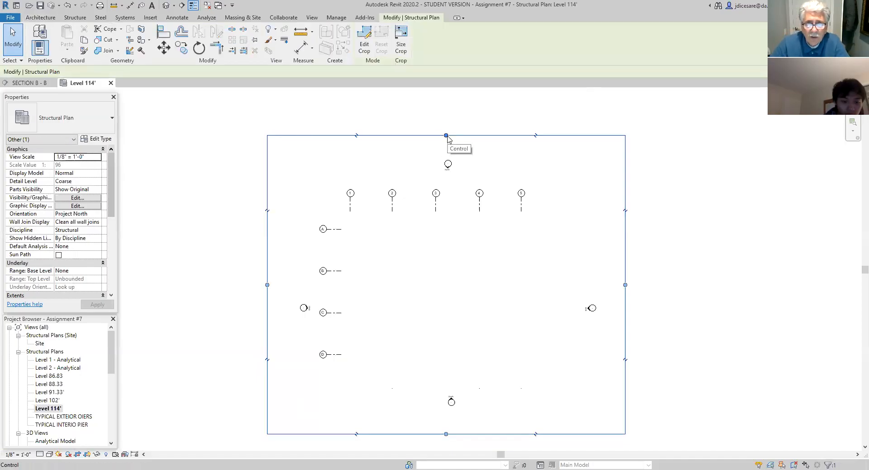
pyautogui.moveTo(445, 136); pyautogui.dragTo(446, 180)
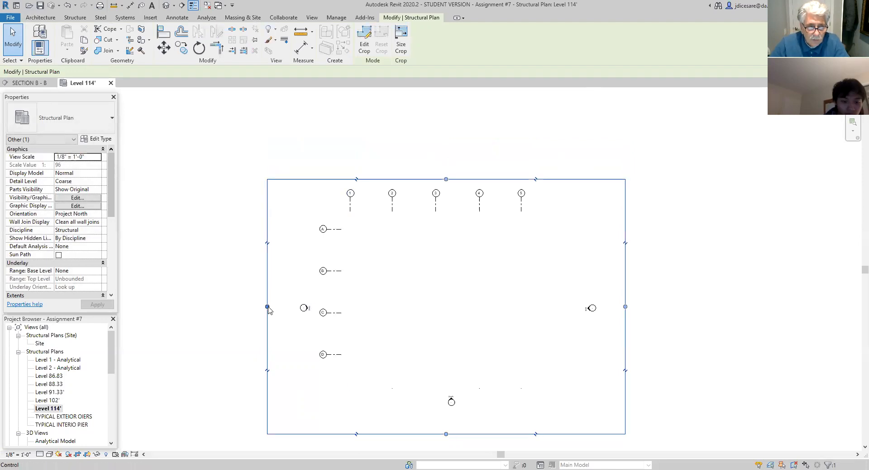
pyautogui.moveTo(267, 307); pyautogui.dragTo(313, 307)
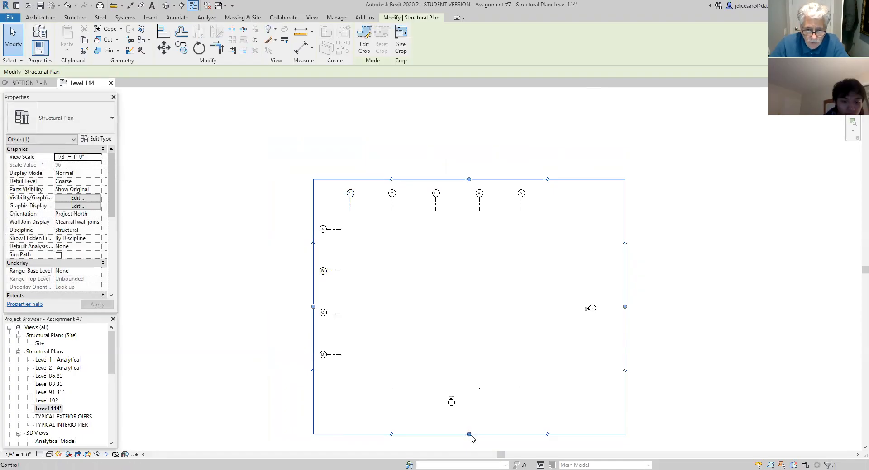
pyautogui.moveTo(470, 435); pyautogui.dragTo(461, 367)
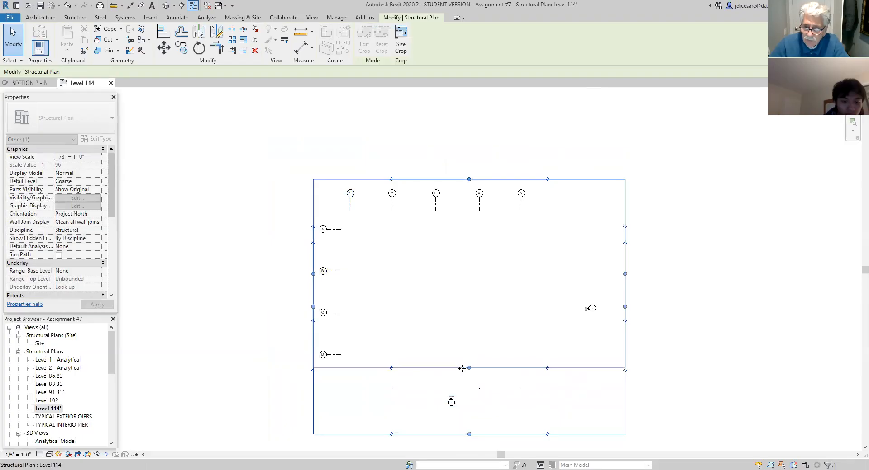
pyautogui.moveTo(625, 274); pyautogui.dragTo(564, 286)
pyautogui.click(499, 411)
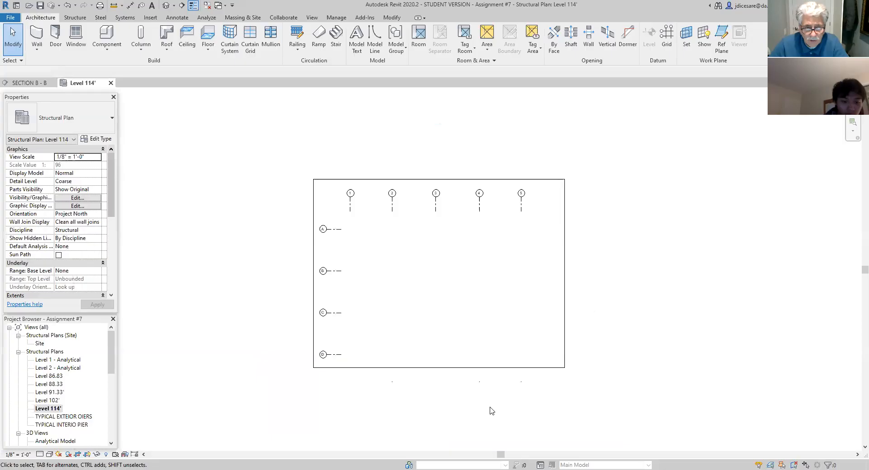
# - Extend the crop region's lower edge slightly farther below grid D
pyautogui.click(457, 368)
pyautogui.moveTo(441, 371); pyautogui.dragTo(442, 380)
pyautogui.click(434, 405)
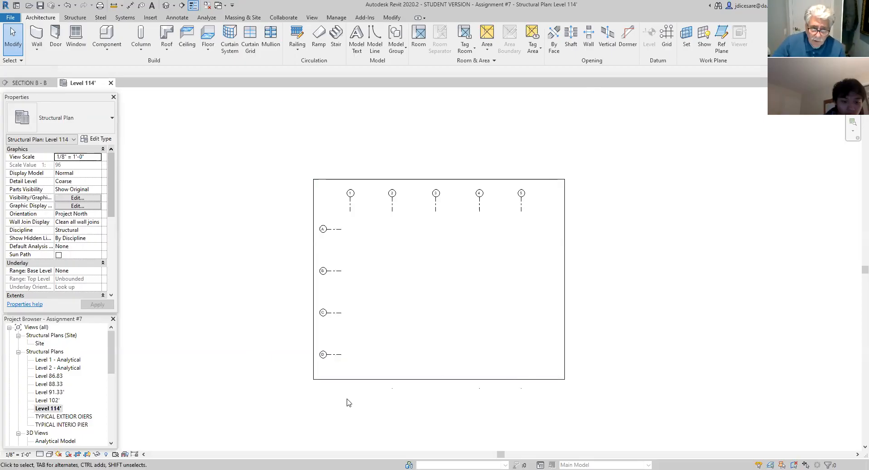
pyautogui.click(506, 380)
pyautogui.rightClick(507, 381)
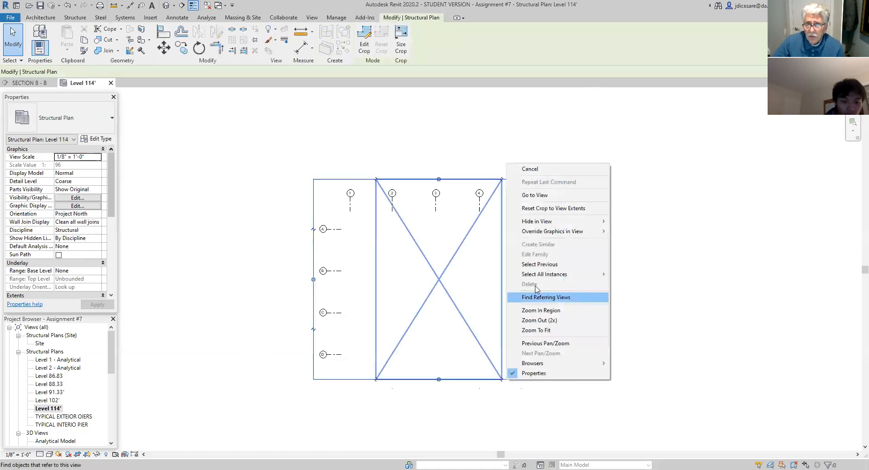
pyautogui.moveTo(544, 223)
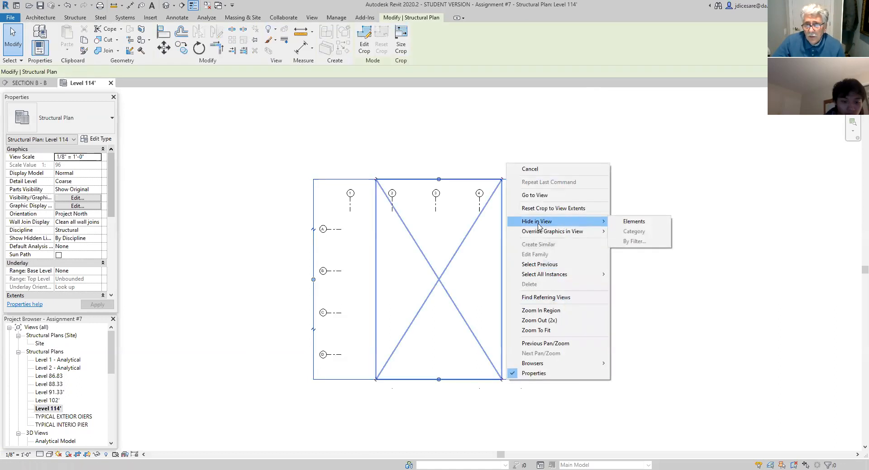
pyautogui.click(556, 414)
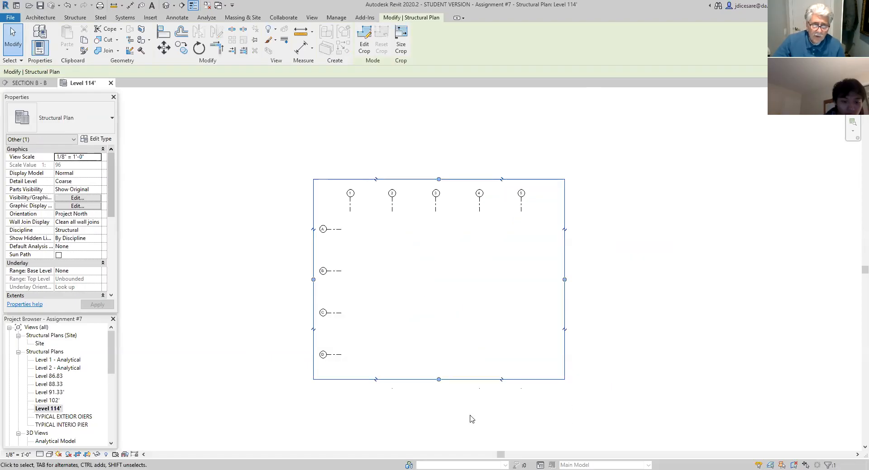
pyautogui.click(451, 416)
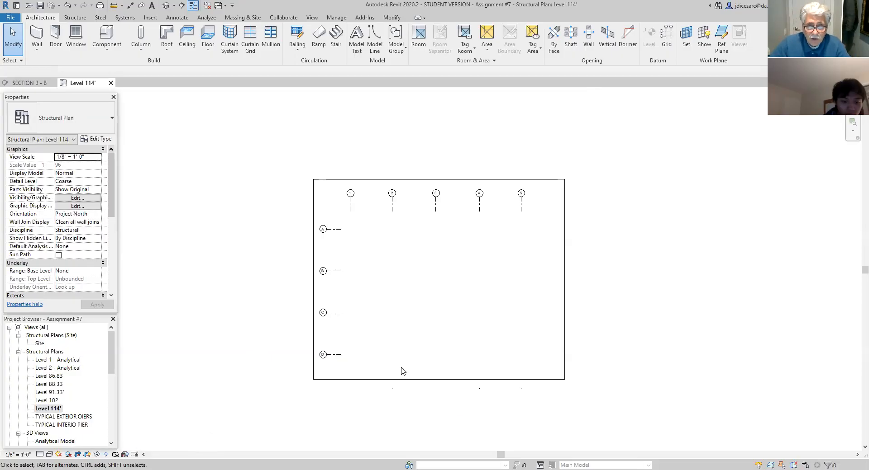
# - Start the Beam command and specify Level 114' as the work plane
pyautogui.scroll(3, 416, 352)
pyautogui.scroll(-2, 445, 331)
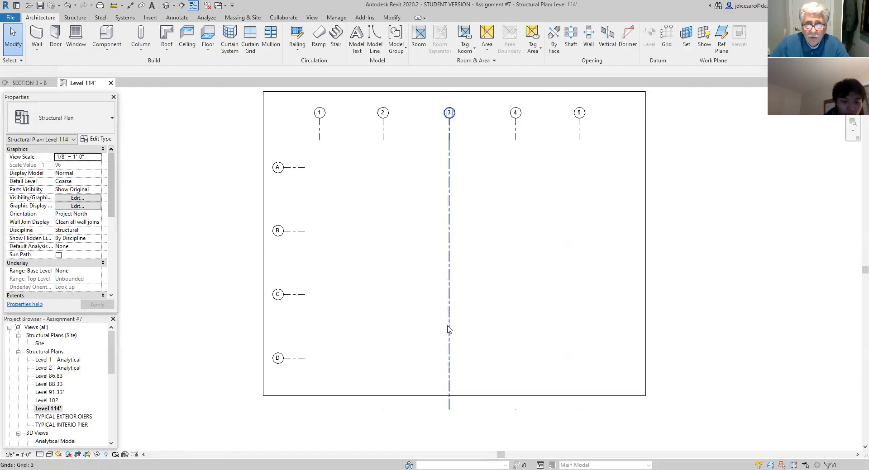
pyautogui.moveTo(504, 296); pyautogui.dragTo(493, 320, button='middle')
pyautogui.scroll(1, 493, 320)
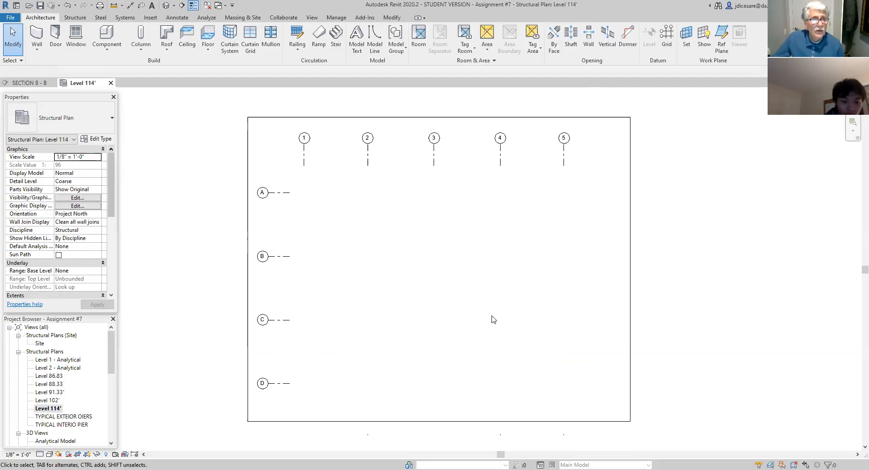
pyautogui.click(75, 18)
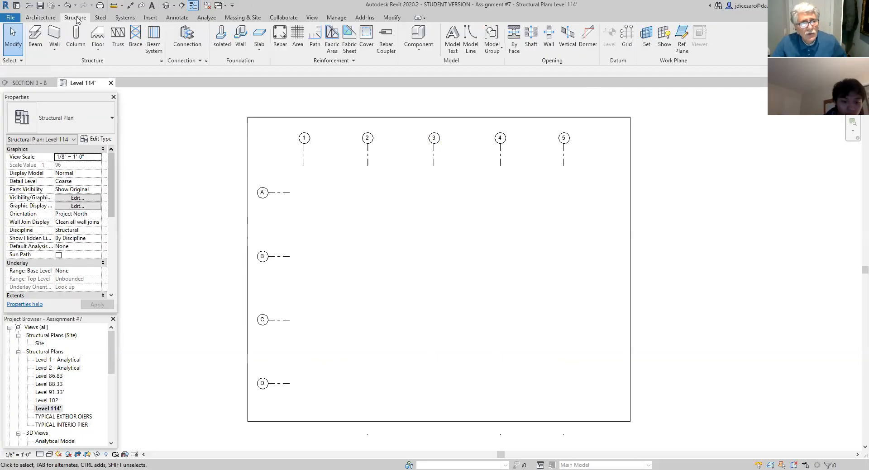
pyautogui.click(36, 41)
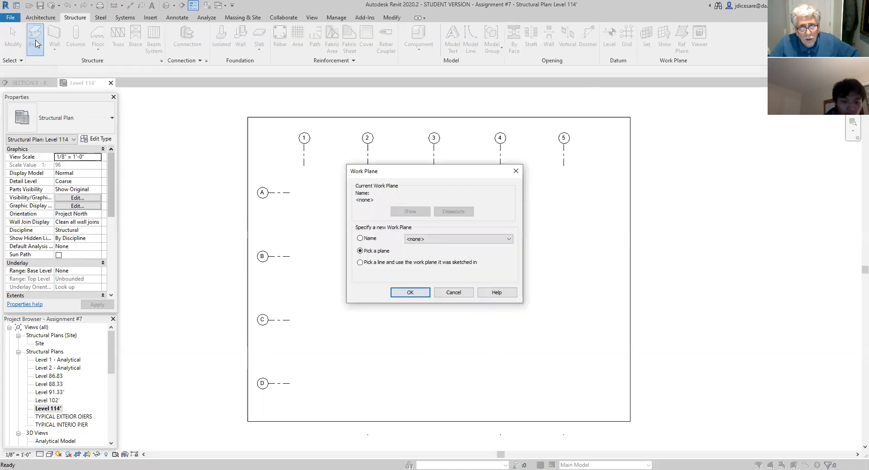
pyautogui.click(508, 240)
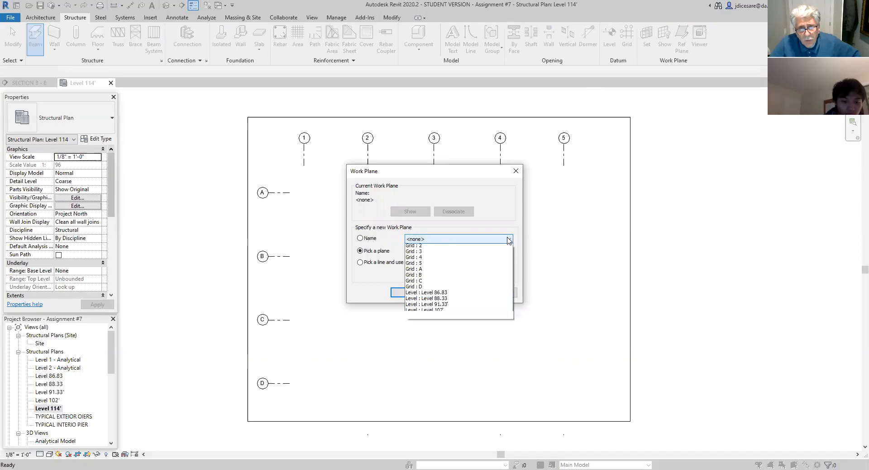
pyautogui.click(439, 329)
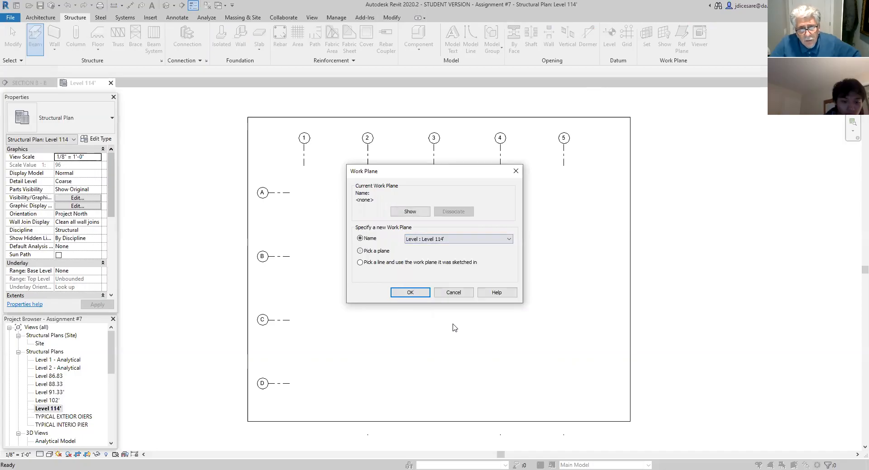
pyautogui.click(416, 295)
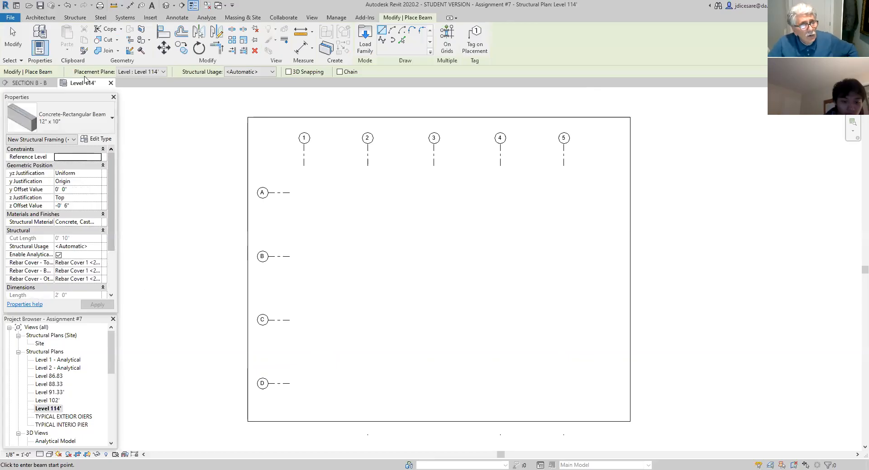
# - Examine the beam types available in the project and leave the Beam command
pyautogui.click(112, 119)
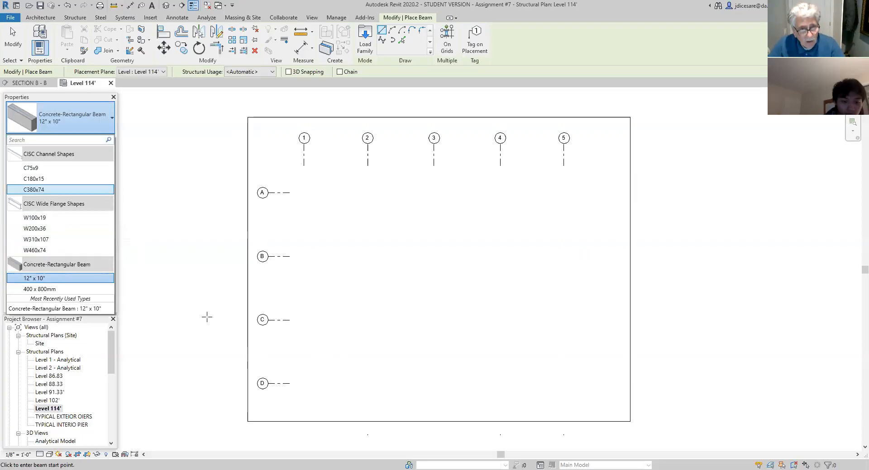
pyautogui.press('Escape')
pyautogui.press('Escape')
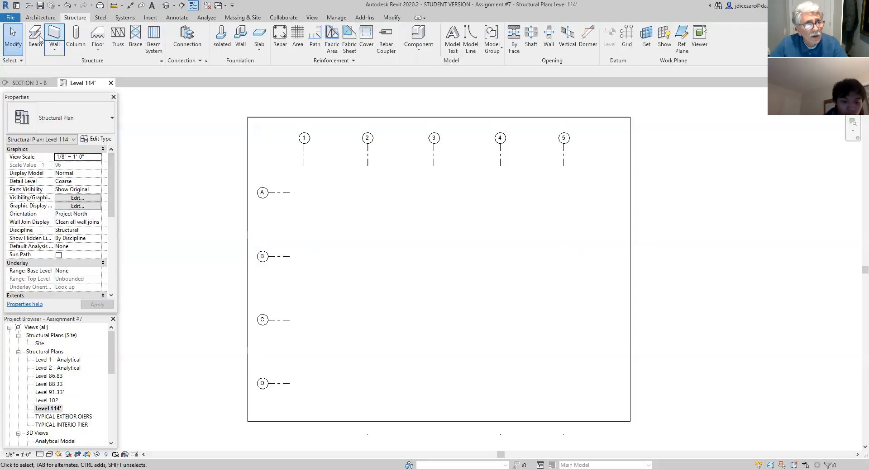
# - Start the Structural Column command and examine the steel and concrete column types available
pyautogui.click(76, 44)
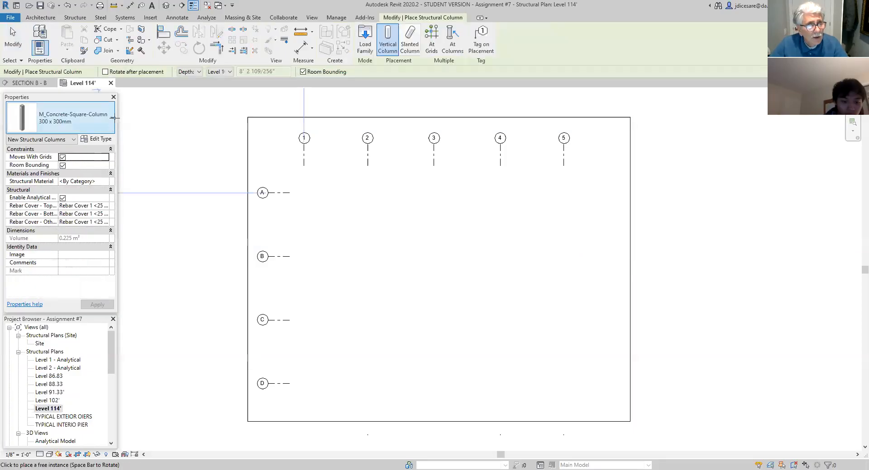
pyautogui.click(112, 118)
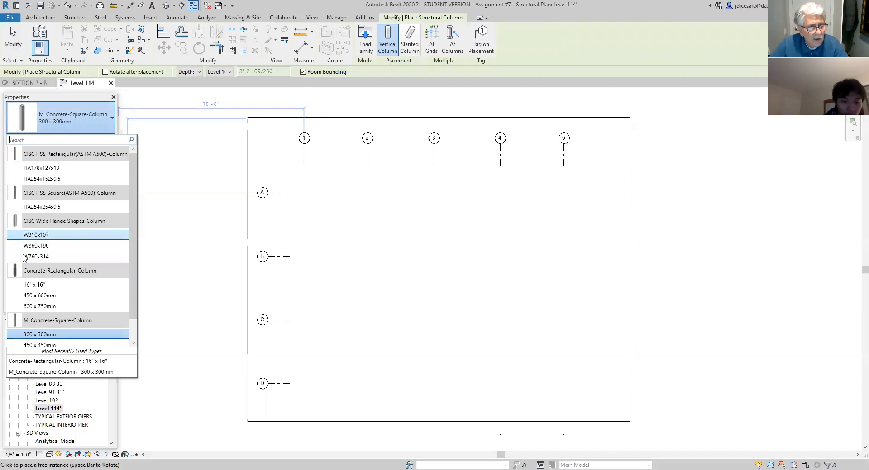
pyautogui.moveTo(30, 251)
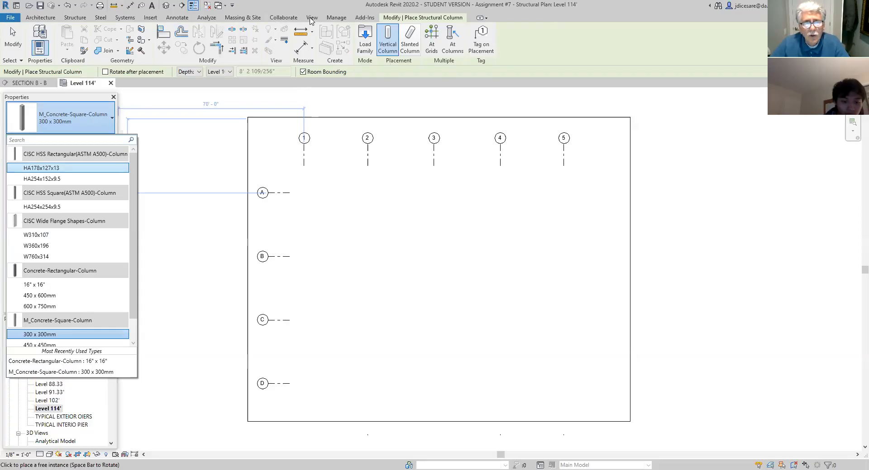
# - Look through the Canada family library for structural folders while placing a column, without loading a family
pyautogui.click(367, 50)
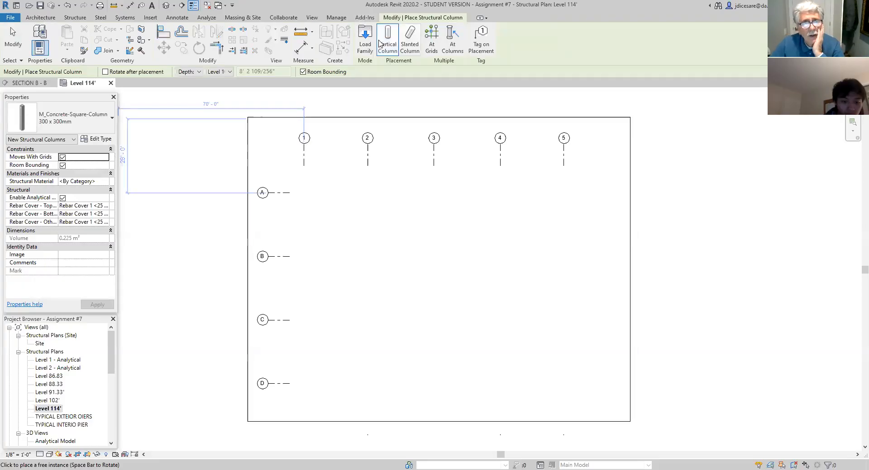
pyautogui.click(365, 49)
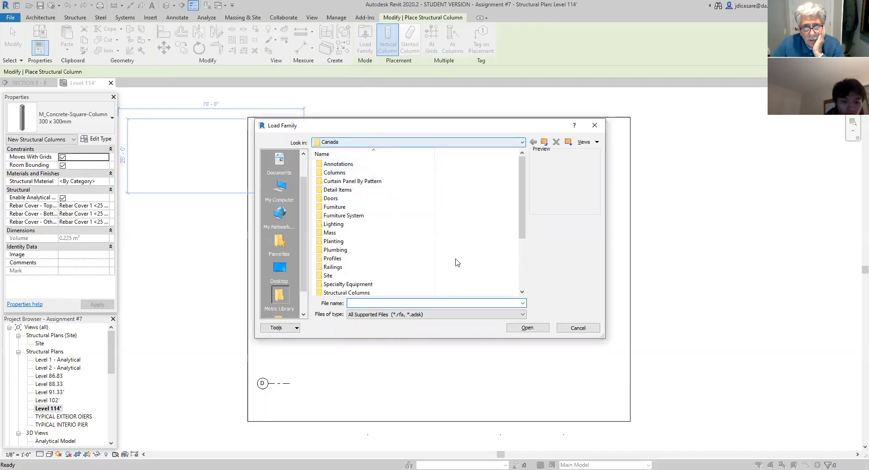
pyautogui.click(521, 293)
pyautogui.click(521, 293)
pyautogui.click(521, 293)
pyautogui.click(521, 293)
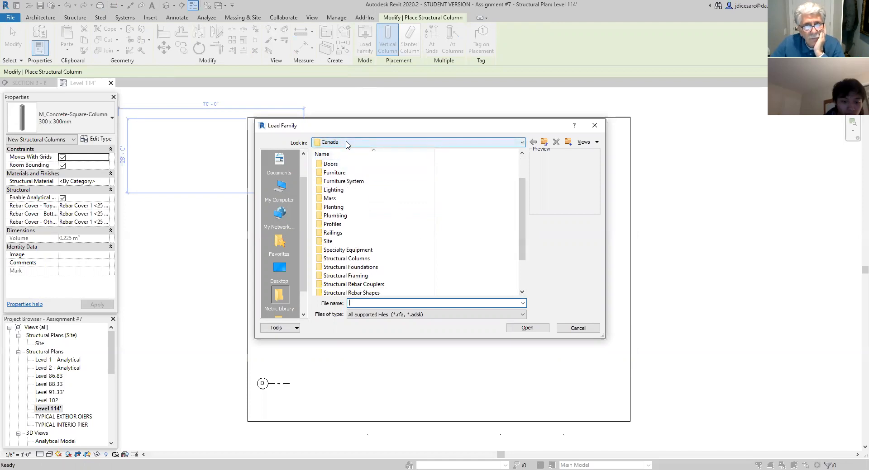
pyautogui.click(602, 125)
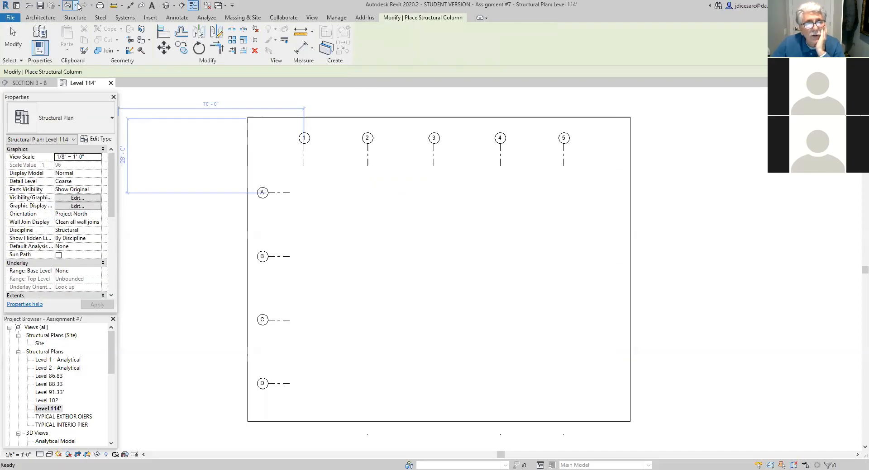
# - Start loading a family and open the Canada folder within the RVT 2020 Libraries
pyautogui.click(152, 18)
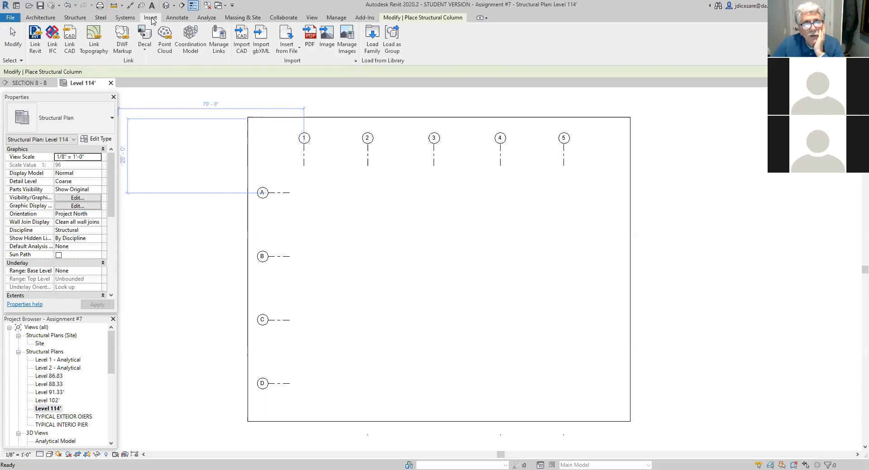
pyautogui.click(370, 49)
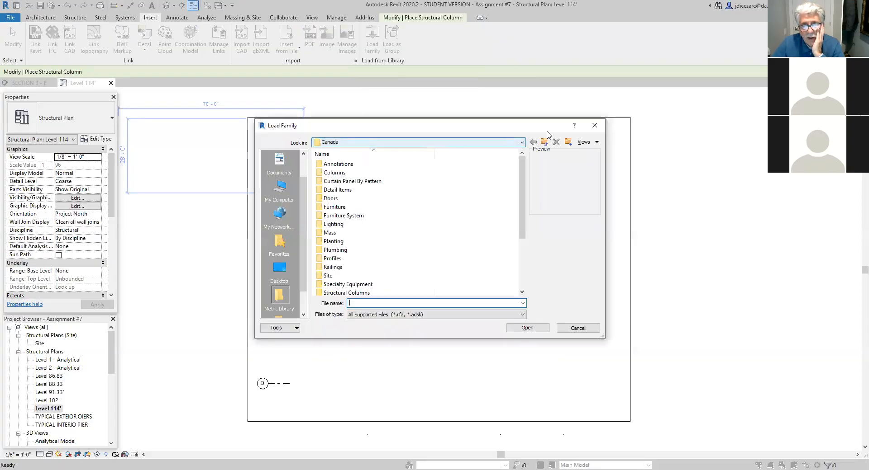
pyautogui.click(544, 144)
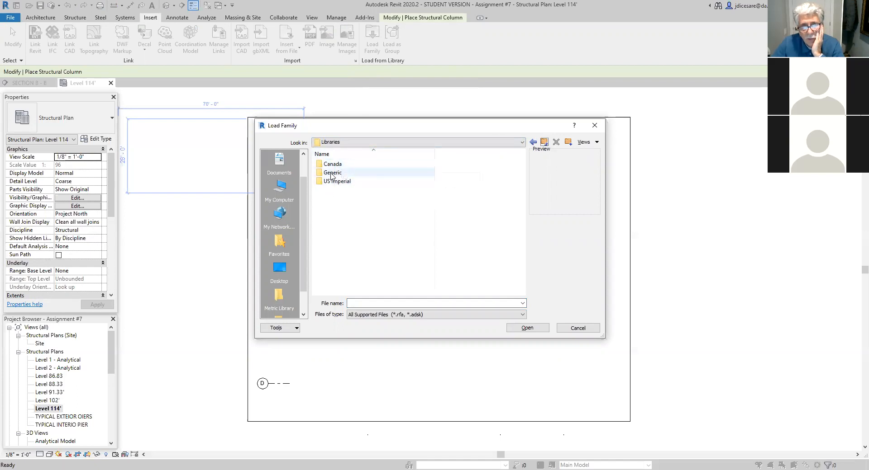
pyautogui.click(545, 143)
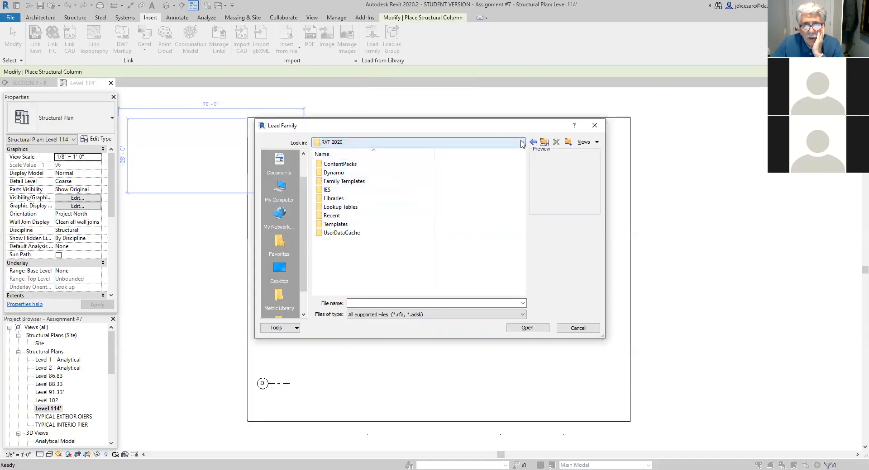
pyautogui.doubleClick(349, 200)
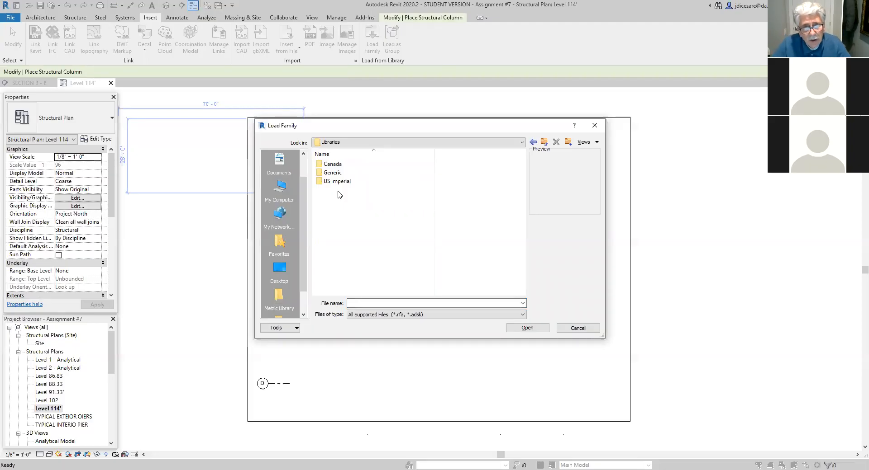
pyautogui.click(333, 166)
pyautogui.doubleClick(333, 166)
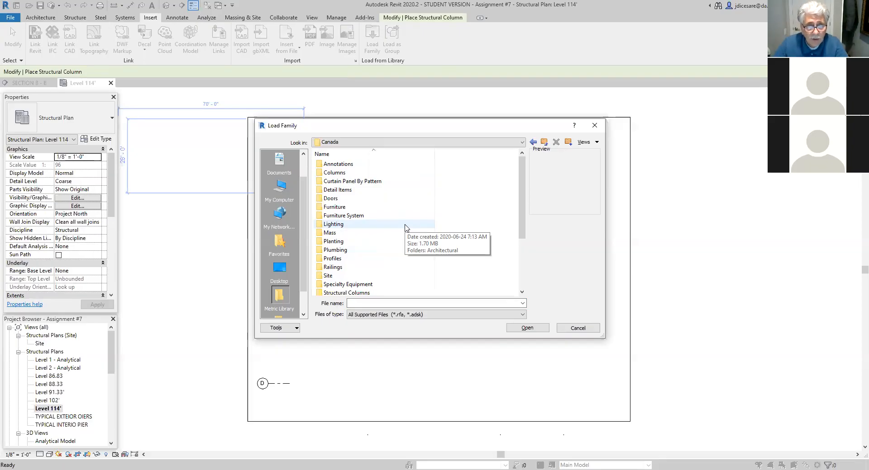
# - Open the CISC Wide Flange Shapes-Column family from the CISC Shapes folder of the steel structural columns
pyautogui.scroll(-2, 398, 259)
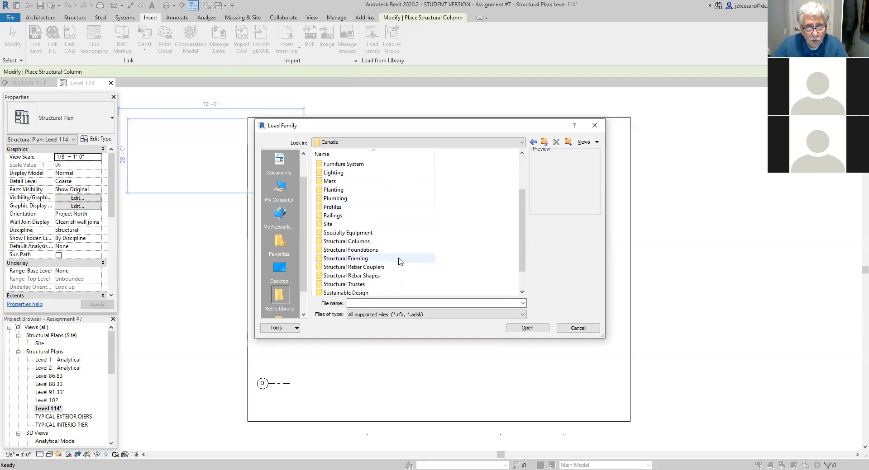
pyautogui.doubleClick(353, 242)
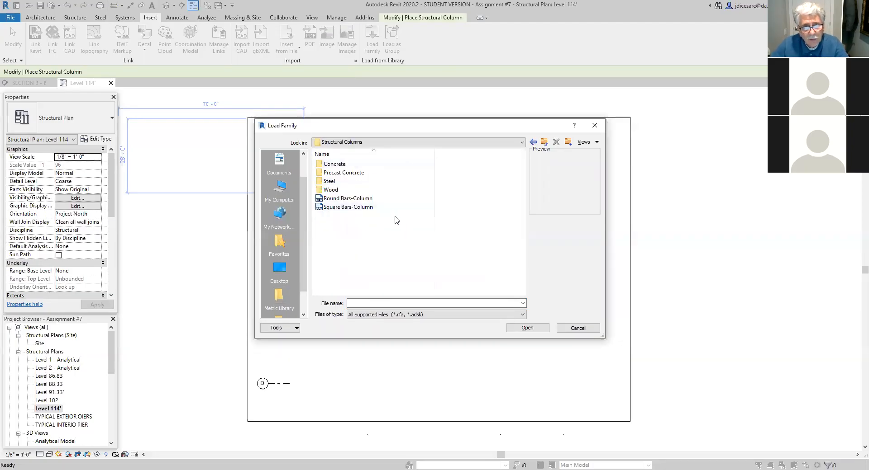
pyautogui.doubleClick(346, 181)
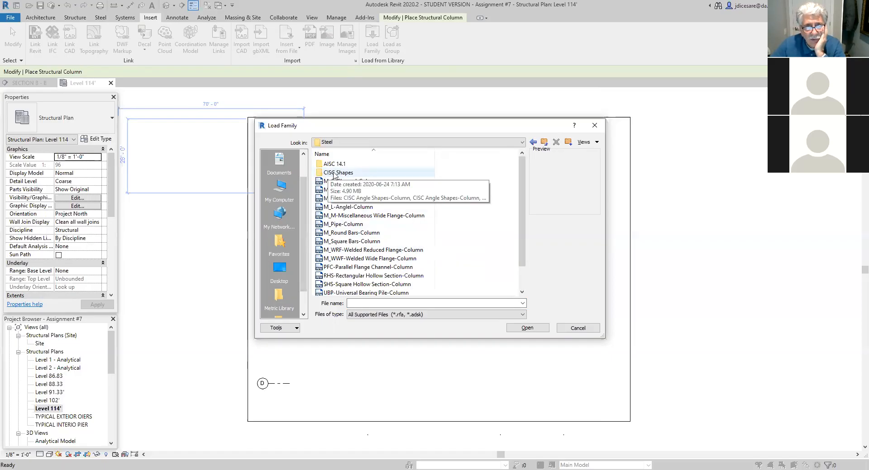
pyautogui.doubleClick(358, 173)
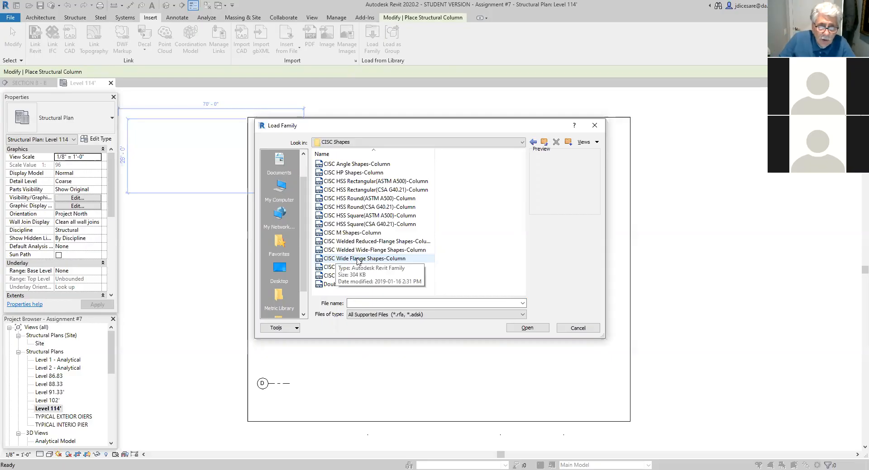
pyautogui.click(371, 261)
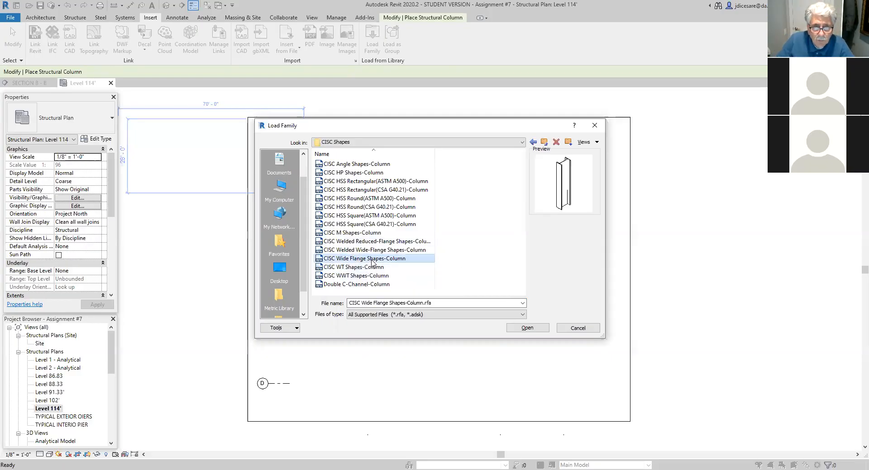
pyautogui.doubleClick(372, 260)
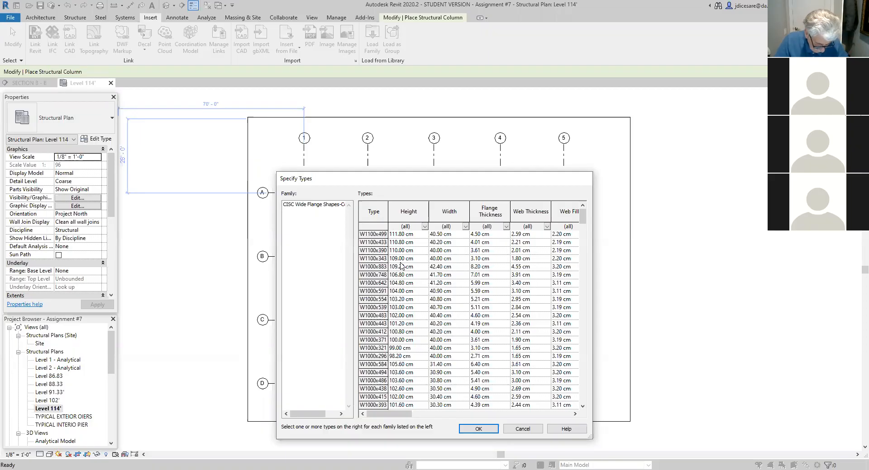
# - Load the W200x52 and W200x31 types of the wide flange column family, overwriting the existing version without its parameter values
pyautogui.scroll(-4, 403, 303)
pyautogui.scroll(-1, 403, 303)
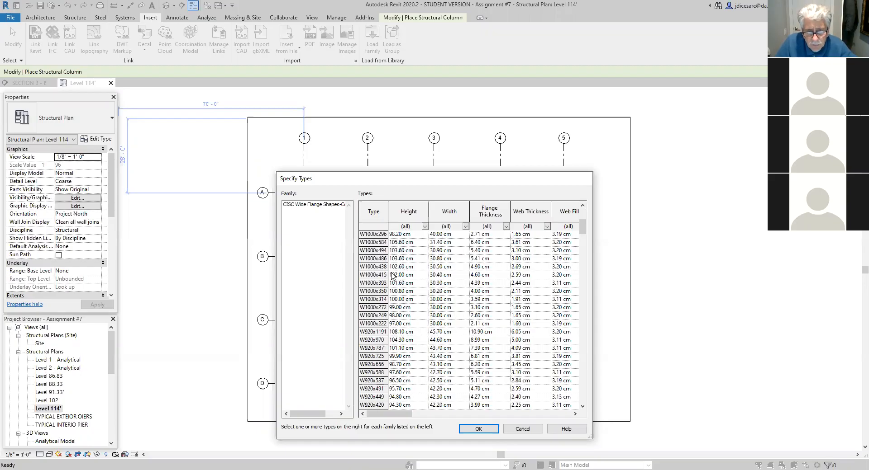
pyautogui.scroll(-3, 389, 281)
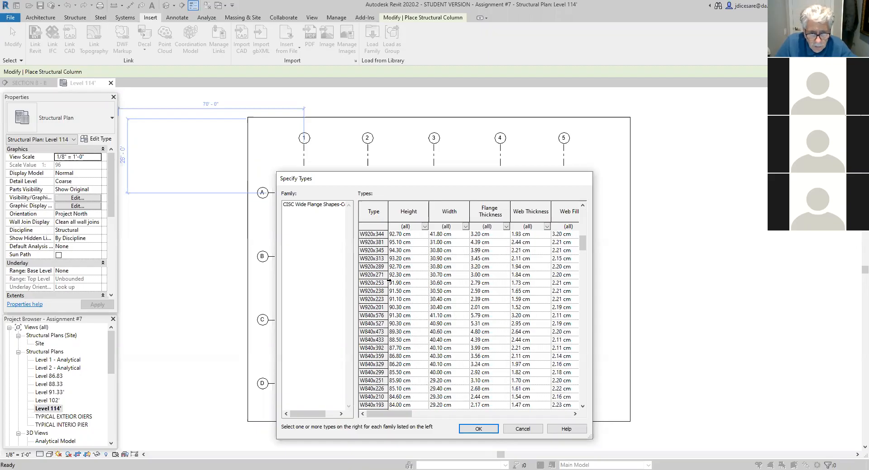
pyautogui.scroll(-7, 388, 281)
pyautogui.scroll(-10, 388, 281)
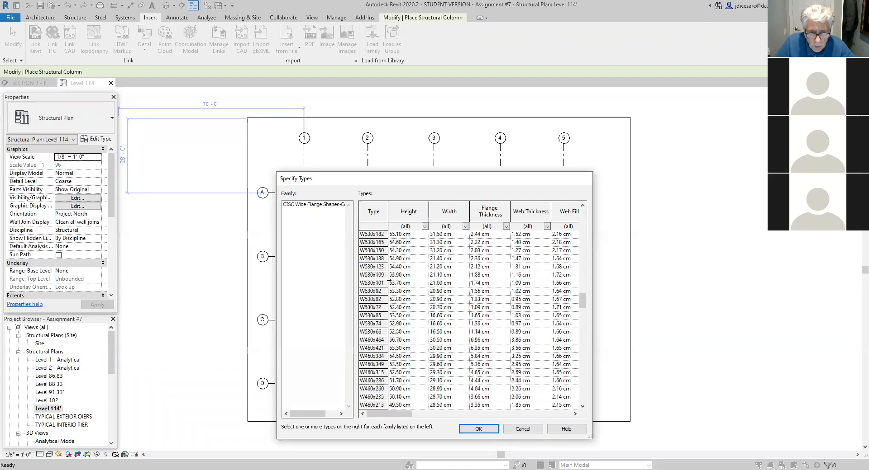
pyautogui.scroll(-14, 389, 281)
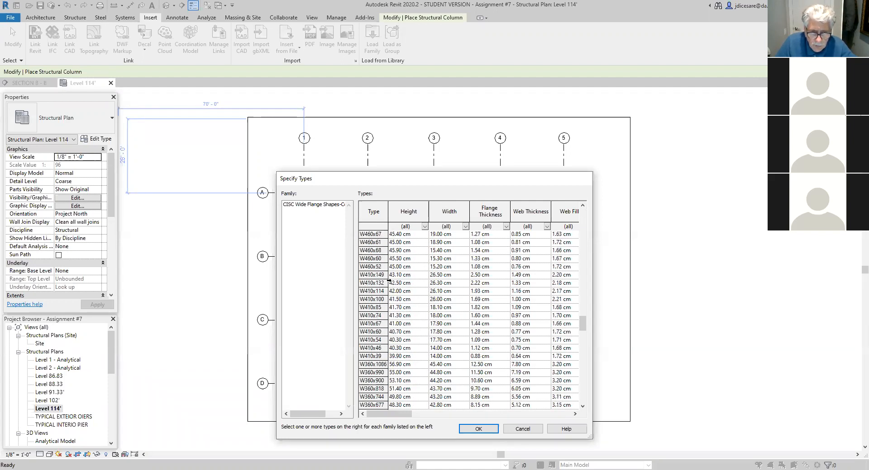
pyautogui.scroll(-9, 390, 284)
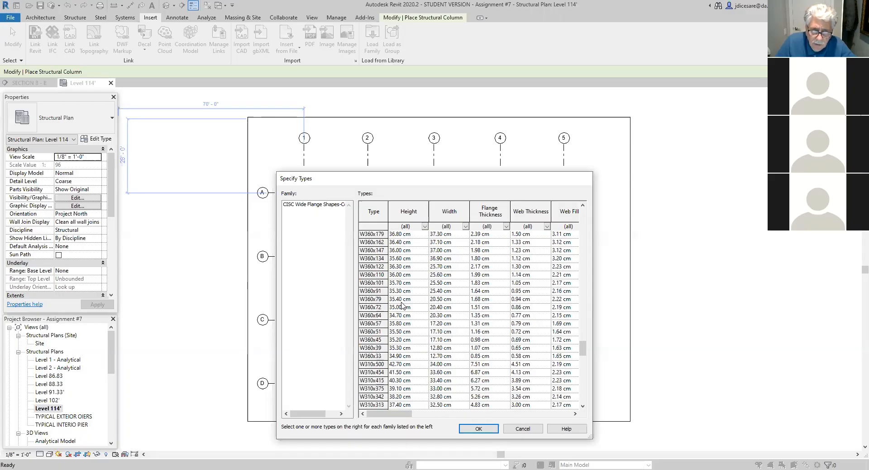
pyautogui.scroll(-9, 401, 305)
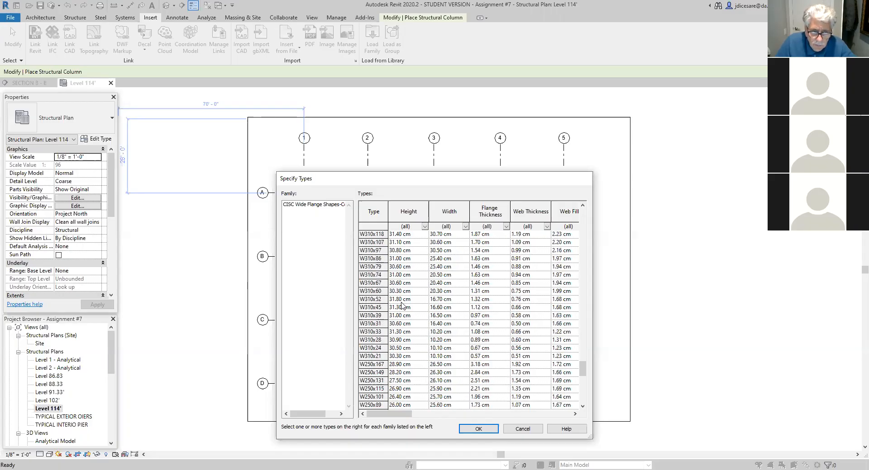
pyautogui.scroll(-2, 400, 305)
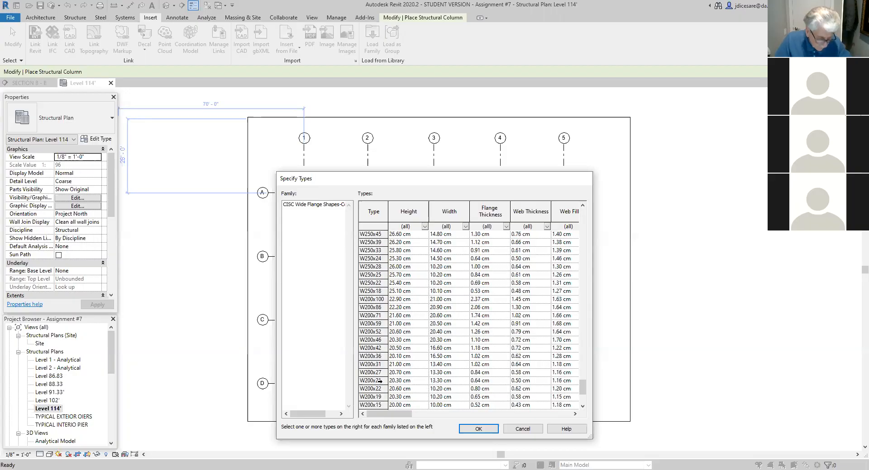
pyautogui.click(369, 332)
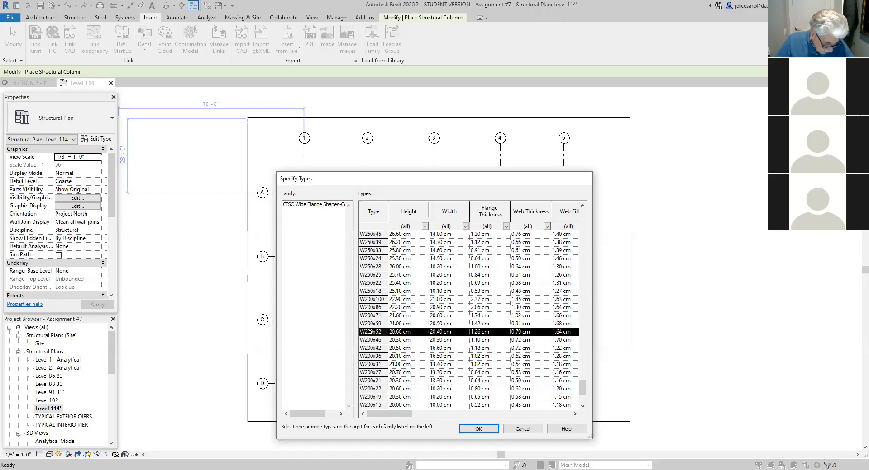
pyautogui.keyDown('ctrl'); pyautogui.click(370, 364); pyautogui.keyUp('ctrl')
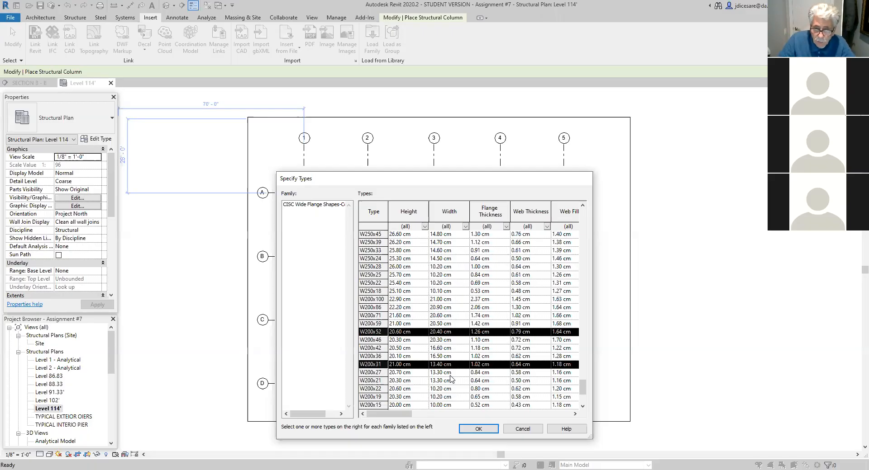
pyautogui.click(482, 431)
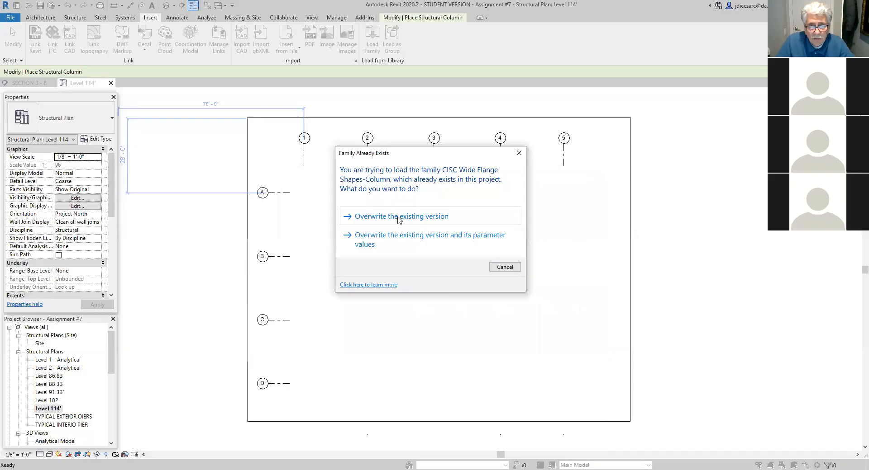
pyautogui.click(399, 220)
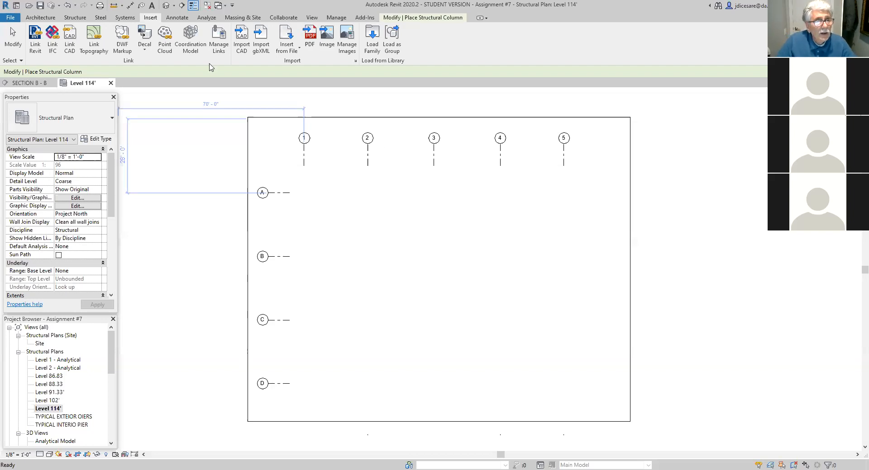
# - Start the Structural Column command with the CISC Wide Flange Shapes-Column type W200x31
pyautogui.click(76, 19)
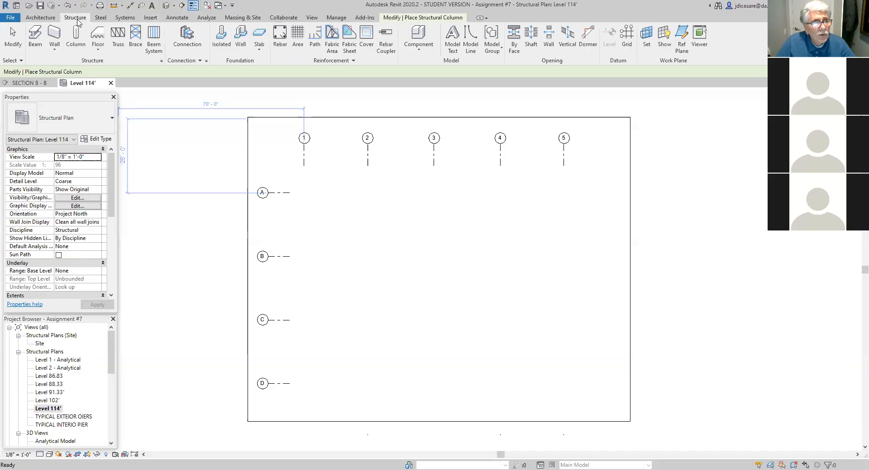
pyautogui.click(78, 47)
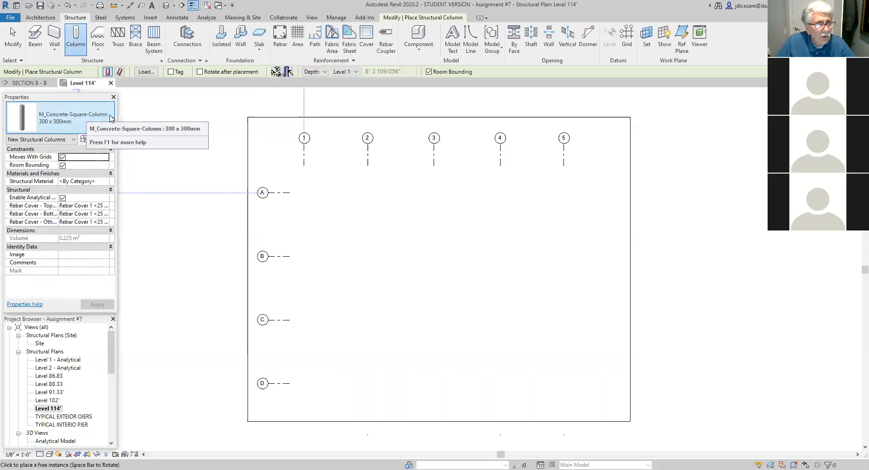
pyautogui.click(112, 119)
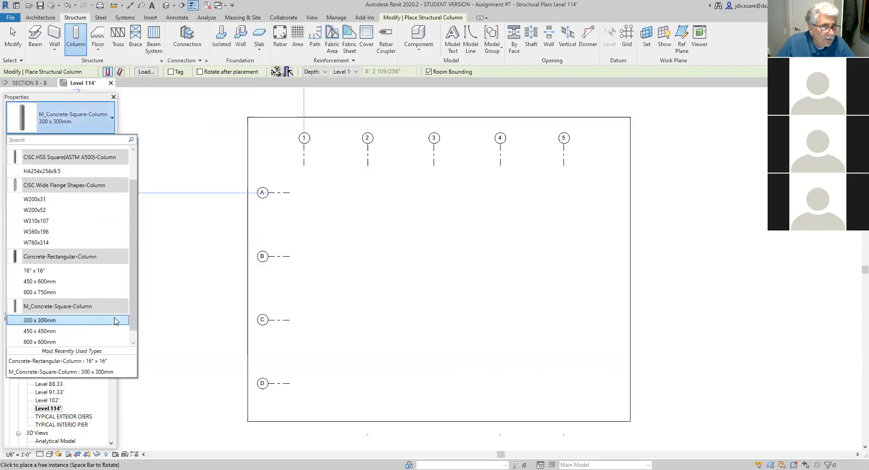
pyautogui.moveTo(41, 203)
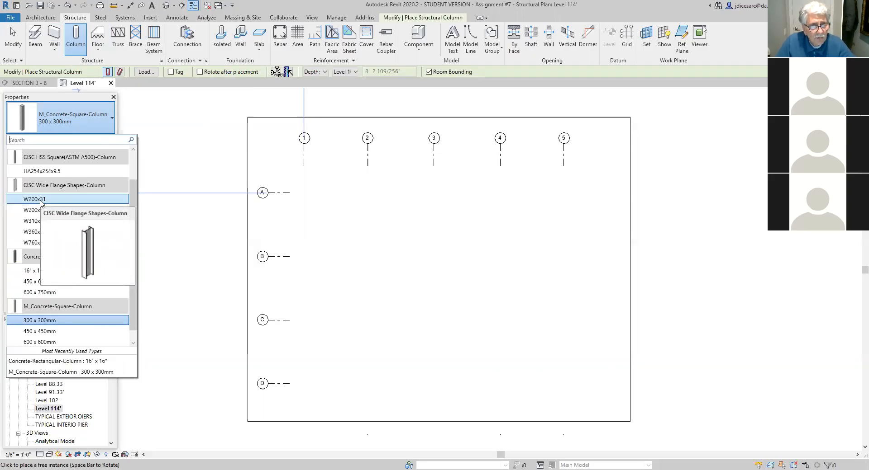
pyautogui.click(41, 199)
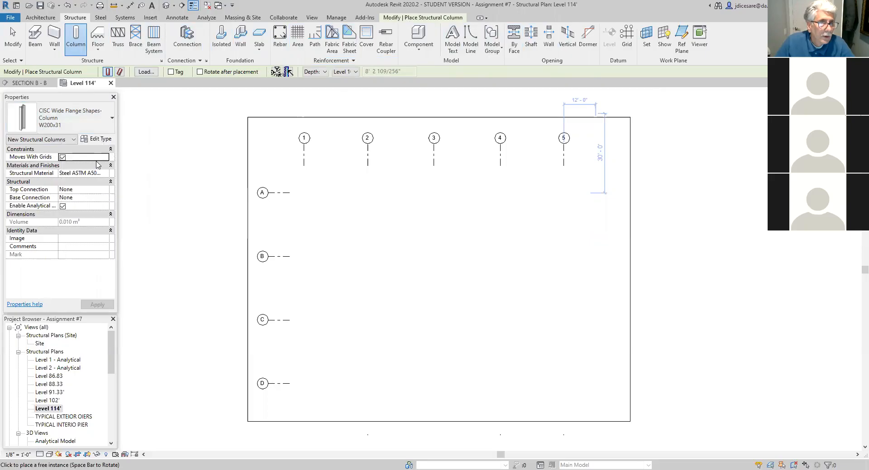
pyautogui.click(324, 72)
pyautogui.click(325, 74)
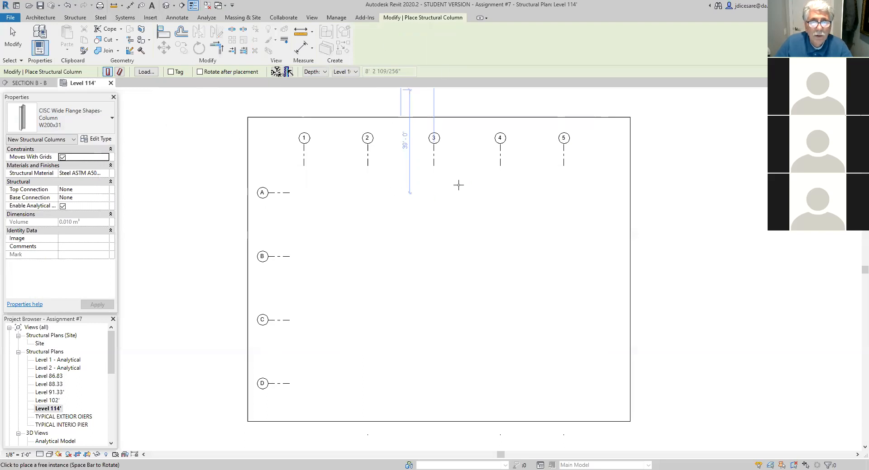
pyautogui.scroll(-2, 437, 182)
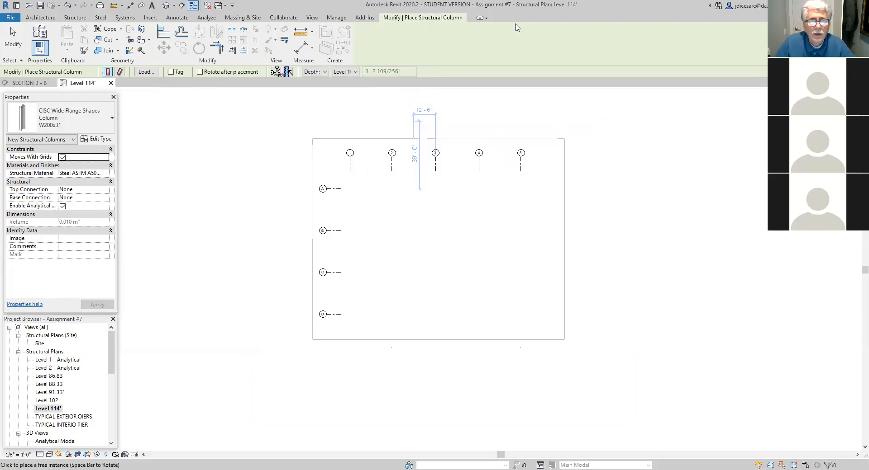
pyautogui.click(113, 119)
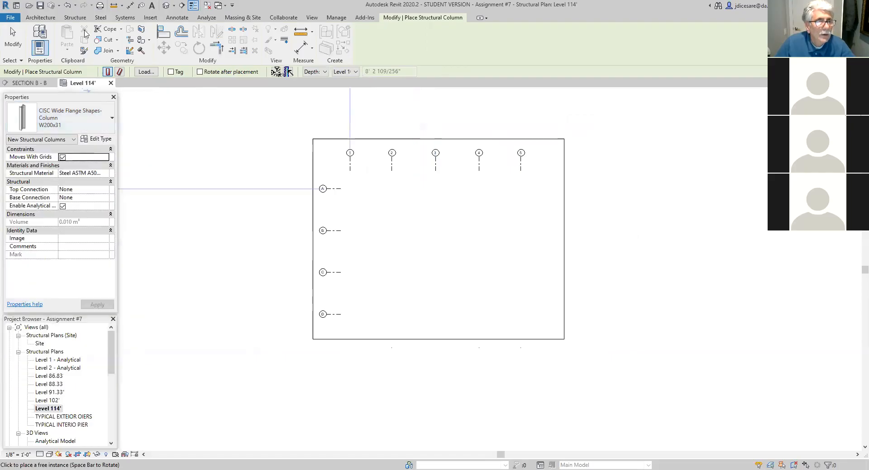
pyautogui.click(75, 17)
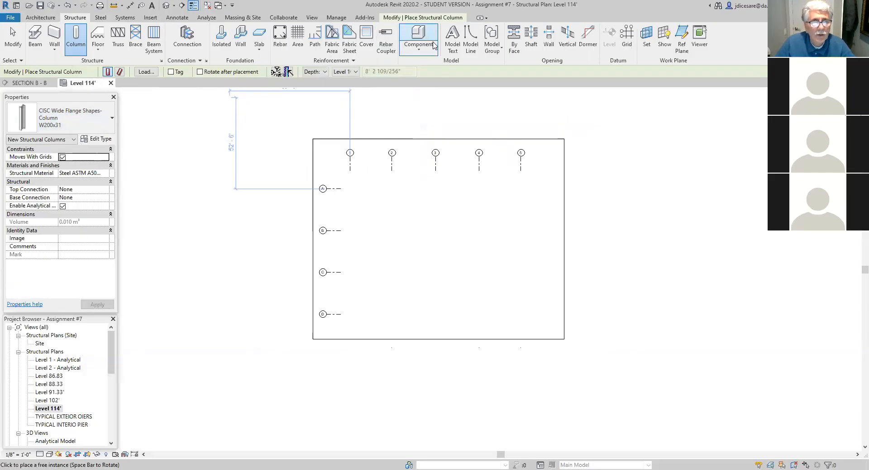
# - Set the new W200x31 column's top connection to None and apply the property
pyautogui.click(103, 189)
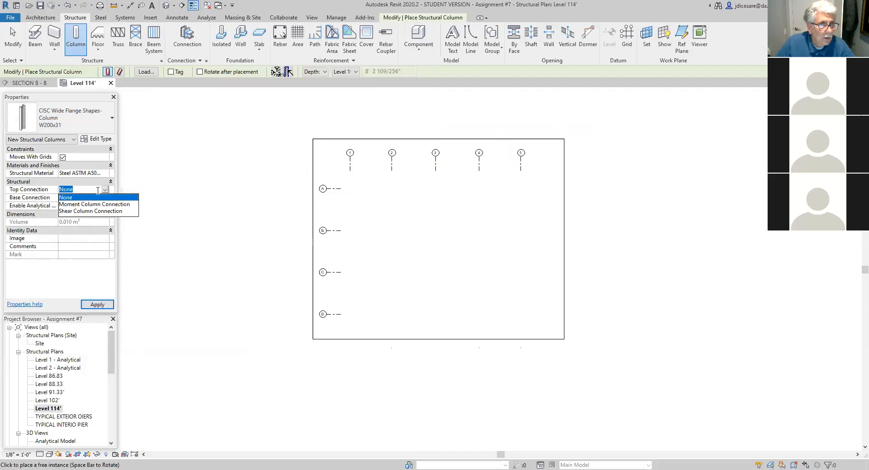
pyautogui.click(92, 198)
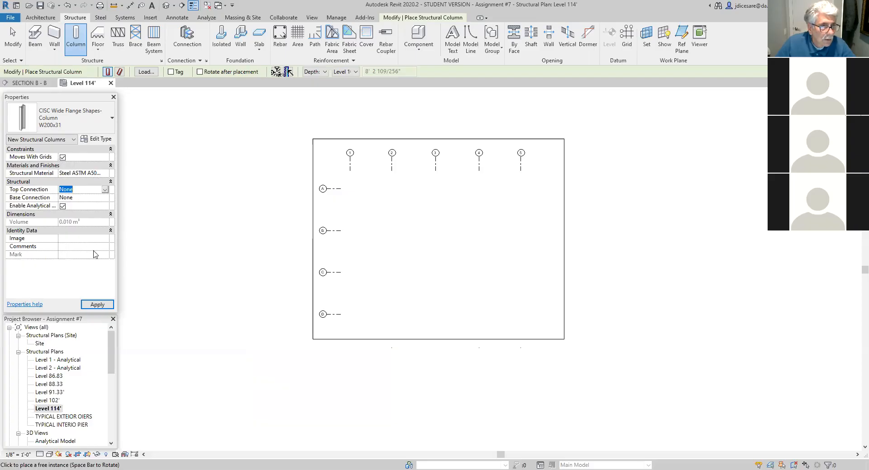
pyautogui.click(98, 305)
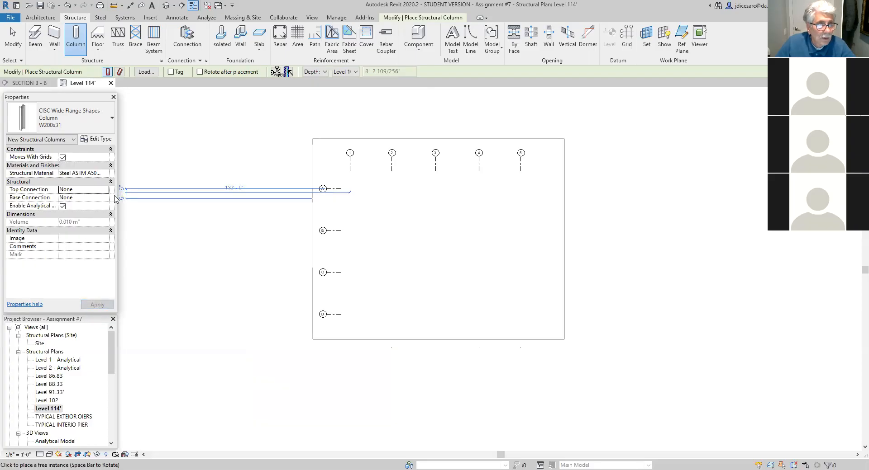
# - Restart the Structural Column command on the Level 114' plan with the CISC Wide Flange Shapes-Column type W200x31
pyautogui.press('Escape')
pyautogui.press('Escape')
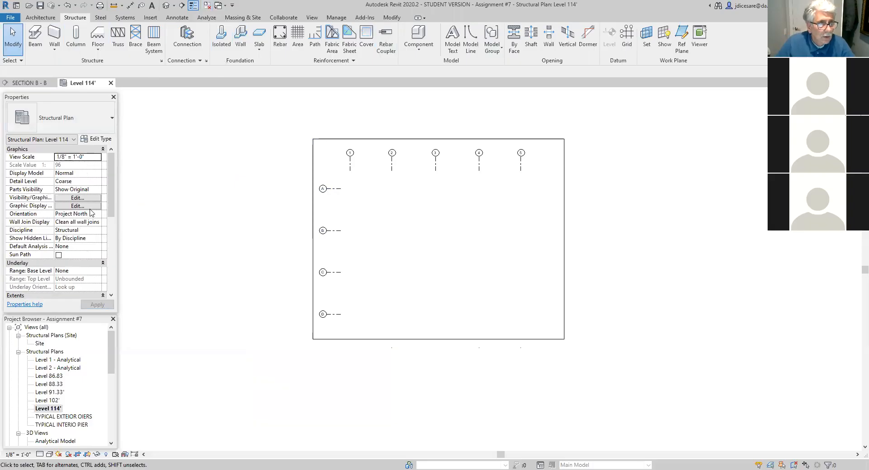
pyautogui.click(53, 409)
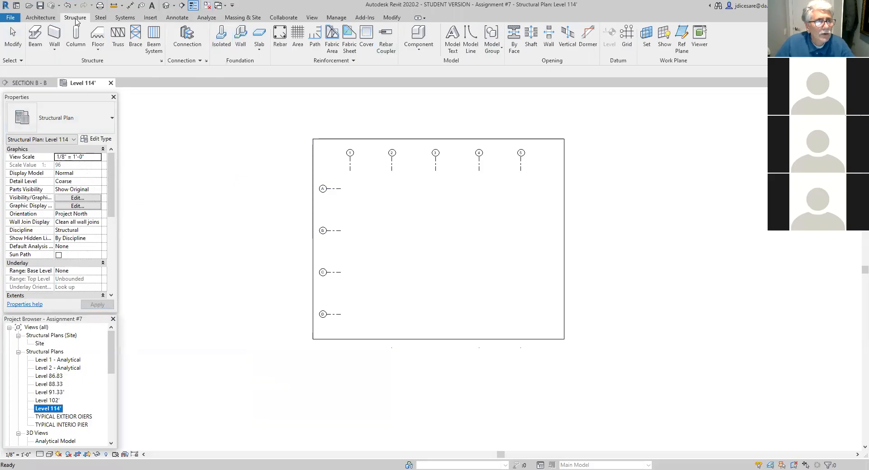
pyautogui.click(76, 35)
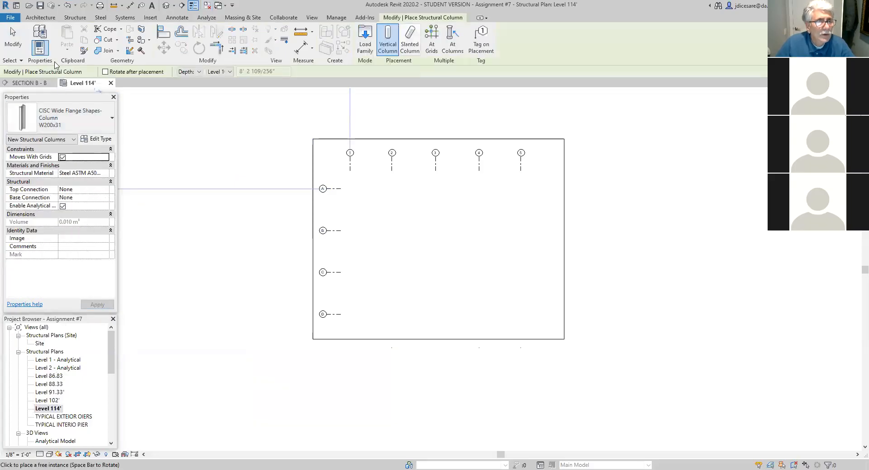
pyautogui.click(110, 116)
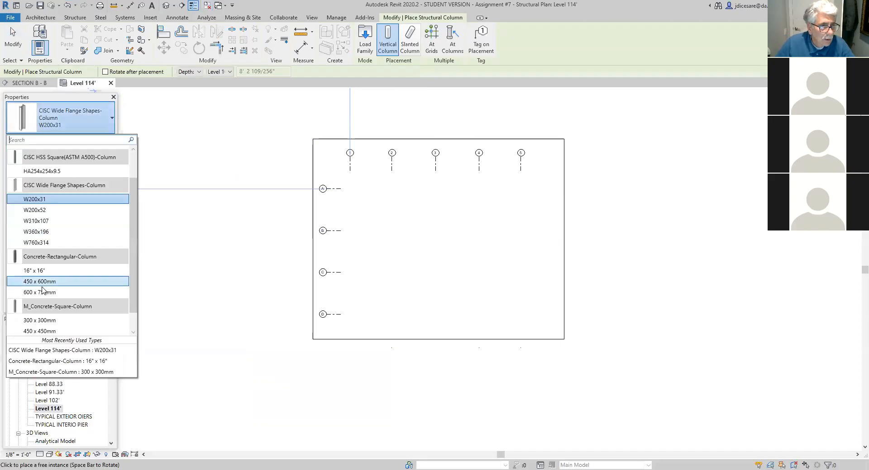
pyautogui.click(44, 199)
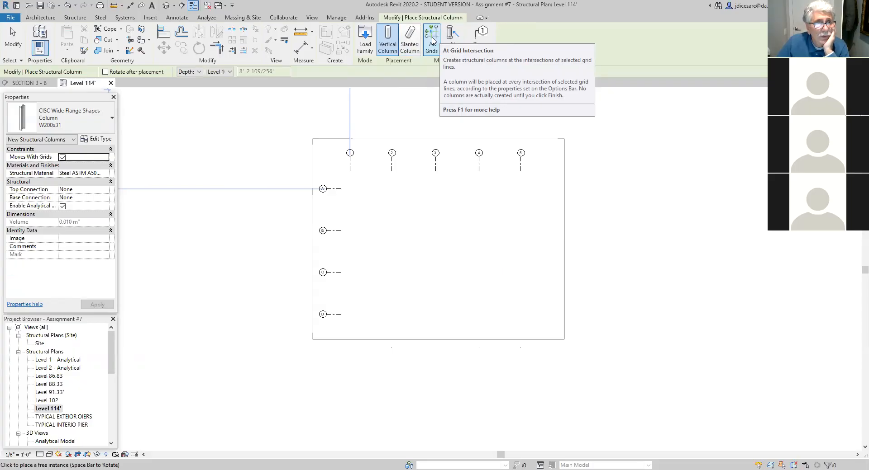
# - Place W200x31 columns at the grid intersections of lines A and D with lines 1 to 5
pyautogui.click(432, 40)
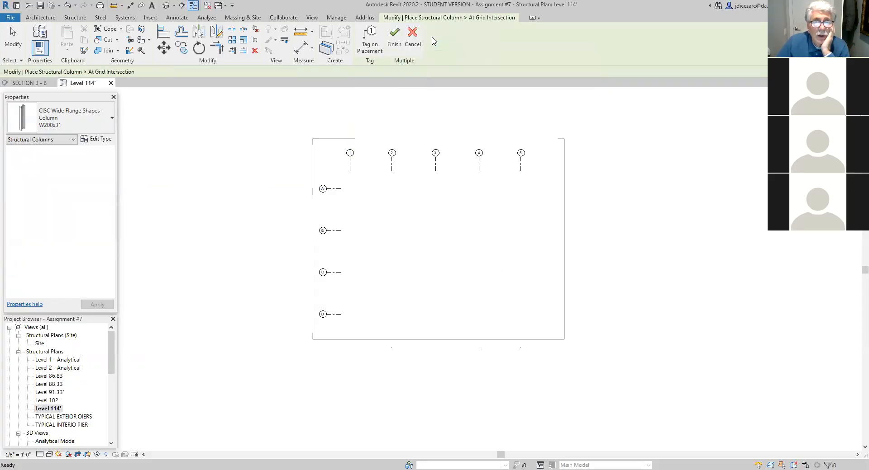
pyautogui.click(337, 190)
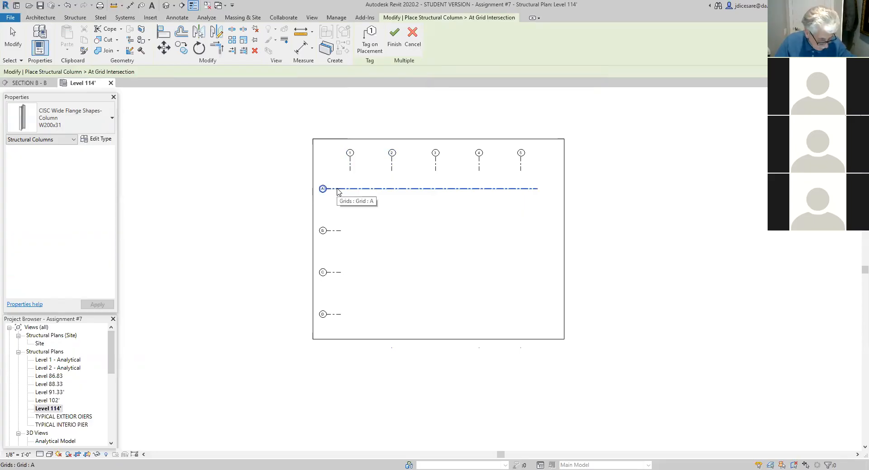
pyautogui.keyDown('ctrl'); pyautogui.click(350, 169); pyautogui.keyUp('ctrl')
pyautogui.keyDown('ctrl'); pyautogui.click(393, 171); pyautogui.keyUp('ctrl')
pyautogui.keyDown('ctrl'); pyautogui.click(437, 169); pyautogui.keyUp('ctrl')
pyautogui.keyDown('ctrl'); pyautogui.click(480, 171); pyautogui.keyUp('ctrl')
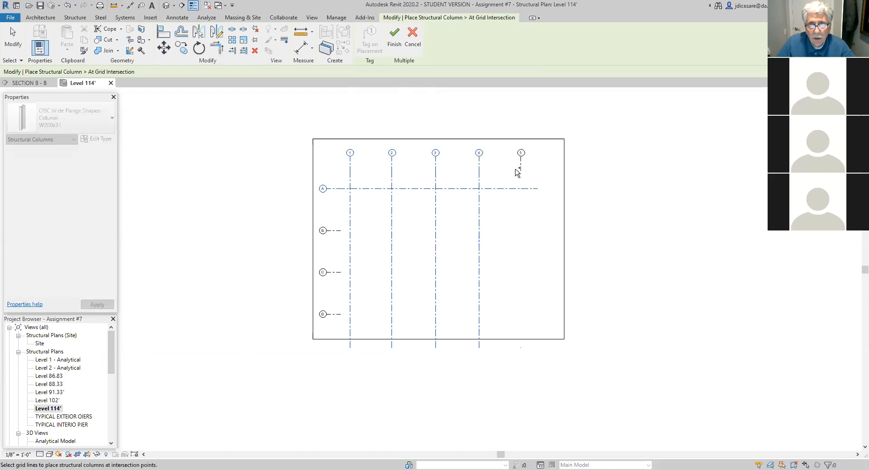
pyautogui.keyDown('ctrl'); pyautogui.click(522, 171); pyautogui.keyUp('ctrl')
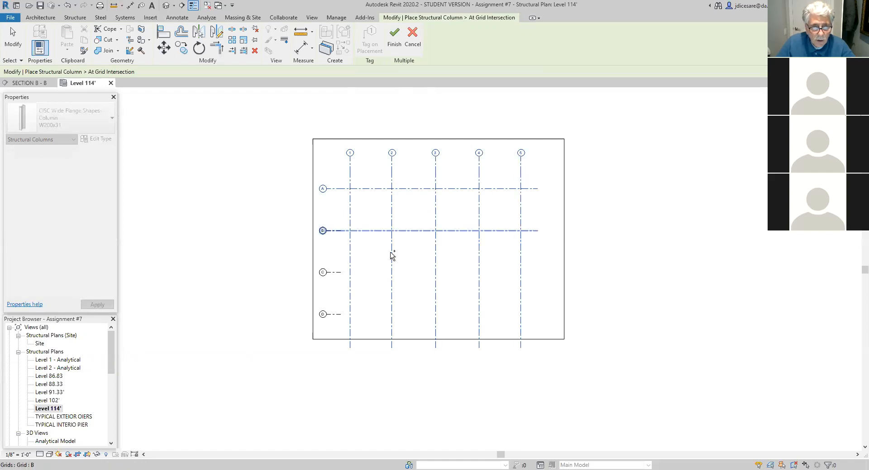
pyautogui.keyDown('ctrl'); pyautogui.click(338, 315); pyautogui.keyUp('ctrl')
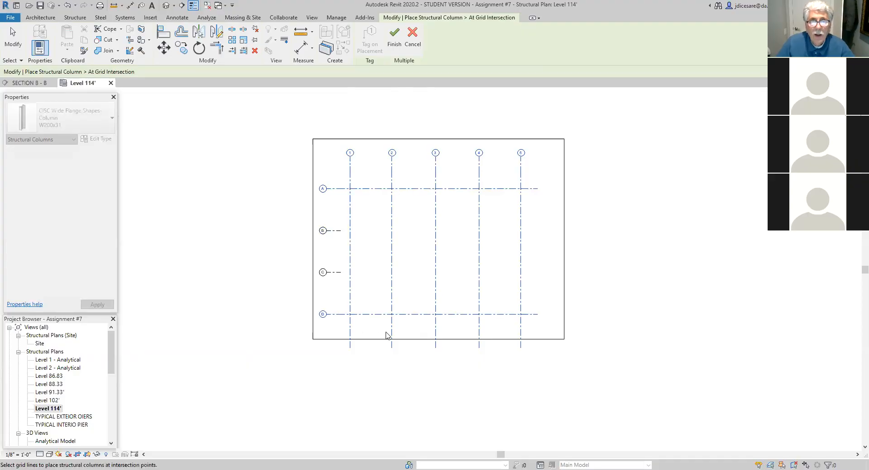
pyautogui.scroll(4, 421, 343)
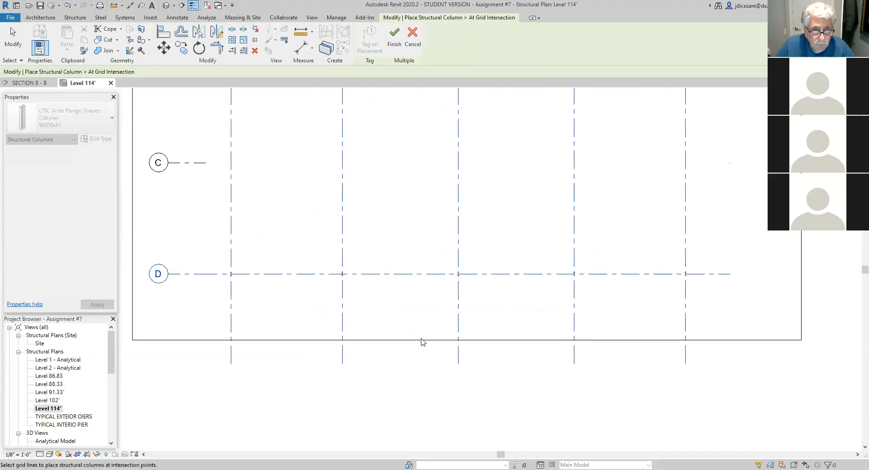
pyautogui.click(394, 39)
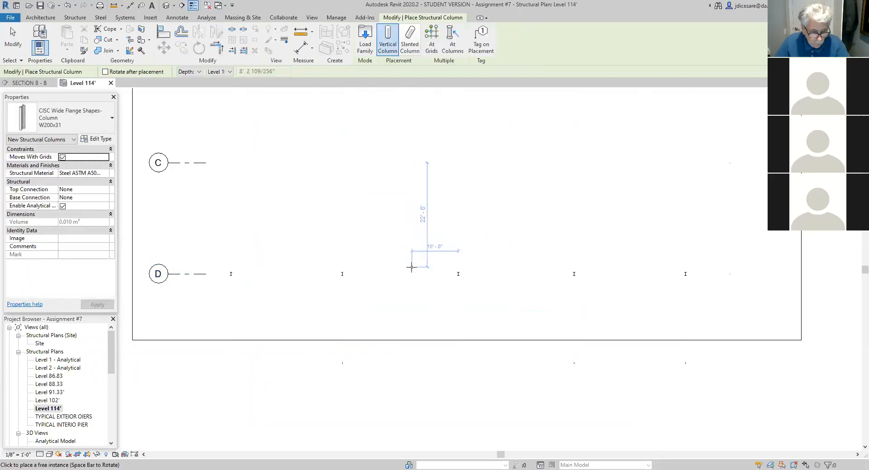
pyautogui.press('Escape')
pyautogui.press('Escape')
# - Examine the columns along grid lines A and D in the 3D view
pyautogui.scroll(-3, 410, 272)
pyautogui.scroll(-1, 428, 212)
pyautogui.moveTo(426, 239); pyautogui.dragTo(382, 321, button='middle')
pyautogui.click(166, 6)
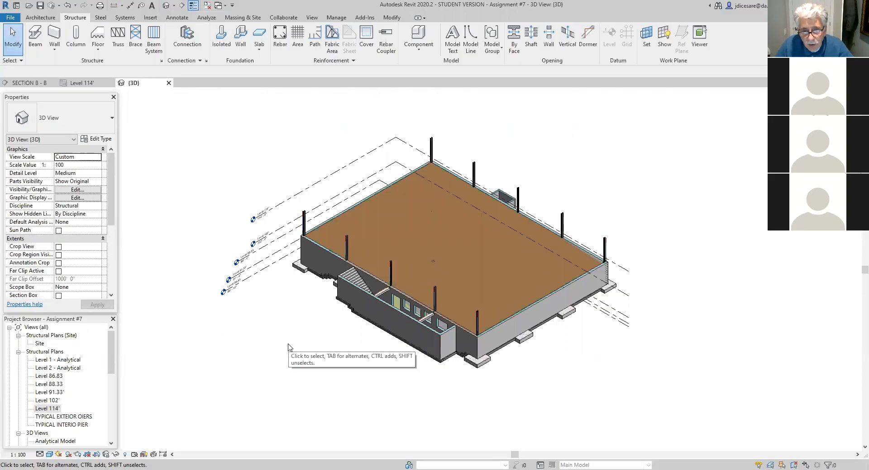
pyautogui.scroll(4, 407, 295)
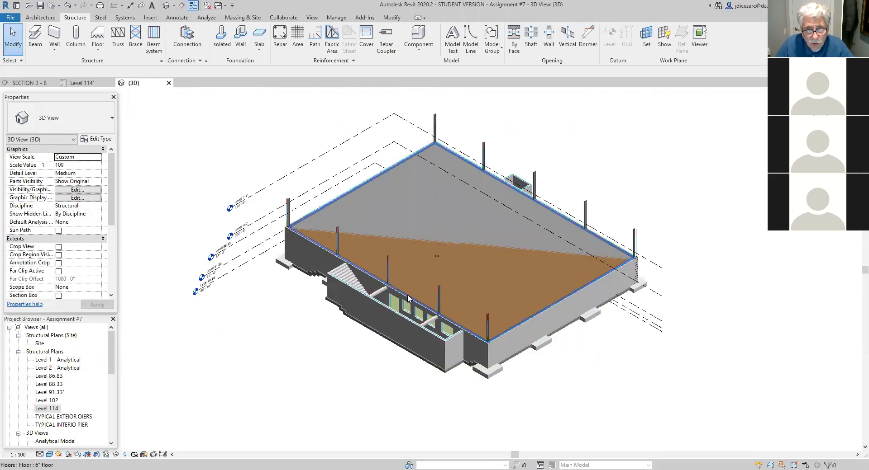
pyautogui.scroll(3, 408, 295)
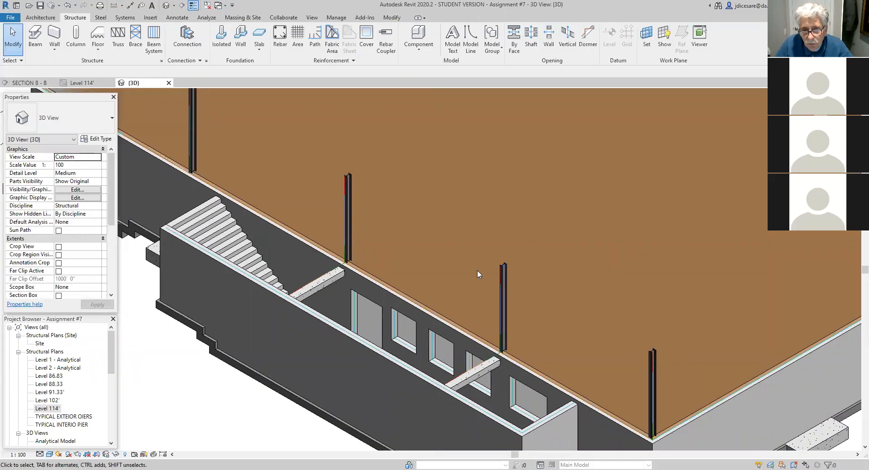
pyautogui.scroll(-7, 489, 267)
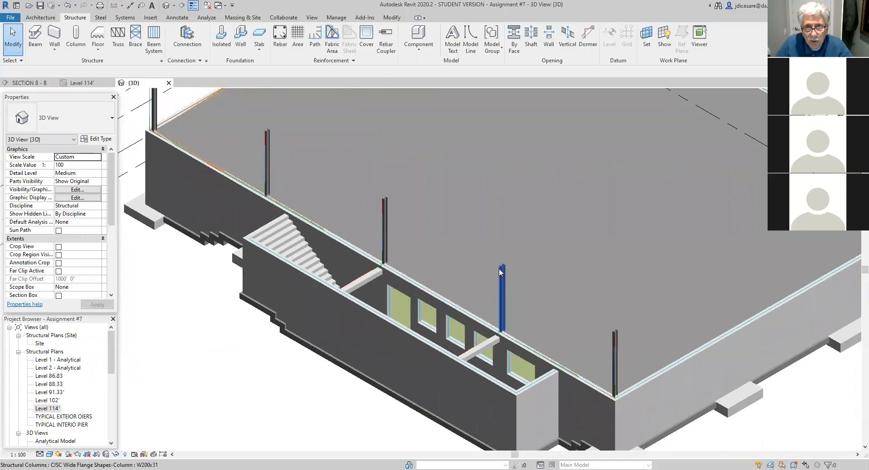
pyautogui.scroll(-5, 545, 227)
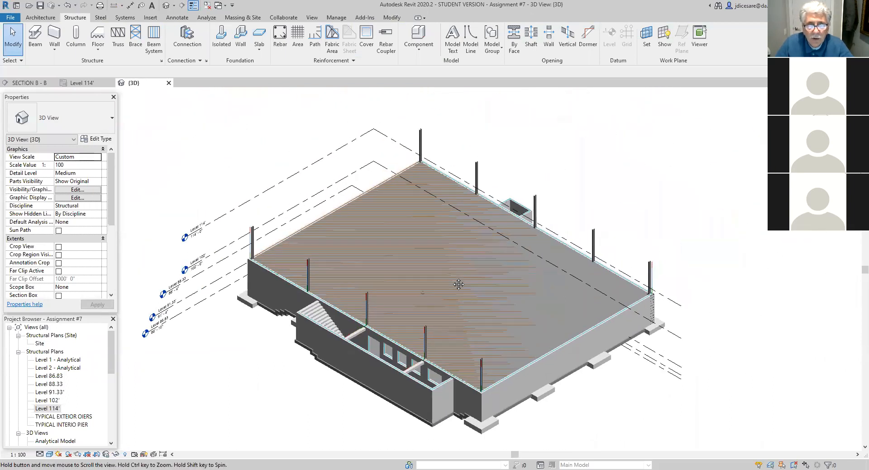
# - On the Level 114' plan, place W200x52 columns at the grid intersections of lines B and C with lines 1 and 5
pyautogui.doubleClick(53, 409)
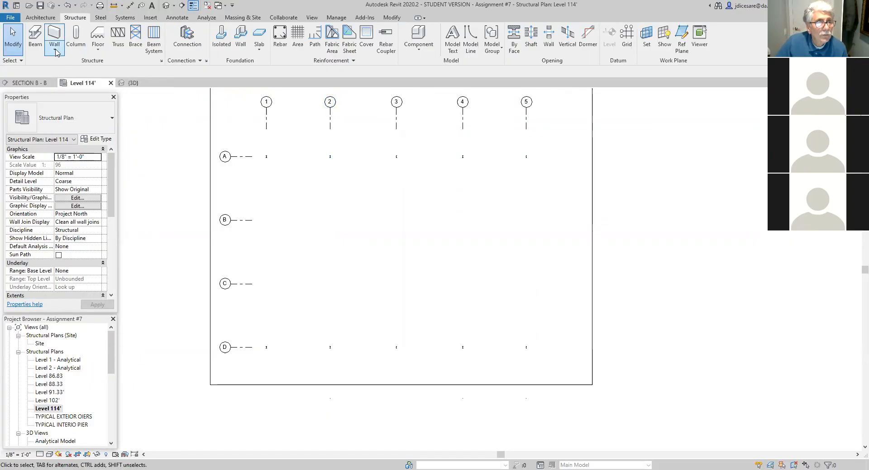
pyautogui.click(76, 36)
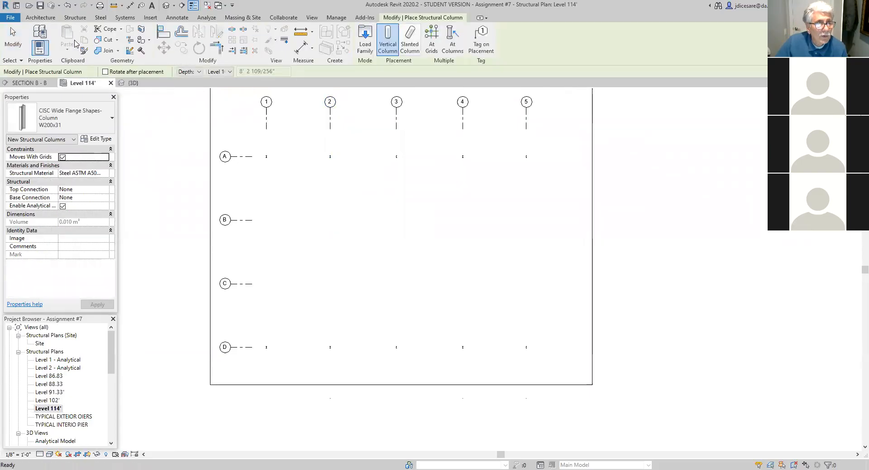
pyautogui.click(113, 120)
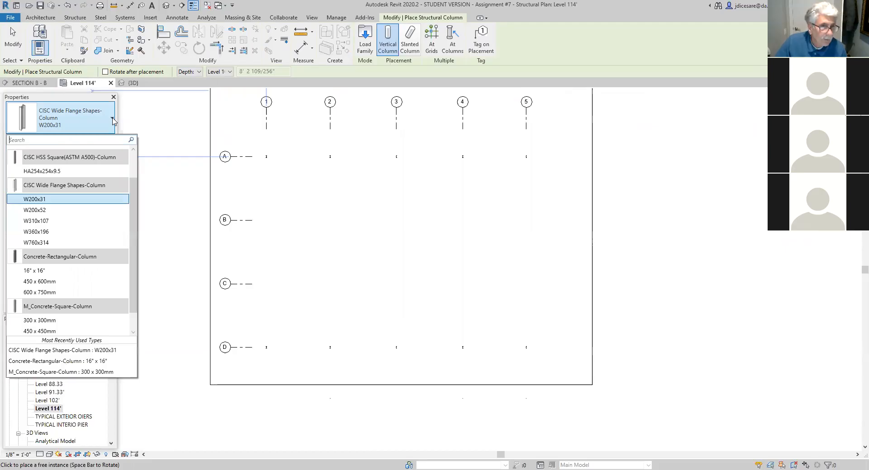
pyautogui.click(40, 210)
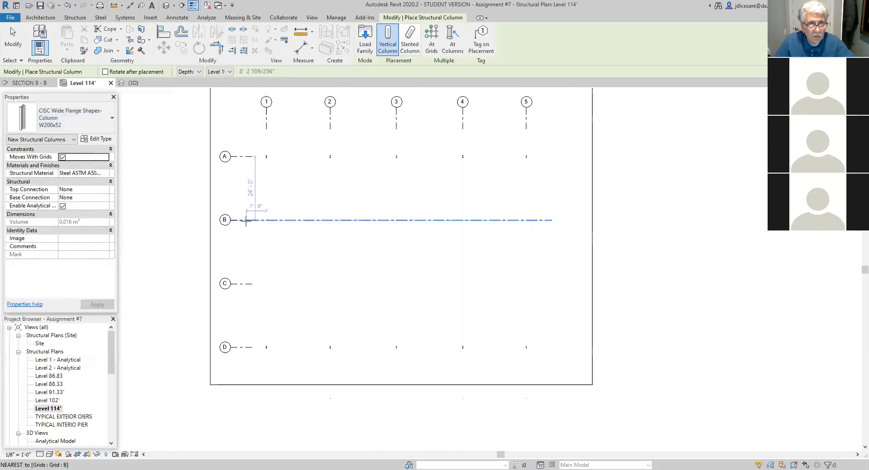
pyautogui.click(431, 41)
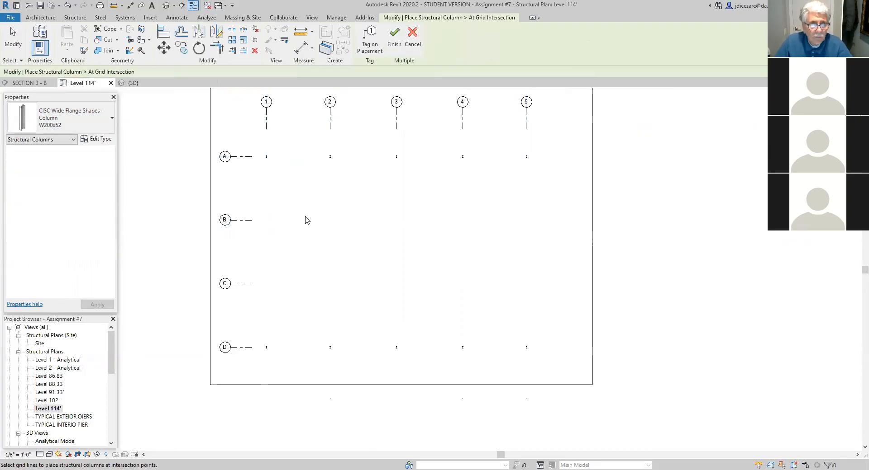
pyautogui.click(248, 221)
pyautogui.click(248, 286)
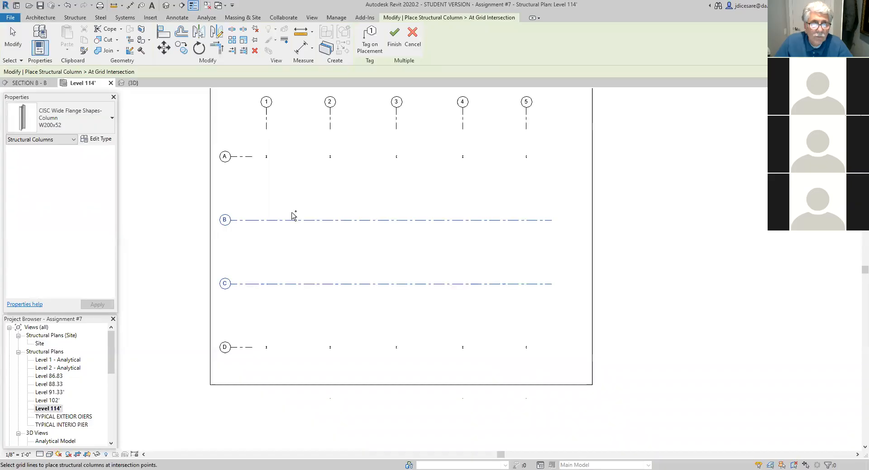
pyautogui.click(266, 124)
pyautogui.click(528, 125)
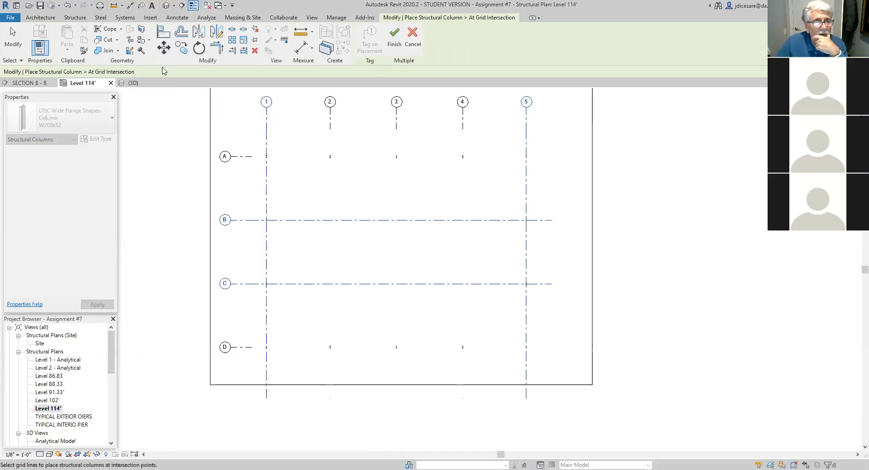
pyautogui.click(394, 37)
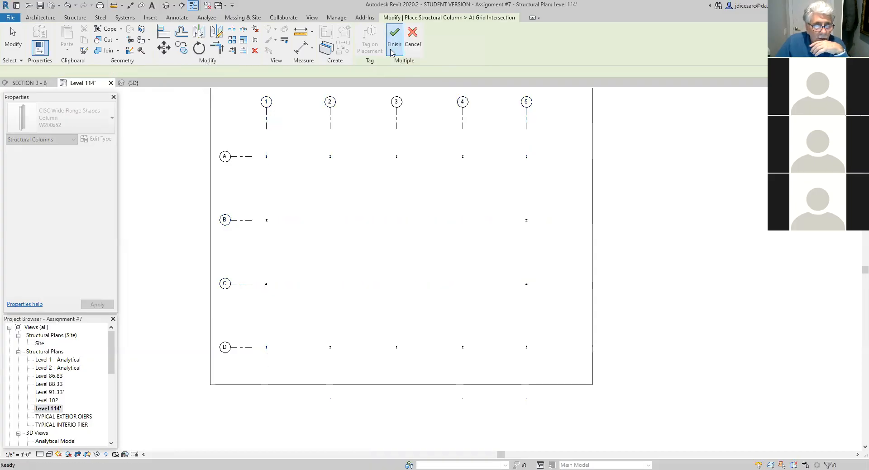
pyautogui.press('Escape')
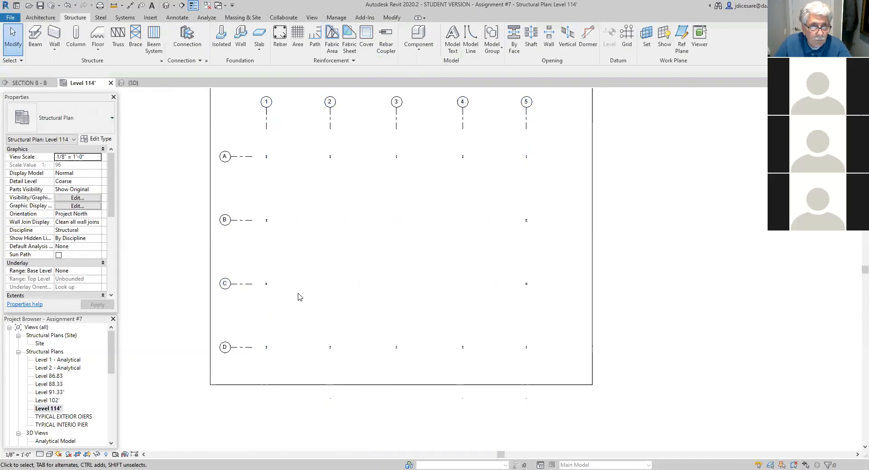
# - Try rotating the W200x52 column at grid intersection B-1 in 90-degree turns
pyautogui.scroll(2, 286, 263)
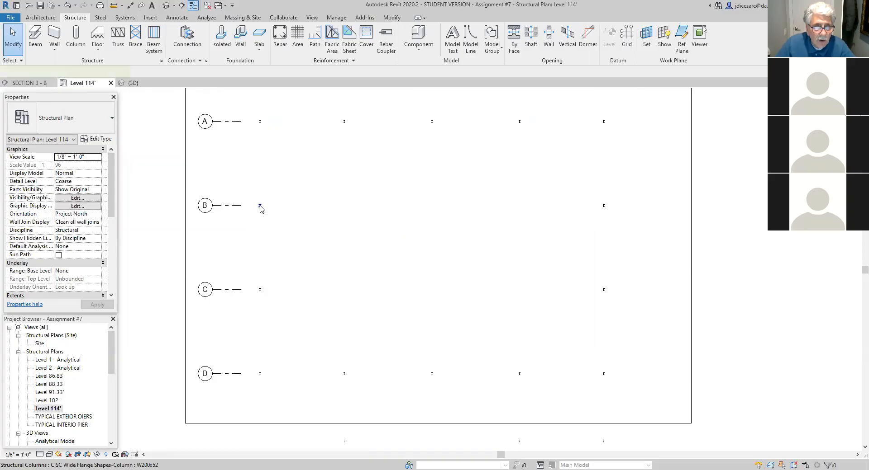
pyautogui.click(261, 207)
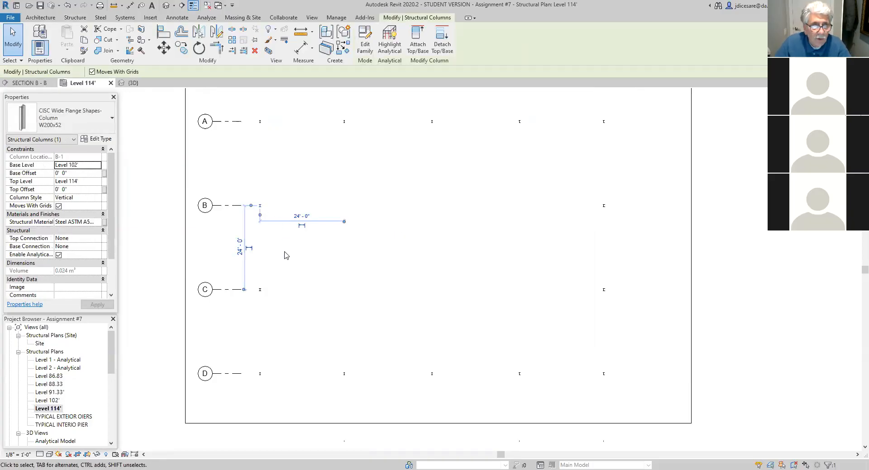
pyautogui.press('space')
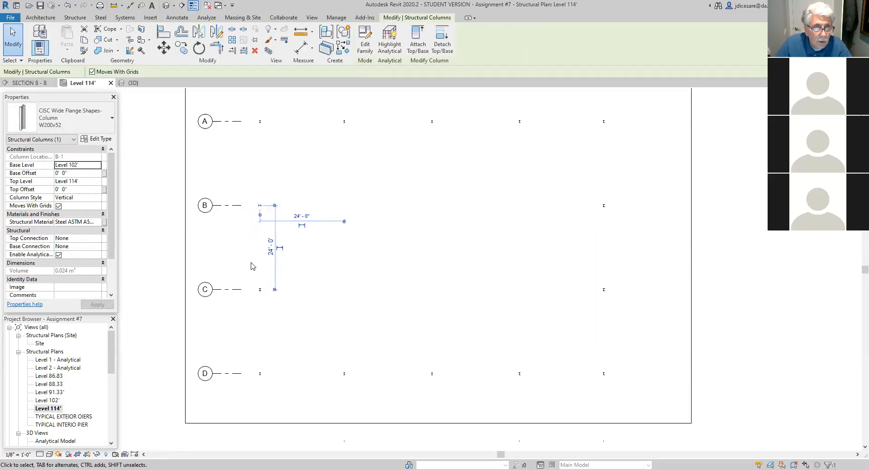
pyautogui.press('space')
pyautogui.press('space')
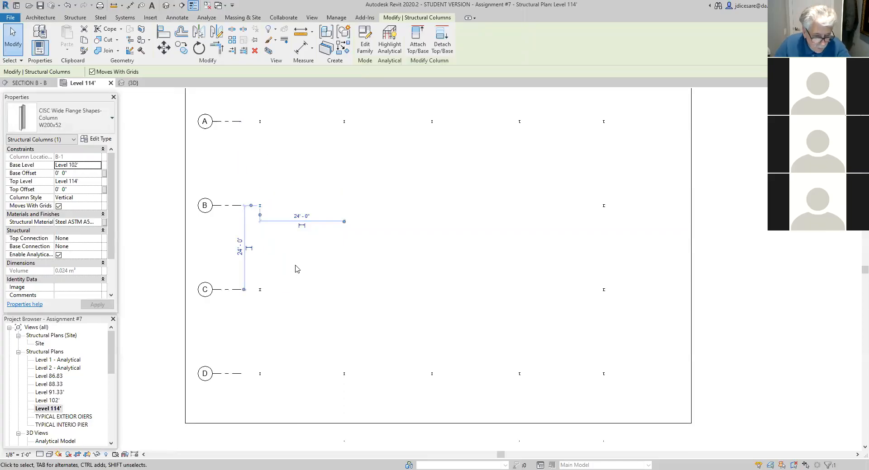
pyautogui.click(296, 269)
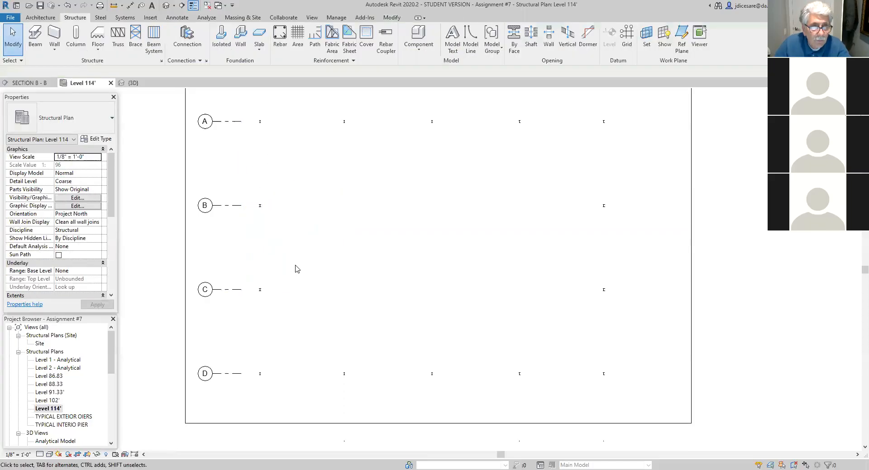
# - Rotate the W200x52 columns at grid intersections B-1 and C-1 by 90 degrees
pyautogui.click(260, 208)
pyautogui.press('space')
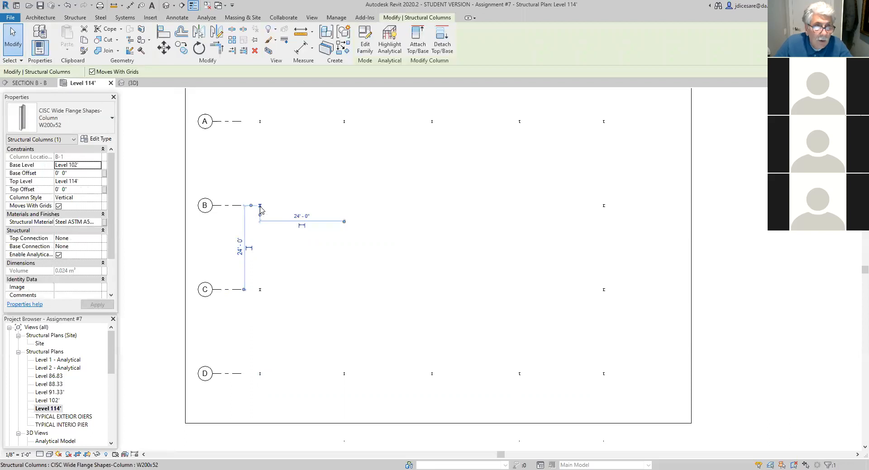
pyautogui.scroll(5, 305, 244)
pyautogui.press('Escape')
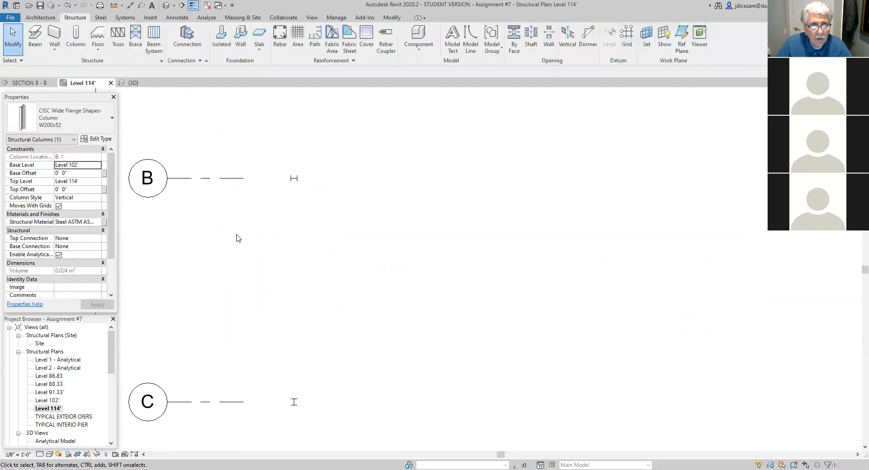
pyautogui.scroll(2, 313, 416)
pyautogui.click(278, 399)
pyautogui.press('space')
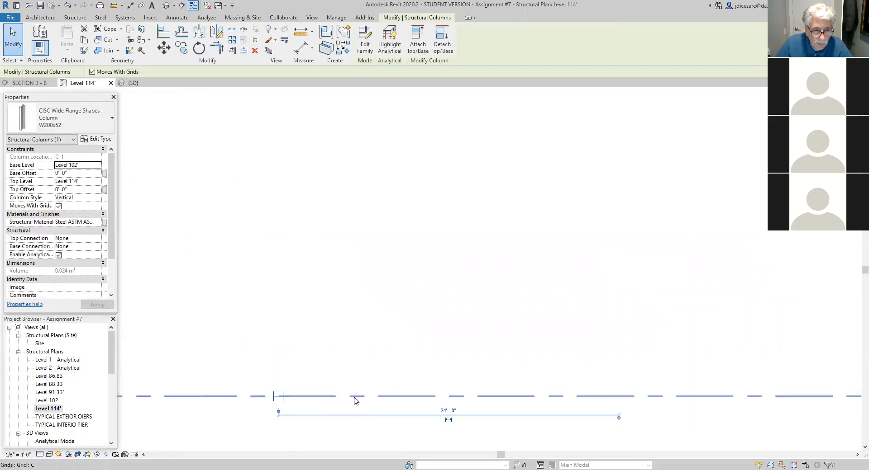
pyautogui.scroll(-5, 412, 337)
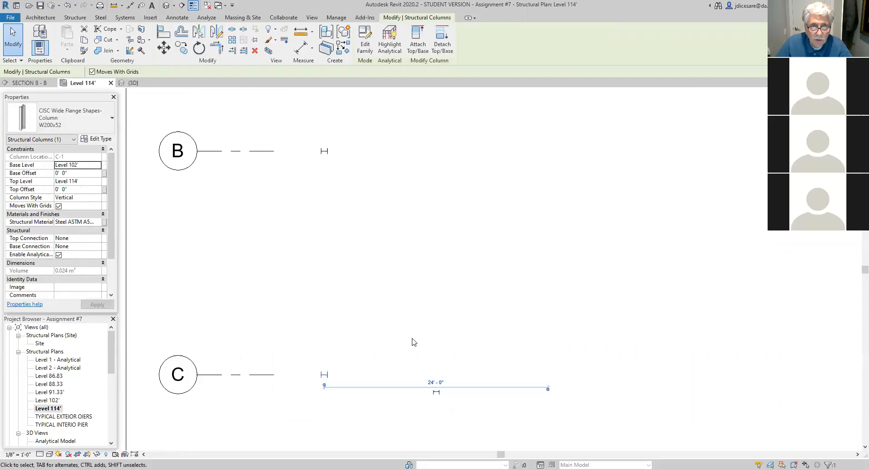
# - Rotate the W200x52 columns at grid intersections B-5 and C-5 by 90 degrees
pyautogui.moveTo(555, 268); pyautogui.dragTo(340, 262, button='middle')
pyautogui.click(563, 241)
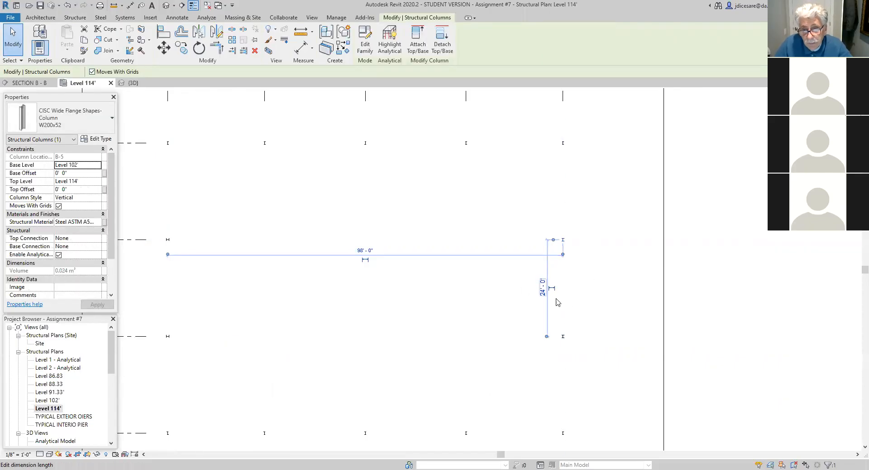
pyautogui.scroll(1, 584, 325)
pyautogui.scroll(2, 573, 217)
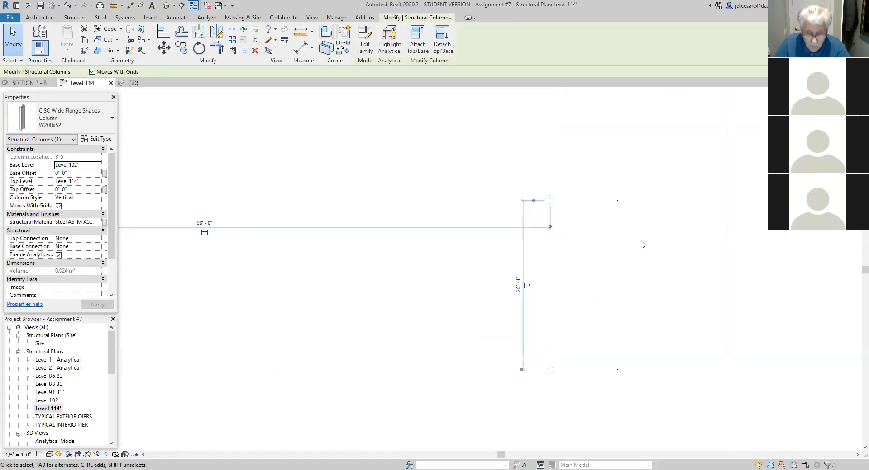
pyautogui.press('space')
pyautogui.click(549, 371)
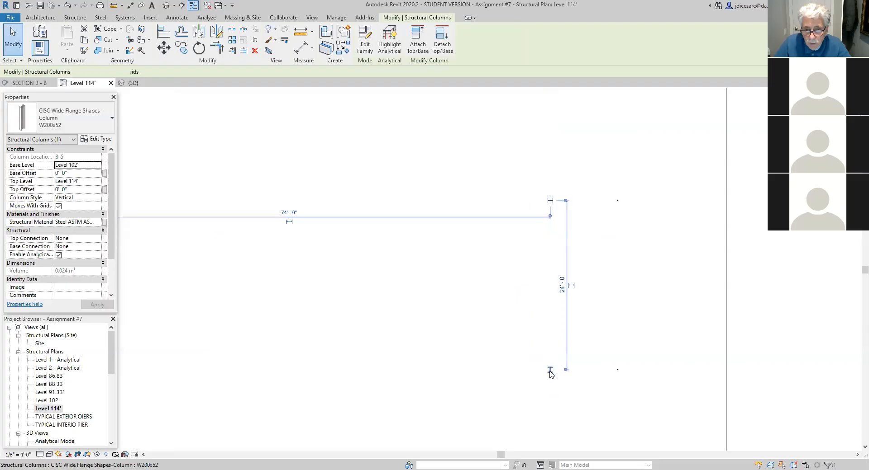
pyautogui.moveTo(430, 335); pyautogui.dragTo(439, 351, button='middle')
pyautogui.press('Escape')
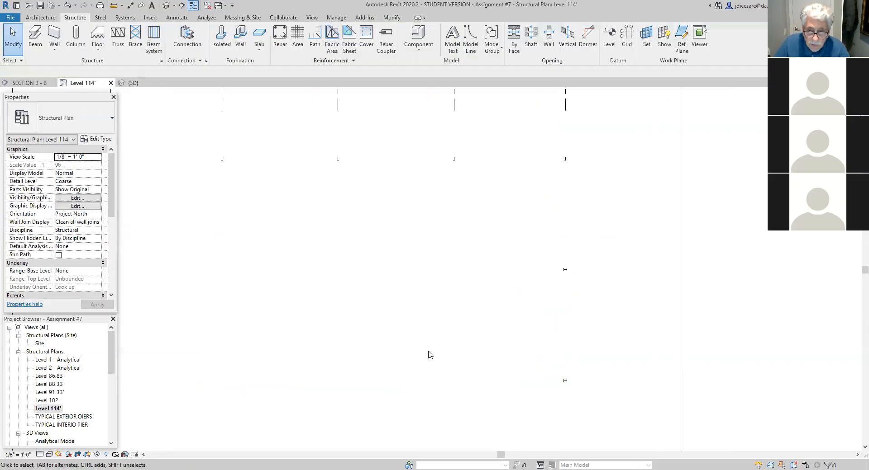
pyautogui.scroll(-2, 415, 361)
pyautogui.moveTo(375, 359); pyautogui.dragTo(449, 351, button='middle')
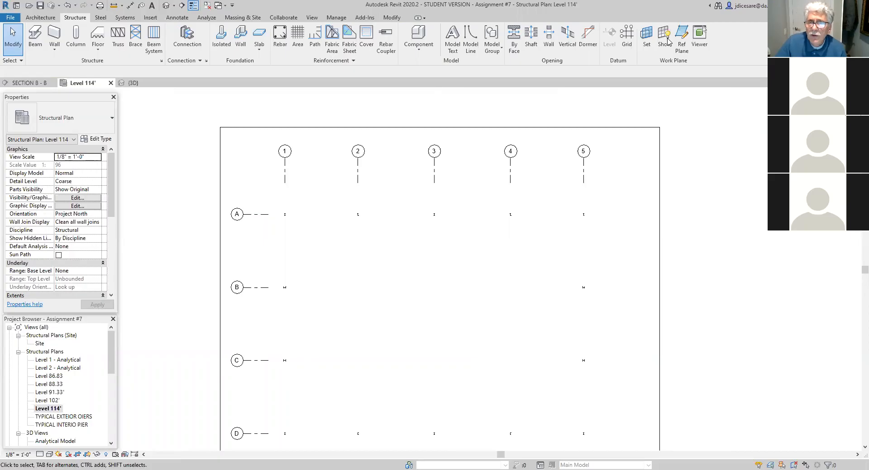
pyautogui.moveTo(136, 204)
pyautogui.mouseDown()
pyautogui.moveTo(196, 203)
pyautogui.moveTo(165, 279)
pyautogui.moveTo(206, 274)
pyautogui.mouseUp()
pyautogui.moveTo(136, 246); pyautogui.dragTo(188, 242)
pyautogui.click(168, 243)
pyautogui.moveTo(194, 242); pyautogui.dragTo(205, 241)
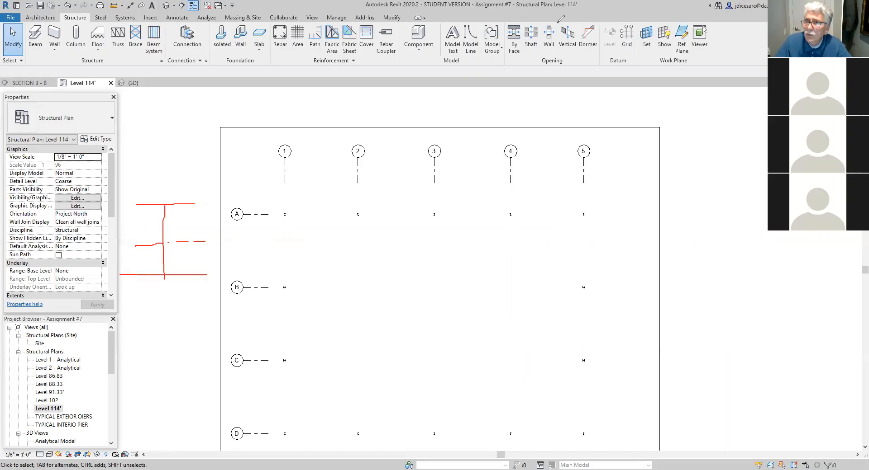
pyautogui.click(594, 42)
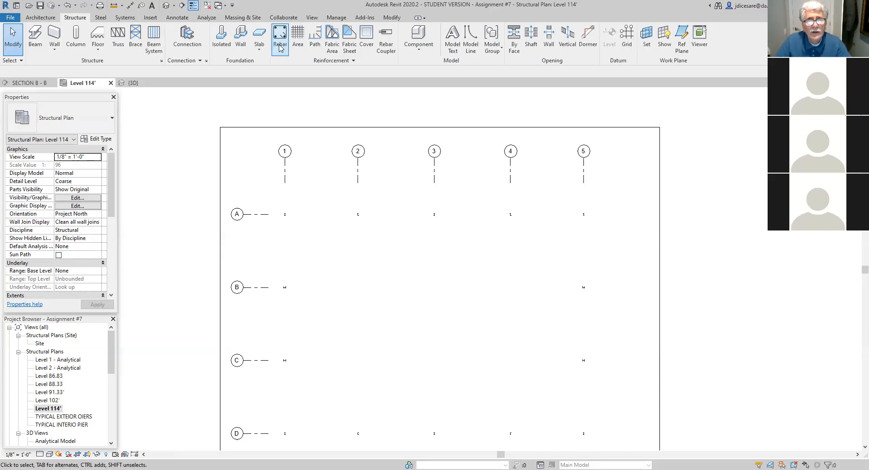
# - Start loading a family and browse the Steel column library to its CISC Shapes folder
pyautogui.click(152, 19)
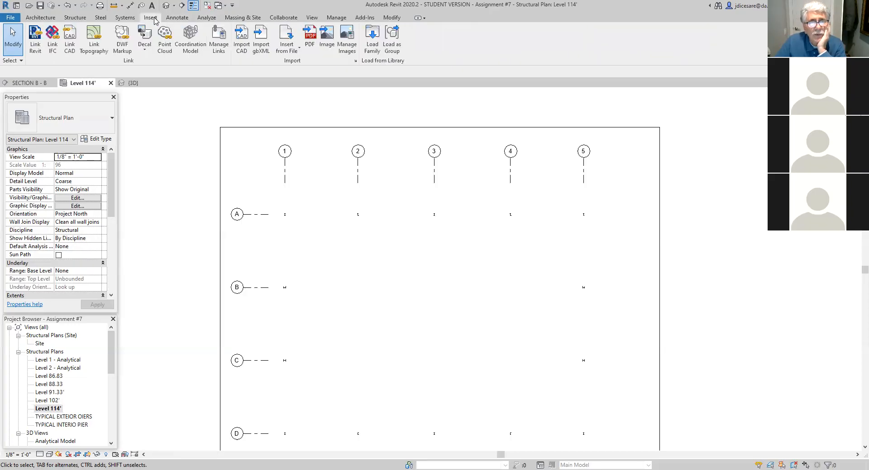
pyautogui.click(373, 44)
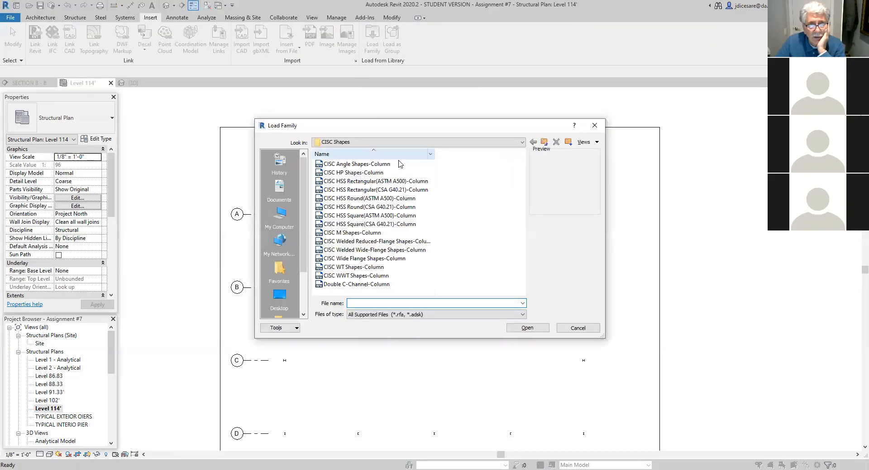
pyautogui.click(542, 142)
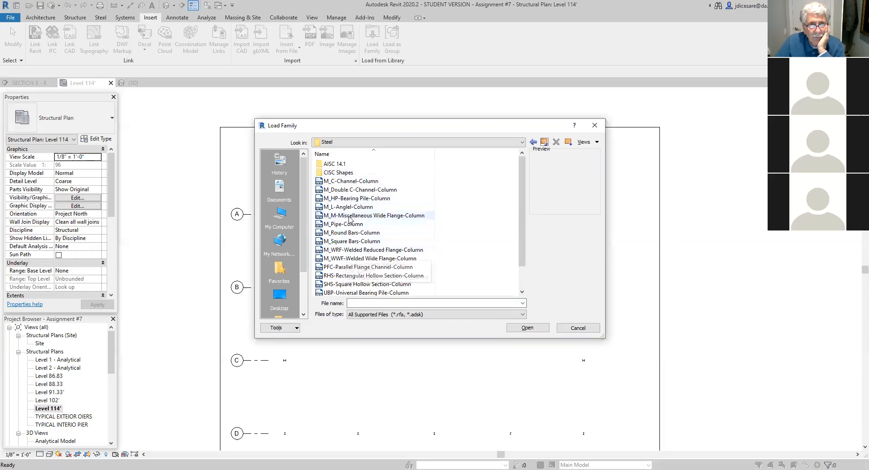
pyautogui.scroll(-1, 357, 203)
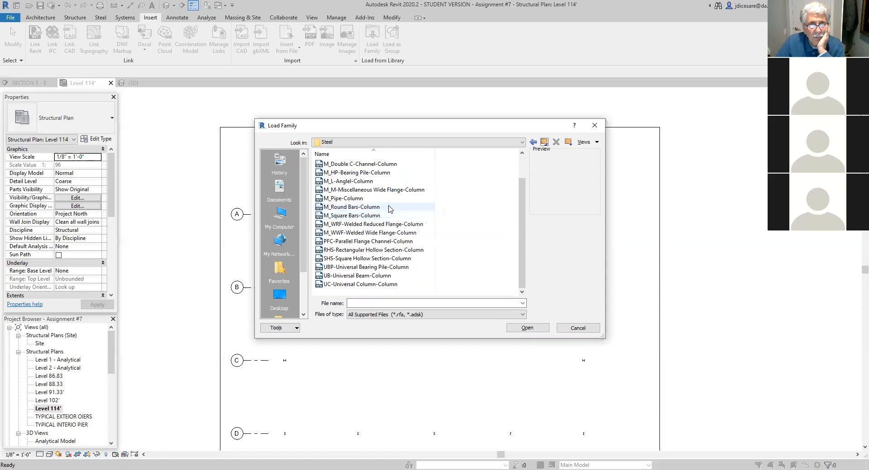
pyautogui.scroll(1, 389, 208)
pyautogui.click(341, 173)
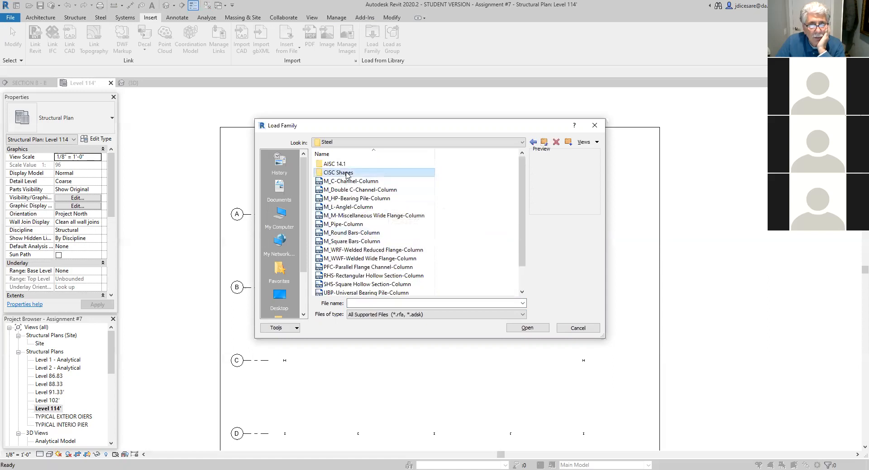
pyautogui.doubleClick(341, 174)
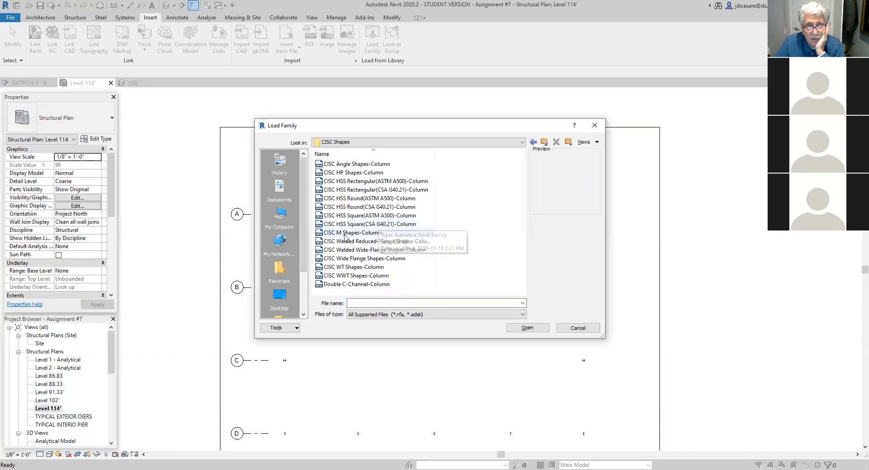
# - Load the HS152x152x9.5 type from the CISC HSS Square(CSA G40.21)-Column family
pyautogui.click(375, 225)
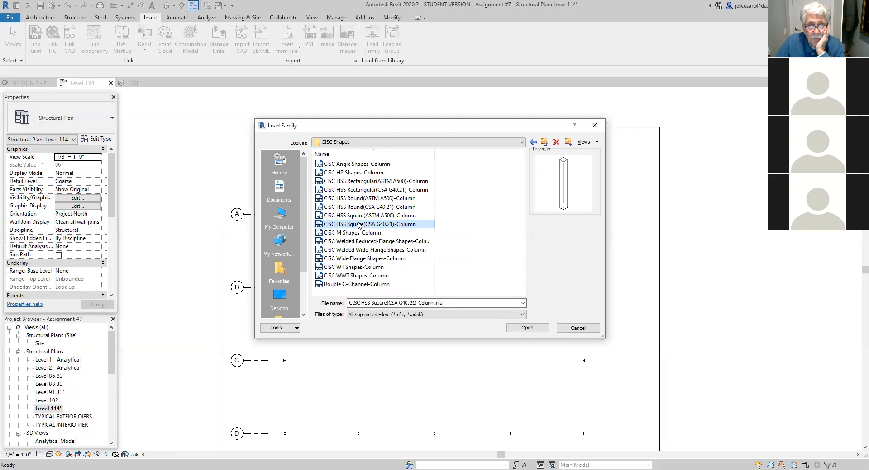
pyautogui.doubleClick(360, 225)
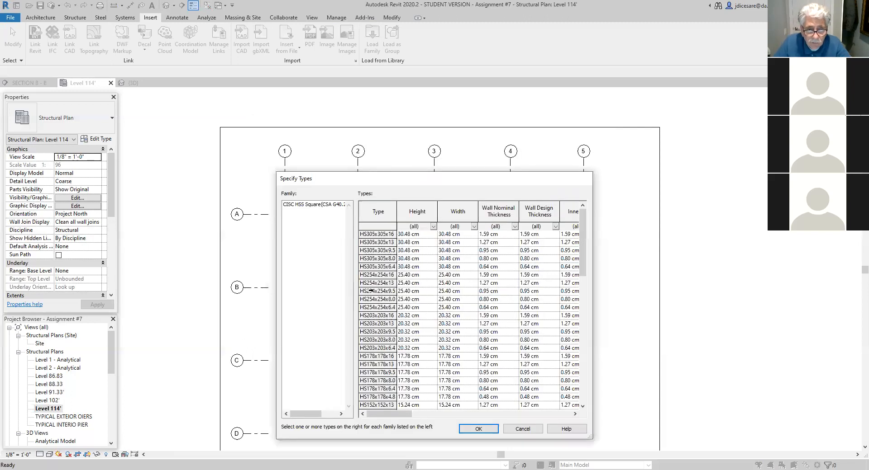
pyautogui.scroll(-2, 371, 291)
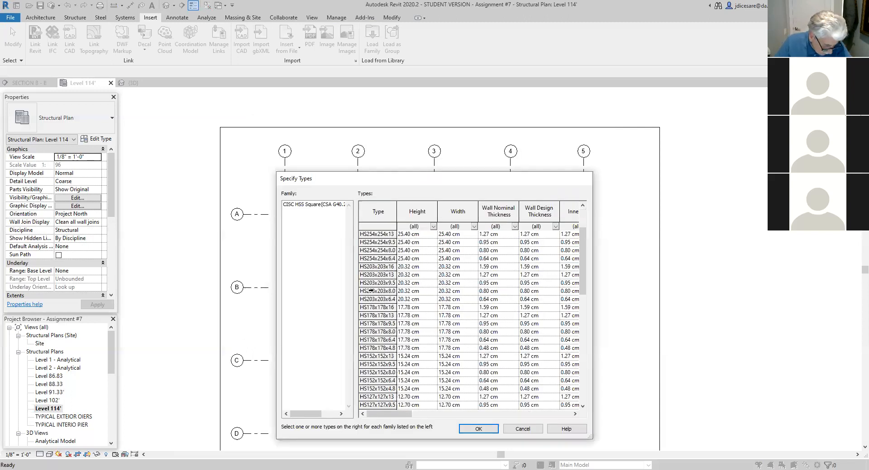
pyautogui.scroll(-2, 371, 291)
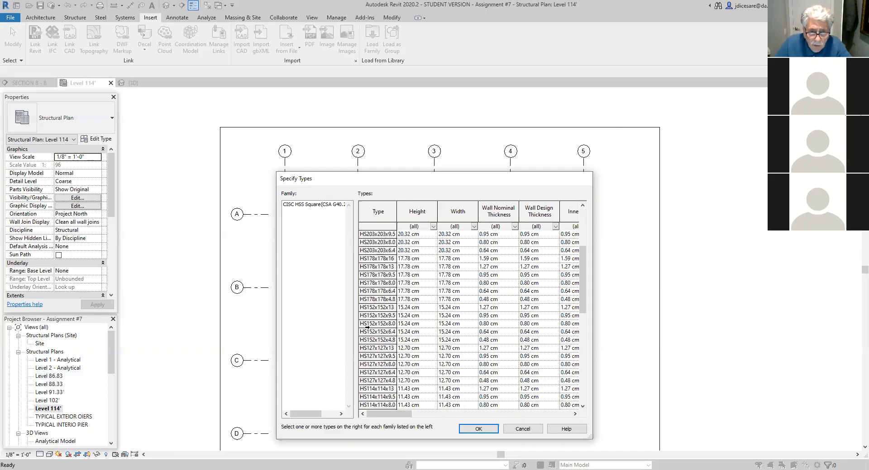
pyautogui.click(368, 317)
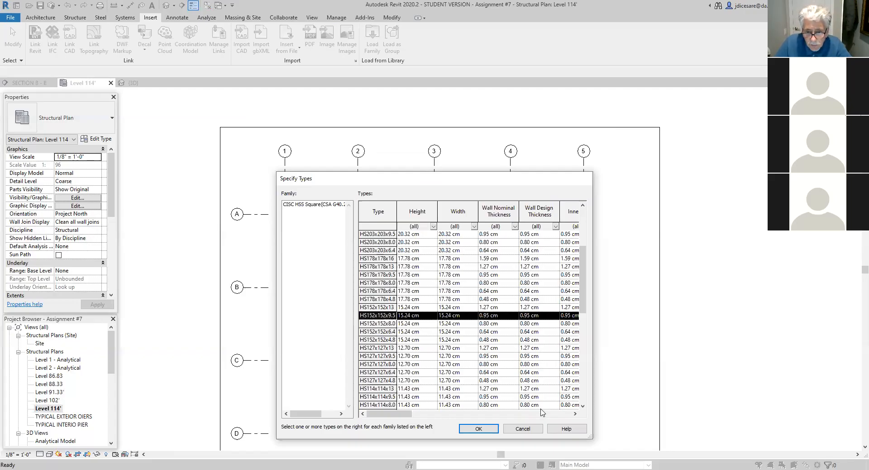
pyautogui.click(479, 430)
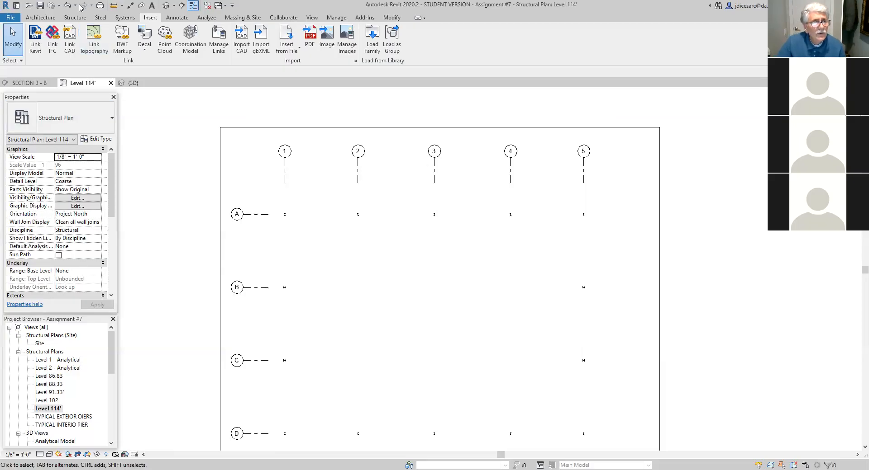
# - Place HS152x152x9.5 structural columns at the grid intersections of lines 2, 3 and 4 with lines B and C
pyautogui.click(74, 18)
pyautogui.click(76, 37)
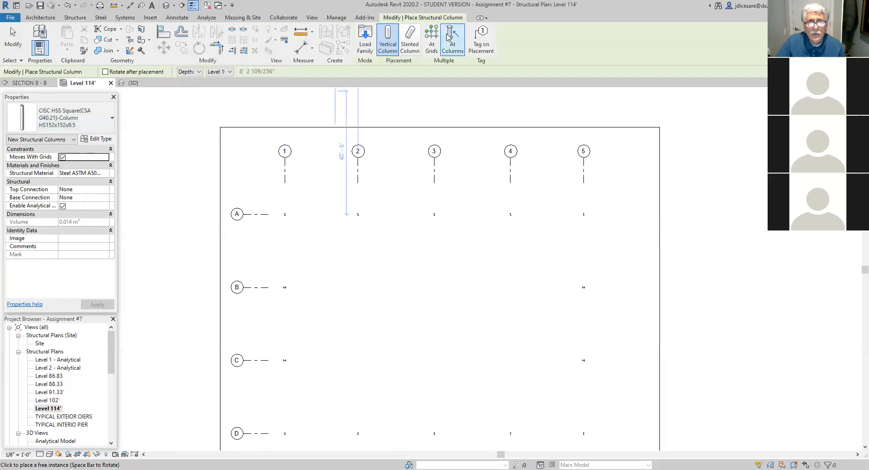
pyautogui.click(432, 41)
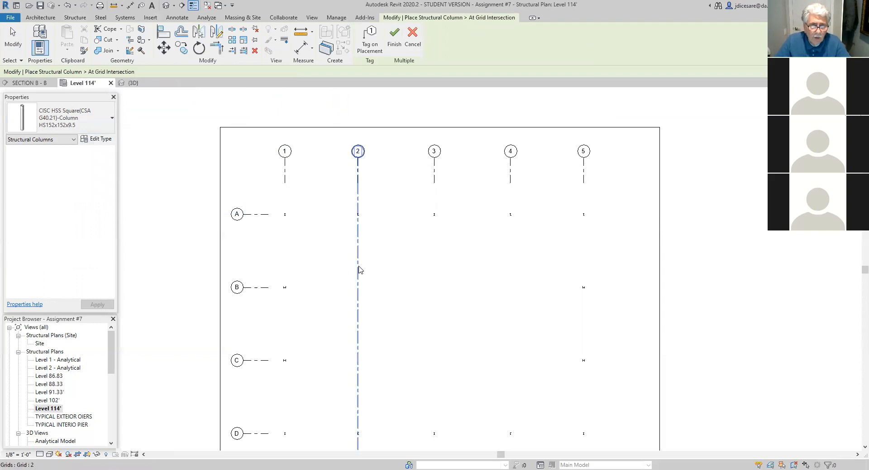
pyautogui.click(357, 271)
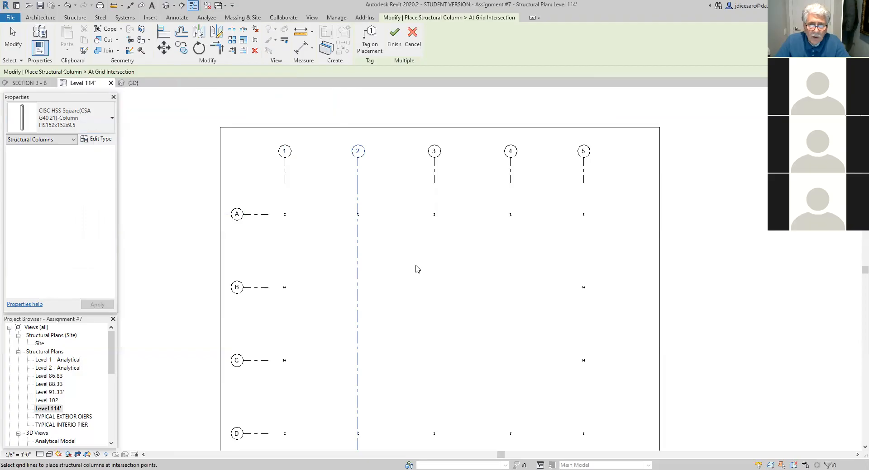
pyautogui.click(434, 266)
pyautogui.keyDown('ctrl'); pyautogui.click(510, 271); pyautogui.keyUp('ctrl')
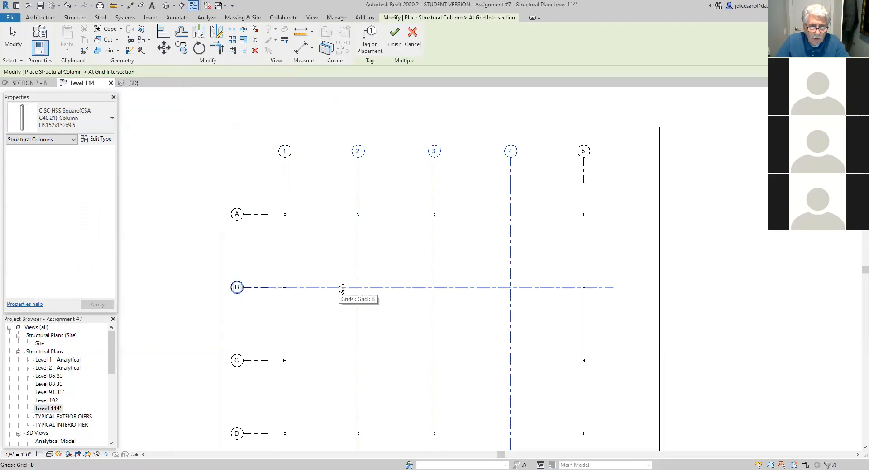
pyautogui.keyDown('ctrl'); pyautogui.click(329, 360); pyautogui.keyUp('ctrl')
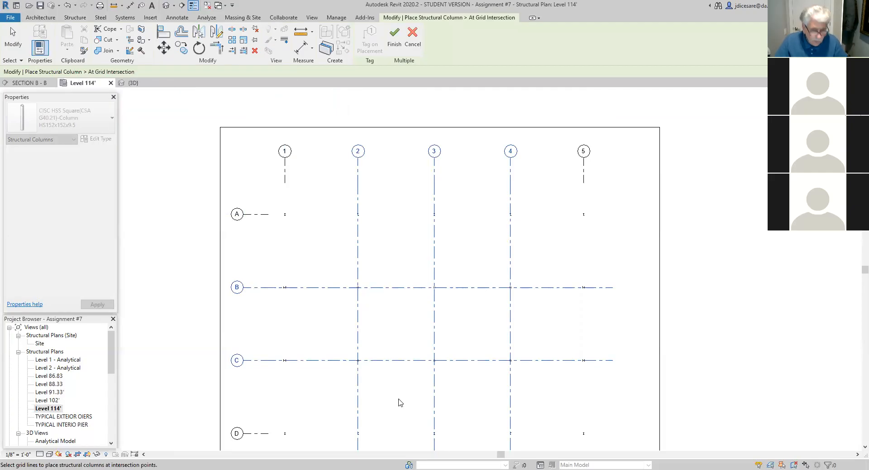
pyautogui.click(394, 40)
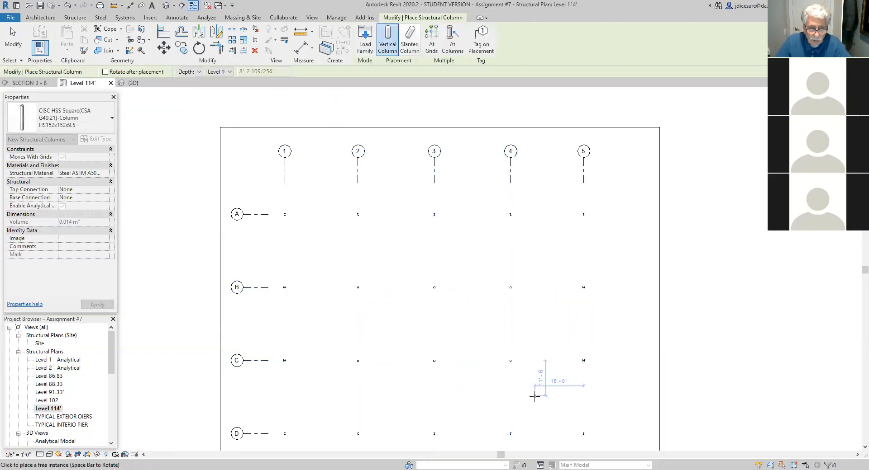
pyautogui.press('Escape')
pyautogui.press('Escape')
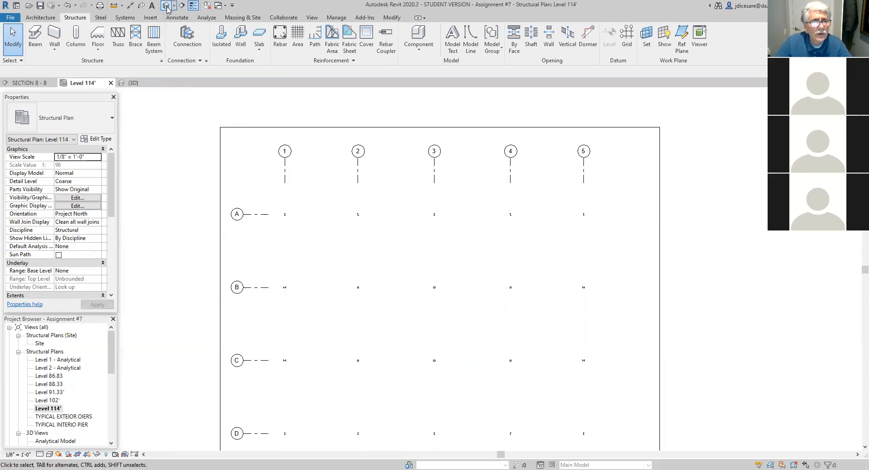
# - Examine the interior HSS columns in the 3D view and return to the Level 114' structural plan
pyautogui.click(167, 8)
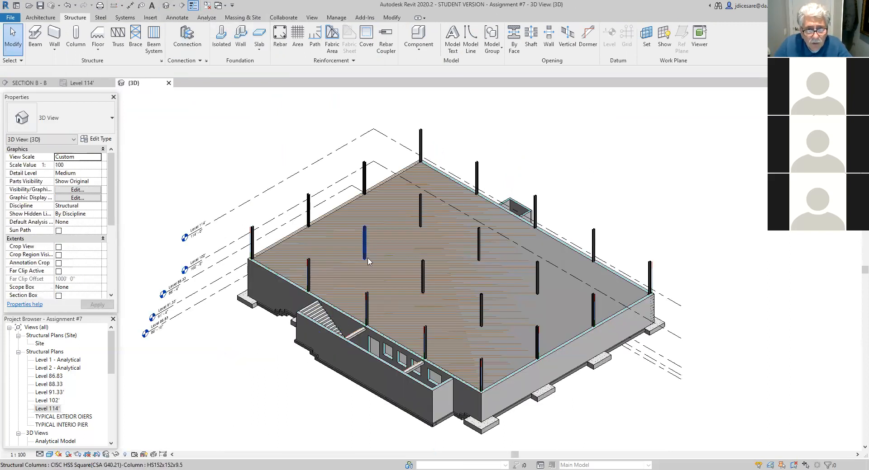
pyautogui.scroll(3, 469, 333)
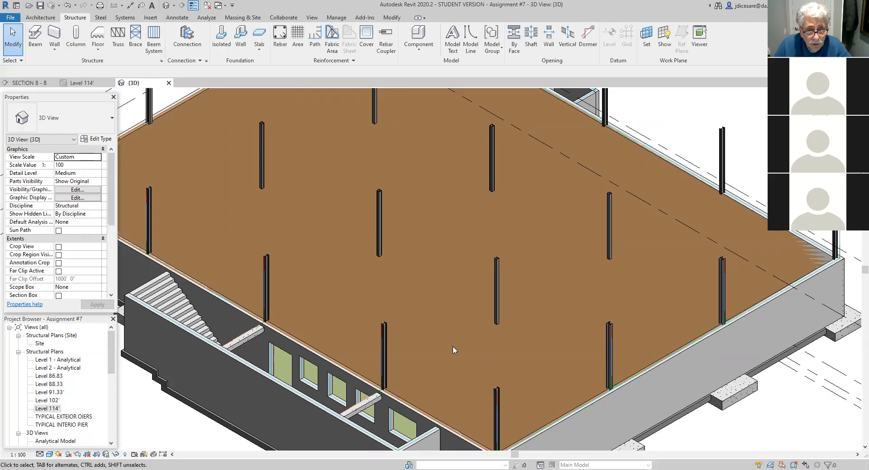
pyautogui.scroll(-3, 602, 316)
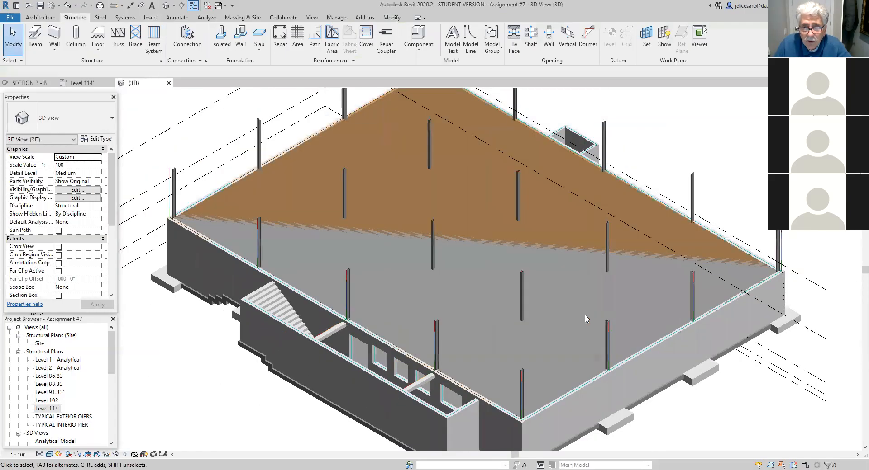
pyautogui.scroll(-2, 567, 316)
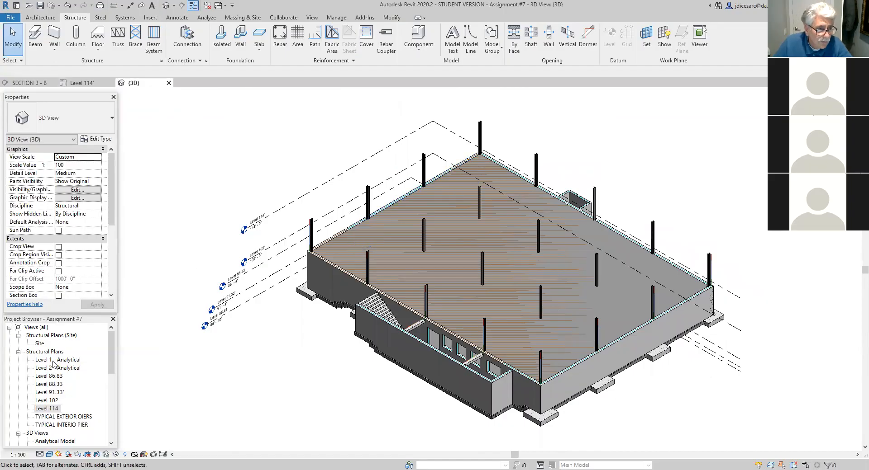
pyautogui.doubleClick(50, 409)
pyautogui.moveTo(386, 388); pyautogui.dragTo(384, 349, button='middle')
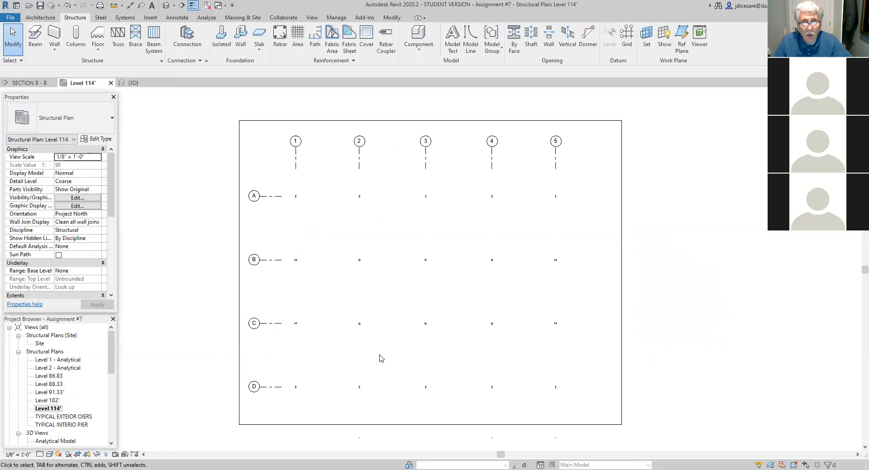
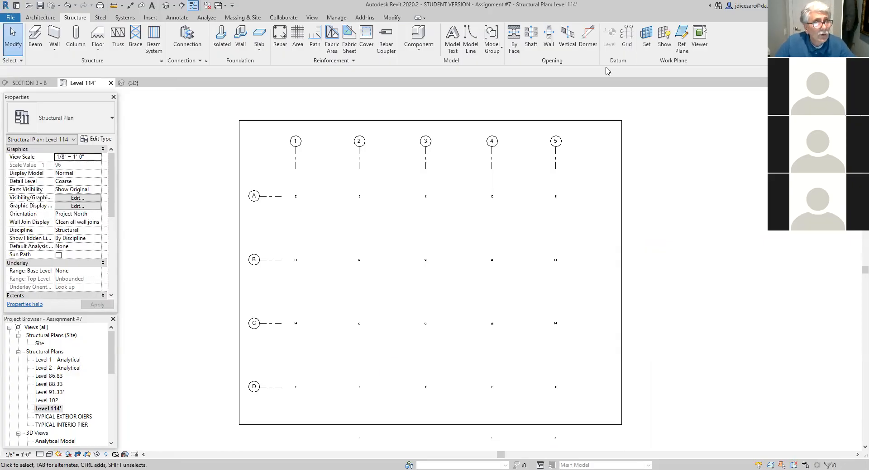
# - Start the Beam command and browse the family library to the Steel folder under Canada's Structural Framing
pyautogui.click(35, 36)
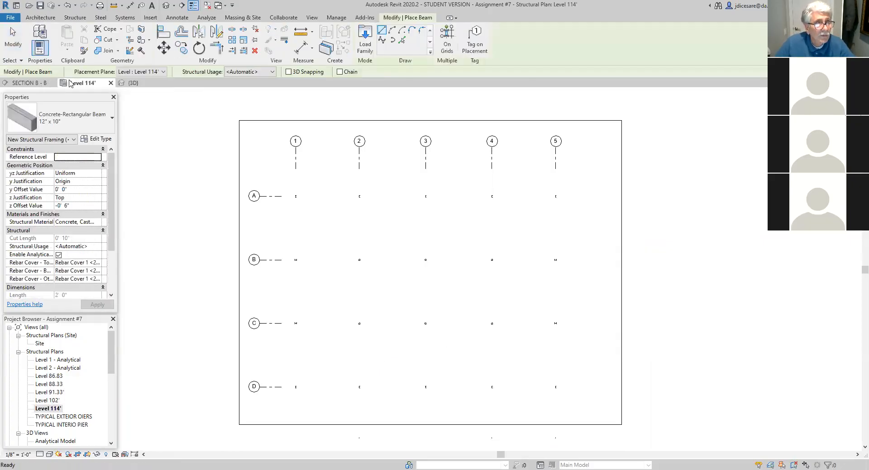
pyautogui.click(112, 118)
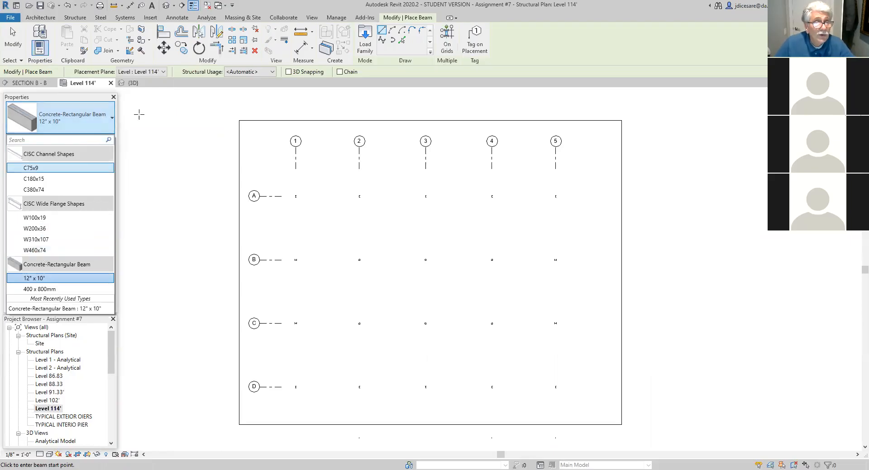
pyautogui.click(364, 45)
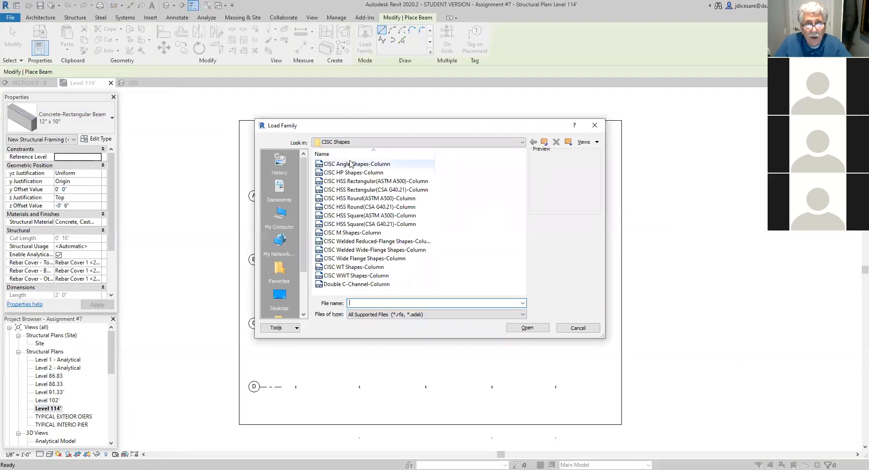
pyautogui.click(544, 143)
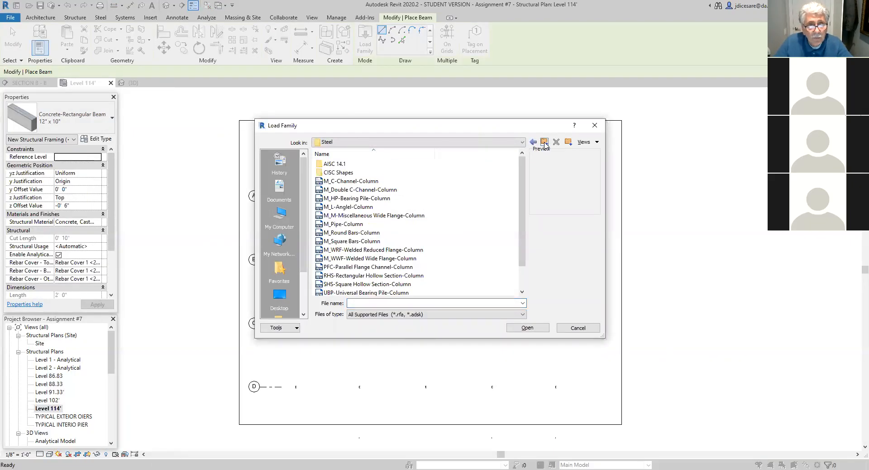
pyautogui.click(544, 143)
pyautogui.click(545, 143)
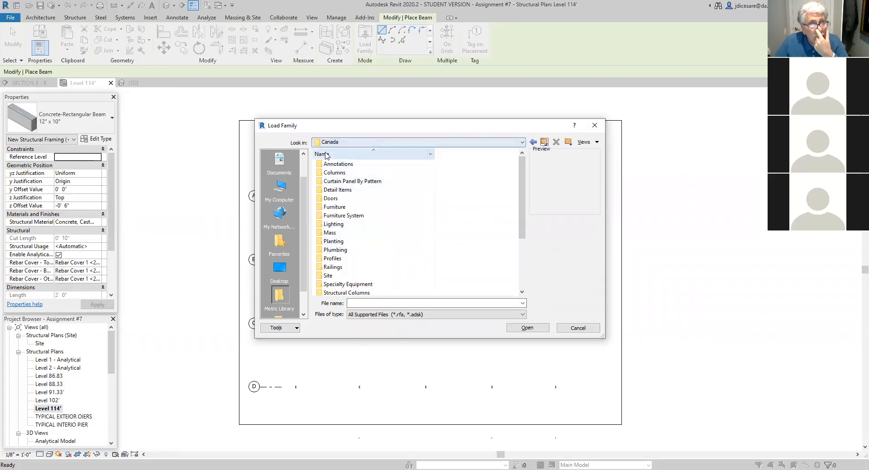
pyautogui.scroll(-2, 388, 246)
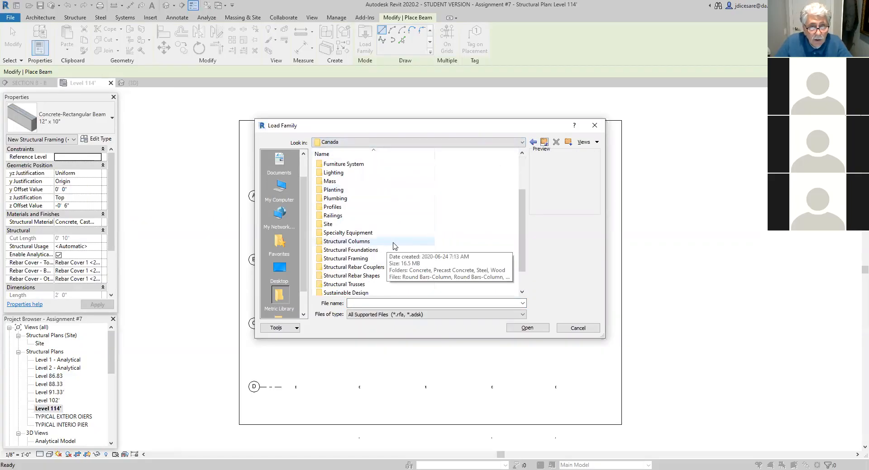
pyautogui.doubleClick(343, 259)
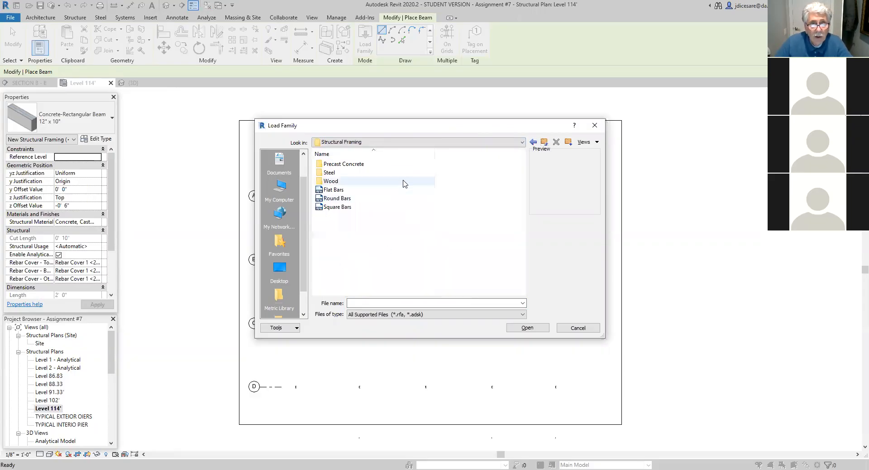
pyautogui.doubleClick(335, 173)
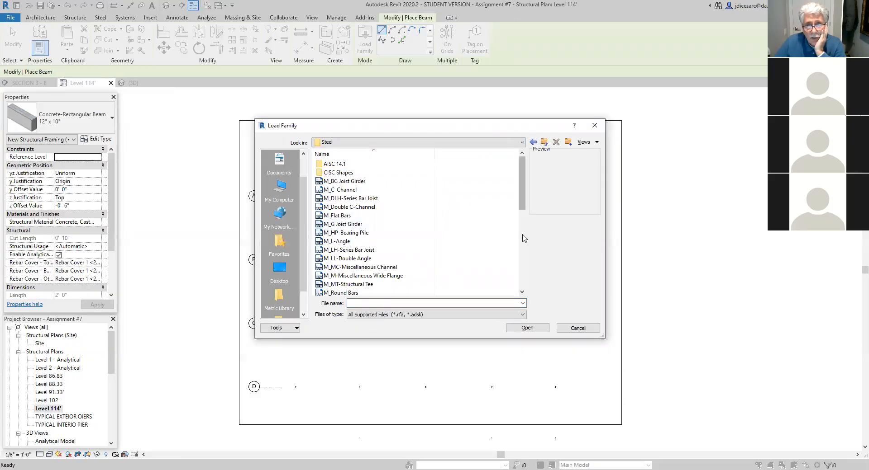
# - Go back up to the Canada library folder and reopen Structural Framing and its Steel subfolder
pyautogui.click(543, 143)
pyautogui.click(544, 143)
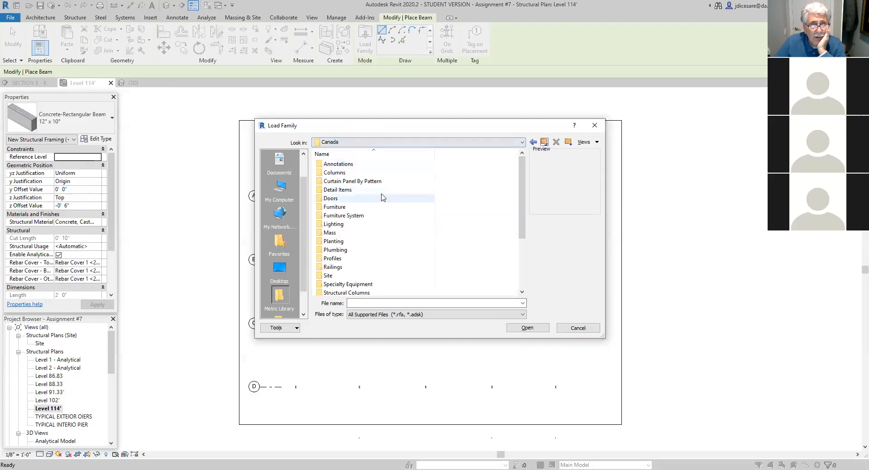
pyautogui.scroll(-1, 383, 197)
pyautogui.scroll(-1, 382, 197)
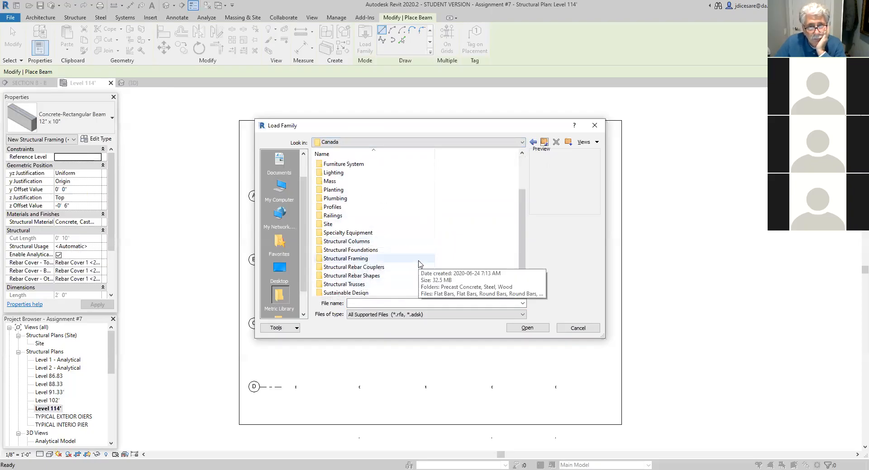
pyautogui.click(359, 260)
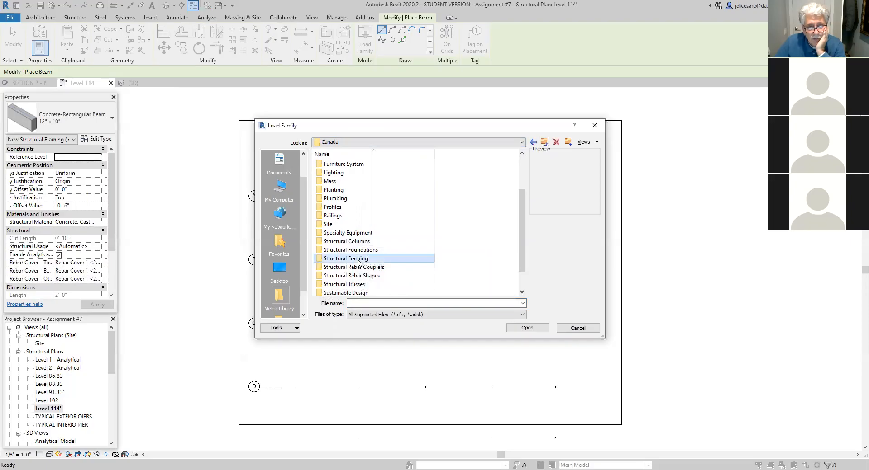
pyautogui.doubleClick(387, 261)
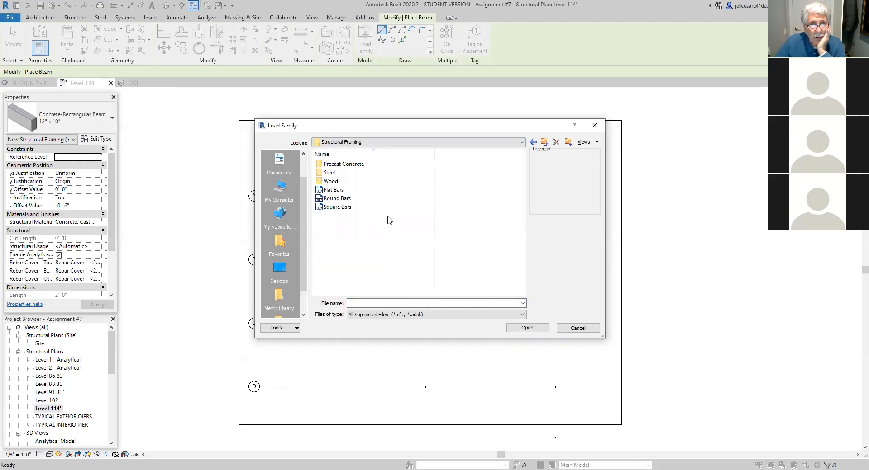
pyautogui.doubleClick(329, 175)
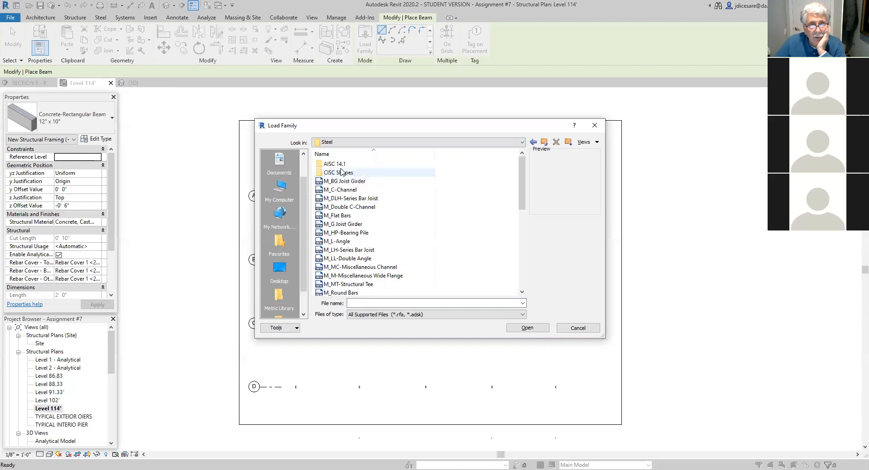
# - Open the CISC Wide Flange Shapes family from the CISC Shapes folder and enlarge its type selection dialog
pyautogui.doubleClick(335, 174)
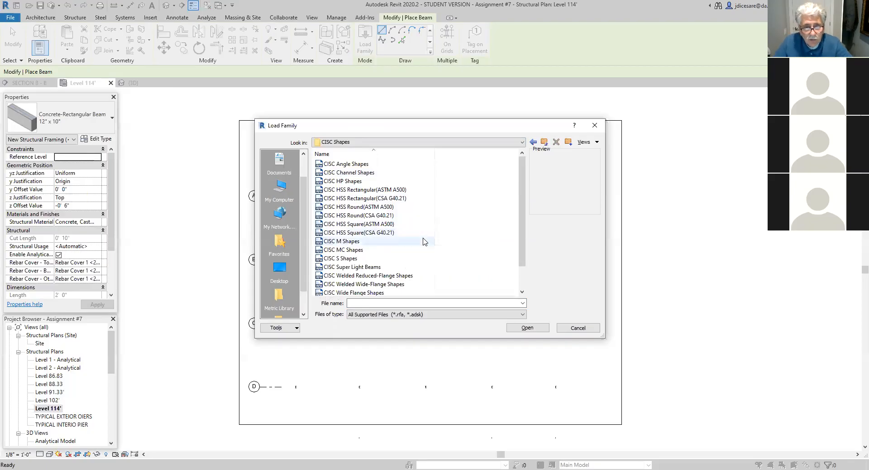
pyautogui.scroll(-1, 422, 240)
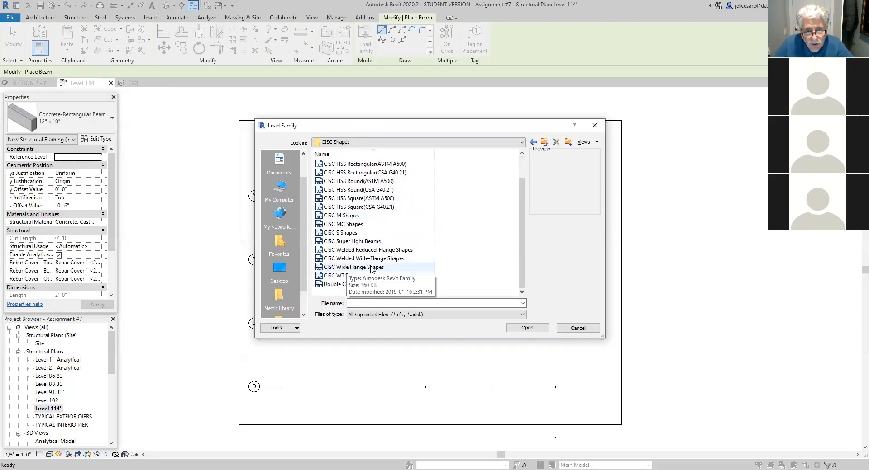
pyautogui.doubleClick(345, 268)
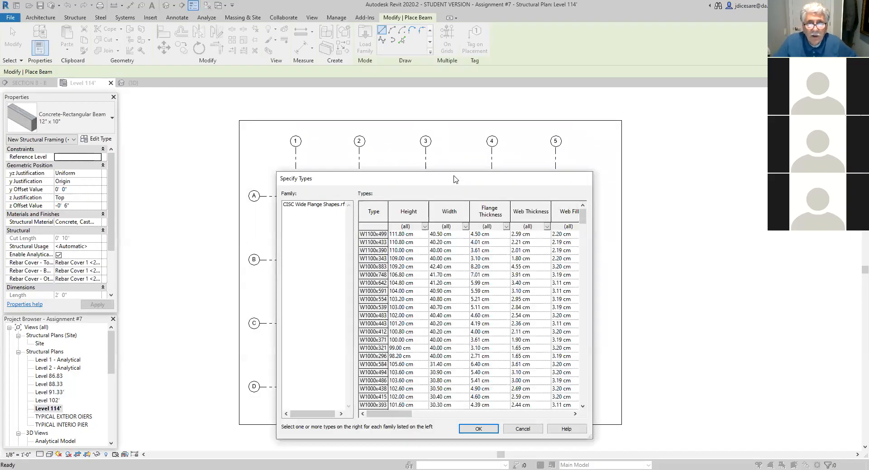
pyautogui.moveTo(455, 179); pyautogui.dragTo(456, 100)
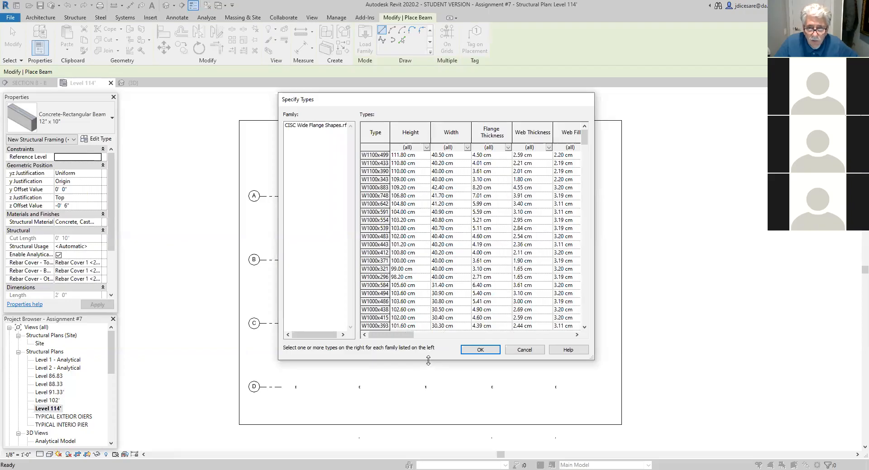
pyautogui.moveTo(428, 361); pyautogui.dragTo(428, 418)
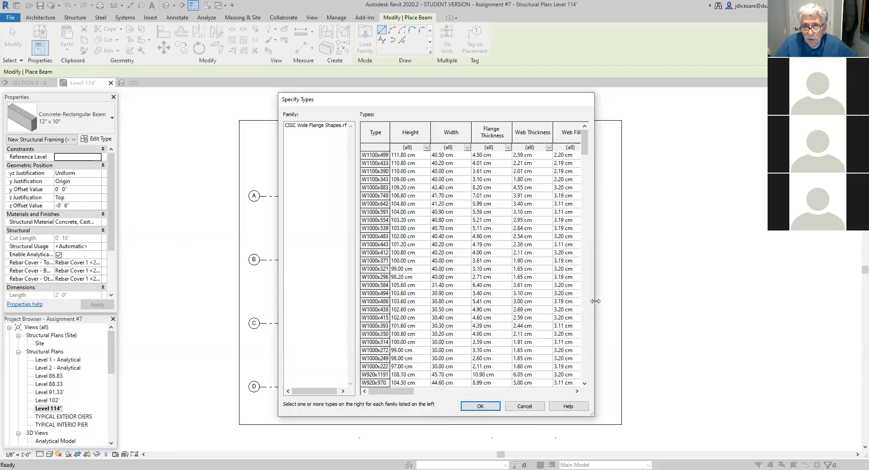
pyautogui.moveTo(594, 301); pyautogui.dragTo(657, 301)
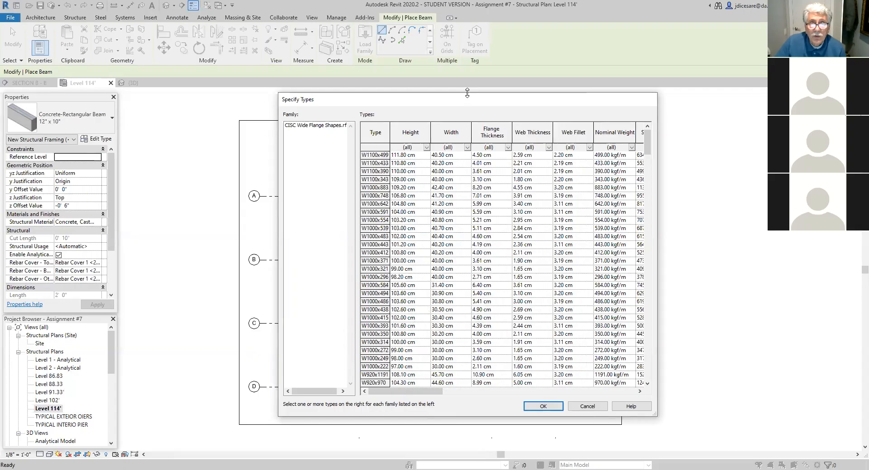
pyautogui.moveTo(467, 93); pyautogui.dragTo(467, 59)
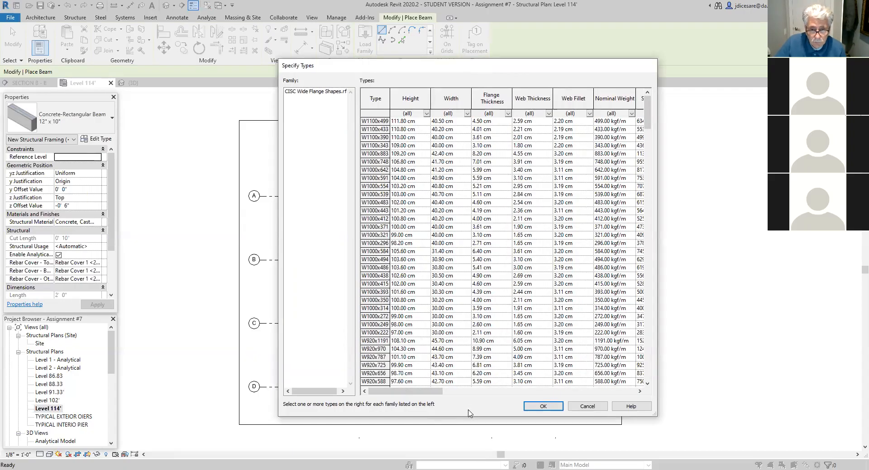
pyautogui.moveTo(471, 417); pyautogui.dragTo(470, 435)
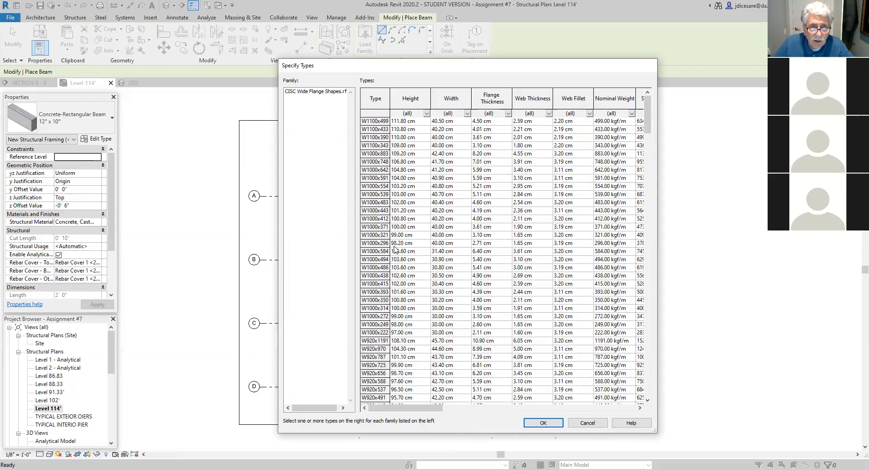
# - Select the W530x74 beam type in the wide flange type list
pyautogui.scroll(-2, 382, 246)
pyautogui.scroll(-10, 382, 247)
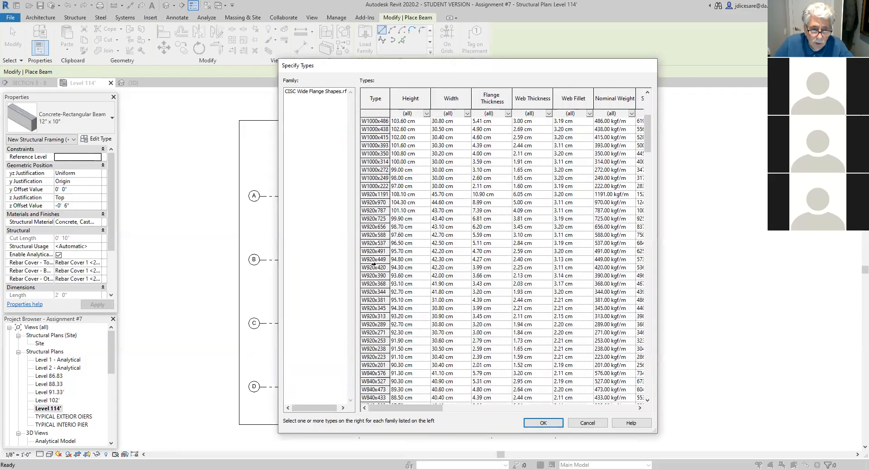
pyautogui.scroll(-9, 373, 264)
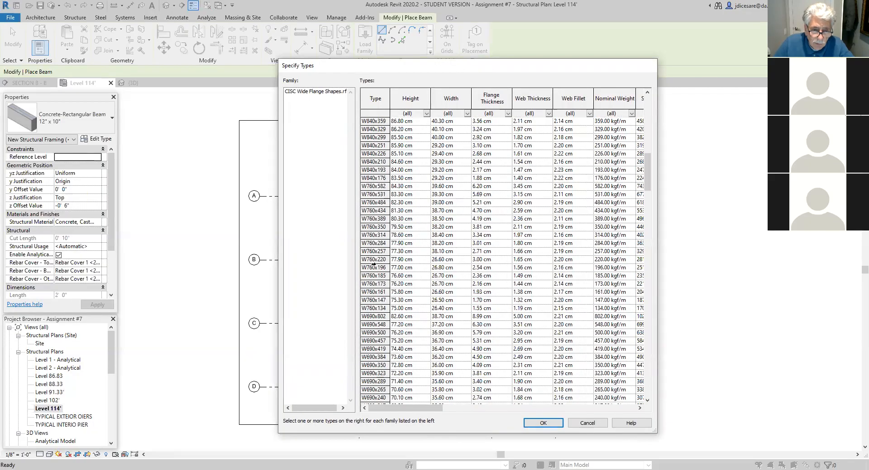
pyautogui.scroll(-8, 364, 302)
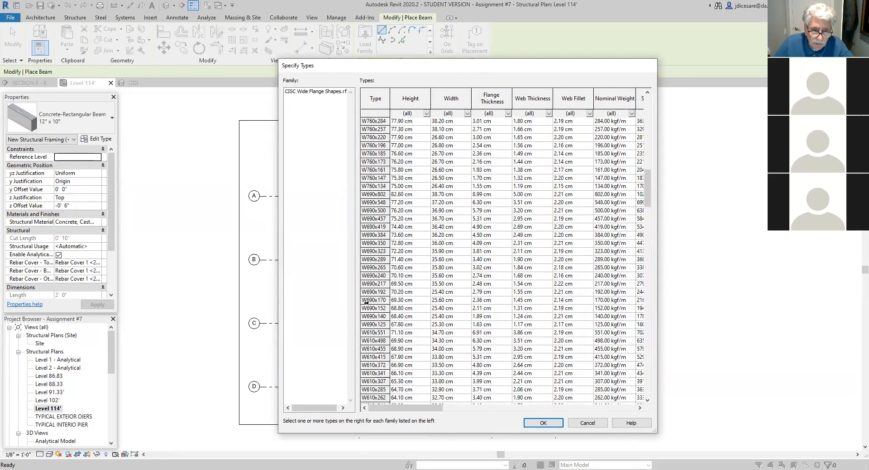
pyautogui.scroll(-3, 371, 301)
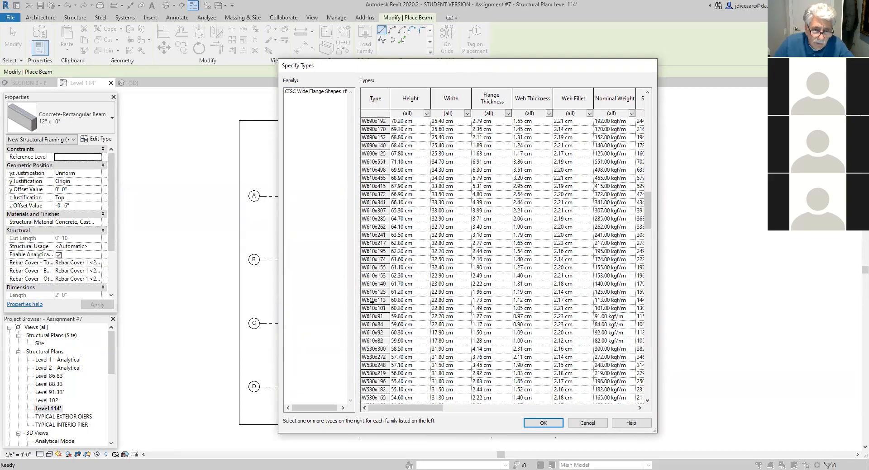
pyautogui.scroll(-1, 371, 302)
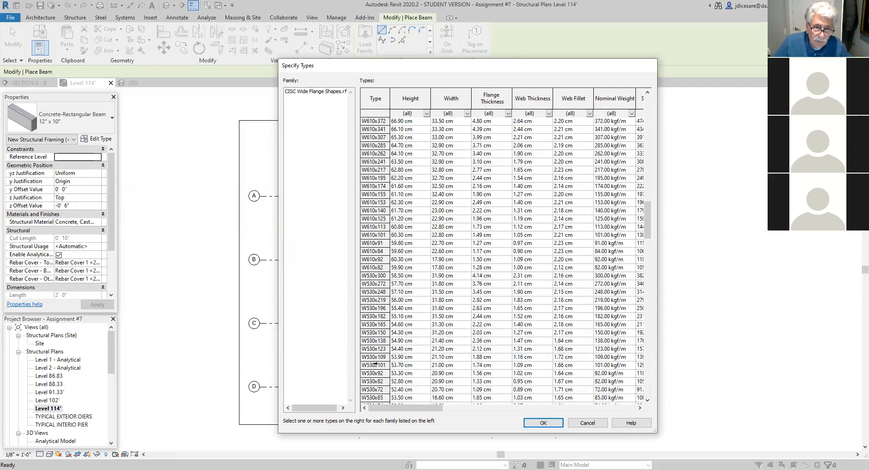
pyautogui.scroll(-1, 375, 335)
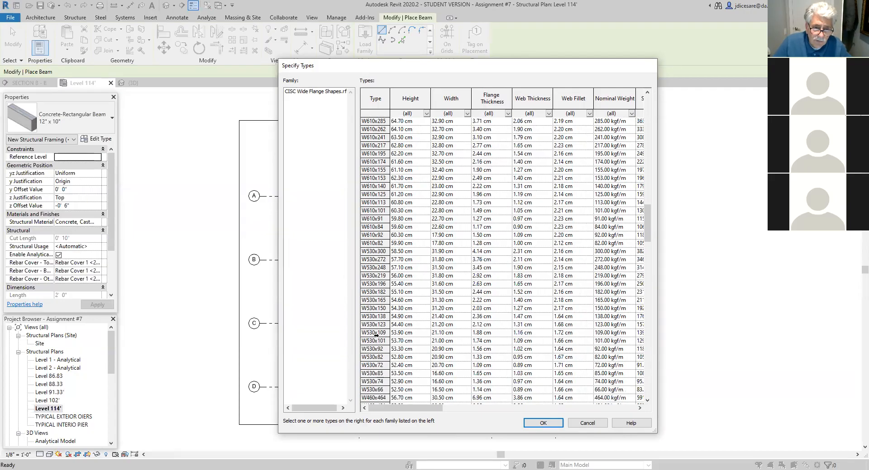
pyautogui.click(372, 382)
# - Select the W410x46 beam type in the wide flange type list
pyautogui.scroll(-3, 416, 391)
pyautogui.scroll(-1, 417, 392)
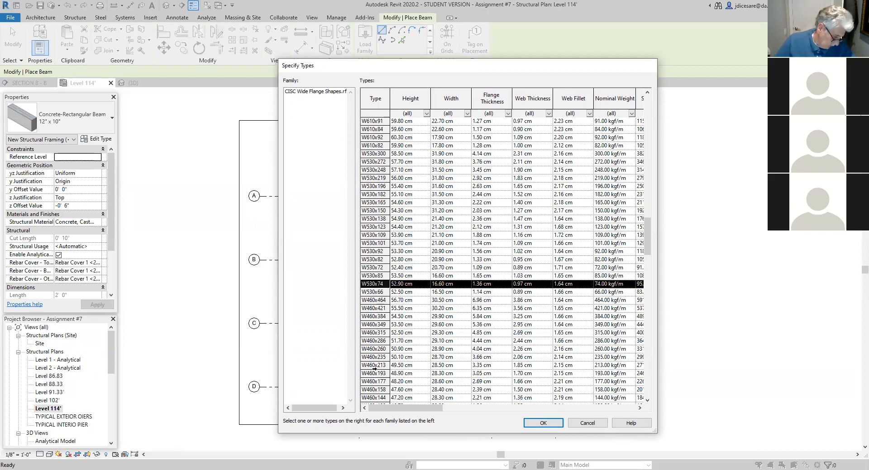
pyautogui.scroll(-6, 375, 368)
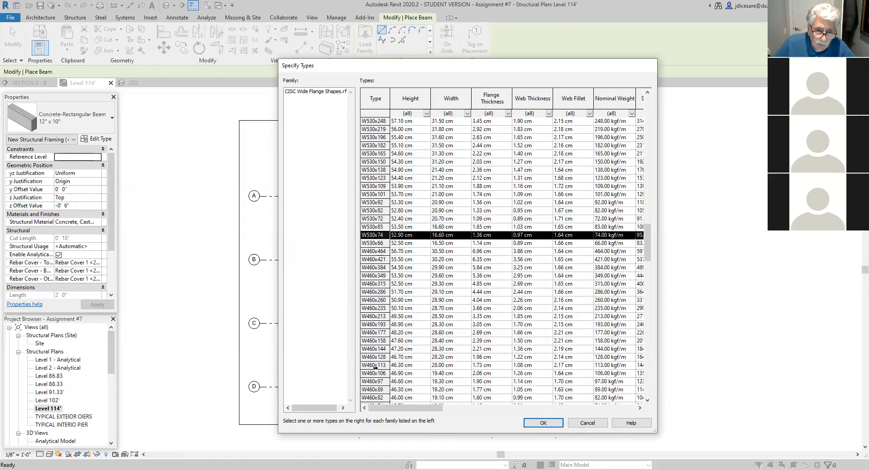
pyautogui.scroll(-2, 375, 367)
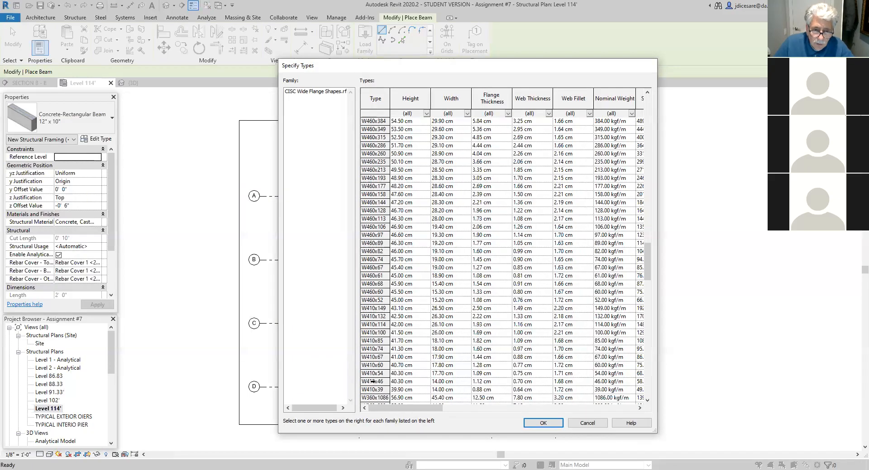
pyautogui.click(372, 381)
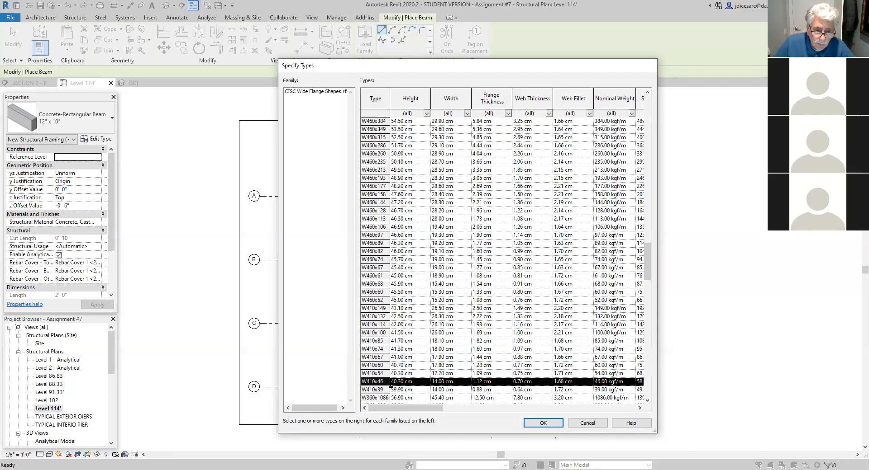
# - Select the W360x33 beam type in the wide flange type list
pyautogui.scroll(-2, 391, 386)
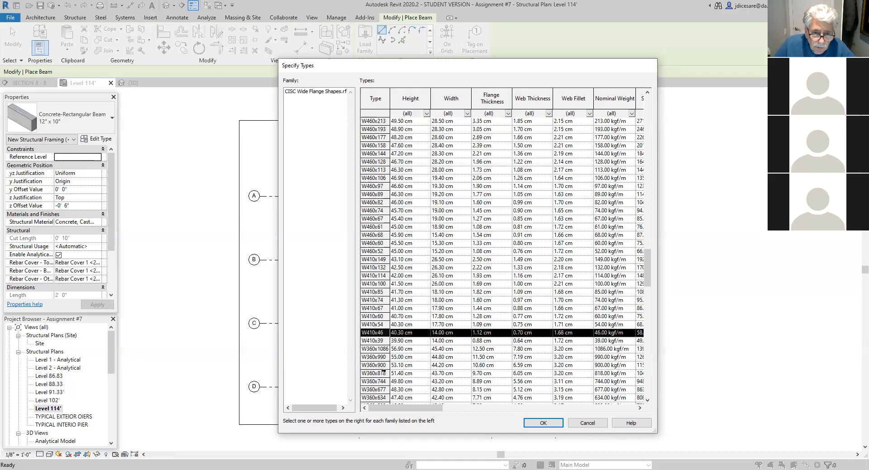
pyautogui.scroll(-1, 381, 373)
pyautogui.scroll(-7, 381, 373)
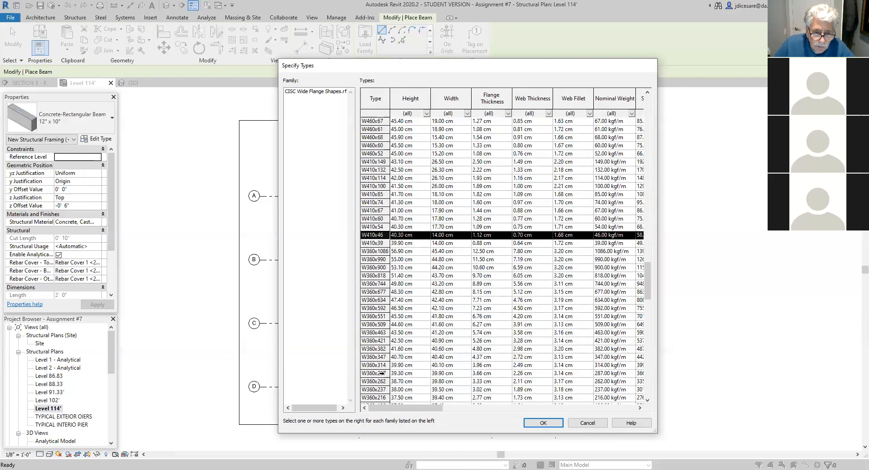
pyautogui.scroll(-3, 381, 373)
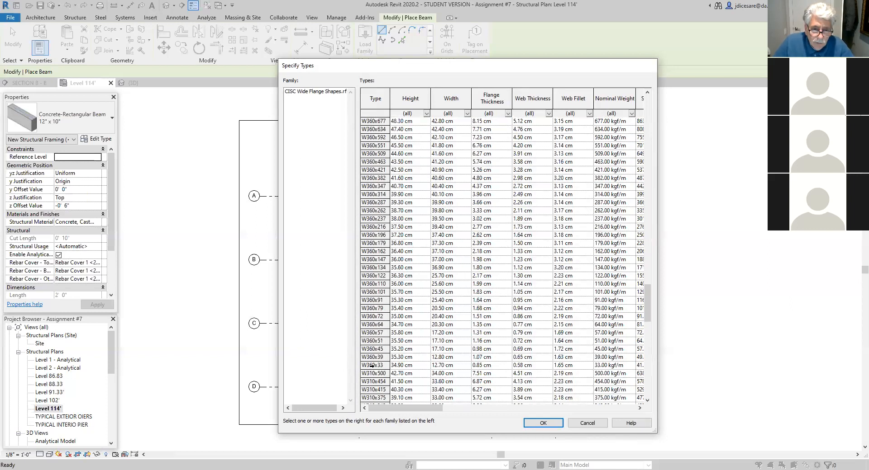
pyautogui.click(372, 365)
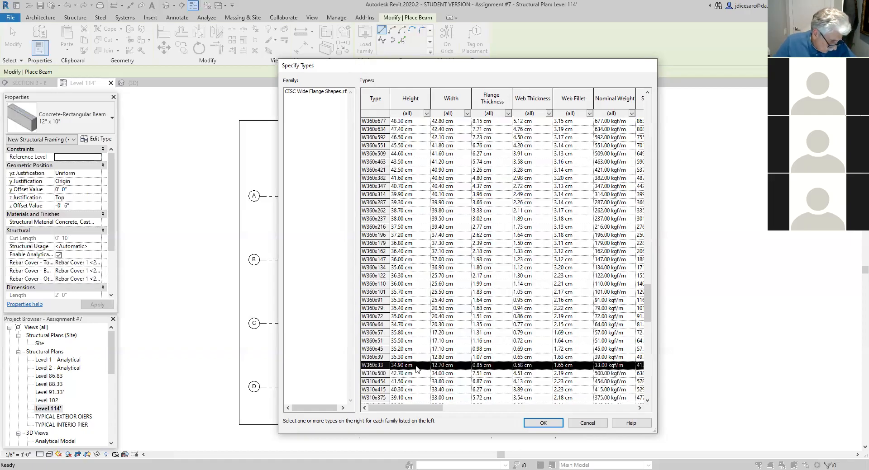
# - Add the W310x24 beam type to the selected CISC wide flange types
pyautogui.scroll(-2, 410, 385)
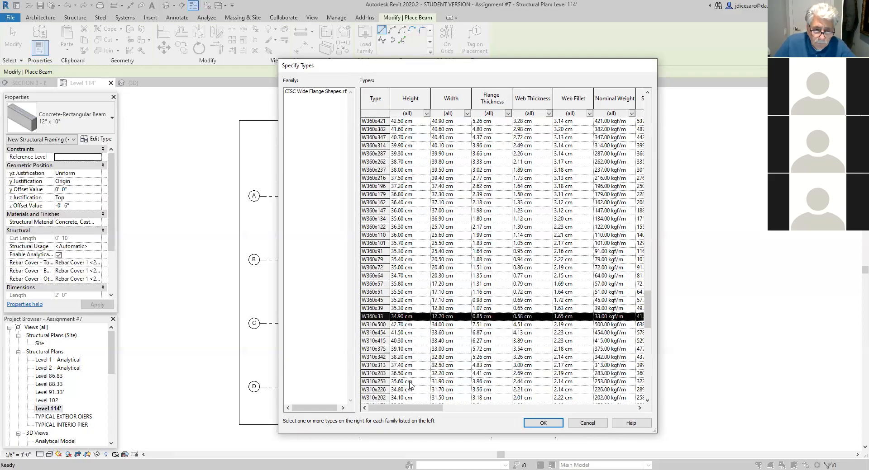
pyautogui.scroll(-6, 410, 386)
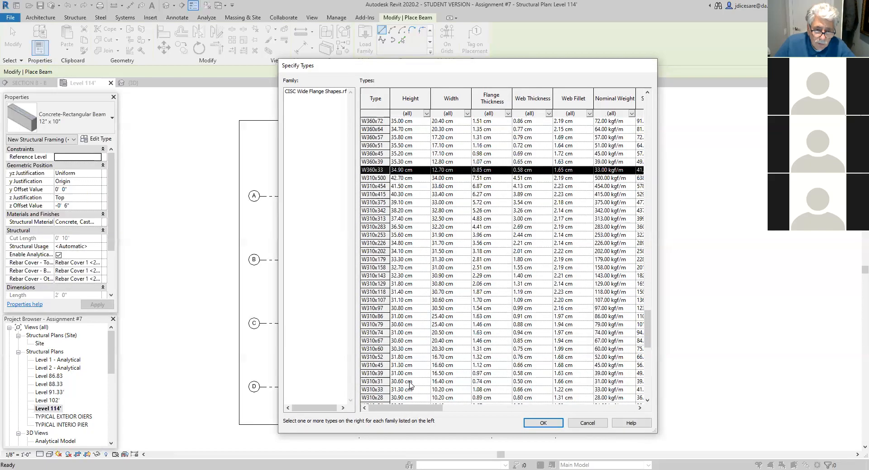
pyautogui.scroll(-2, 410, 385)
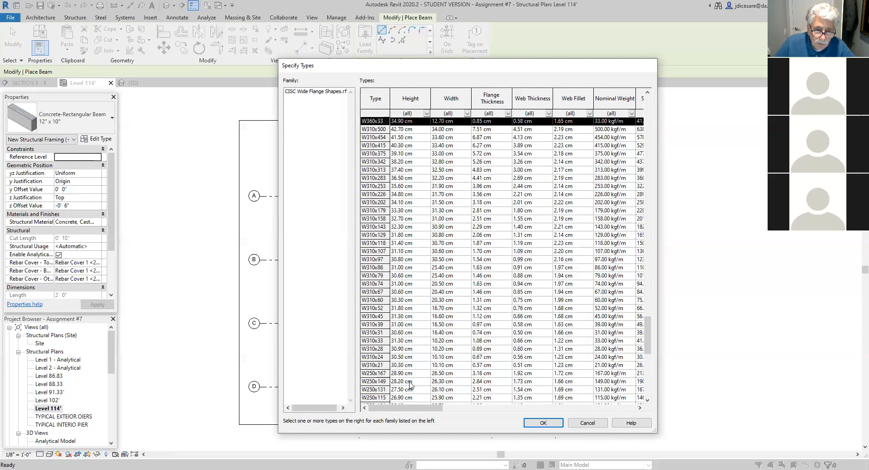
pyautogui.keyDown('ctrl'); pyautogui.click(374, 357); pyautogui.keyUp('ctrl')
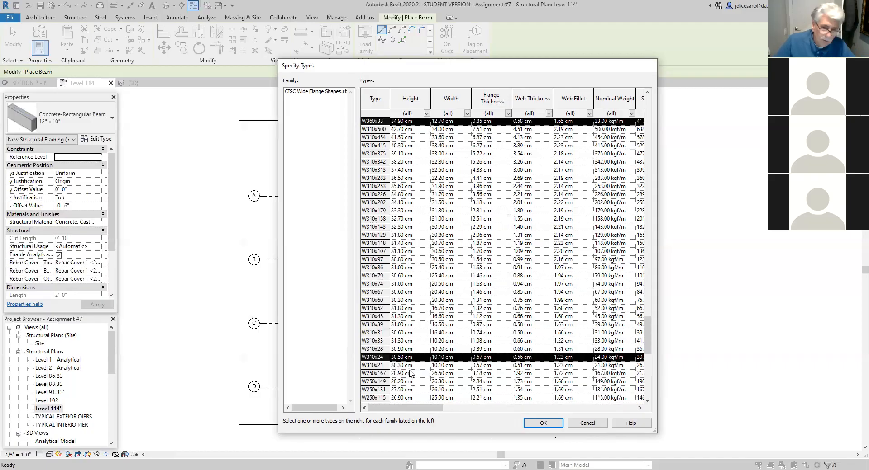
# - Add the W200x22 type and load the selected wide flange types, overwriting the existing version of the family
pyautogui.scroll(-1, 407, 373)
pyautogui.scroll(-8, 407, 373)
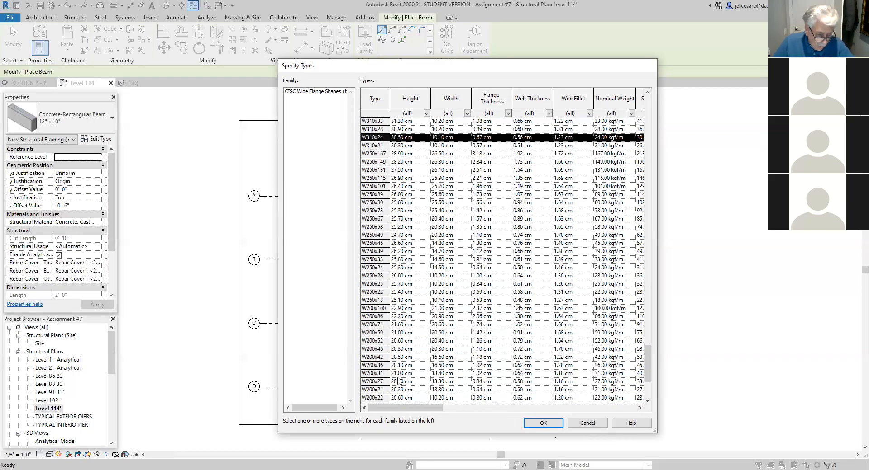
pyautogui.keyDown('ctrl'); pyautogui.click(372, 398); pyautogui.keyUp('ctrl')
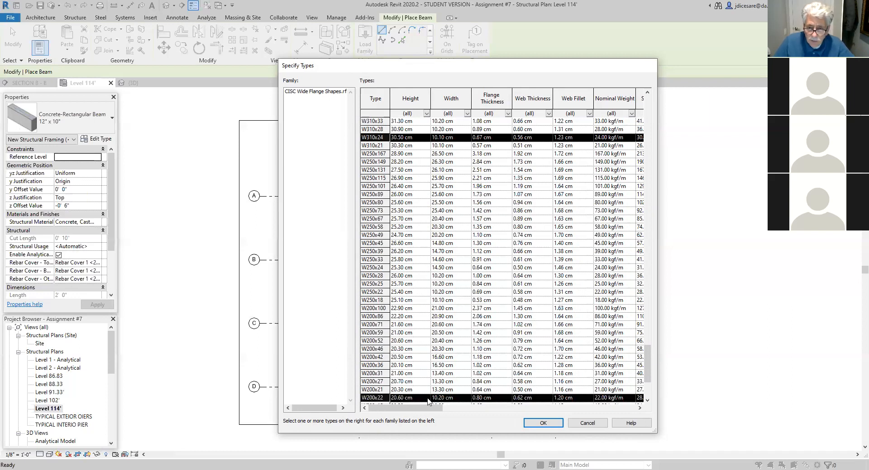
pyautogui.click(548, 426)
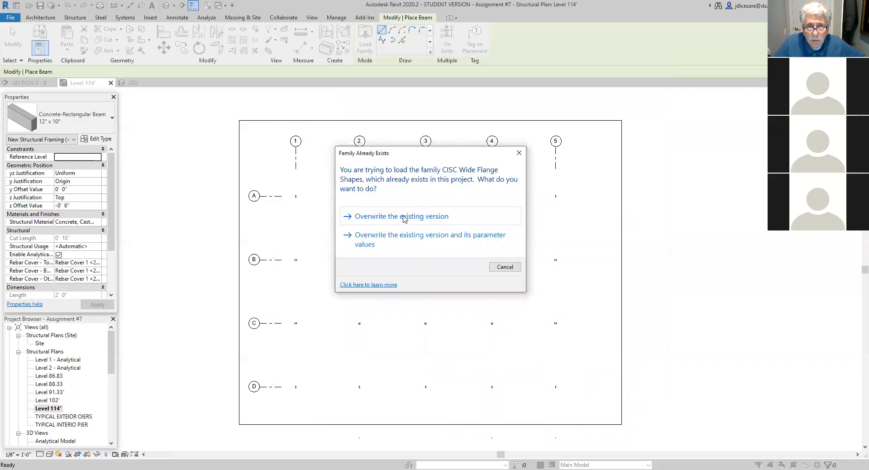
pyautogui.click(404, 218)
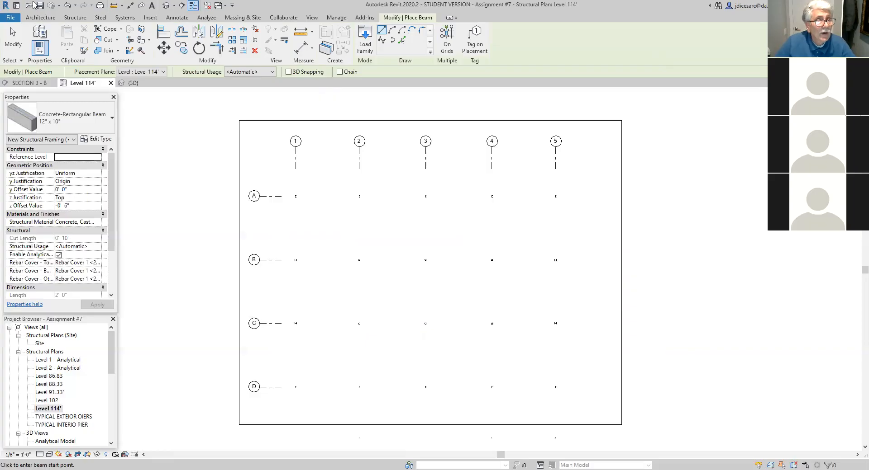
# - Start a structural beam and set its type to CISC Wide Flange Shapes W310x24
pyautogui.click(77, 18)
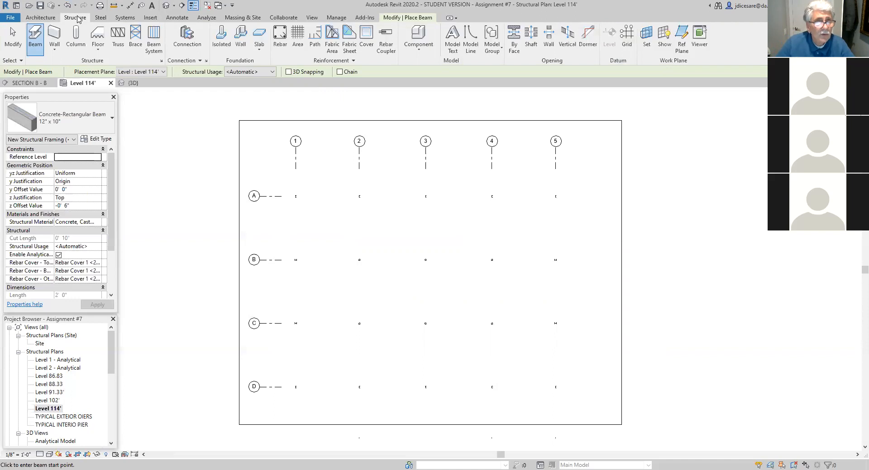
pyautogui.click(37, 47)
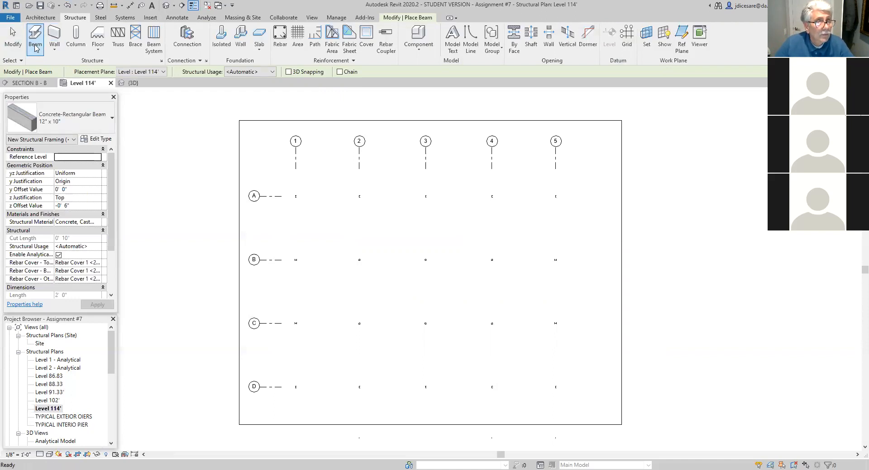
pyautogui.click(112, 119)
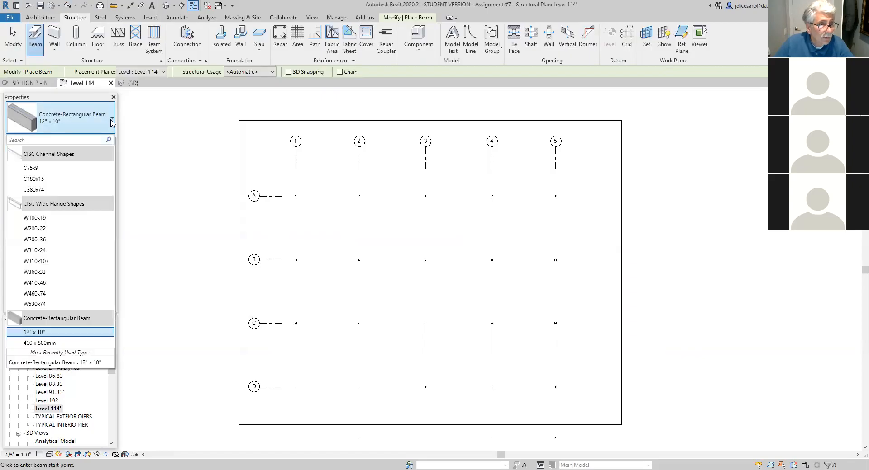
pyautogui.click(50, 254)
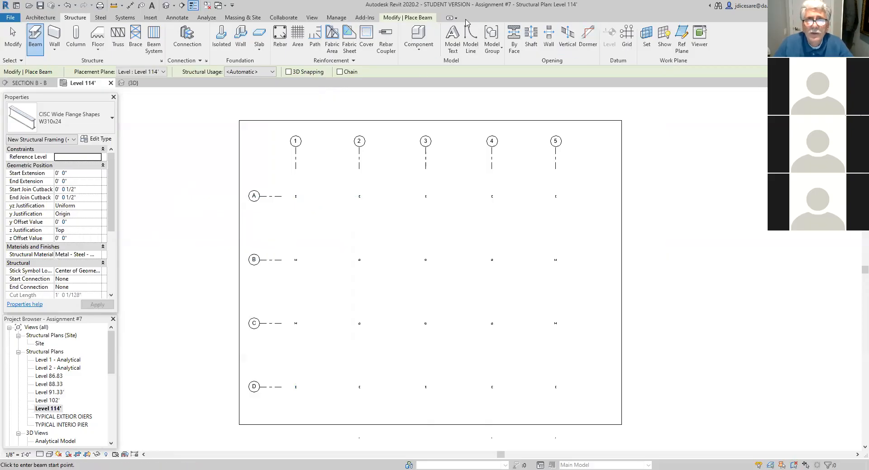
pyautogui.click(64, 113)
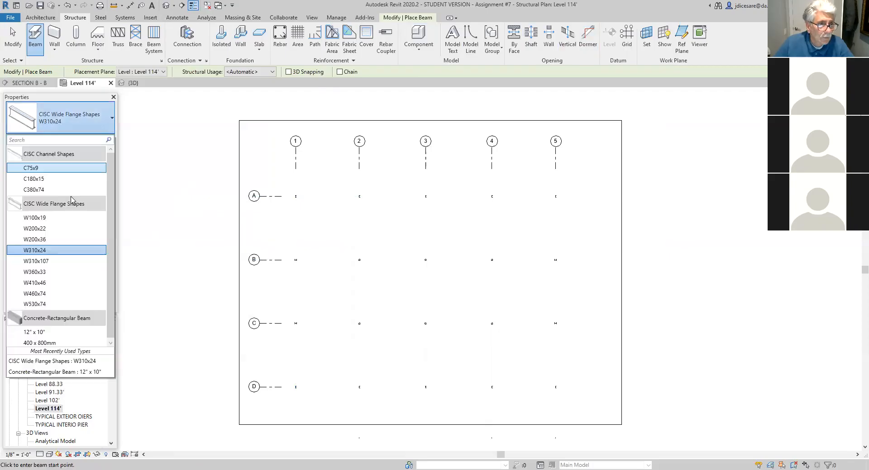
pyautogui.click(44, 252)
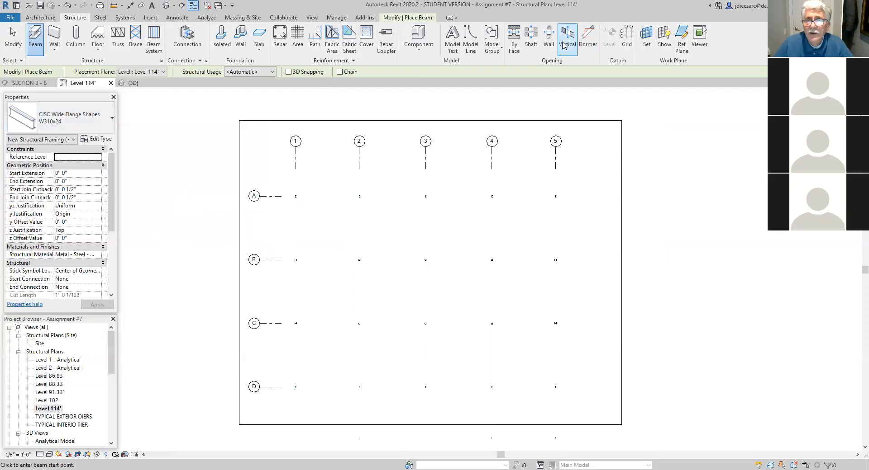
# - Place W310x24 beams between the columns along grid lines A and D using the On Grids option
pyautogui.click(418, 19)
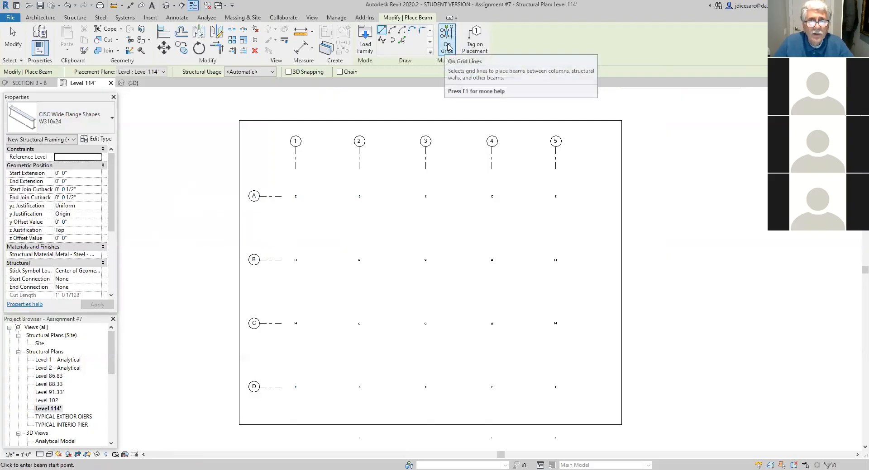
pyautogui.click(448, 46)
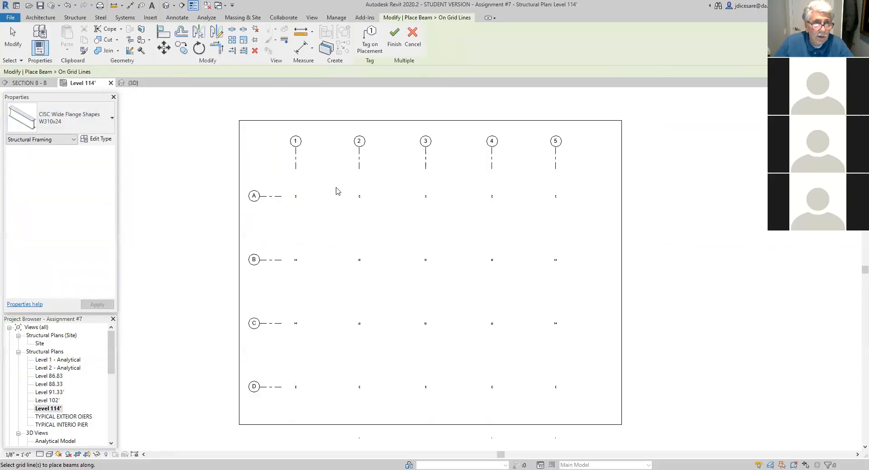
pyautogui.click(278, 197)
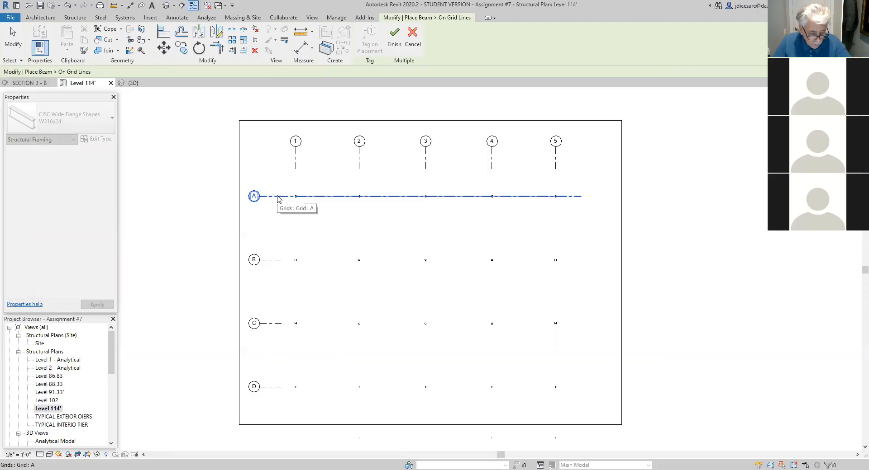
pyautogui.keyDown('ctrl'); pyautogui.click(283, 390); pyautogui.keyUp('ctrl')
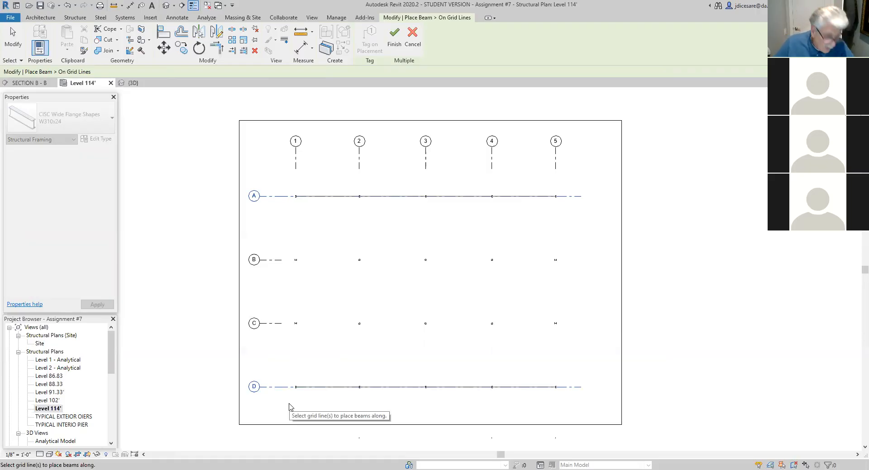
pyautogui.click(394, 33)
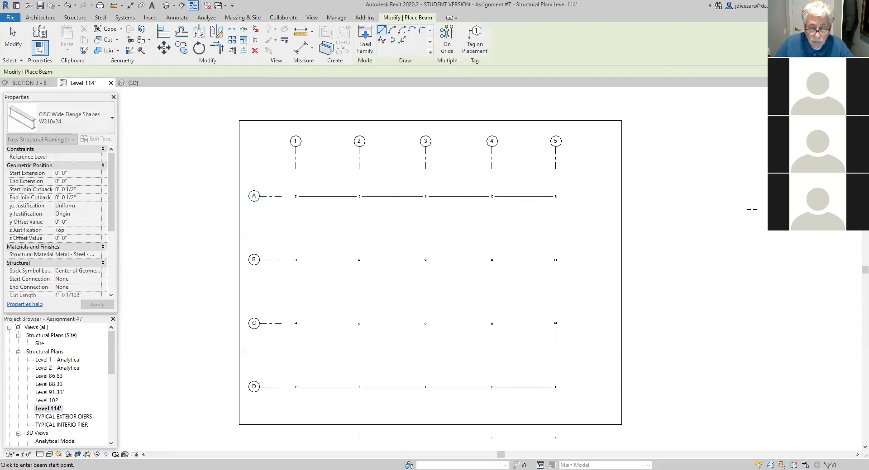
# - Undo the beams placed along grid lines A and D
pyautogui.scroll(2, 369, 258)
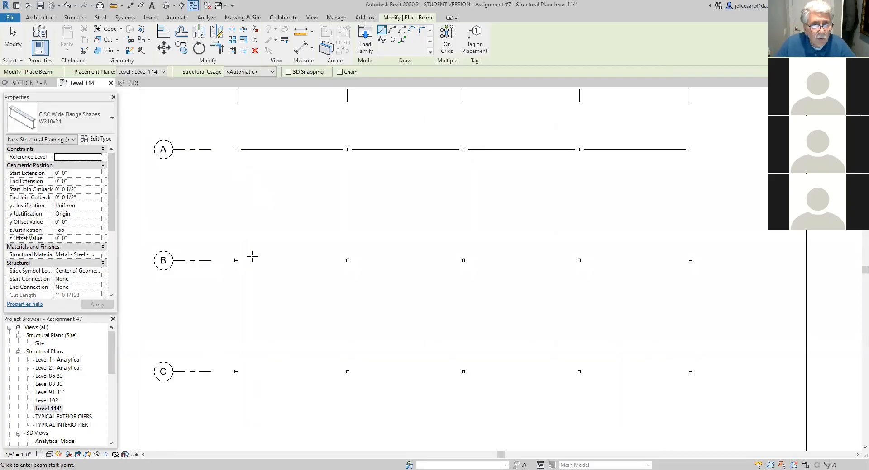
pyautogui.scroll(3, 242, 161)
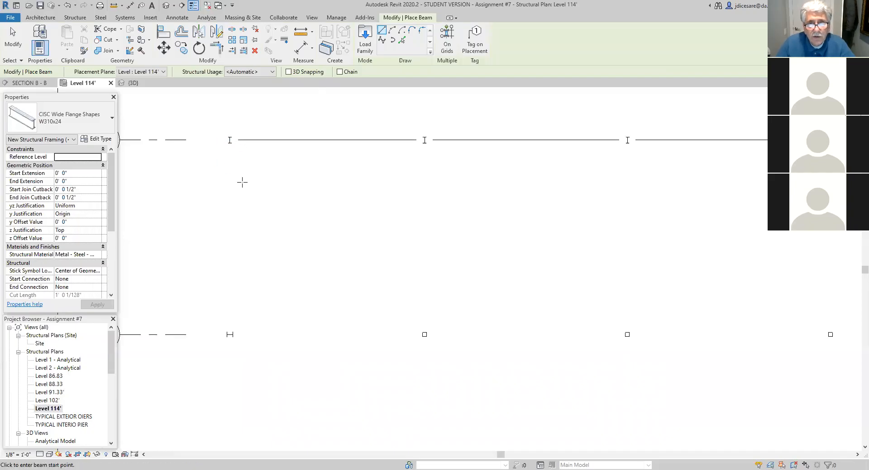
pyautogui.click(231, 141)
pyautogui.click(439, 145)
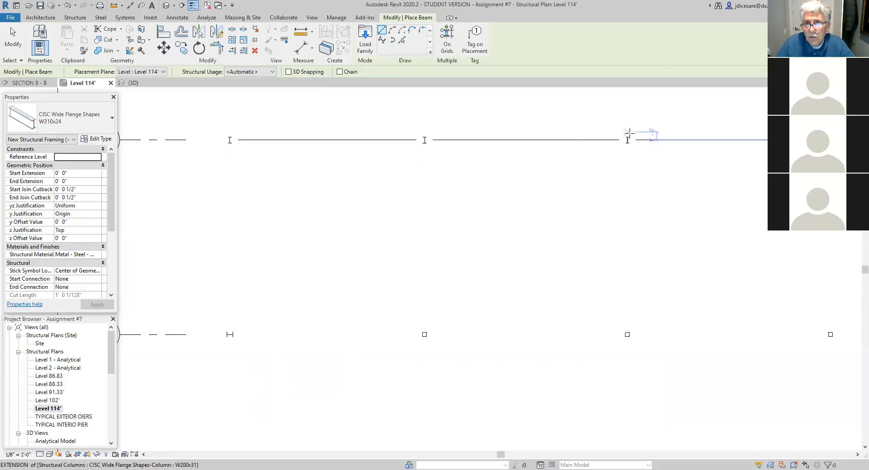
pyautogui.scroll(-3, 345, 199)
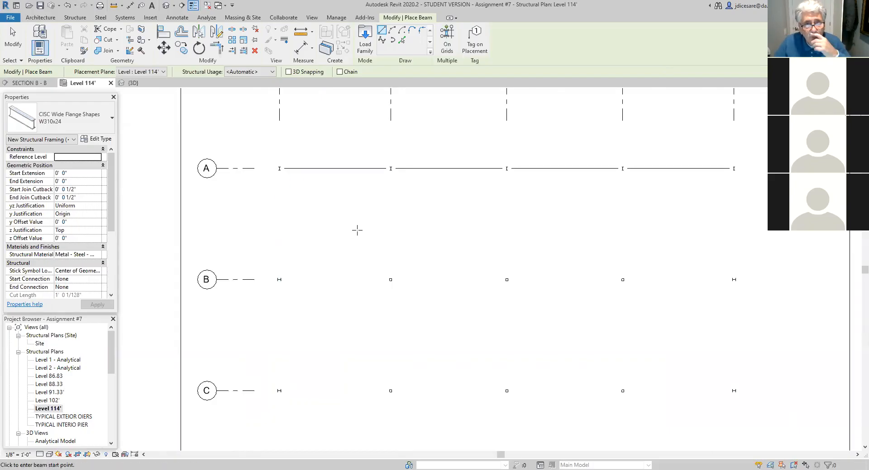
pyautogui.scroll(-2, 357, 230)
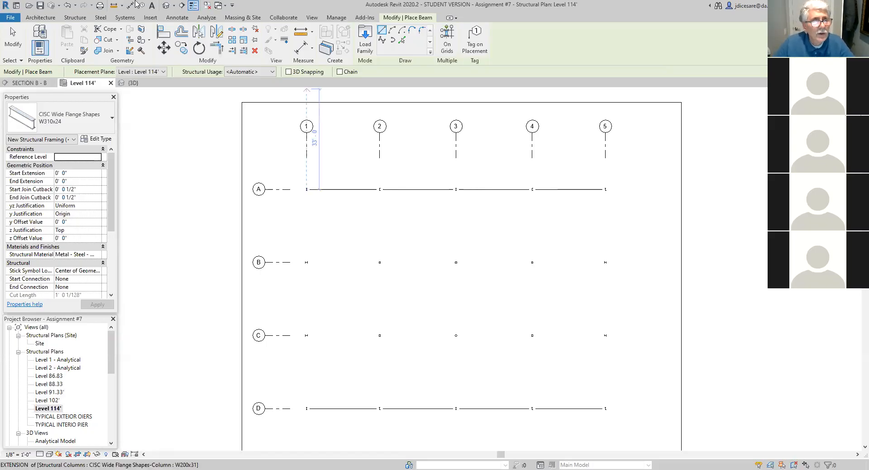
pyautogui.click(69, 6)
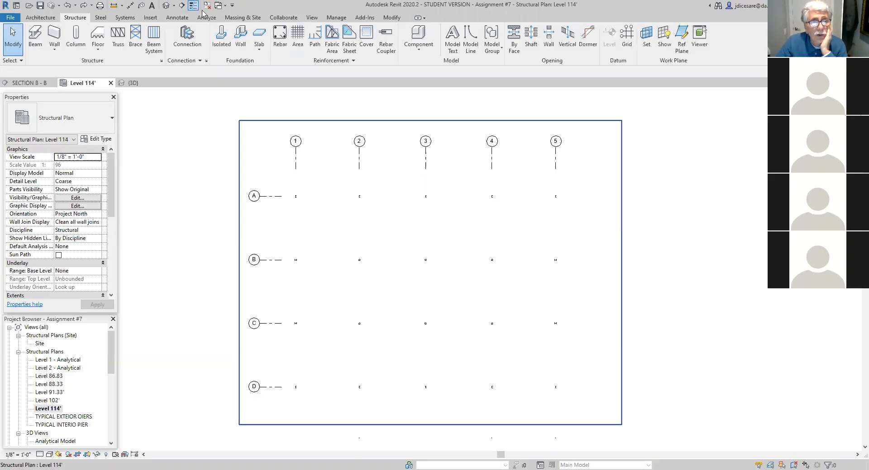
# - Start loading a family and browse from the Canada library through Structural Framing and Steel to the CISC Shapes folder
pyautogui.click(152, 18)
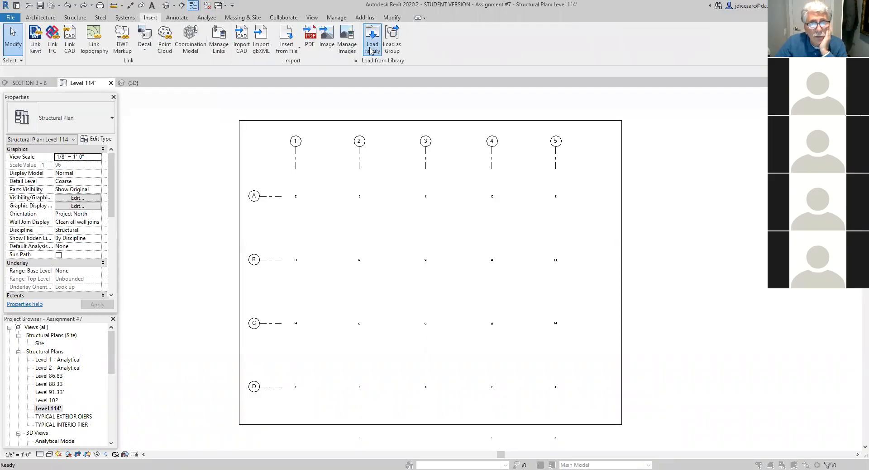
pyautogui.click(371, 45)
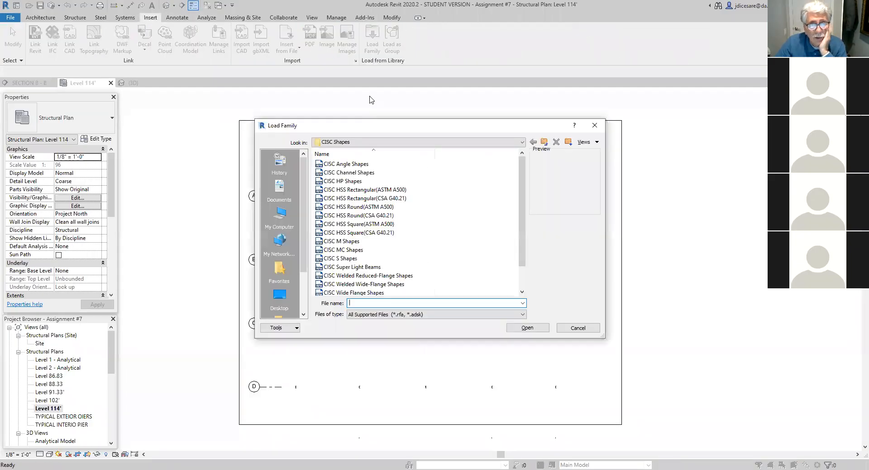
pyautogui.click(544, 143)
pyautogui.click(545, 144)
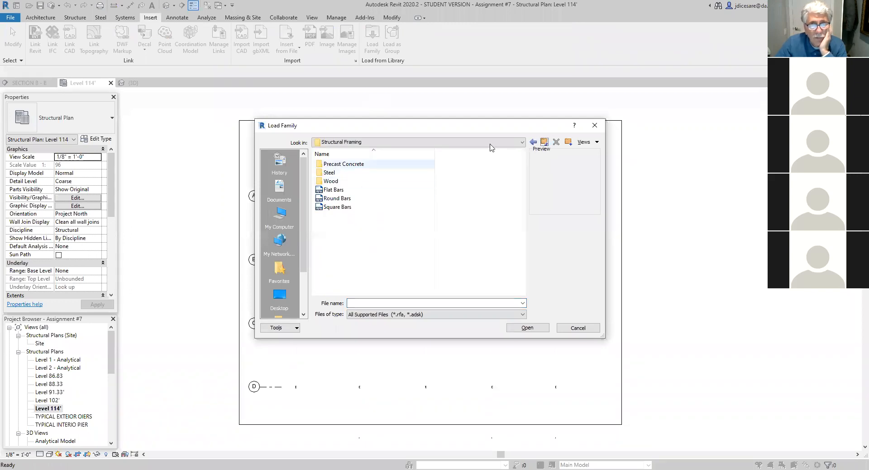
pyautogui.click(545, 143)
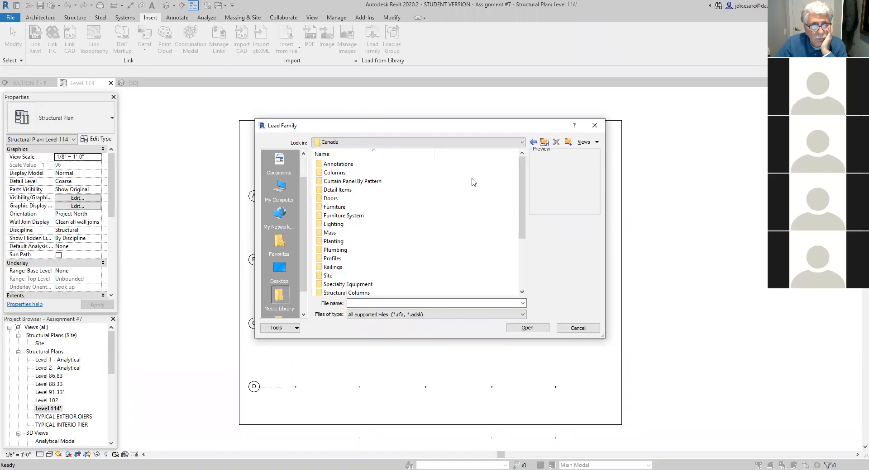
pyautogui.scroll(-3, 377, 241)
pyautogui.doubleClick(345, 233)
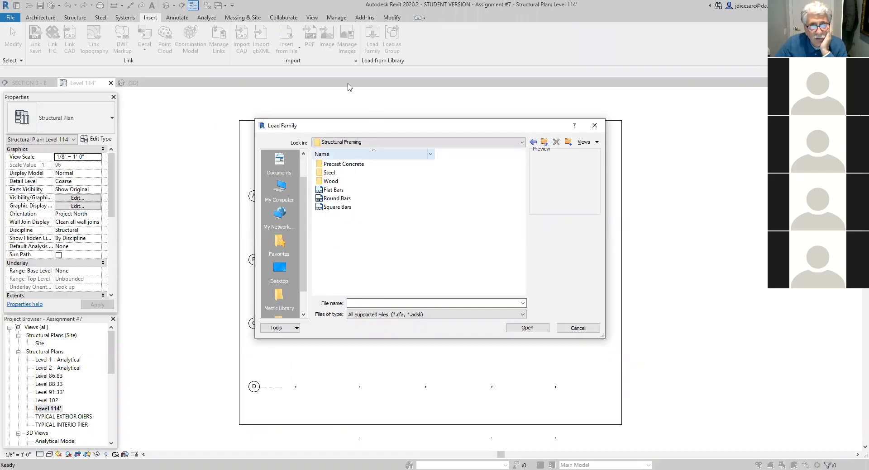
pyautogui.doubleClick(329, 172)
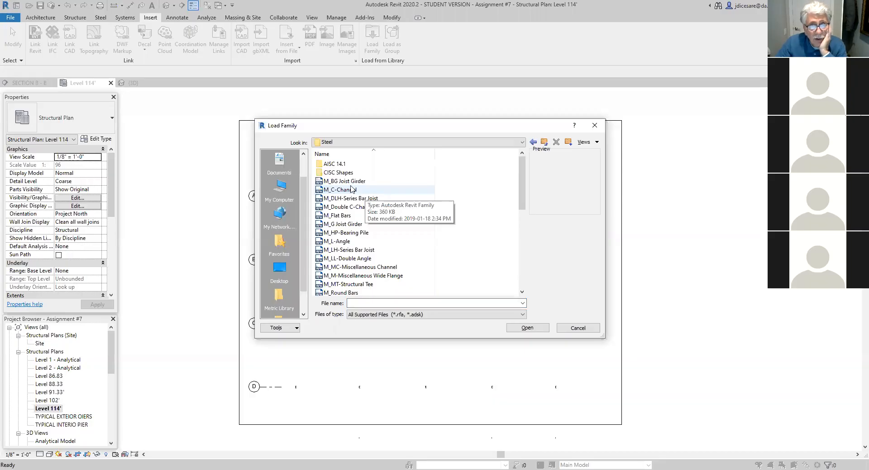
pyautogui.doubleClick(341, 173)
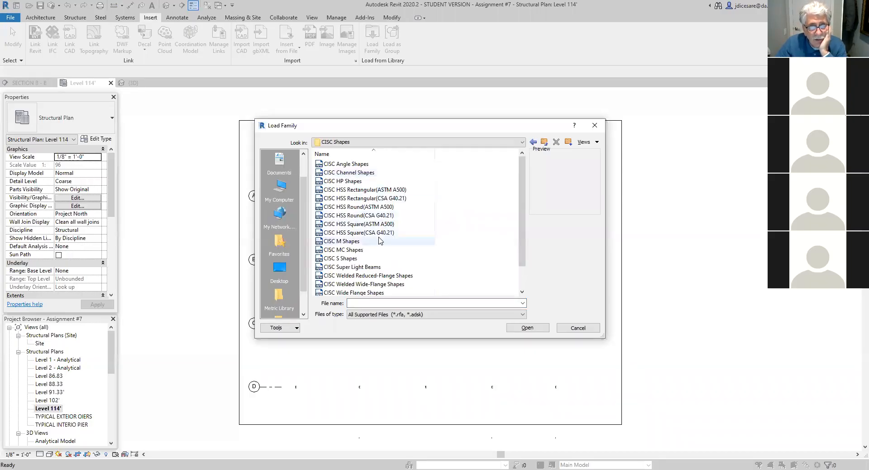
# - Open the CISC Wide Flange Shapes family and confirm its type selection dialog
pyautogui.scroll(-1, 385, 240)
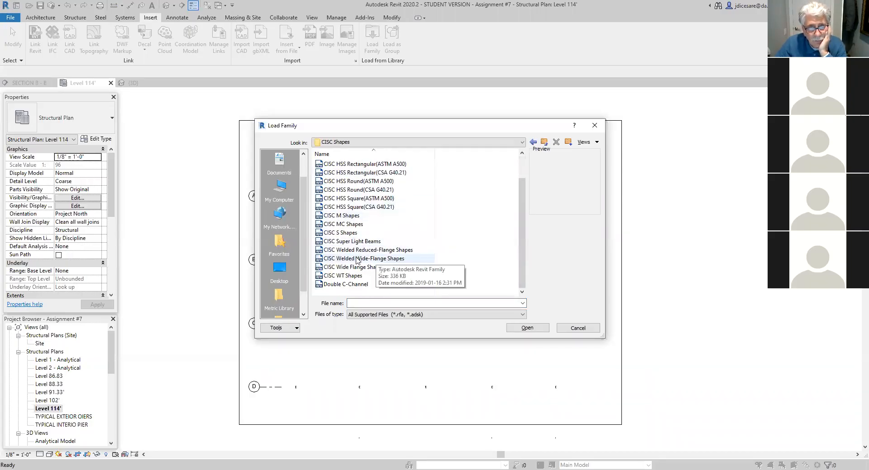
pyautogui.doubleClick(343, 267)
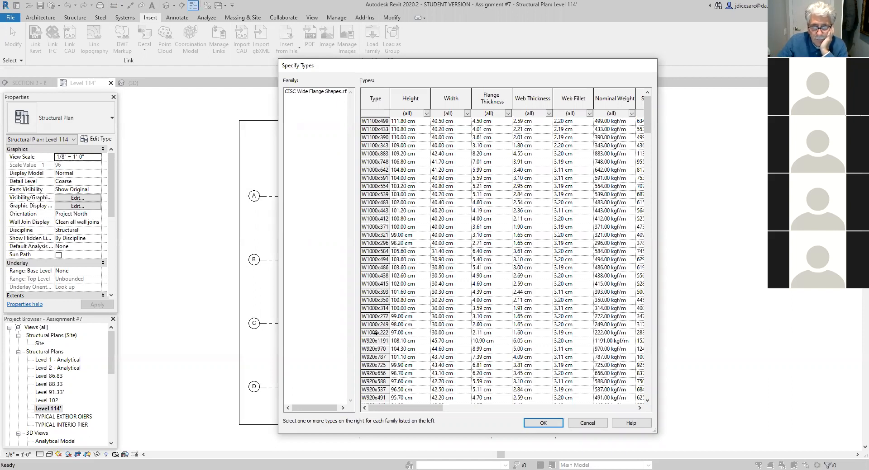
pyautogui.click(546, 423)
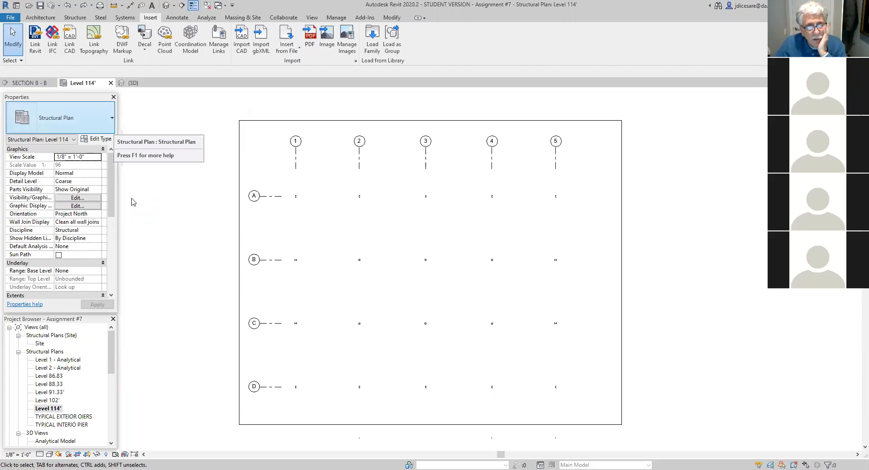
# - Start placing beams with the W310x24 type of the CISC Wide Flange Shapes family
pyautogui.click(75, 18)
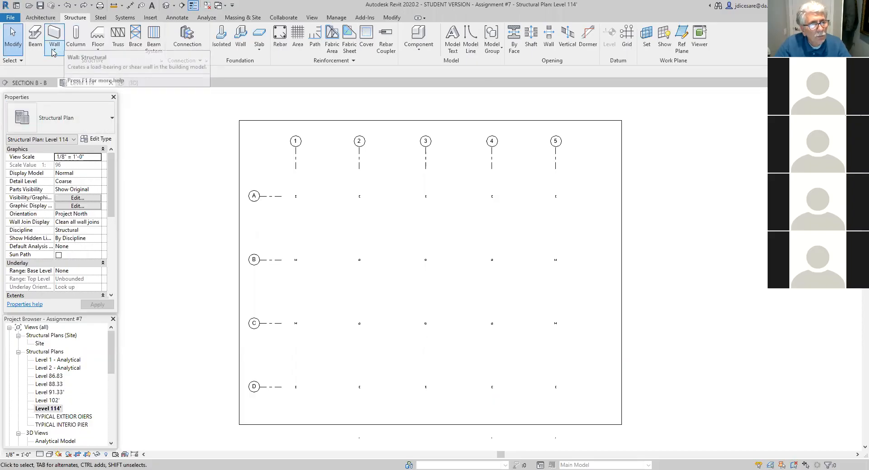
pyautogui.click(36, 45)
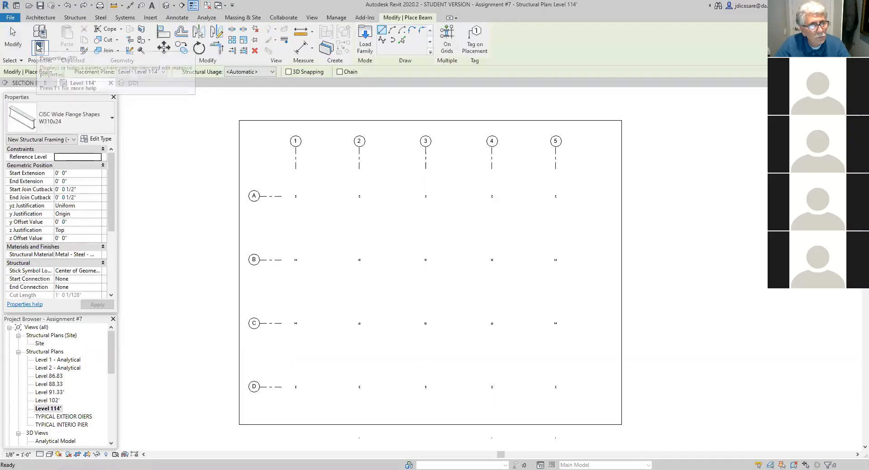
pyautogui.click(113, 121)
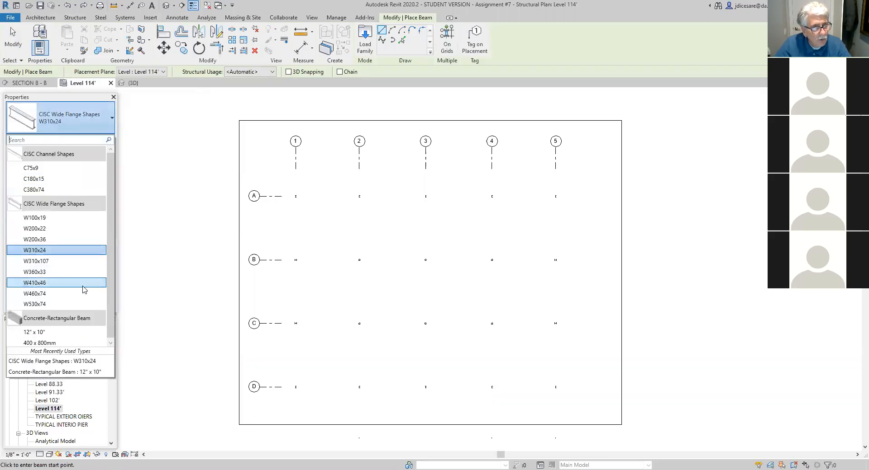
pyautogui.click(38, 252)
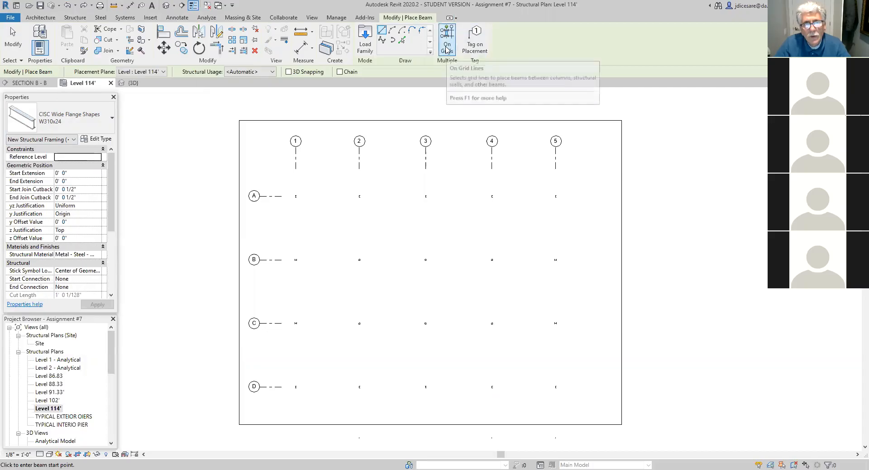
# - Try to place W310x24 beams along grid lines A and D with the On Grids option
pyautogui.click(446, 47)
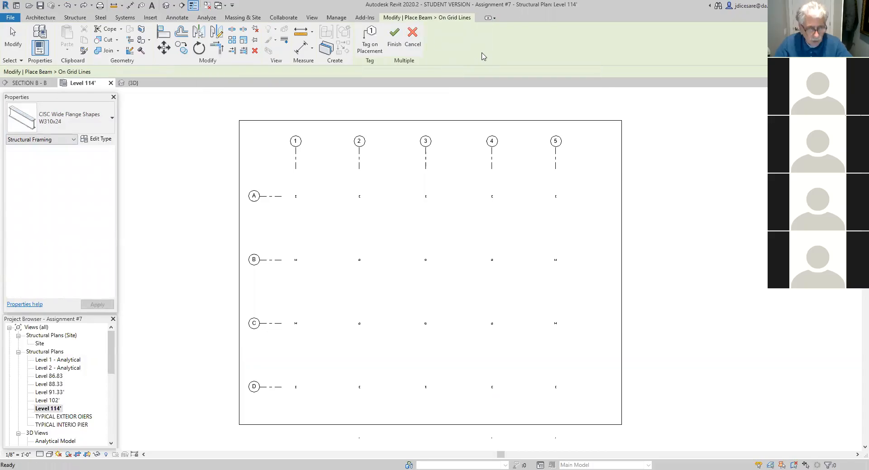
pyautogui.press('Escape')
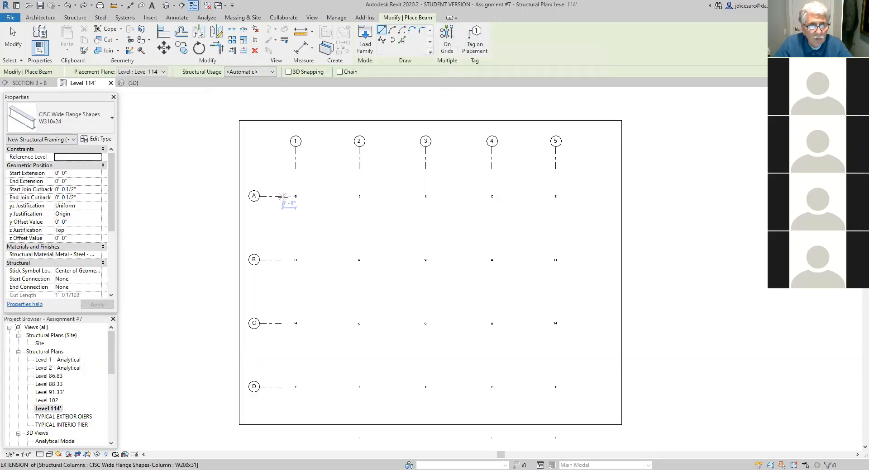
pyautogui.click(447, 48)
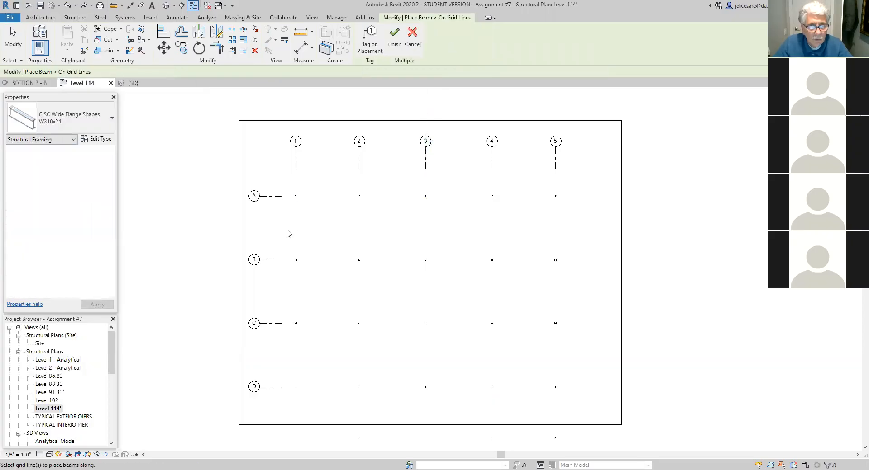
pyautogui.click(279, 199)
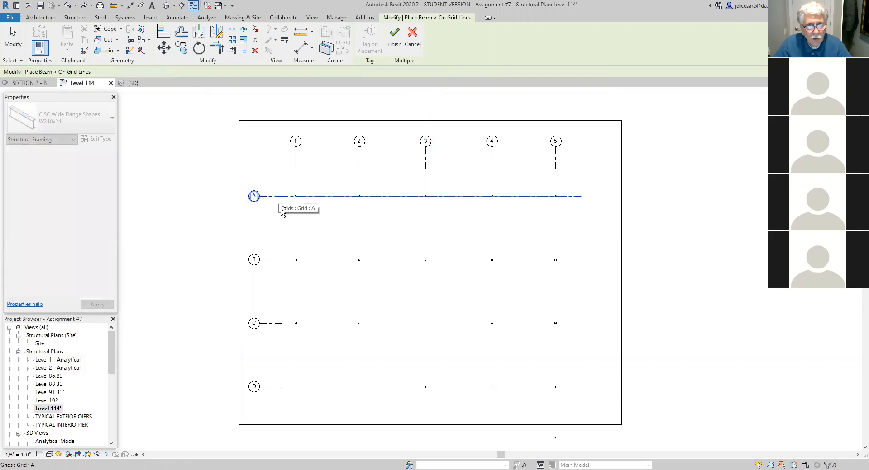
pyautogui.keyDown('ctrl'); pyautogui.click(282, 388); pyautogui.keyUp('ctrl')
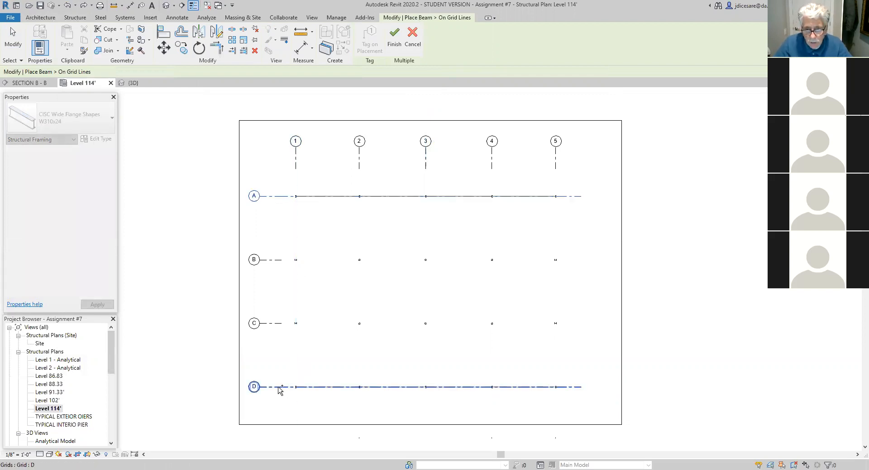
pyautogui.click(386, 411)
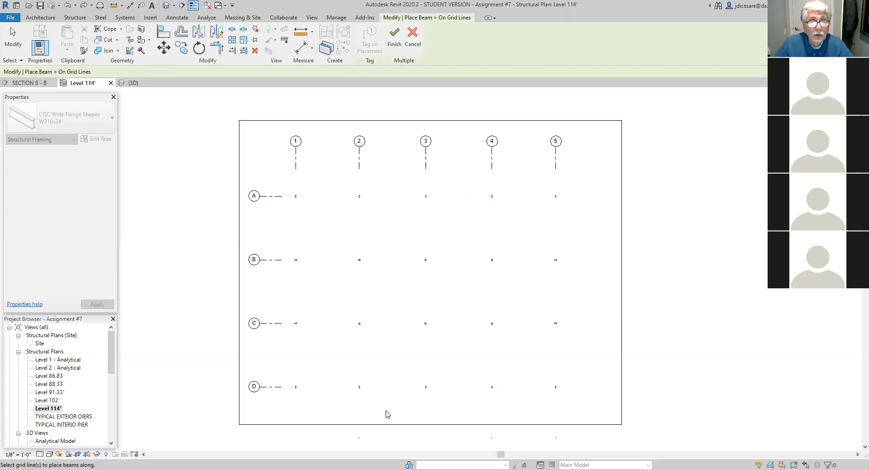
pyautogui.click(392, 44)
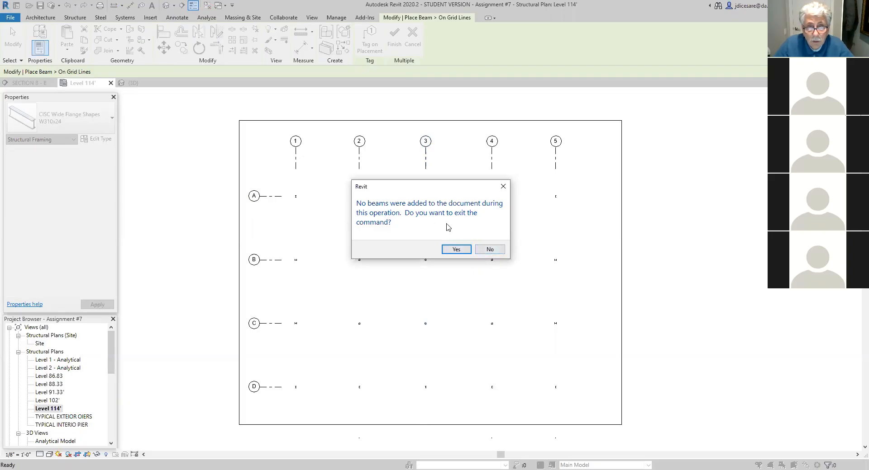
pyautogui.click(456, 250)
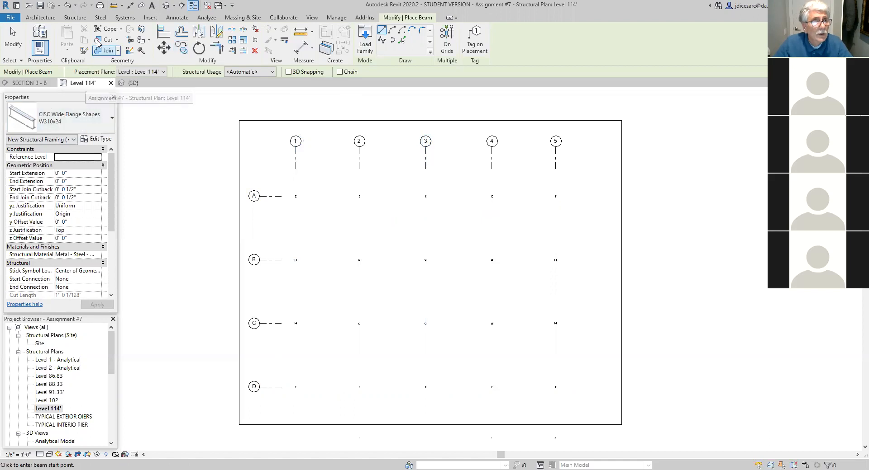
# - Place CISC W310x24 beams between the columns along grid lines A and D using On Grids, and end the Beam command
pyautogui.click(74, 17)
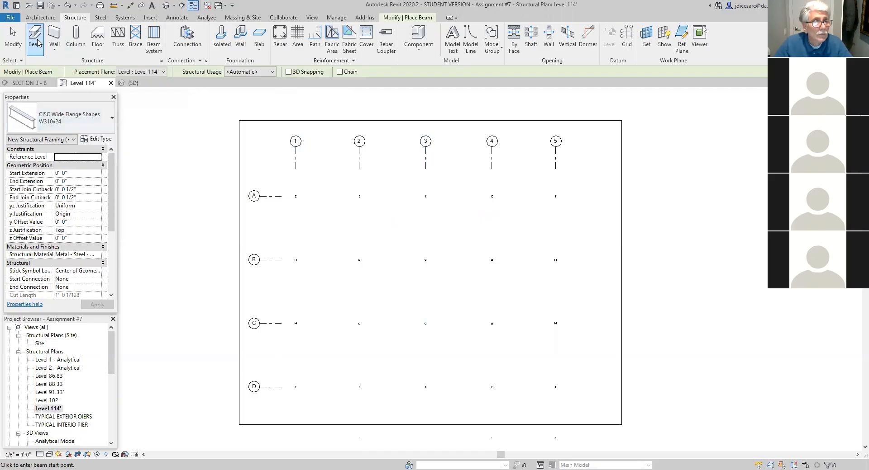
pyautogui.click(61, 114)
pyautogui.click(52, 250)
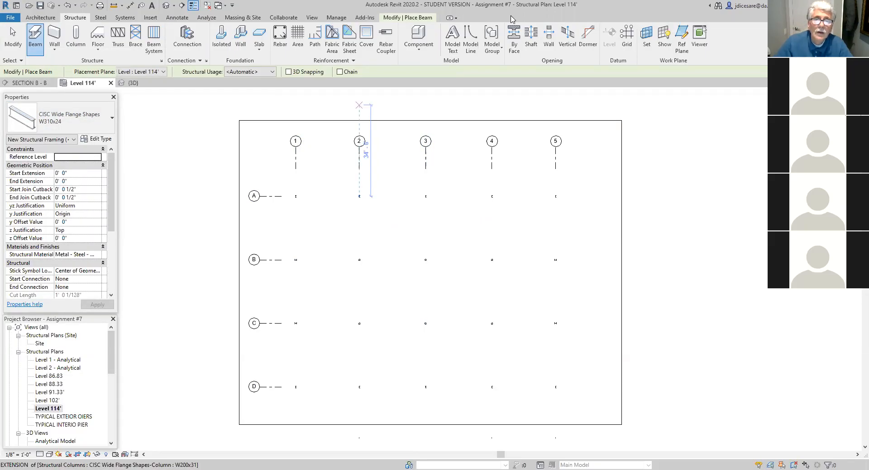
pyautogui.click(419, 19)
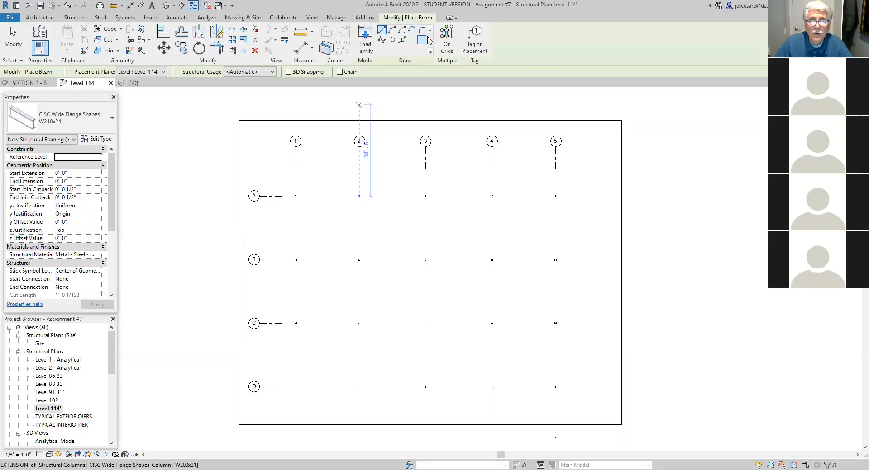
pyautogui.click(448, 36)
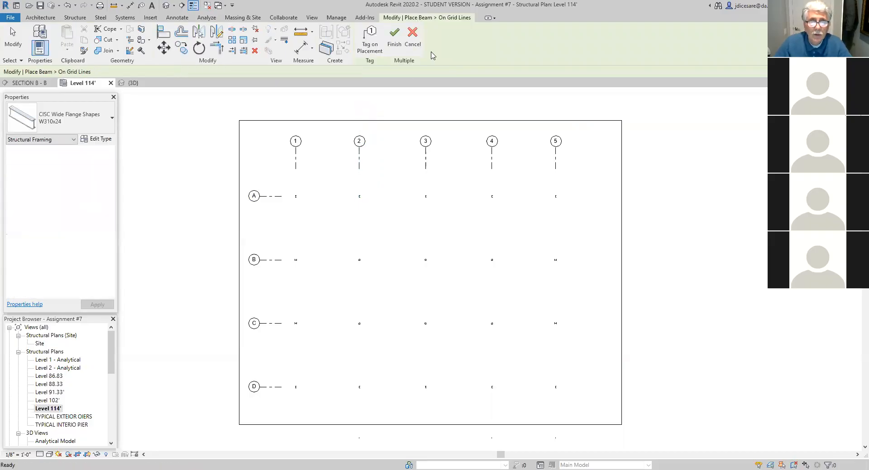
pyautogui.click(273, 197)
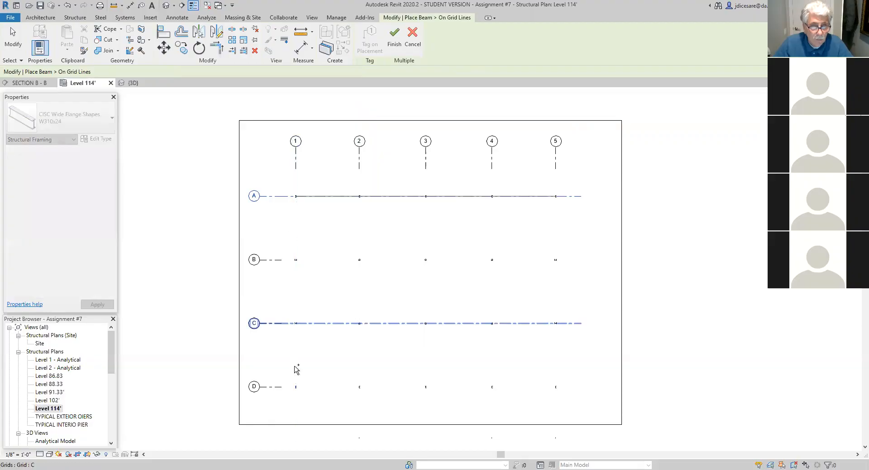
pyautogui.click(279, 388)
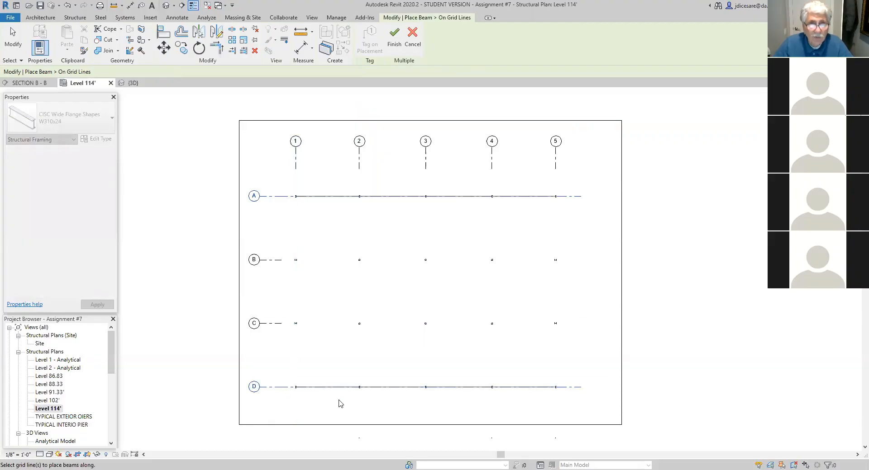
pyautogui.click(394, 39)
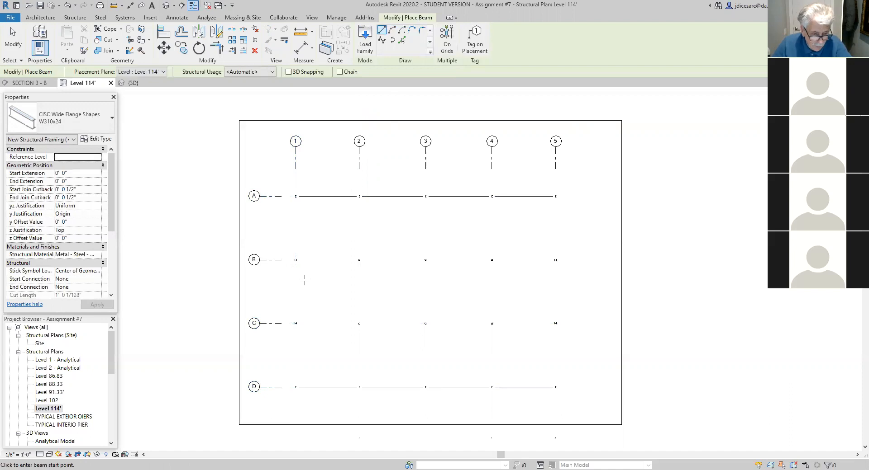
pyautogui.press('Escape')
pyautogui.click(277, 260)
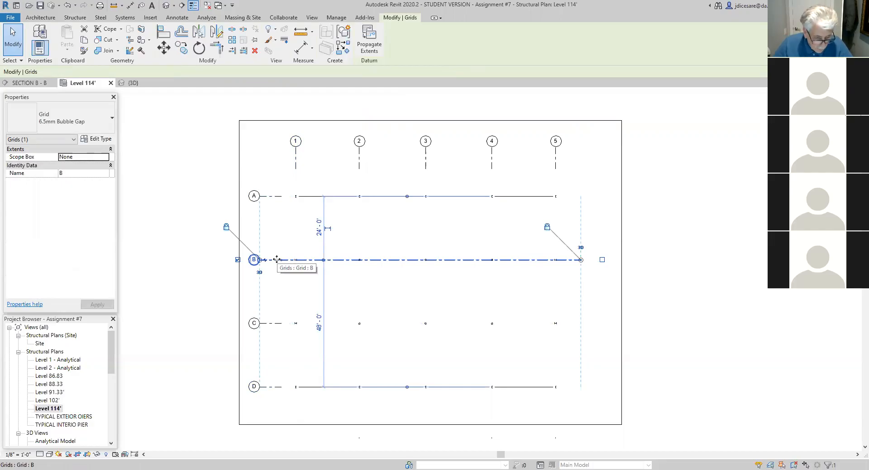
pyautogui.keyDown('ctrl'); pyautogui.click(275, 323); pyautogui.keyUp('ctrl')
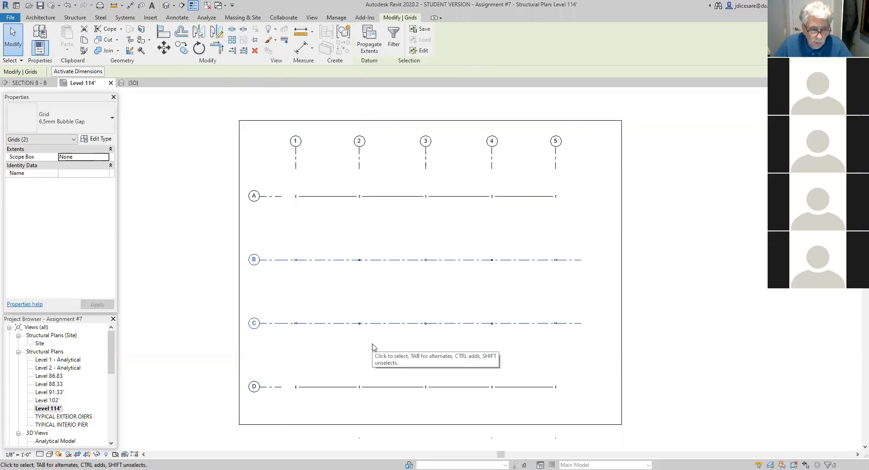
pyautogui.keyDown('shift'); pyautogui.click(330, 324); pyautogui.keyUp('shift')
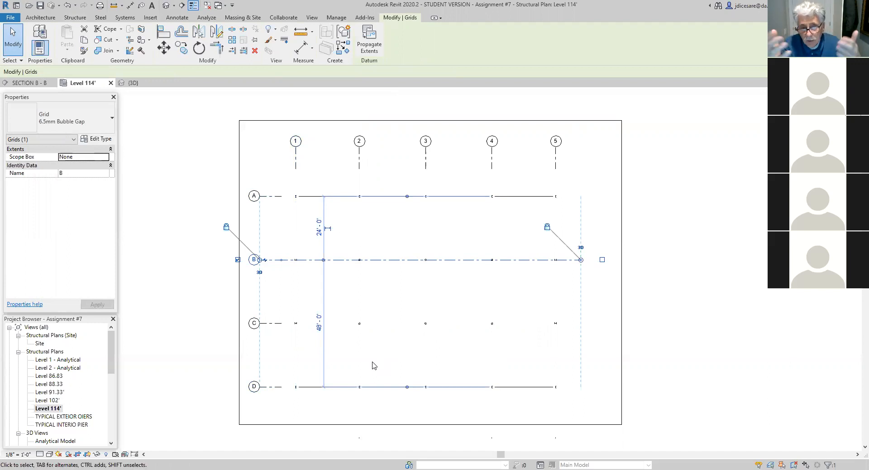
pyautogui.click(372, 366)
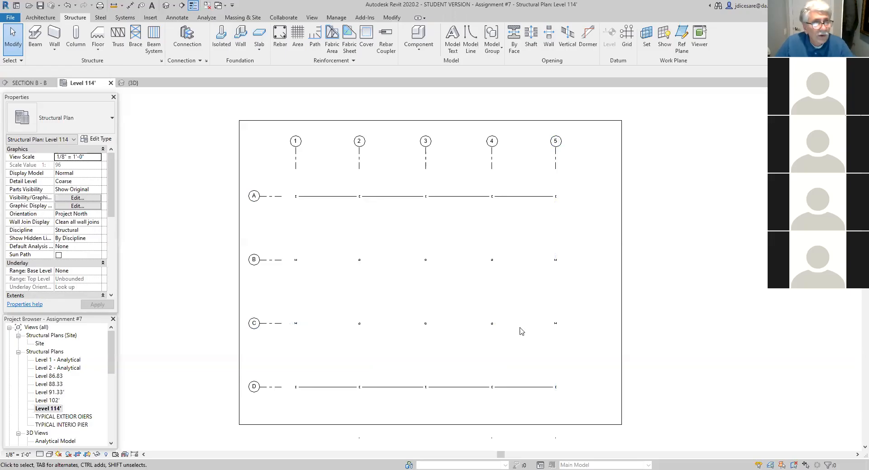
# - Place CISC W410x46 beams between the columns along grid lines 1 and 5 using the On Grids option
pyautogui.click(31, 47)
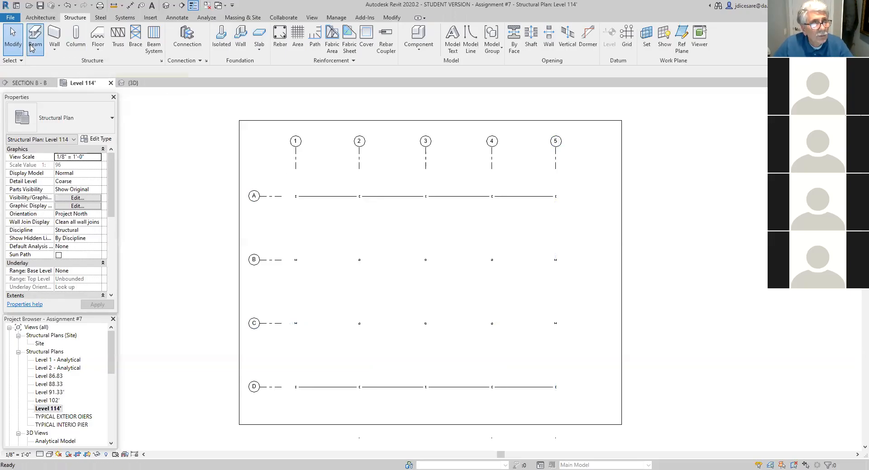
pyautogui.click(401, 217)
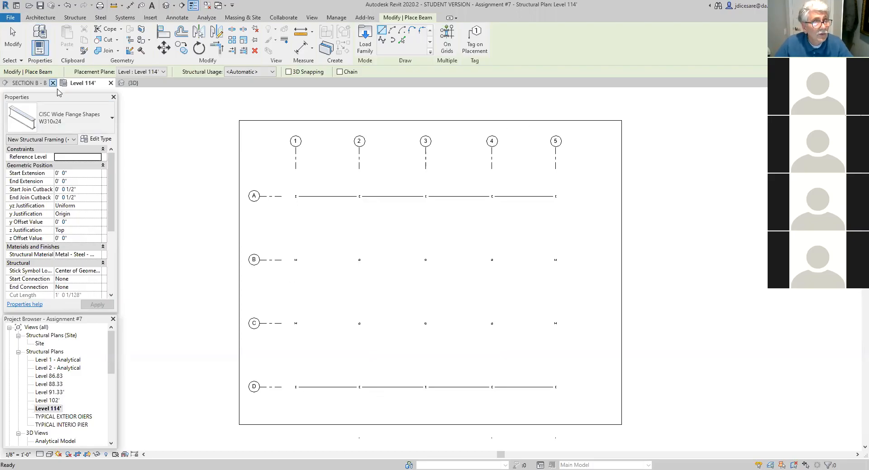
pyautogui.click(112, 121)
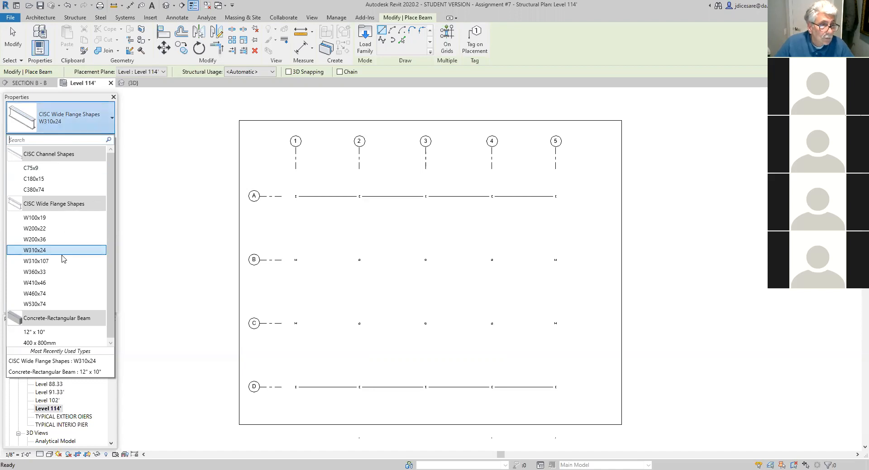
pyautogui.click(44, 283)
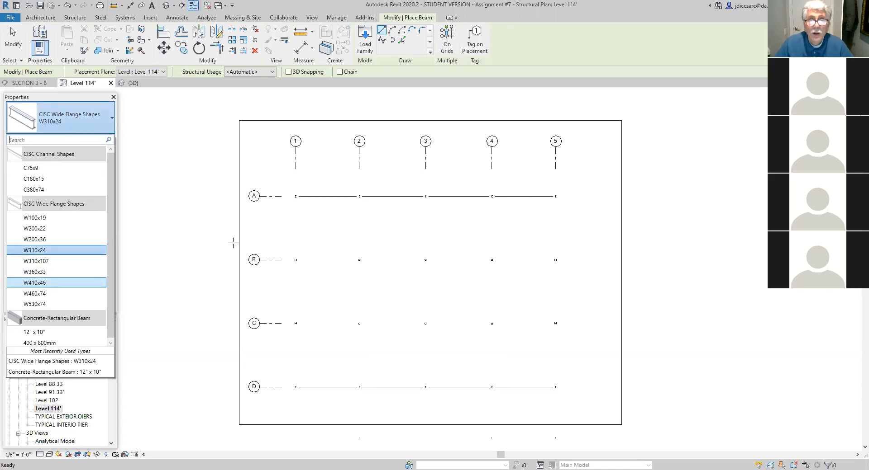
pyautogui.click(447, 40)
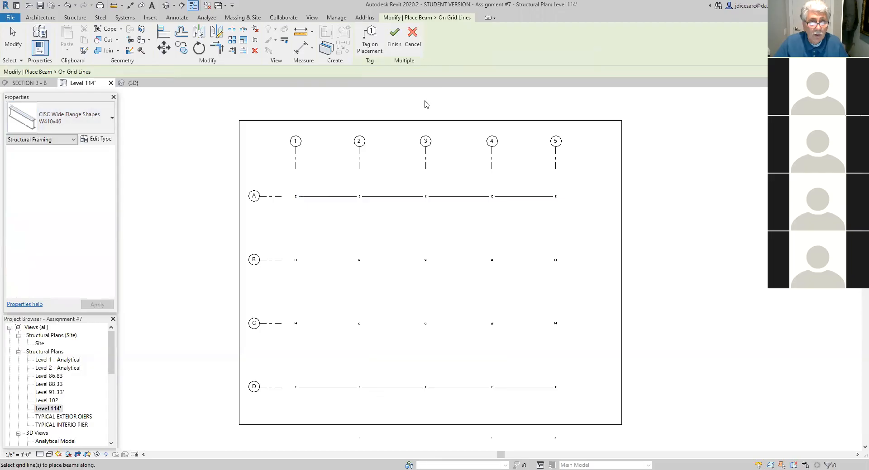
pyautogui.click(297, 168)
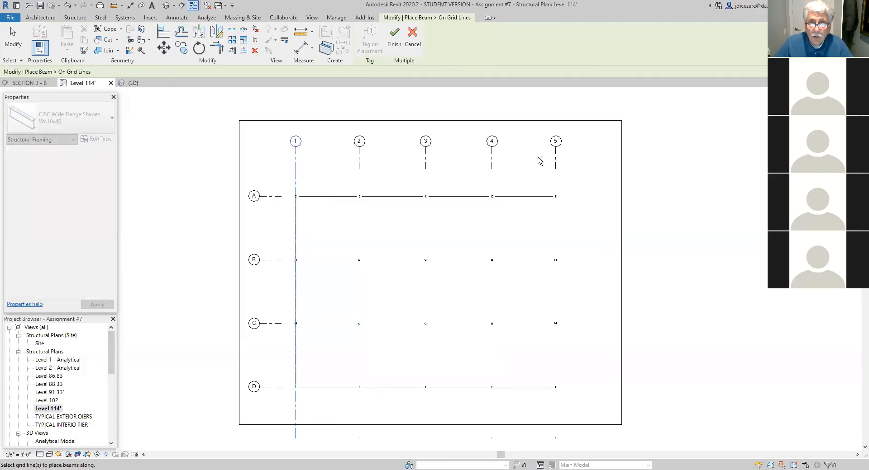
pyautogui.click(557, 170)
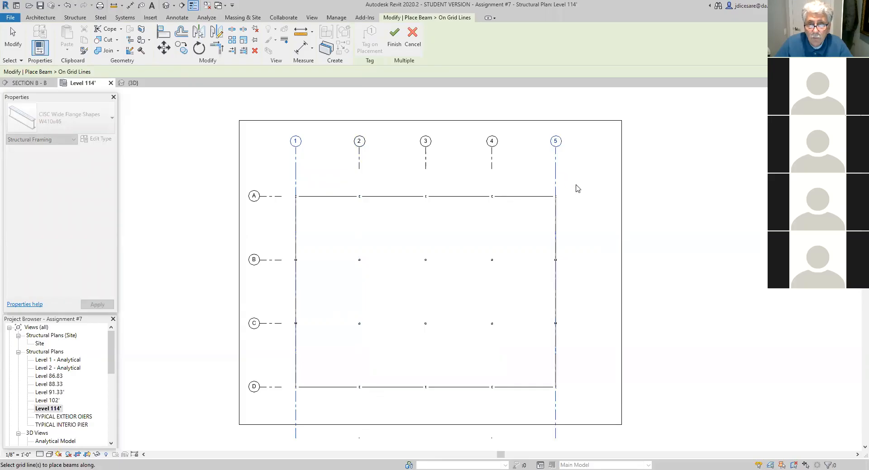
pyautogui.click(392, 36)
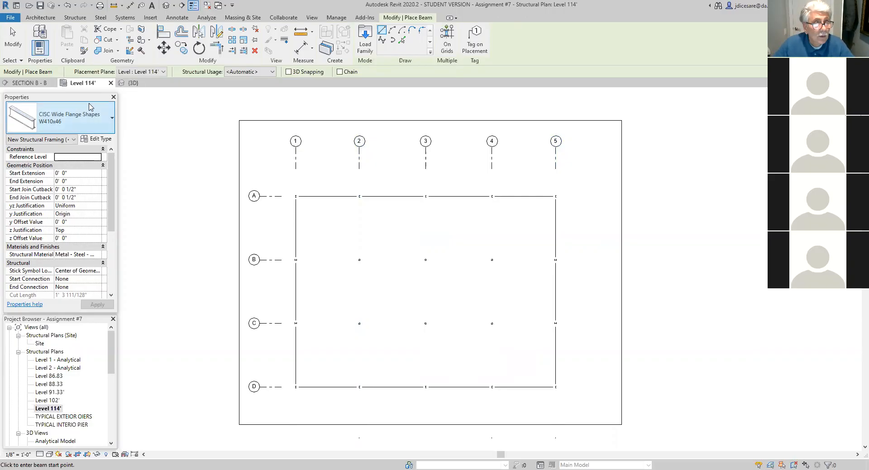
# - Place CISC W530x74 beams along grid lines 2, 3 and 4 with On Grids, and check them in the 3D view
pyautogui.click(112, 120)
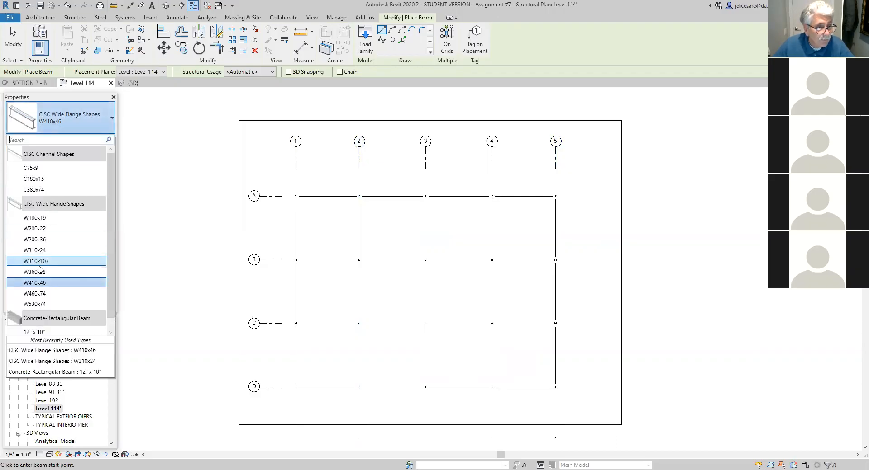
pyautogui.click(37, 305)
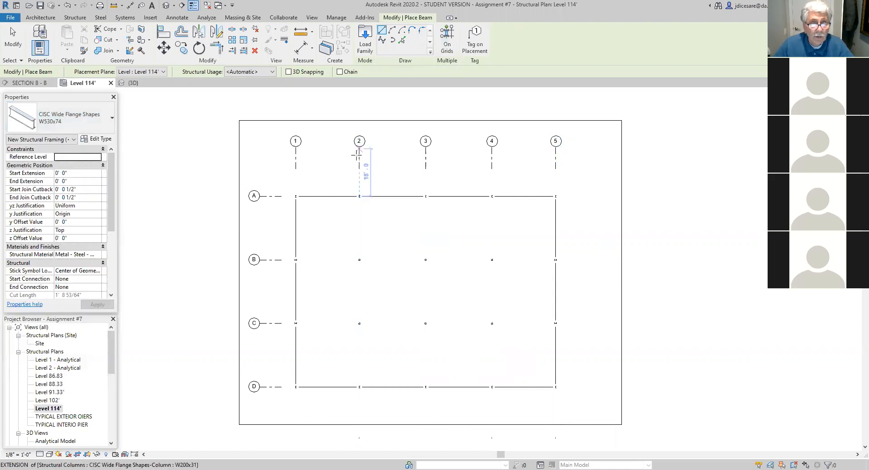
pyautogui.click(446, 42)
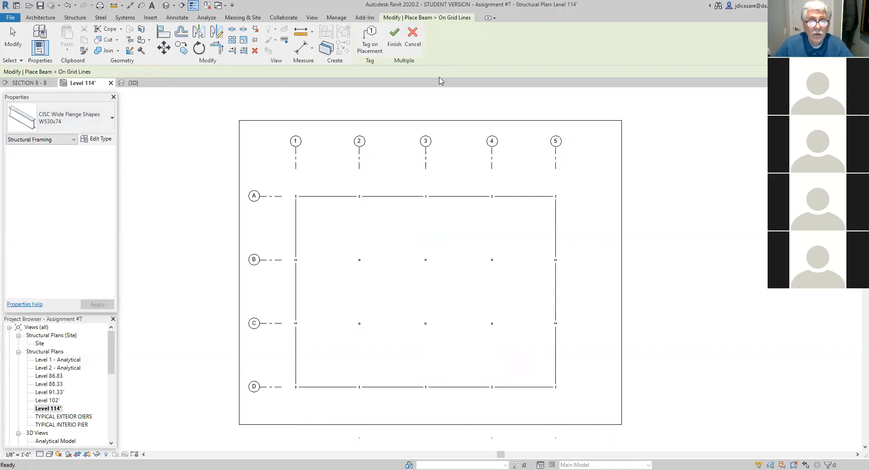
pyautogui.click(359, 168)
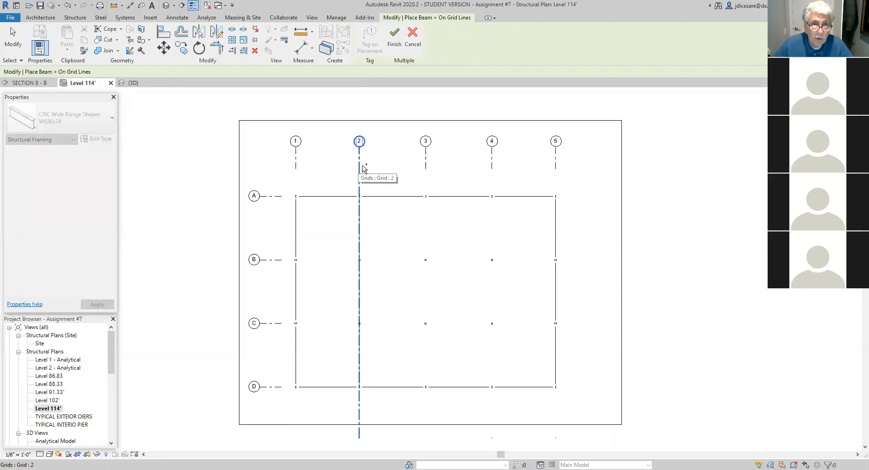
pyautogui.keyDown('ctrl'); pyautogui.click(426, 167); pyautogui.keyUp('ctrl')
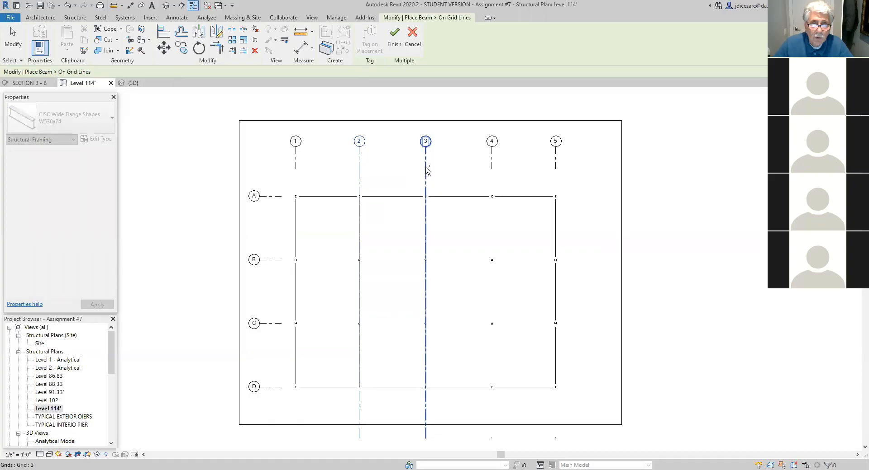
pyautogui.keyDown('ctrl'); pyautogui.click(493, 167); pyautogui.keyUp('ctrl')
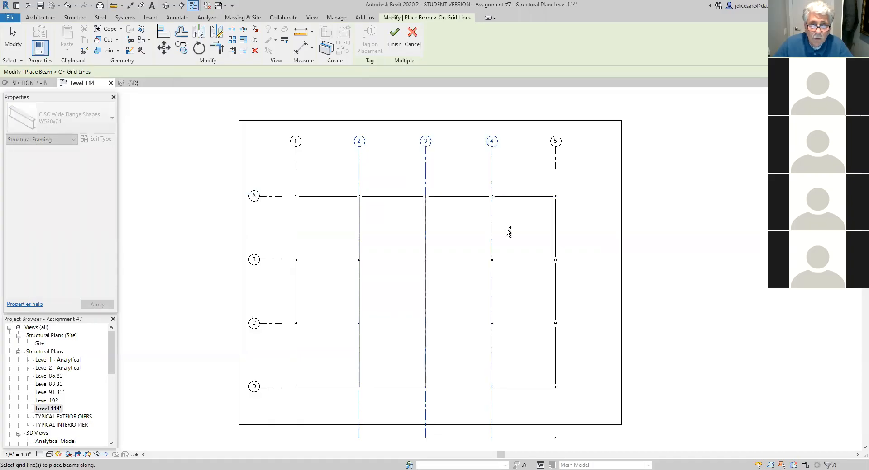
pyautogui.click(394, 55)
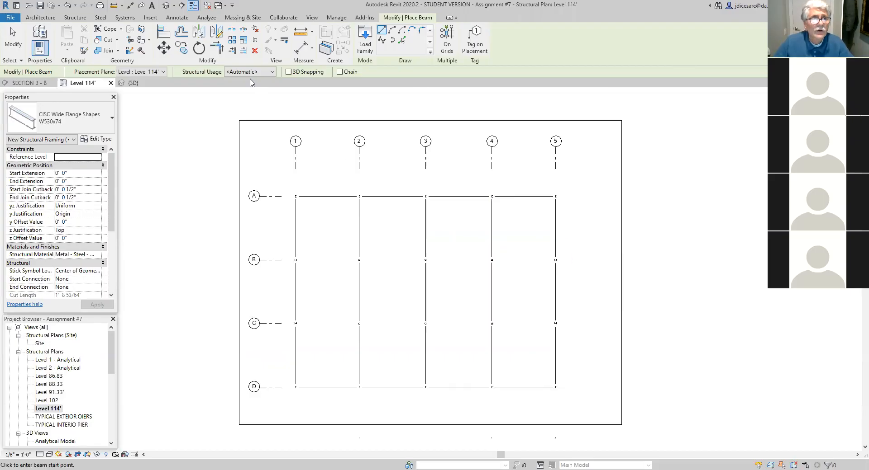
pyautogui.click(166, 7)
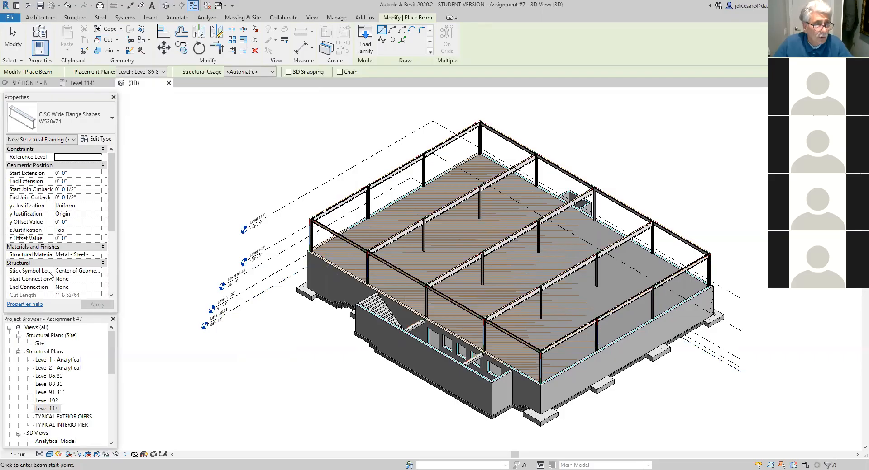
pyautogui.doubleClick(48, 408)
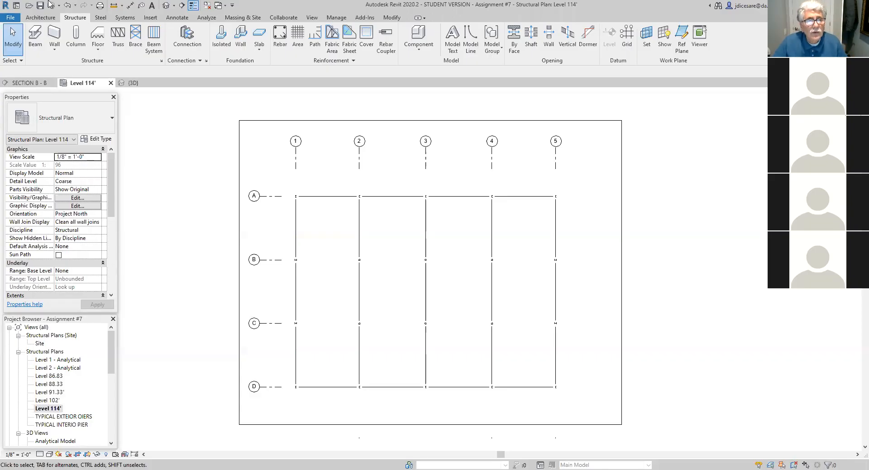
# - Load the 24LH10 type of the M_LH-Series Bar Joist family from the Canada library's Structural Framing > Steel folder
pyautogui.click(151, 17)
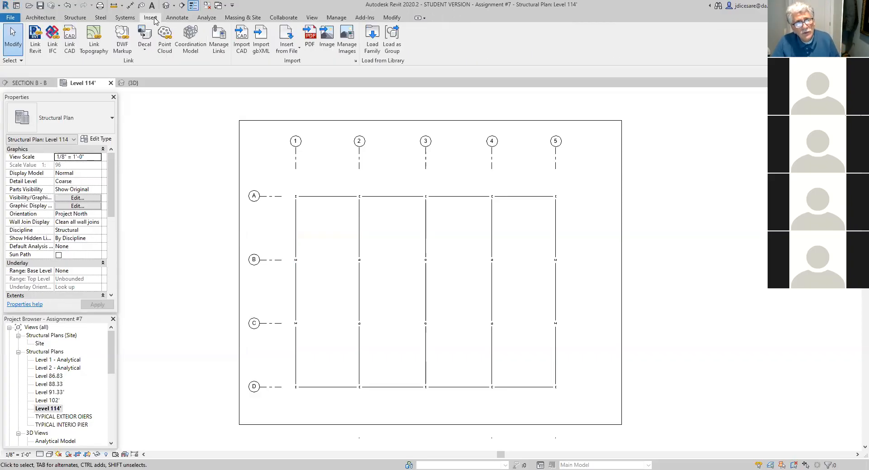
pyautogui.click(372, 47)
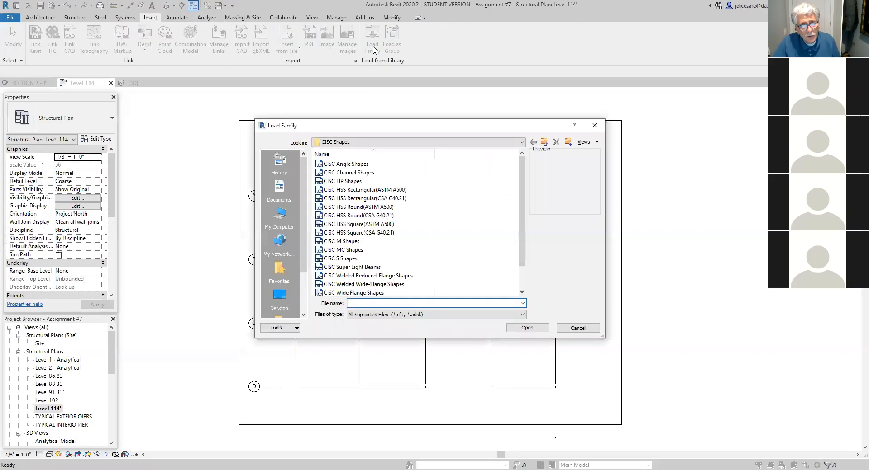
pyautogui.click(544, 143)
pyautogui.click(544, 142)
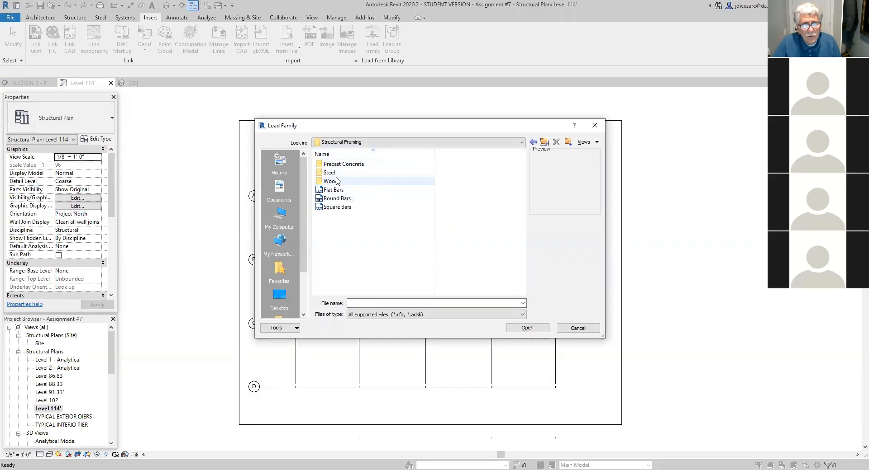
pyautogui.click(544, 143)
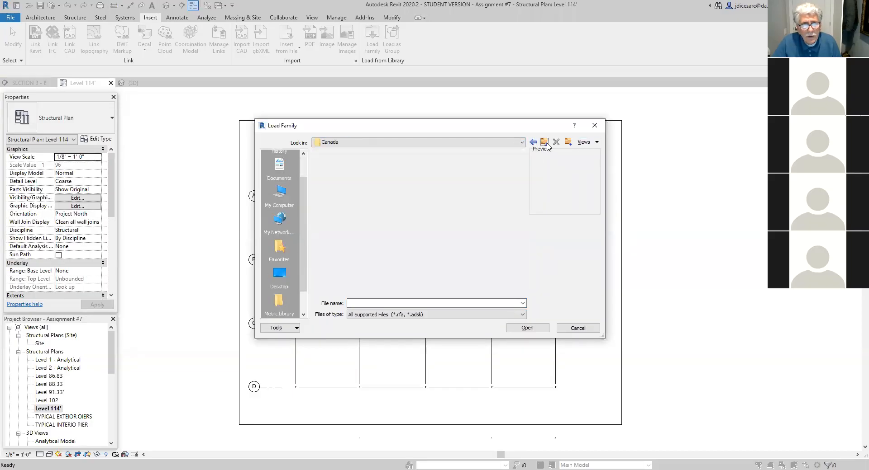
pyautogui.scroll(-2, 357, 285)
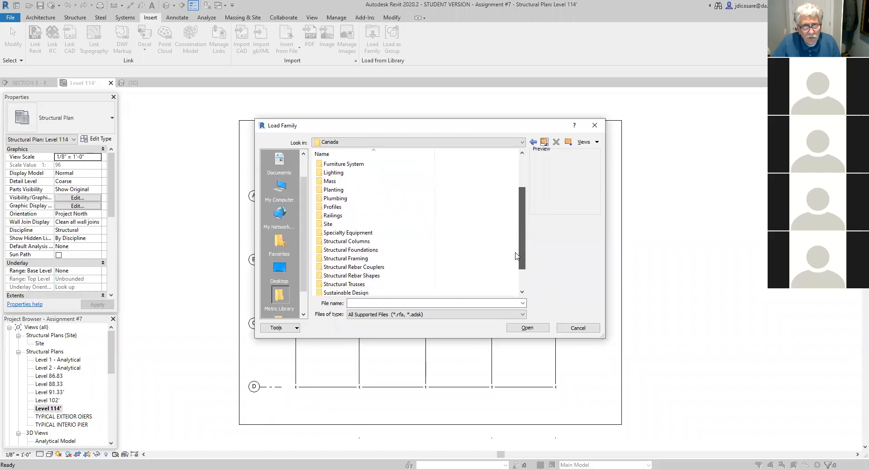
pyautogui.doubleClick(358, 259)
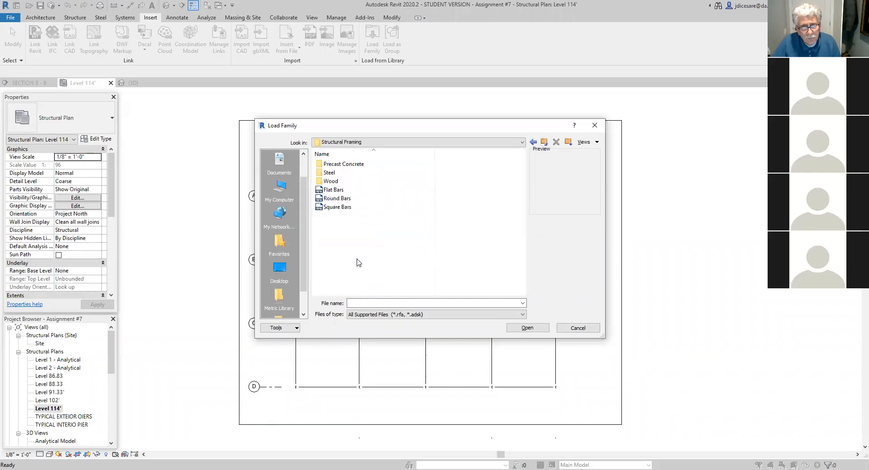
pyautogui.doubleClick(332, 173)
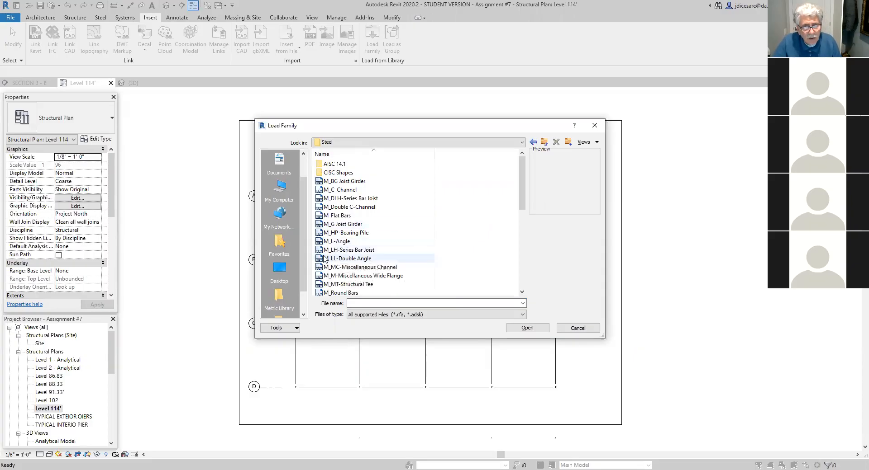
pyautogui.click(359, 251)
pyautogui.doubleClick(359, 251)
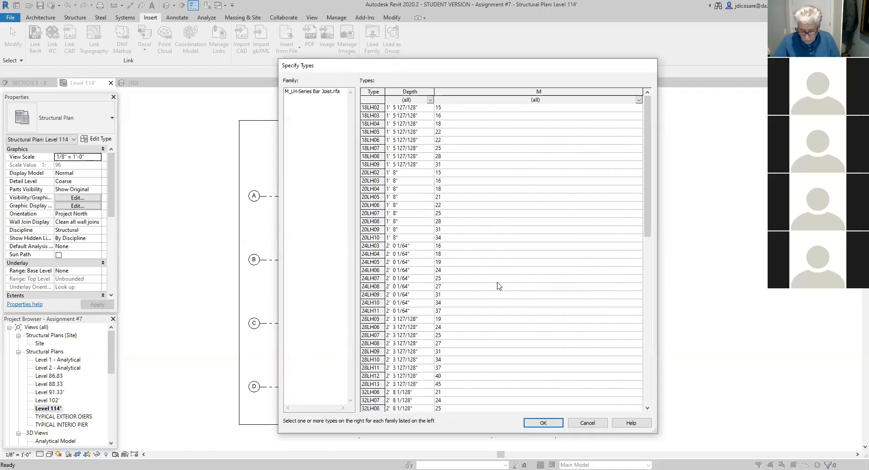
pyautogui.click(368, 303)
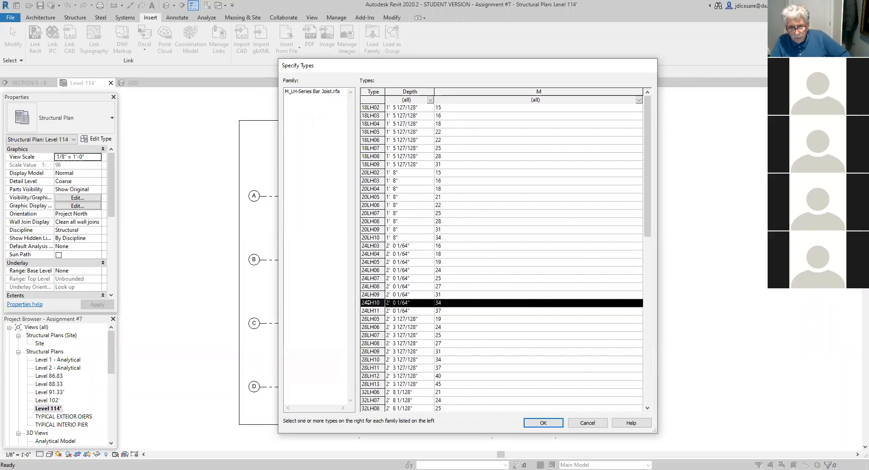
pyautogui.click(544, 424)
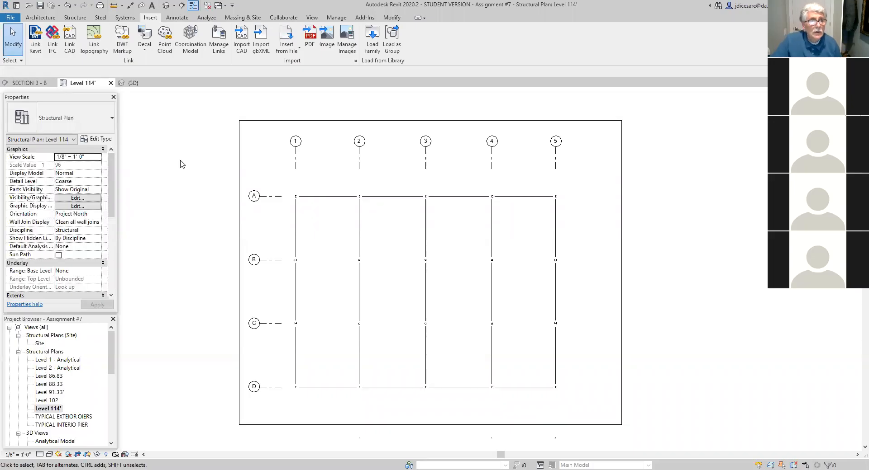
# - Place an automatic beam system of 24LH10 joists at 6' 0" fixed spacing in the bay between grid lines 1 and 2
pyautogui.click(73, 18)
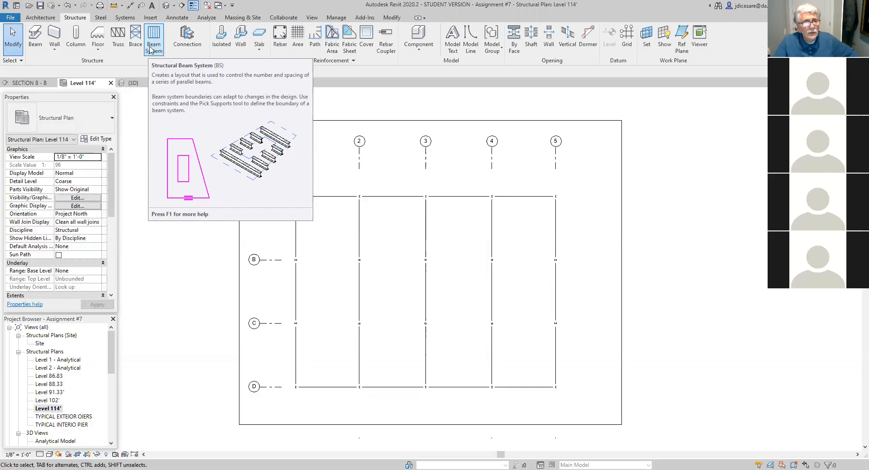
pyautogui.click(152, 48)
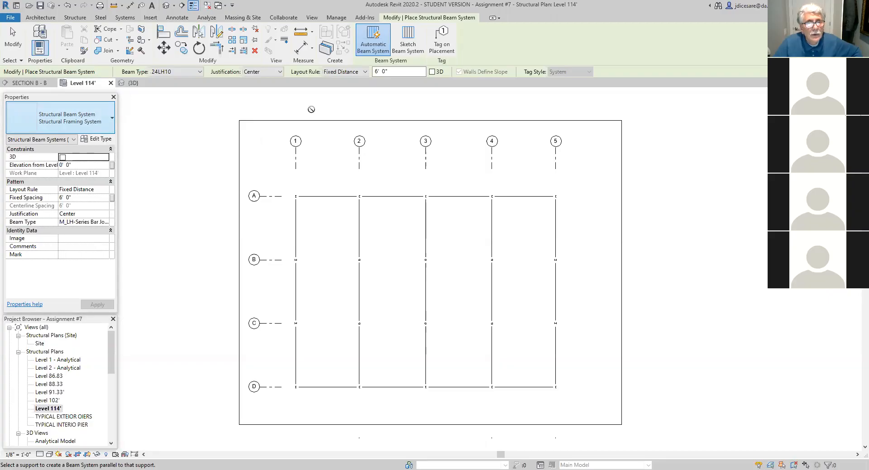
pyautogui.click(332, 198)
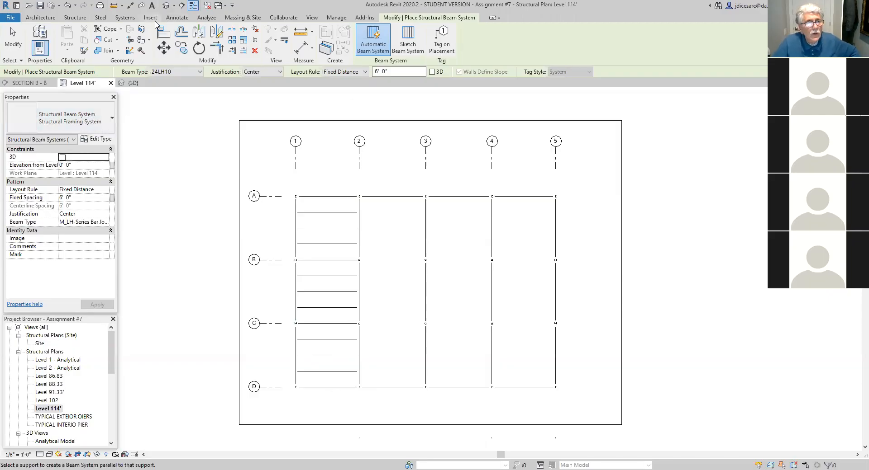
# - Check the joists in the 3D view and leave the beam system boundary sketch from the Level 114' plan
pyautogui.click(165, 6)
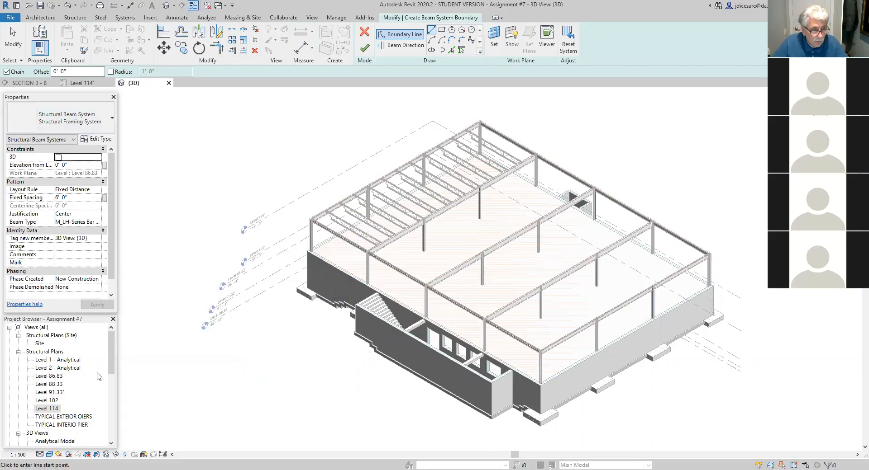
pyautogui.press('Escape')
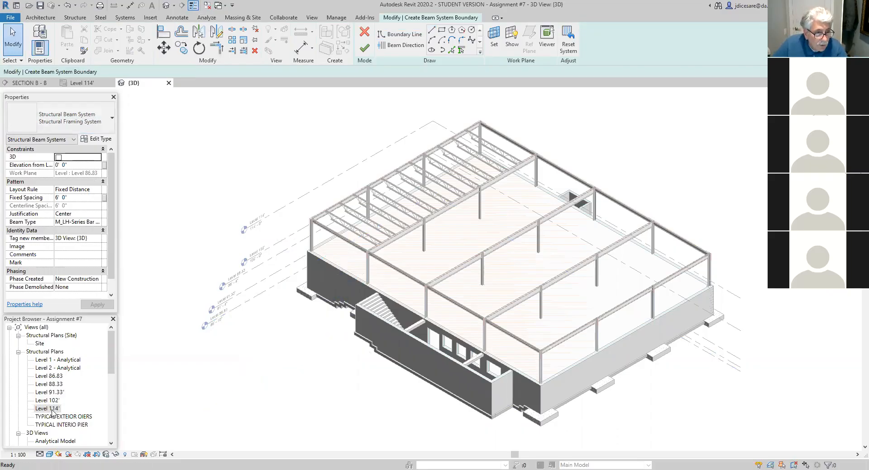
pyautogui.doubleClick(54, 409)
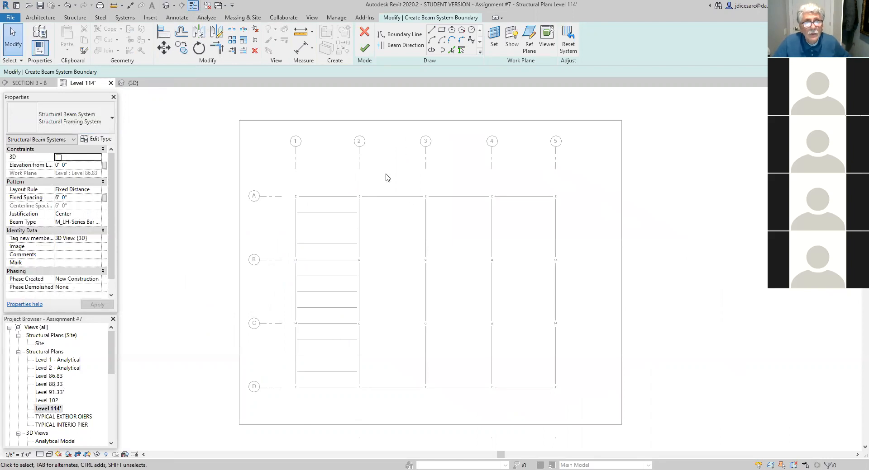
pyautogui.click(363, 47)
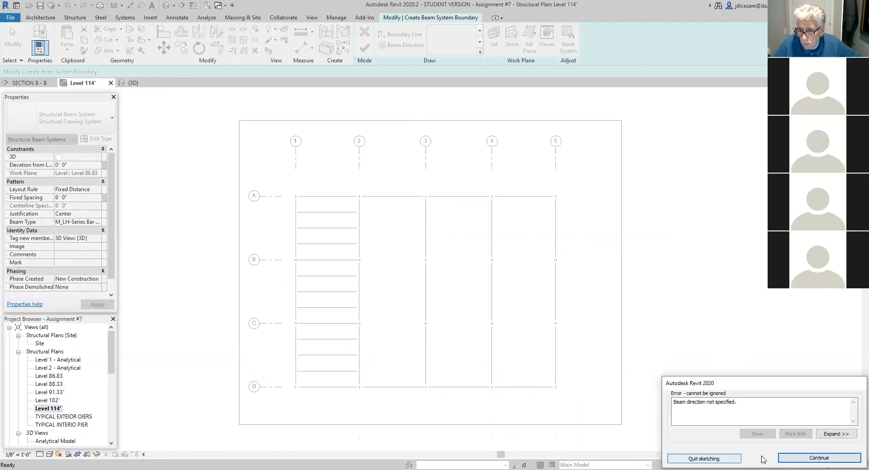
pyautogui.click(816, 459)
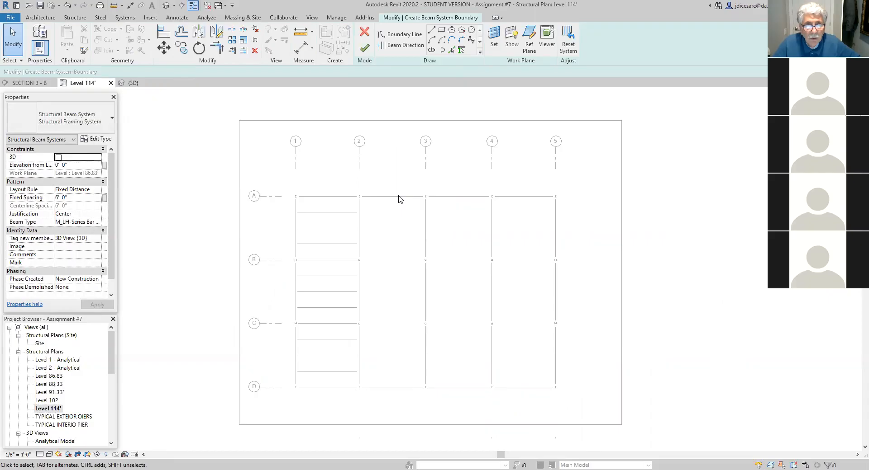
pyautogui.click(366, 47)
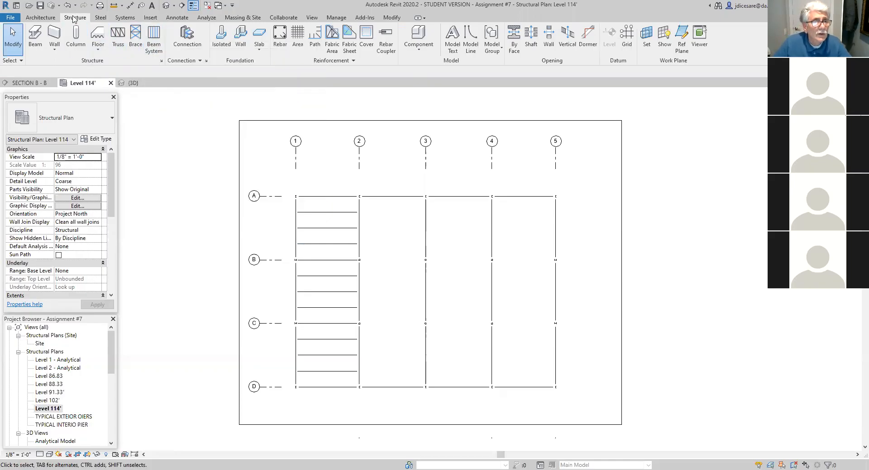
# - Add automatic 24LH10 beam systems at 6' 0" spacing to the three bays between grid lines 2 and 5, and view them in 3D
pyautogui.click(153, 39)
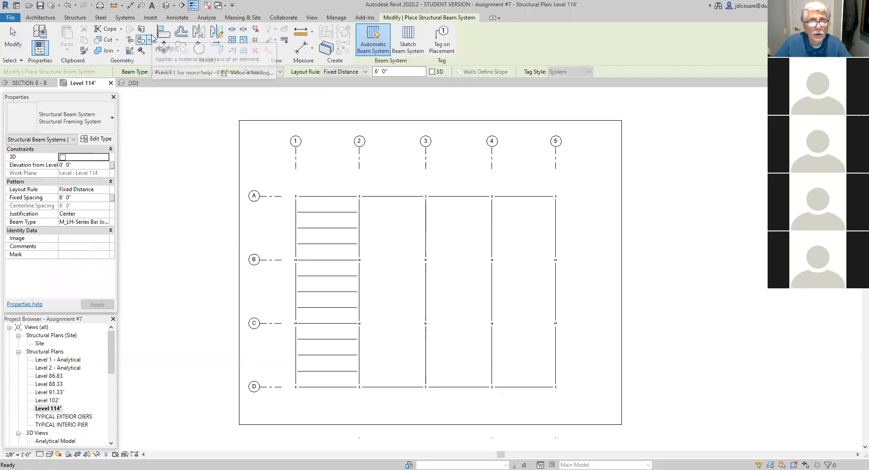
pyautogui.click(376, 50)
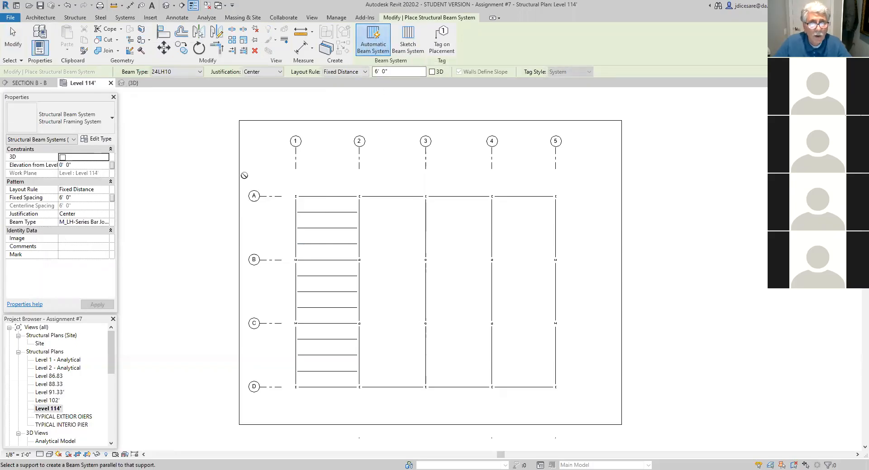
pyautogui.click(391, 200)
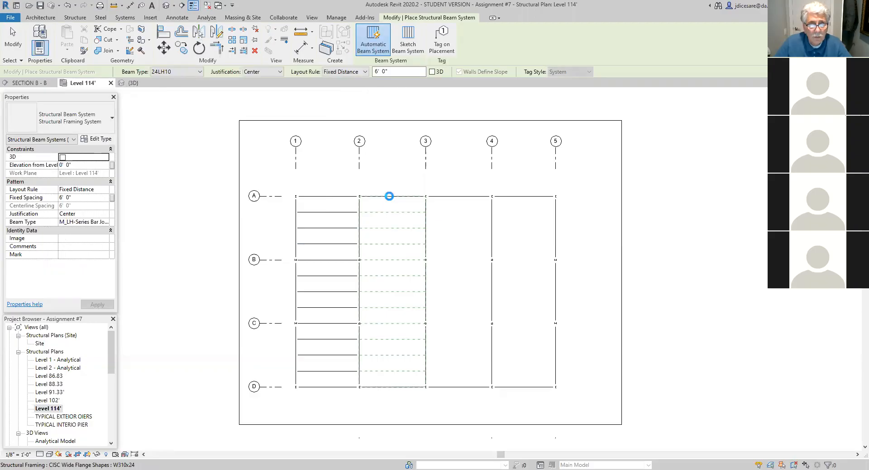
pyautogui.click(467, 199)
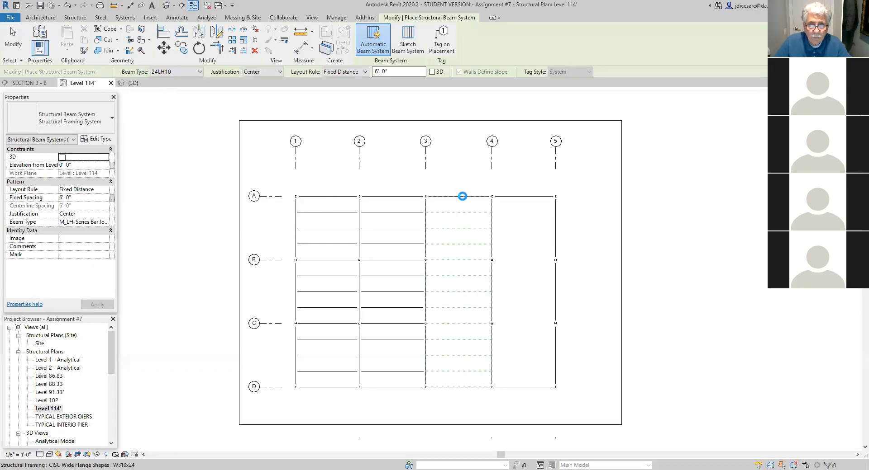
pyautogui.click(518, 198)
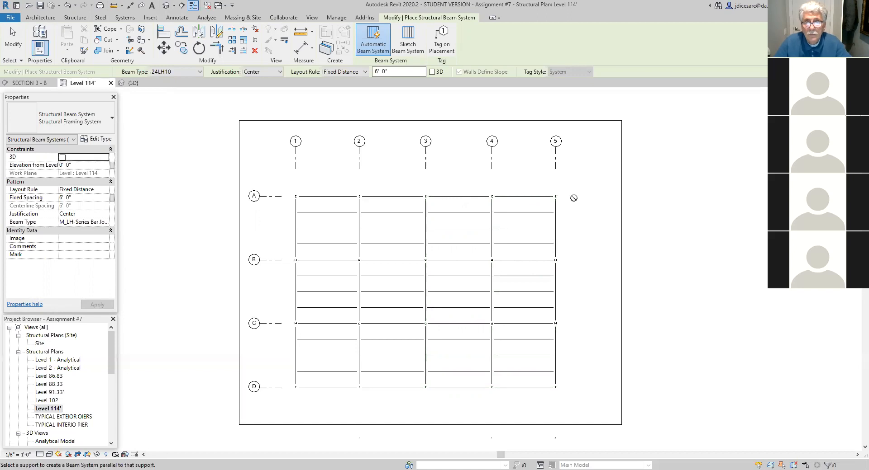
pyautogui.press('Escape')
pyautogui.press('Escape')
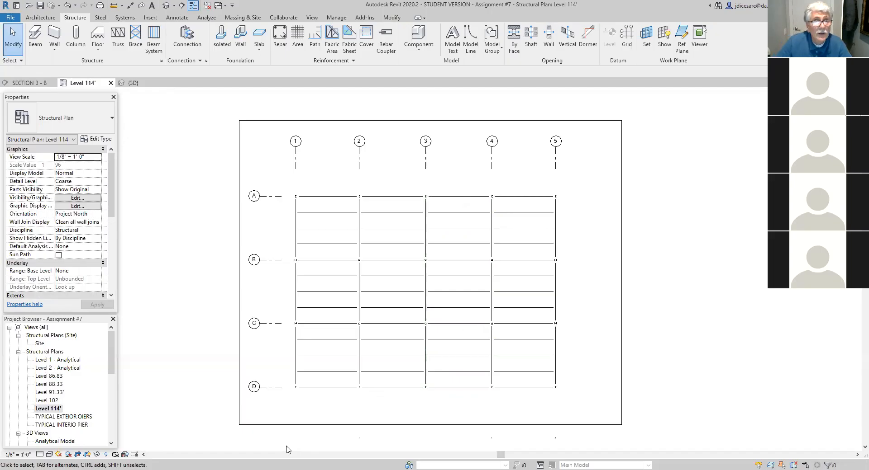
pyautogui.click(166, 6)
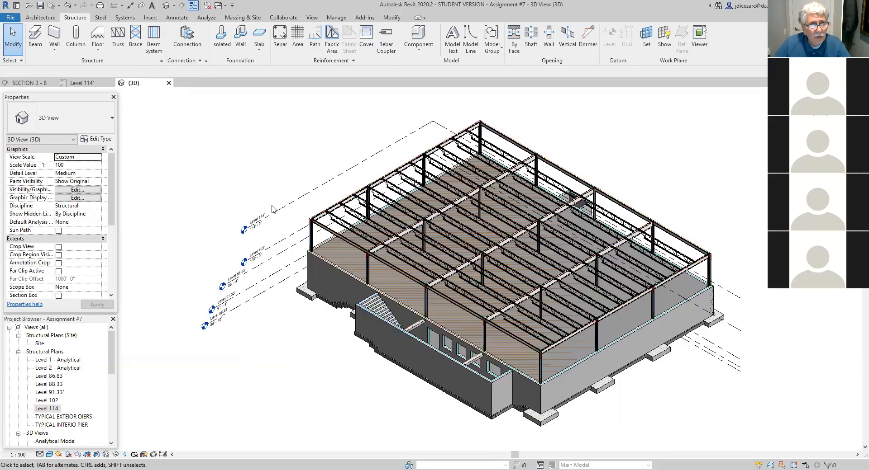
# - In the Level 114' plan, unpin and delete the two 24LH10 joists nearest grid line D between grid lines 1 and 2
pyautogui.doubleClick(48, 409)
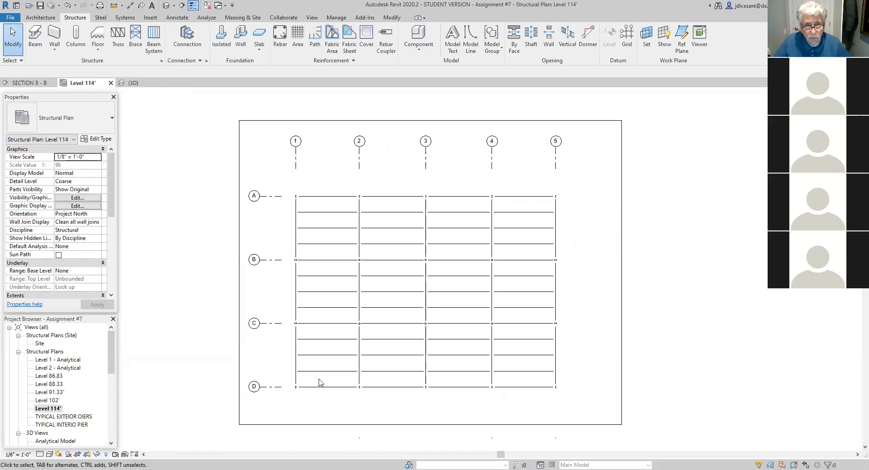
pyautogui.click(331, 356)
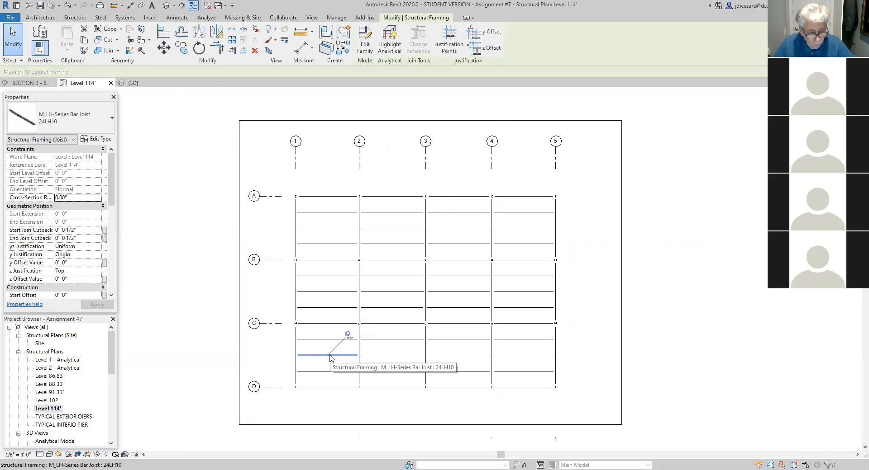
pyautogui.click(347, 335)
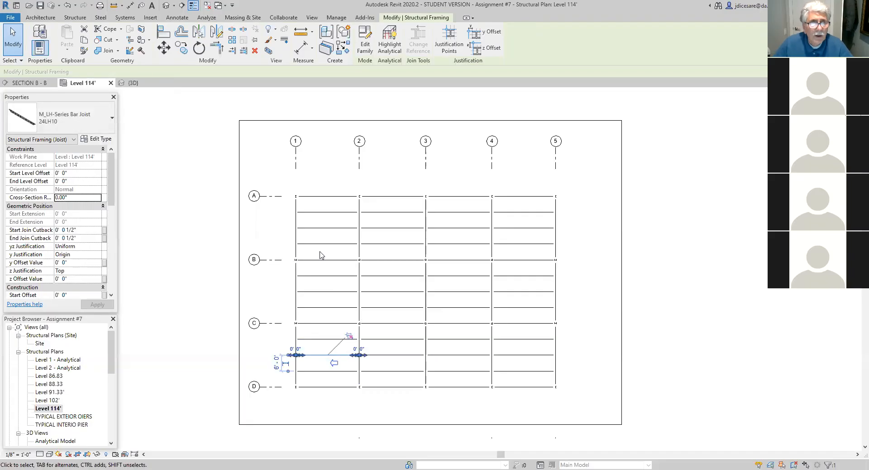
pyautogui.click(255, 52)
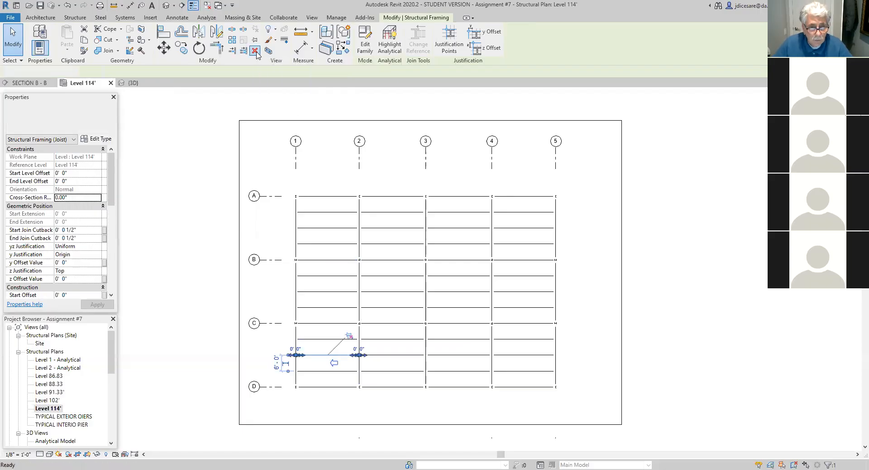
pyautogui.click(331, 372)
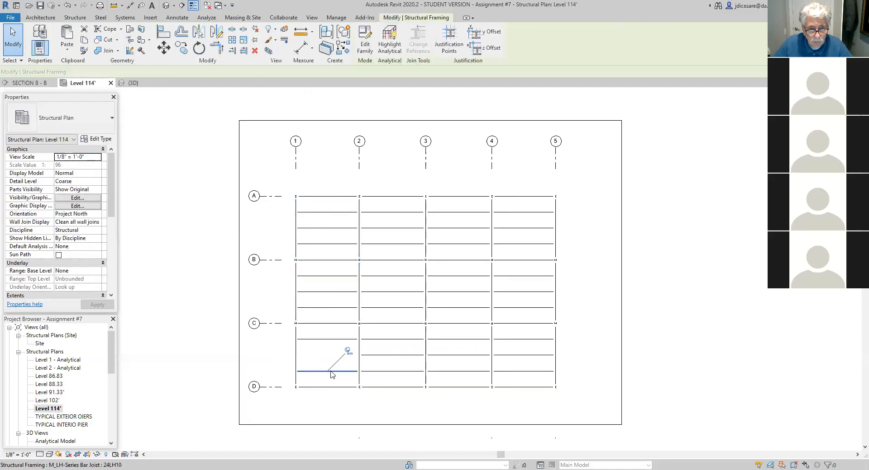
pyautogui.click(348, 352)
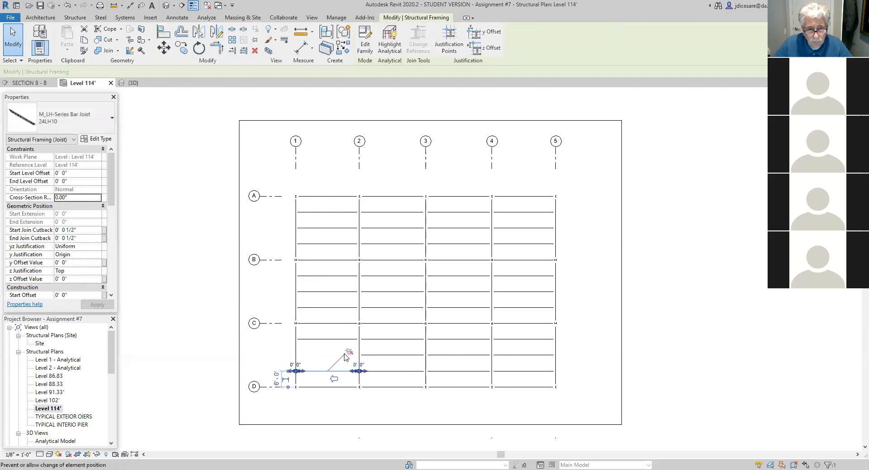
pyautogui.click(255, 52)
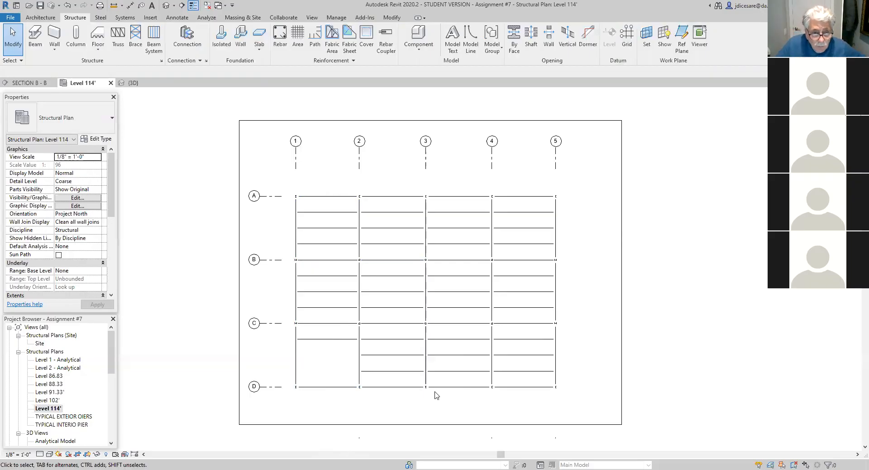
# - Place a CISC W360x33 beam between grid lines 1 and 2, parallel to grid line D and 12' from it
pyautogui.scroll(4, 330, 412)
pyautogui.scroll(1, 353, 394)
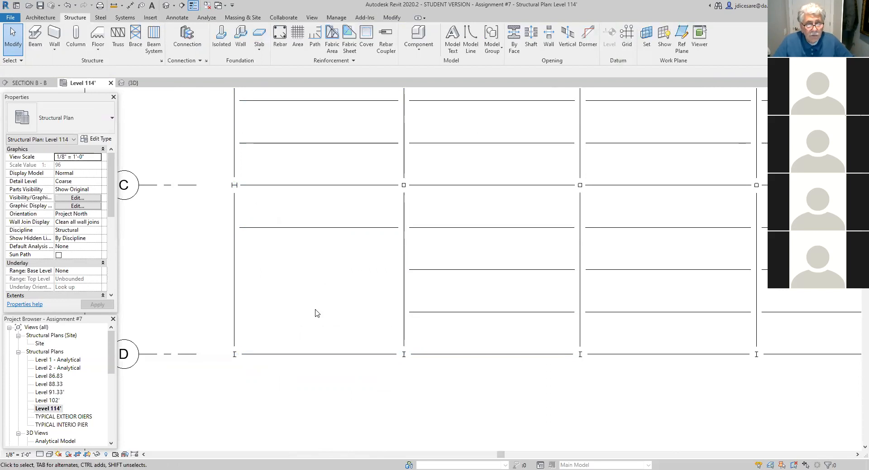
pyautogui.click(34, 44)
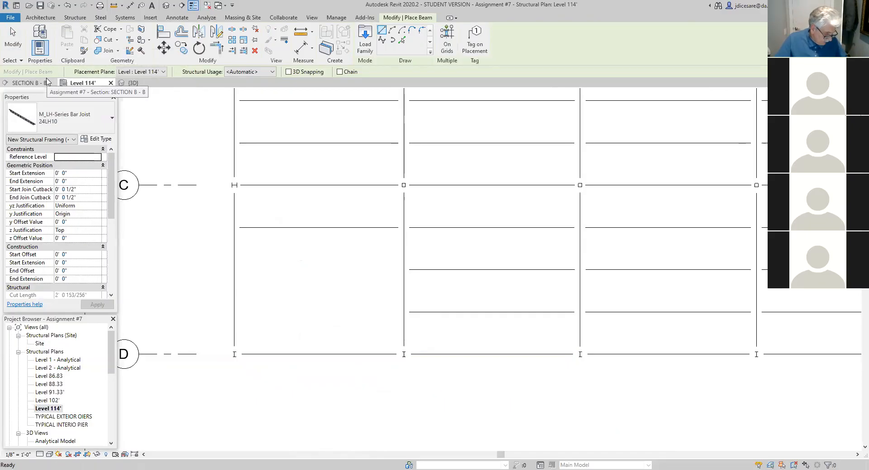
pyautogui.click(108, 119)
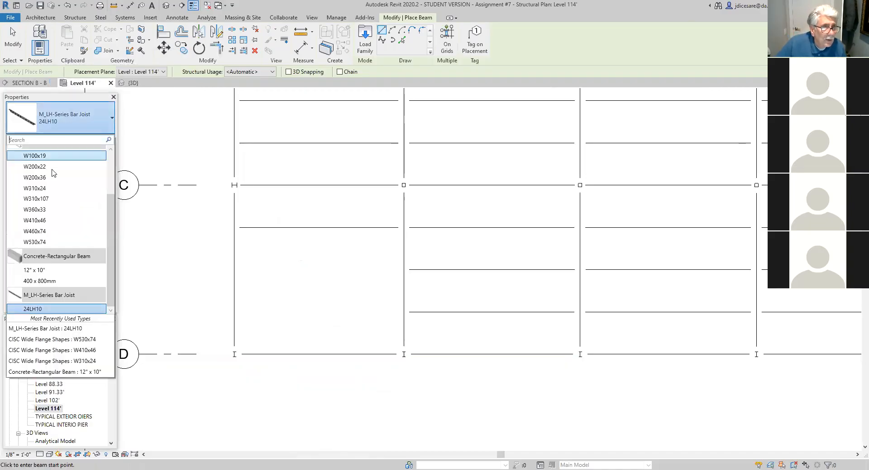
pyautogui.click(38, 210)
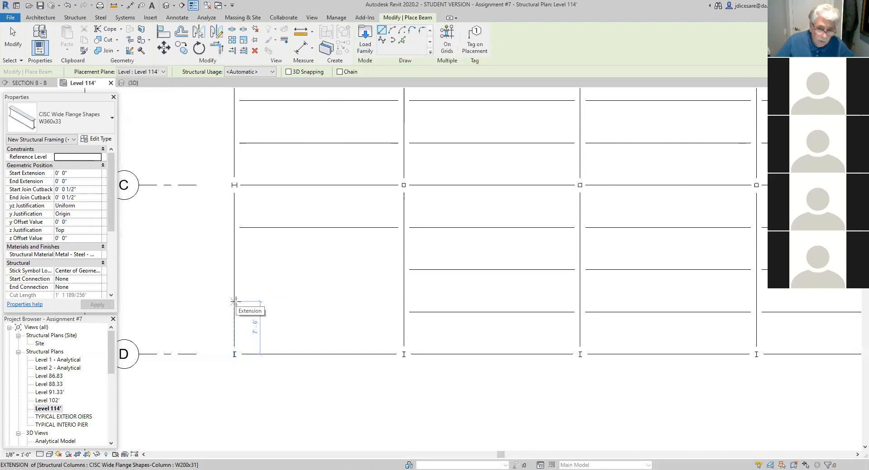
pyautogui.write('12')
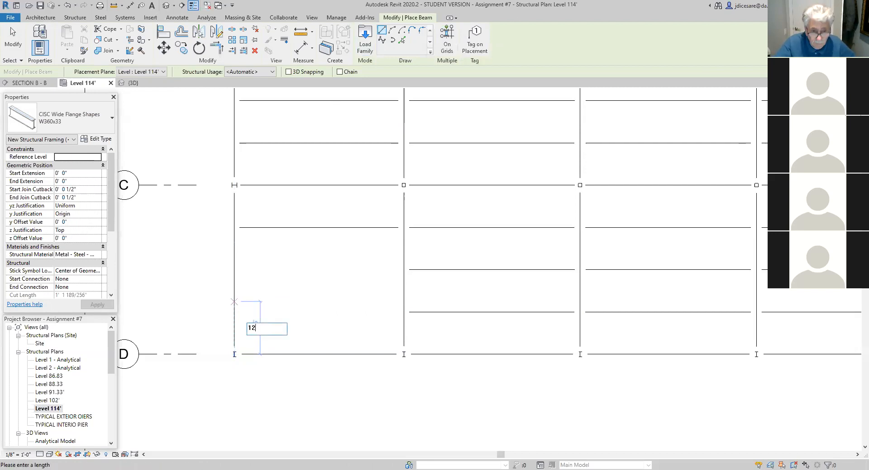
pyautogui.press('Return')
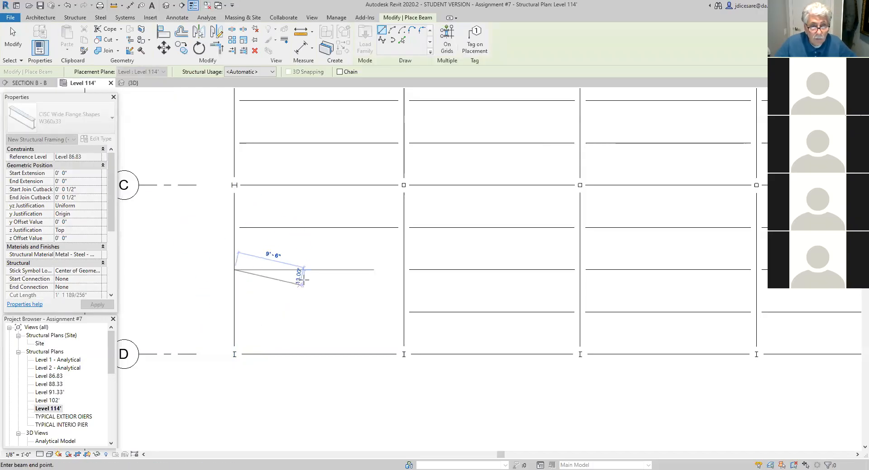
pyautogui.click(403, 270)
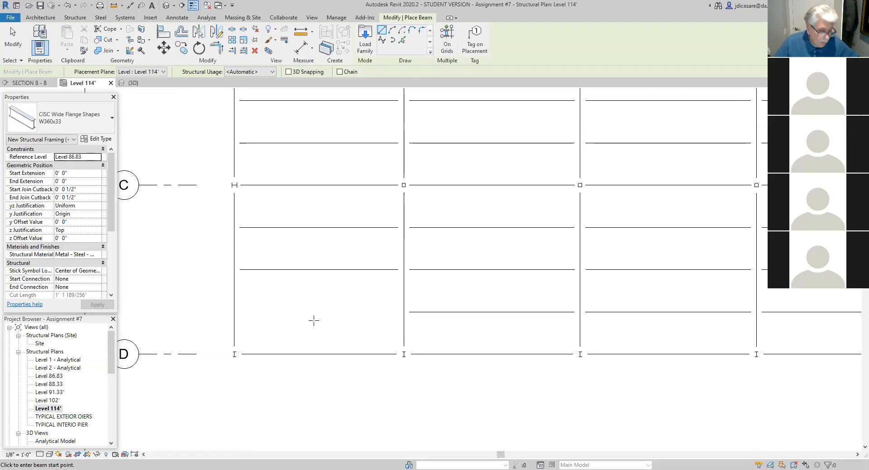
# - Place a W200x22 beam perpendicular to grid line D, 10' from grid line 1, running from grid line D to the W360x33 beam
pyautogui.click(113, 119)
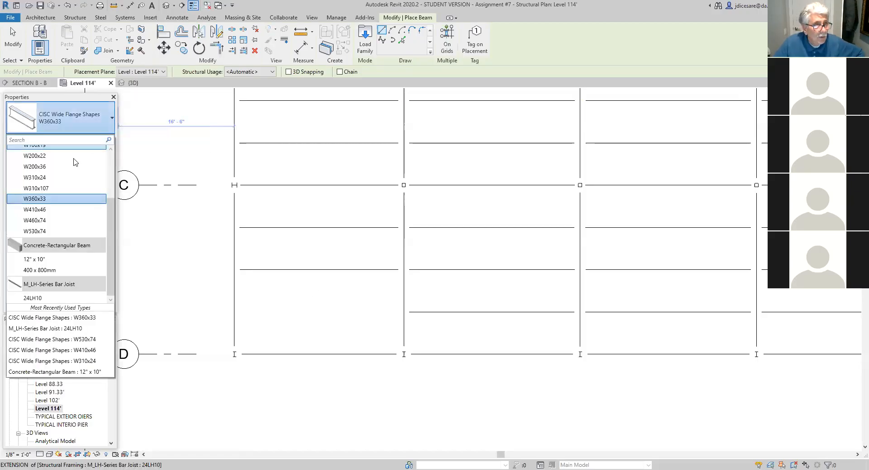
pyautogui.click(36, 158)
pyautogui.click(234, 354)
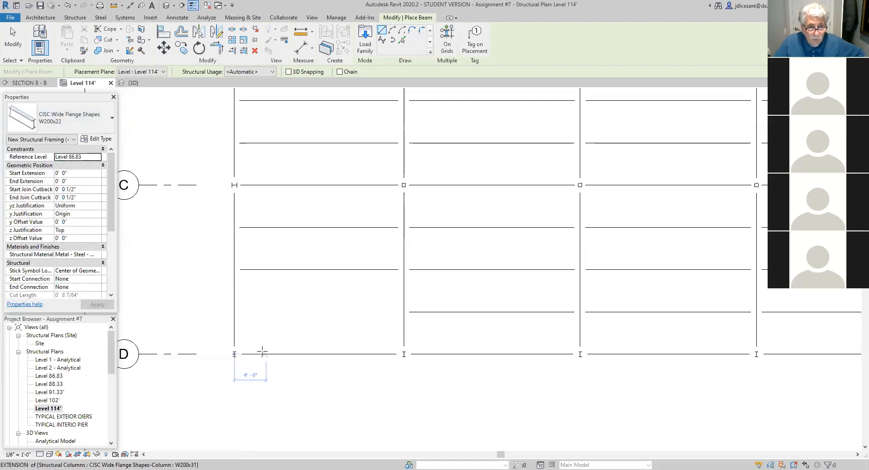
pyautogui.write('10')
pyautogui.press('Return')
pyautogui.click(305, 354)
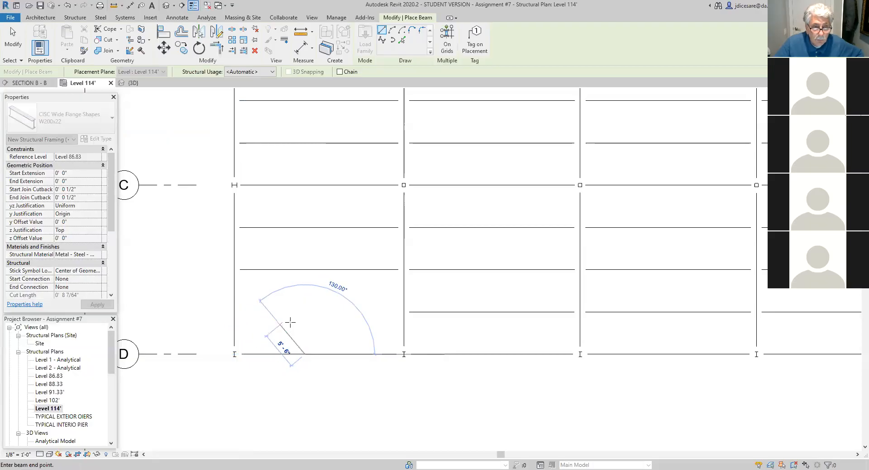
pyautogui.click(304, 270)
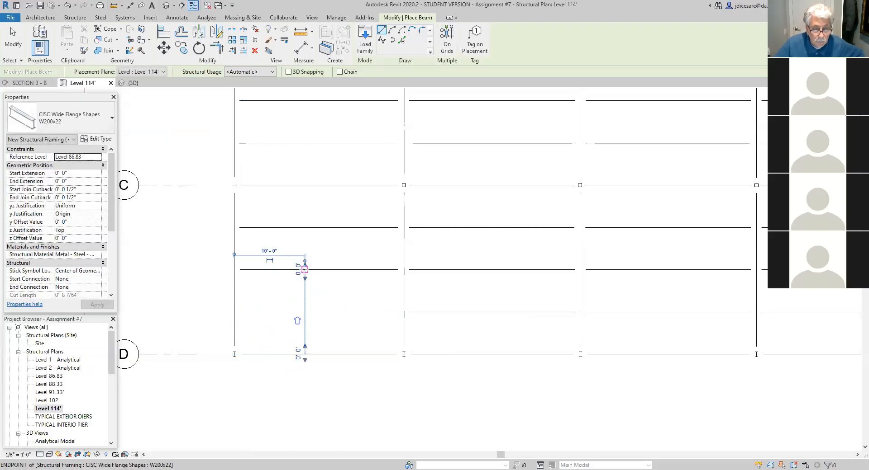
pyautogui.press('Escape')
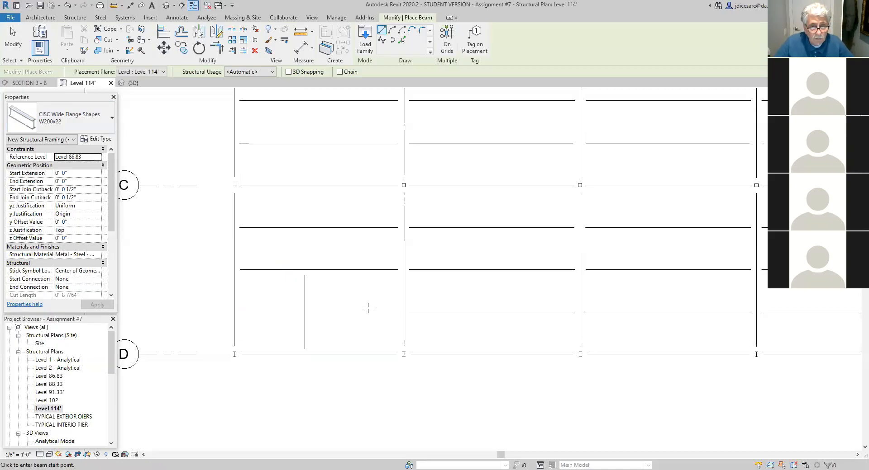
# - Place a W200x22 beam from grid line 2 to the short perpendicular beam, in line with the adjacent joist nearest grid line D
pyautogui.click(404, 312)
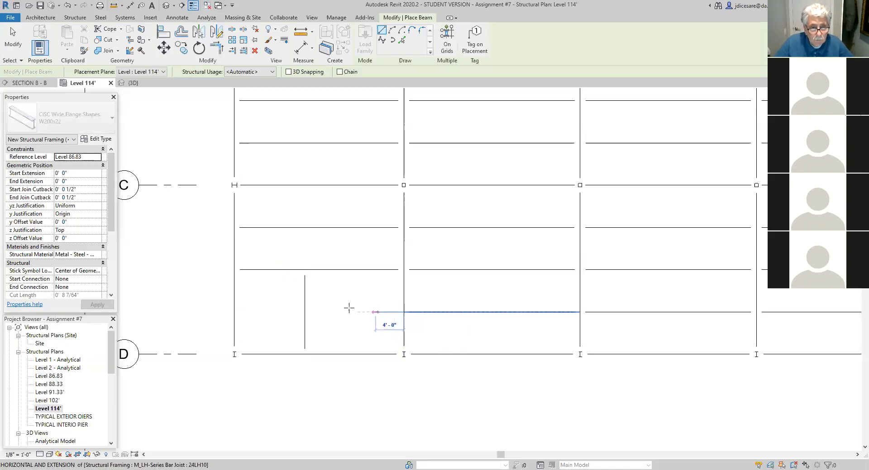
pyautogui.click(304, 312)
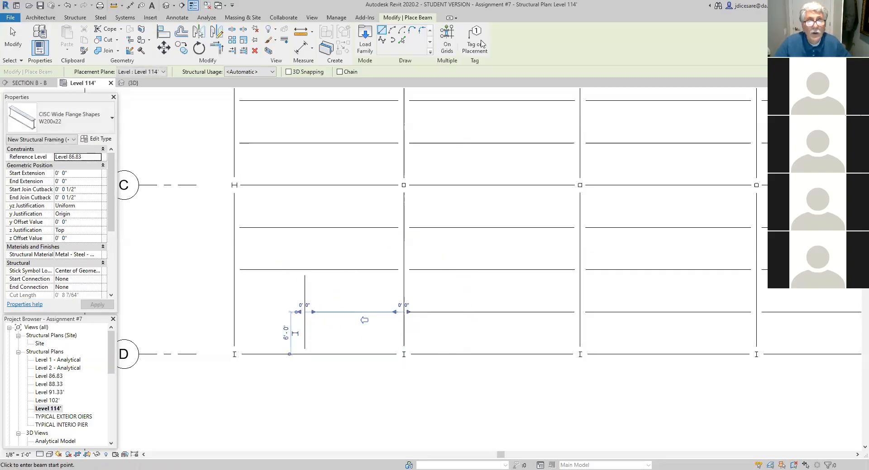
pyautogui.press('Escape')
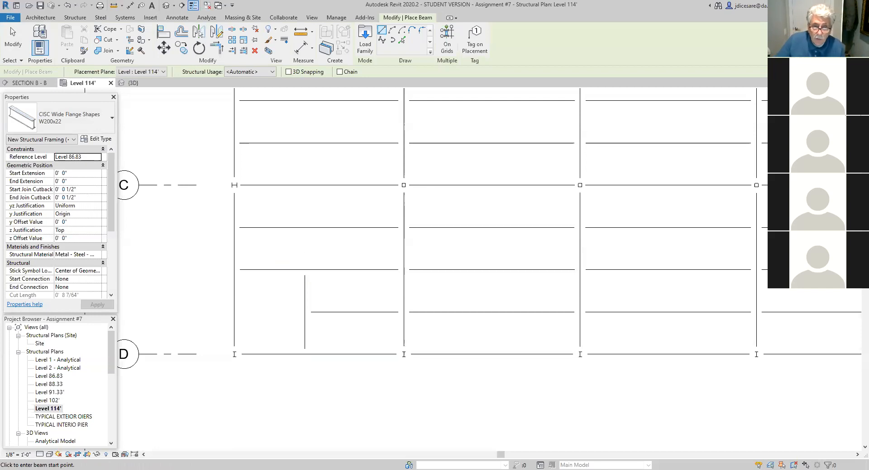
pyautogui.scroll(-4, 409, 402)
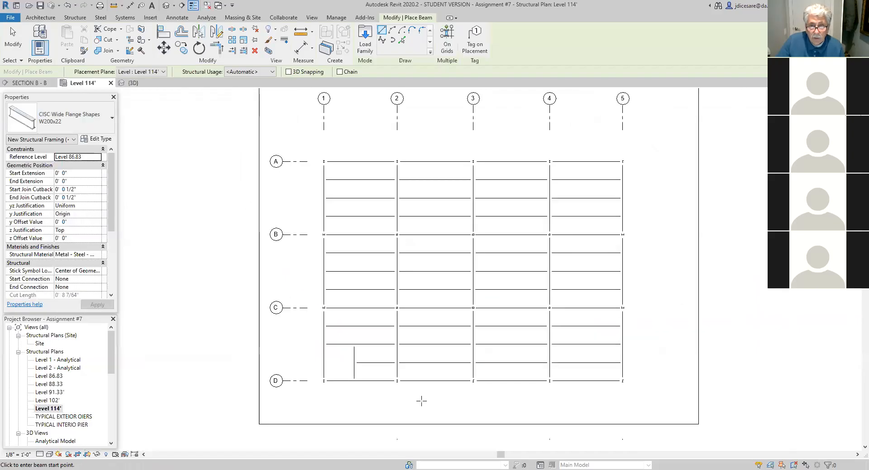
pyautogui.moveTo(440, 399); pyautogui.dragTo(367, 404, button='middle')
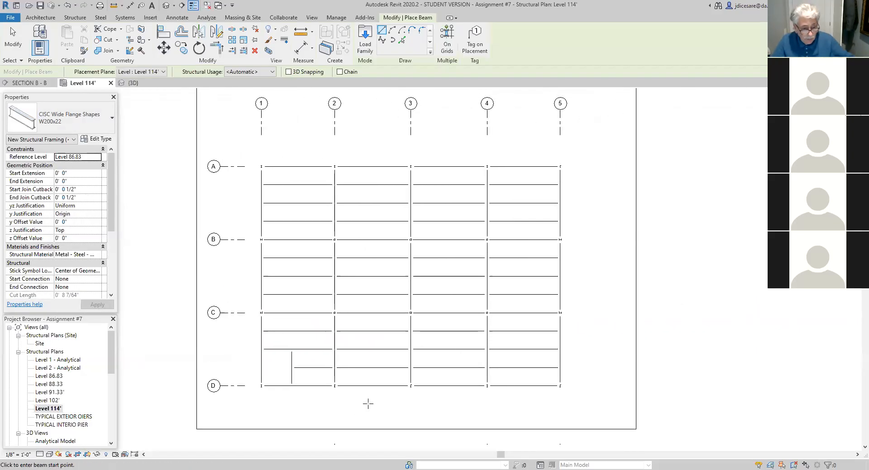
pyautogui.press('Escape')
pyautogui.press('Escape')
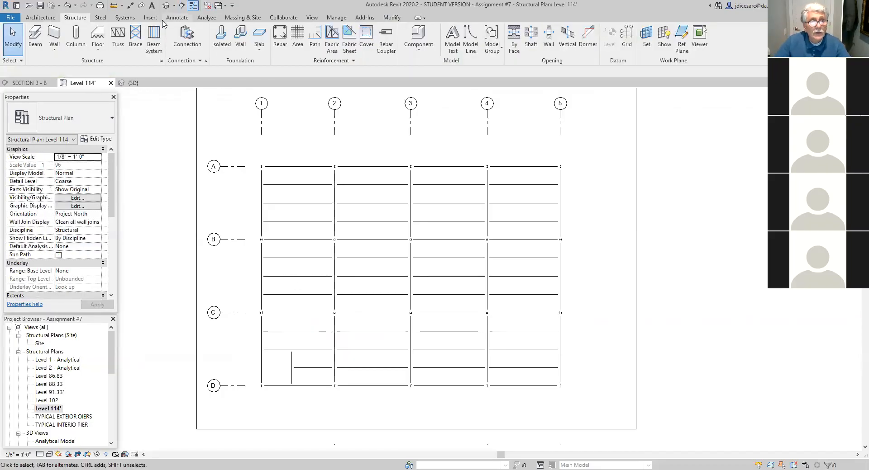
# - Tag all untagged structural columns and structural framing in the Level 114' plan, without leaders and with horizontal tag orientation
pyautogui.click(177, 18)
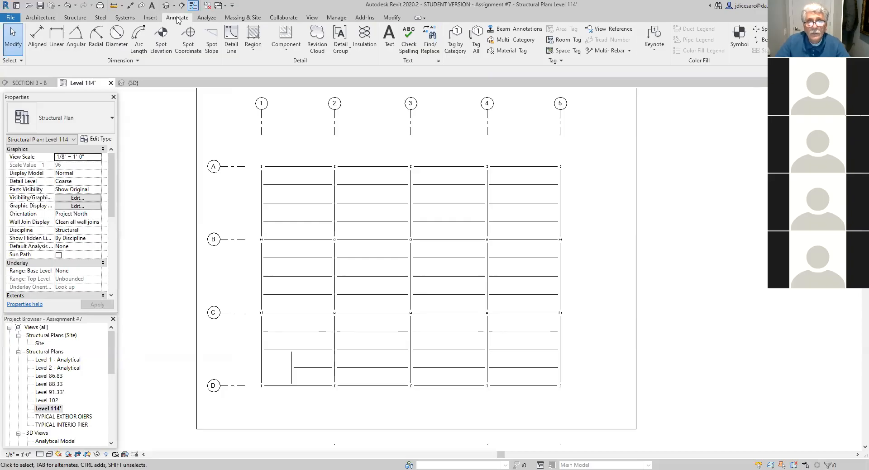
pyautogui.click(477, 44)
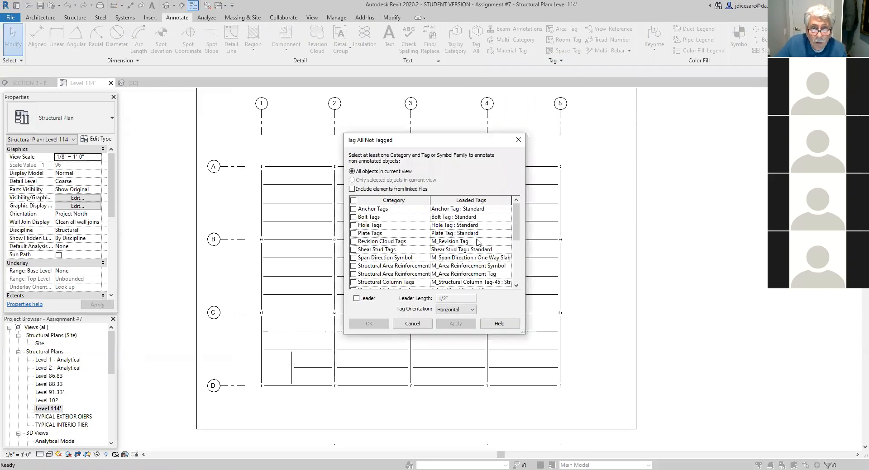
pyautogui.moveTo(515, 226); pyautogui.dragTo(516, 249)
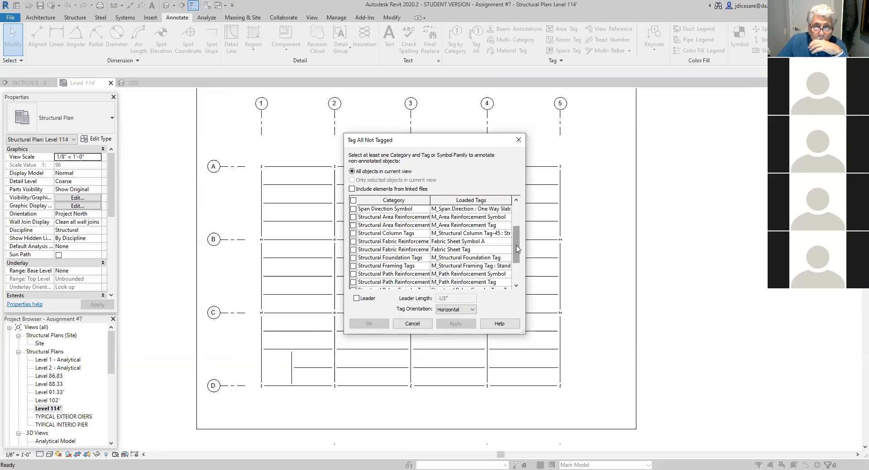
pyautogui.moveTo(517, 248)
pyautogui.mouseDown()
pyautogui.moveTo(518, 262)
pyautogui.moveTo(518, 235)
pyautogui.mouseUp()
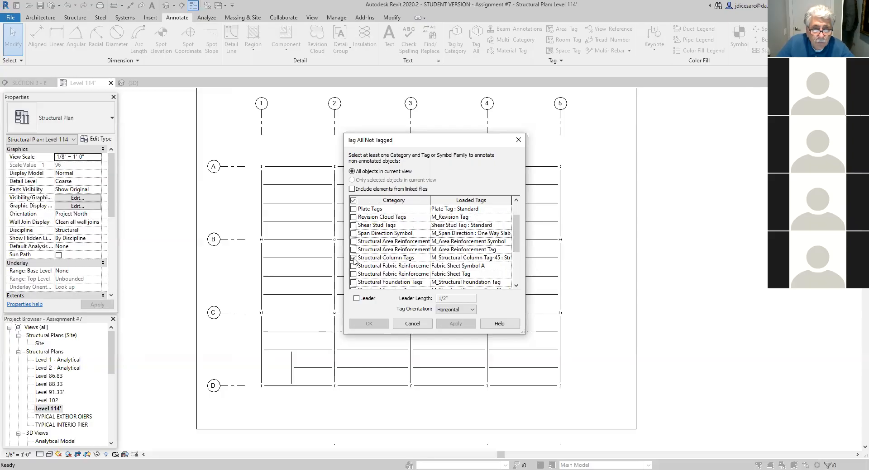
pyautogui.click(354, 258)
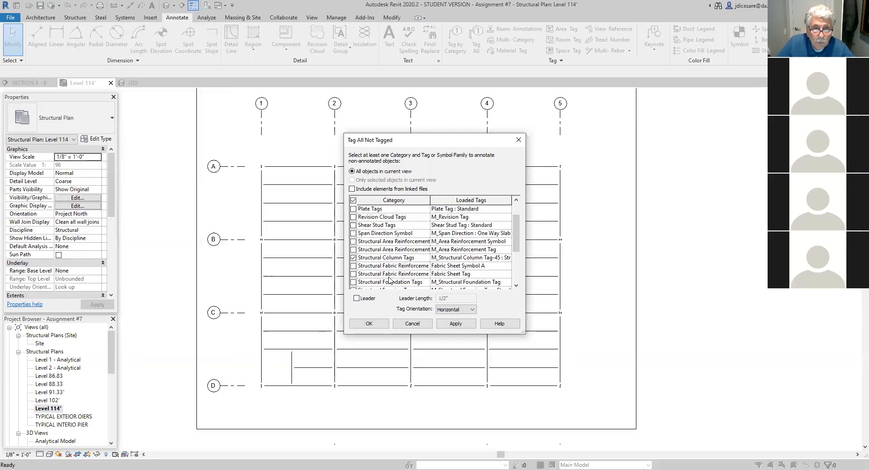
pyautogui.scroll(-1, 393, 274)
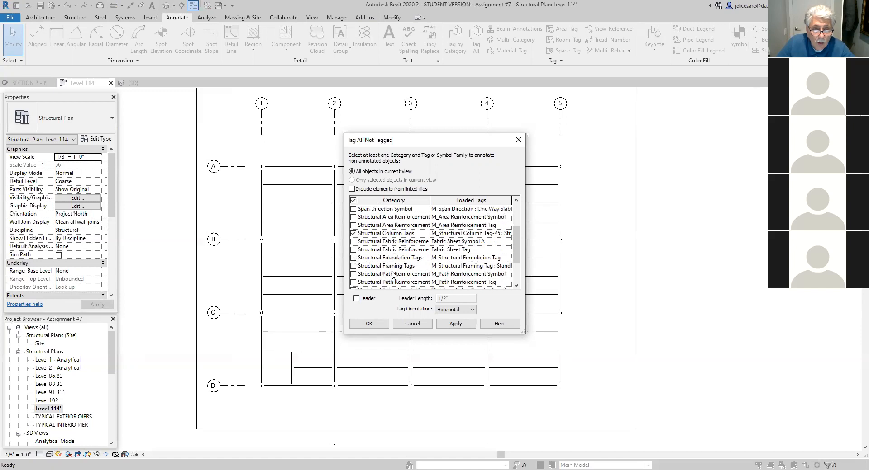
pyautogui.scroll(1, 407, 270)
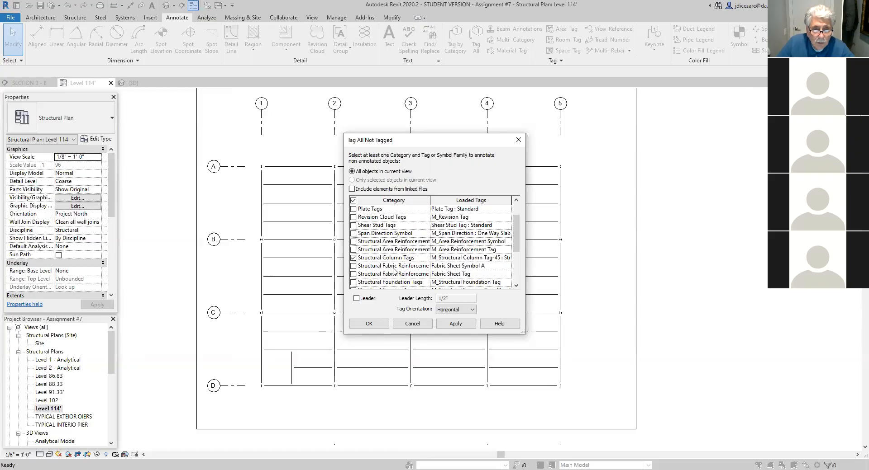
pyautogui.scroll(-1, 394, 270)
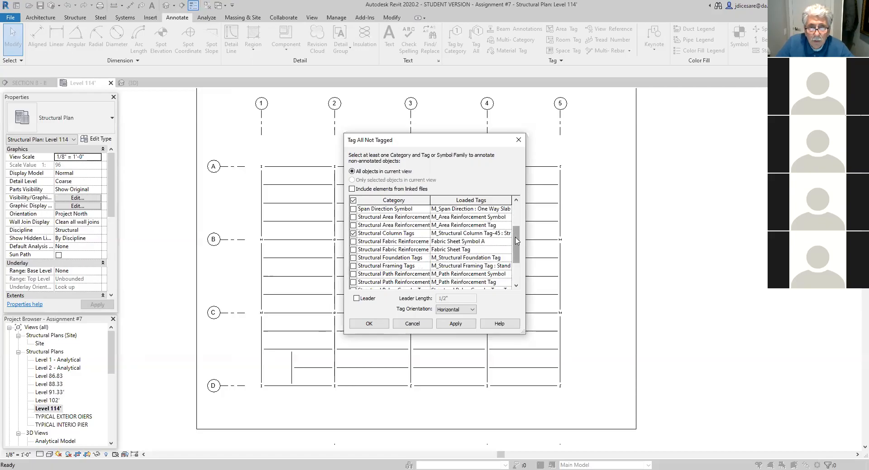
pyautogui.moveTo(516, 248)
pyautogui.mouseDown()
pyautogui.moveTo(516, 220)
pyautogui.moveTo(518, 239)
pyautogui.mouseUp()
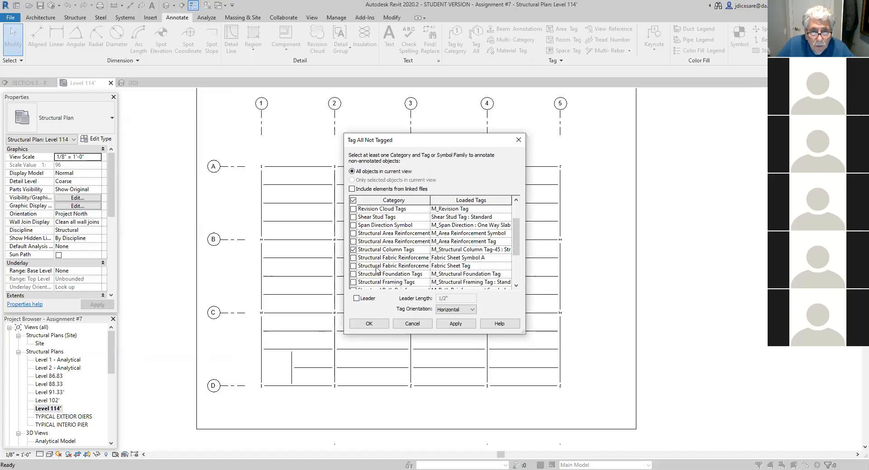
pyautogui.click(353, 283)
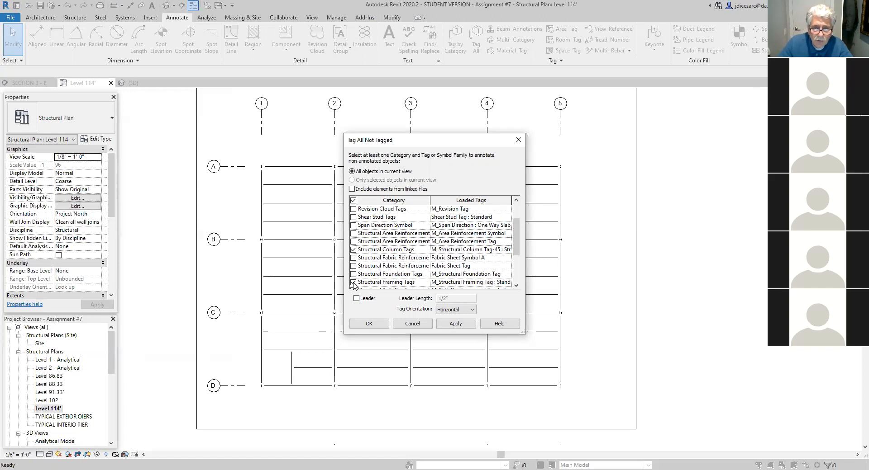
pyautogui.click(456, 324)
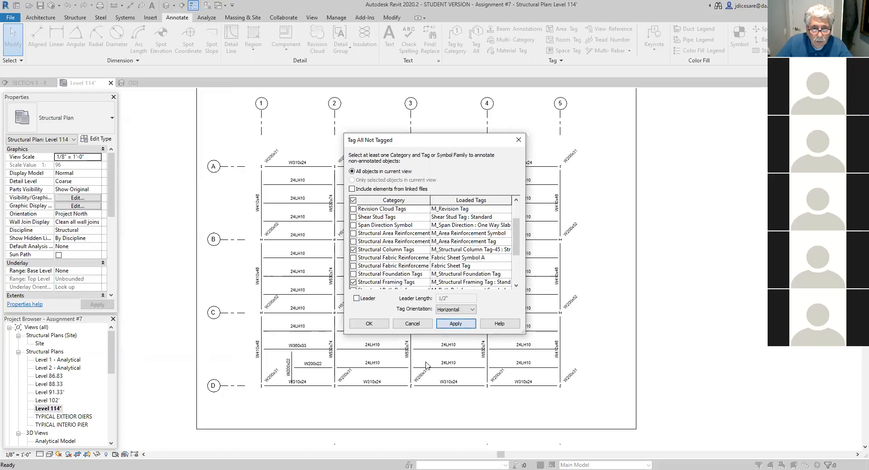
pyautogui.click(373, 326)
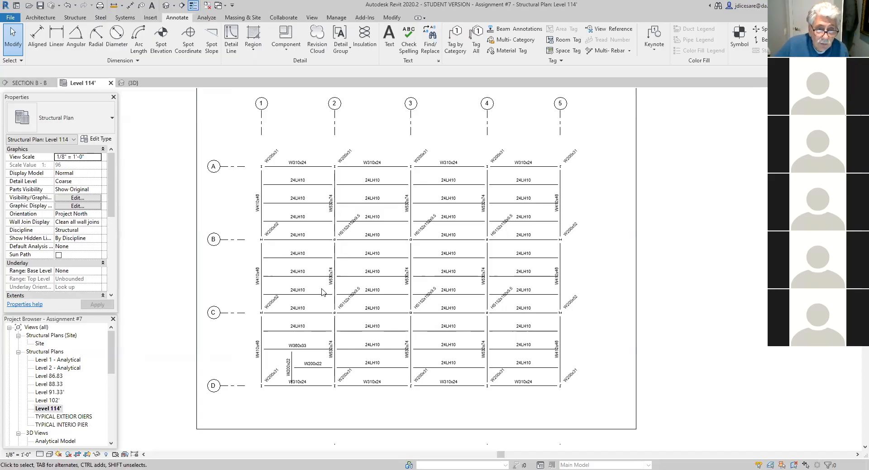
# - Examine the placed tags across the plan, especially where the W530x74 beam tags meet the joist ends along grid line 2
pyautogui.scroll(3, 323, 292)
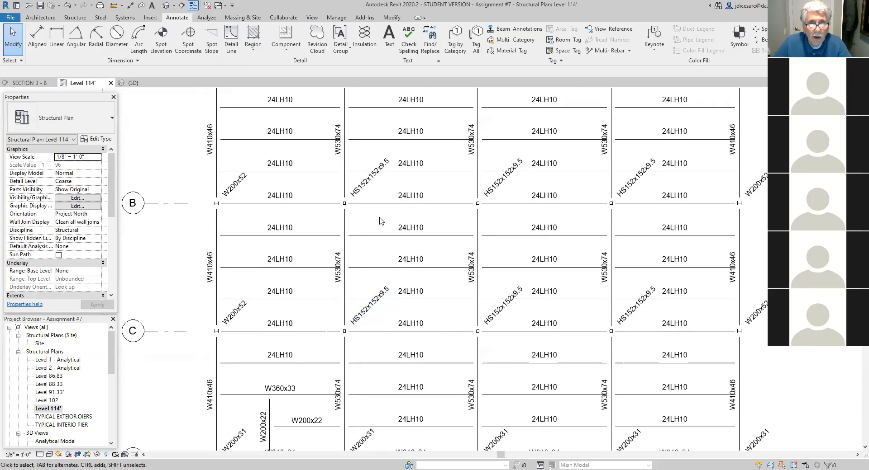
pyautogui.scroll(-1, 380, 214)
pyautogui.scroll(-1, 380, 230)
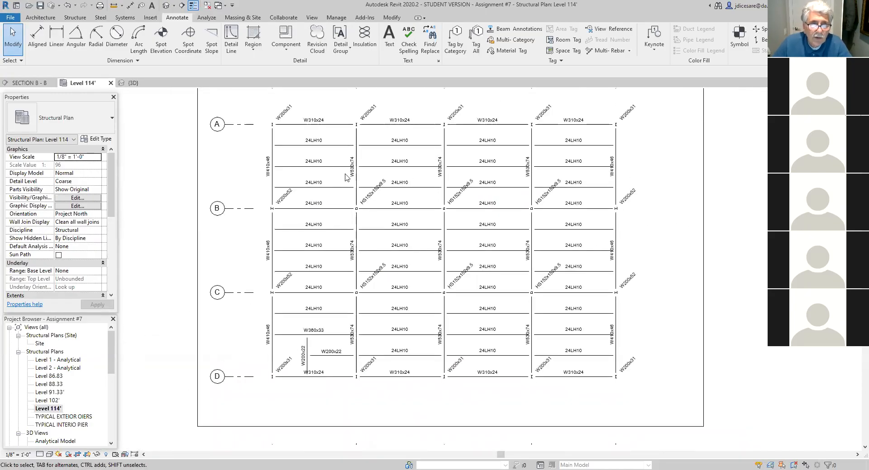
pyautogui.moveTo(351, 186); pyautogui.dragTo(341, 241, button='middle')
pyautogui.scroll(-1, 333, 237)
pyautogui.scroll(2, 333, 236)
pyautogui.scroll(2, 333, 235)
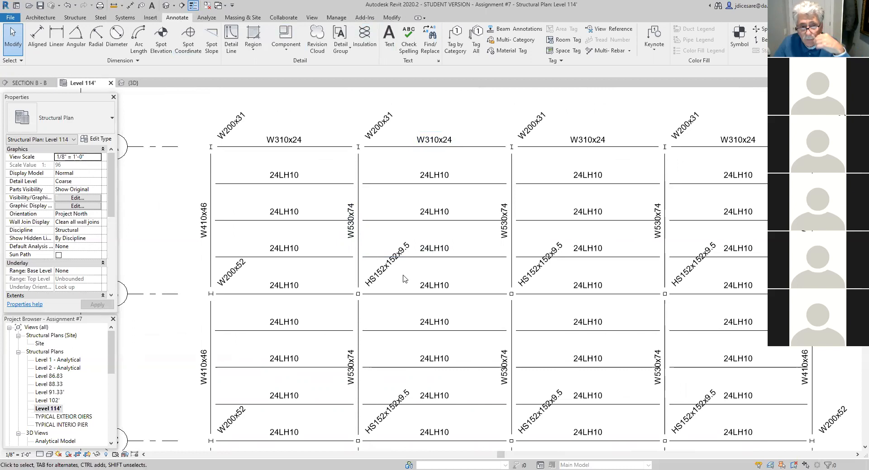
pyautogui.scroll(-1, 299, 292)
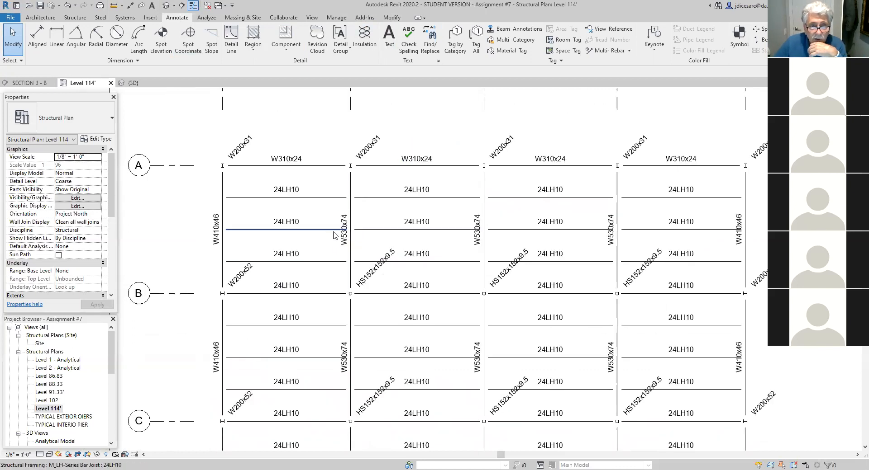
pyautogui.scroll(4, 334, 232)
pyautogui.scroll(3, 334, 235)
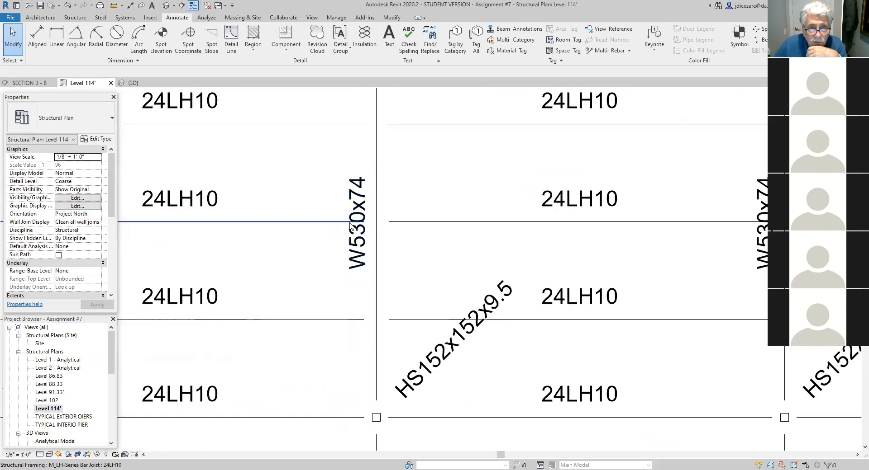
pyautogui.scroll(-4, 303, 255)
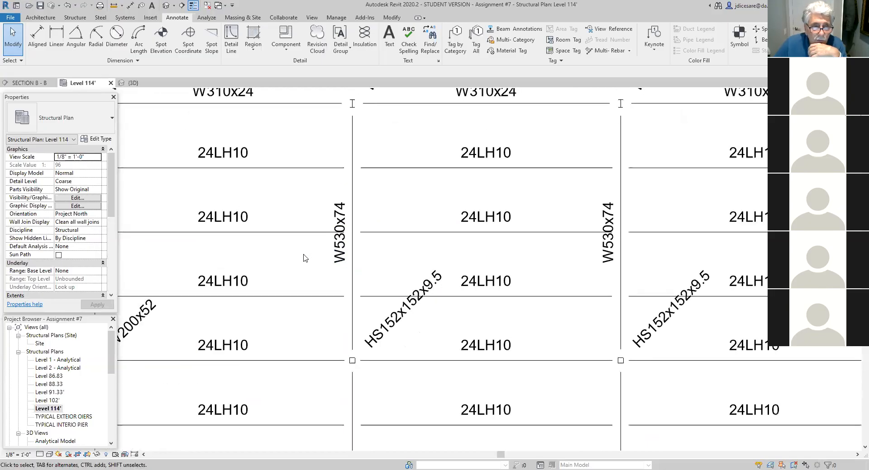
pyautogui.moveTo(302, 267); pyautogui.dragTo(322, 284, button='middle')
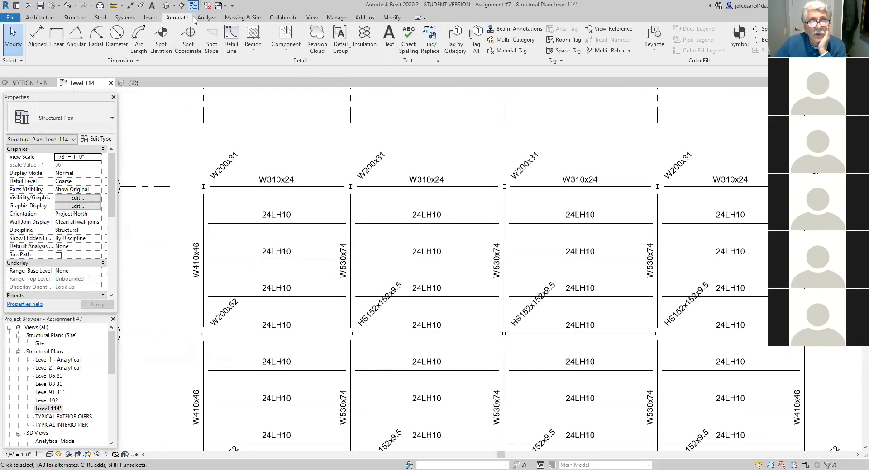
# - Use Linework with the <Invisible lines> style to hide the middle joist line between grid lines 1 and 2 in bay A-B
pyautogui.click(392, 18)
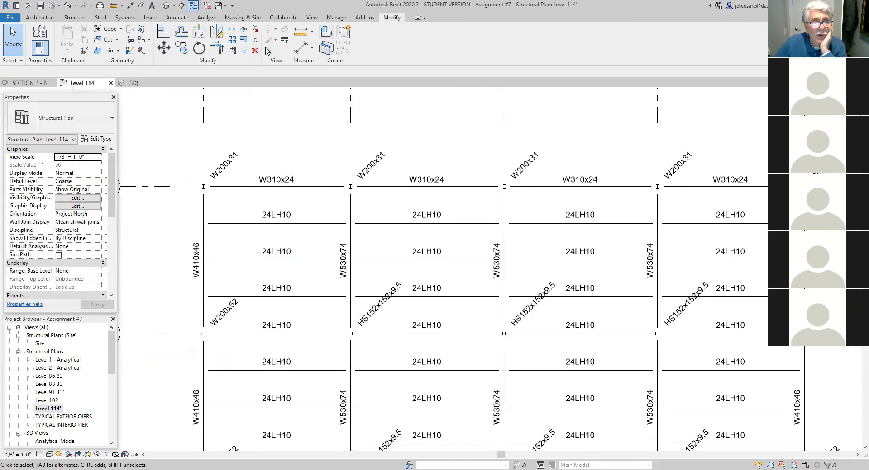
pyautogui.click(285, 41)
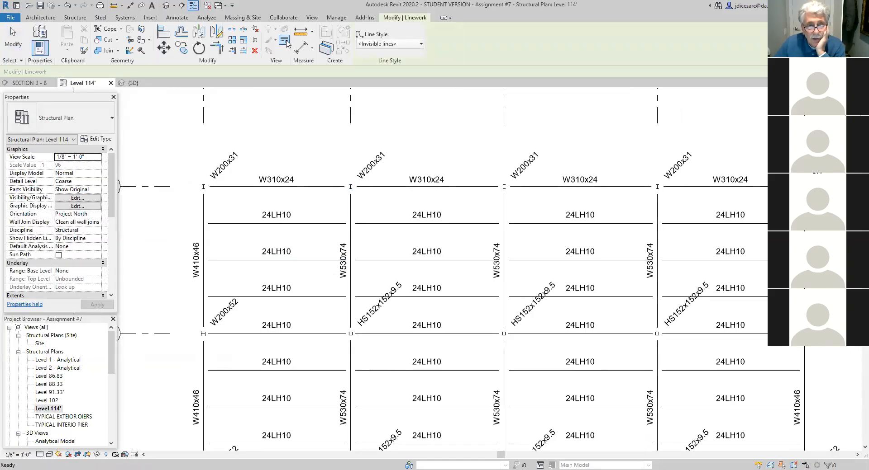
pyautogui.click(308, 261)
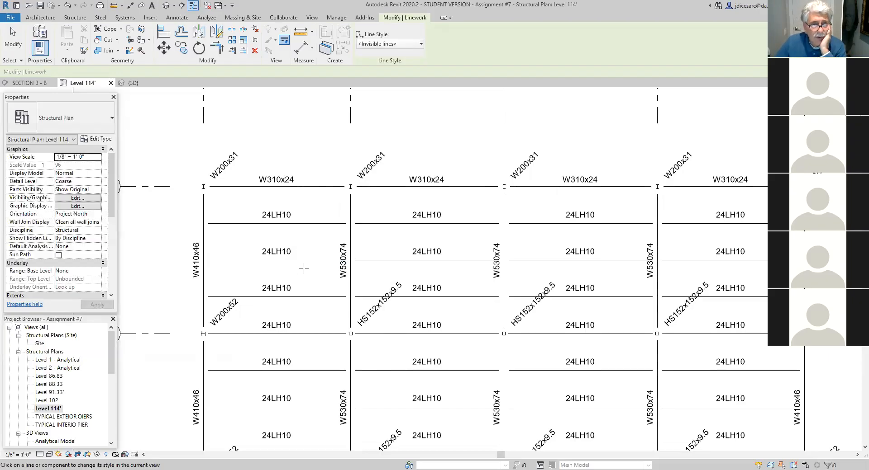
# - Apply <Invisible lines> to the middle joist line in bay B-C and the W360x33 beam line in bay C-D, between grid lines 1 and 2
pyautogui.scroll(-1, 324, 350)
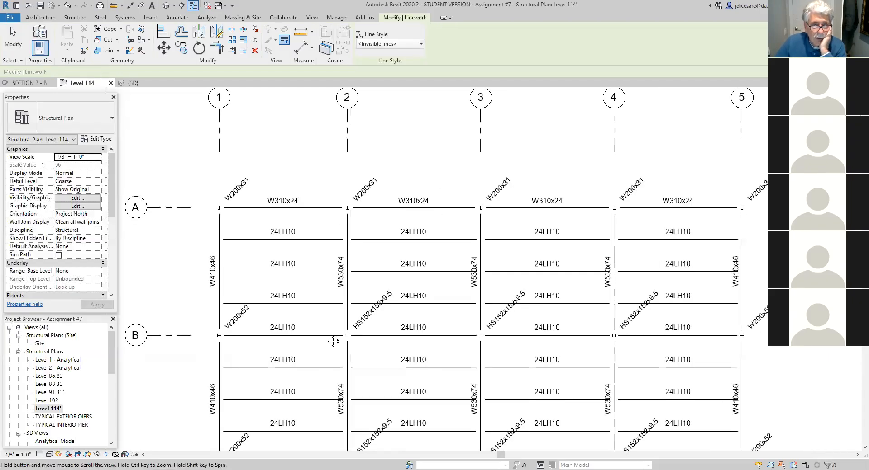
pyautogui.moveTo(333, 341); pyautogui.dragTo(364, 207, button='middle')
pyautogui.scroll(-1, 365, 207)
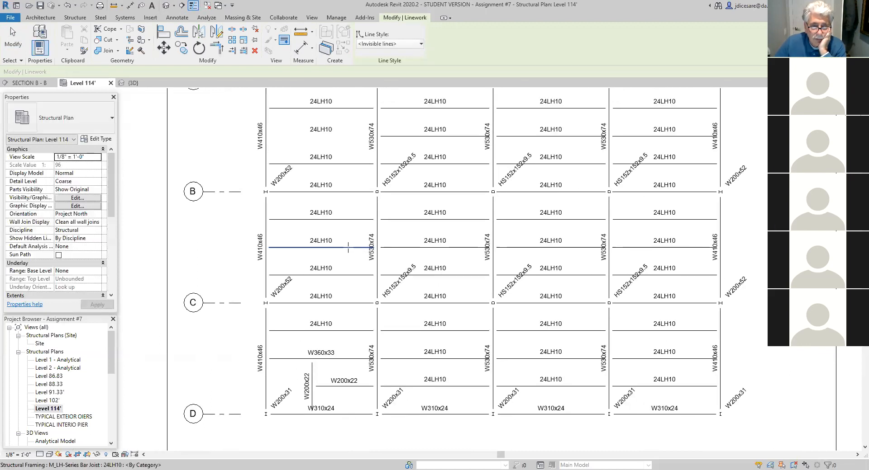
pyautogui.click(348, 247)
pyautogui.click(356, 359)
pyautogui.scroll(3, 346, 260)
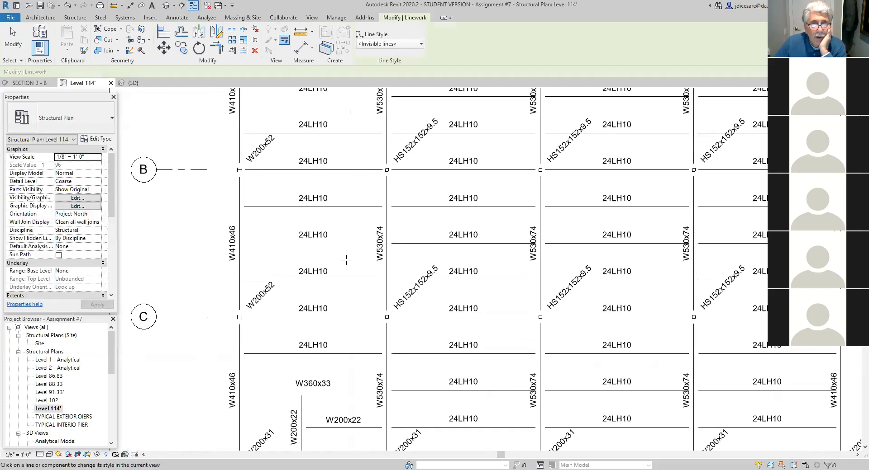
# - Draw a horizontal detail line about 20' 6" long over the hidden joist in bay A-B, from near grid line 1 to short of the W530x74 tag
pyautogui.scroll(-4, 345, 258)
pyautogui.moveTo(337, 244); pyautogui.dragTo(331, 300, button='middle')
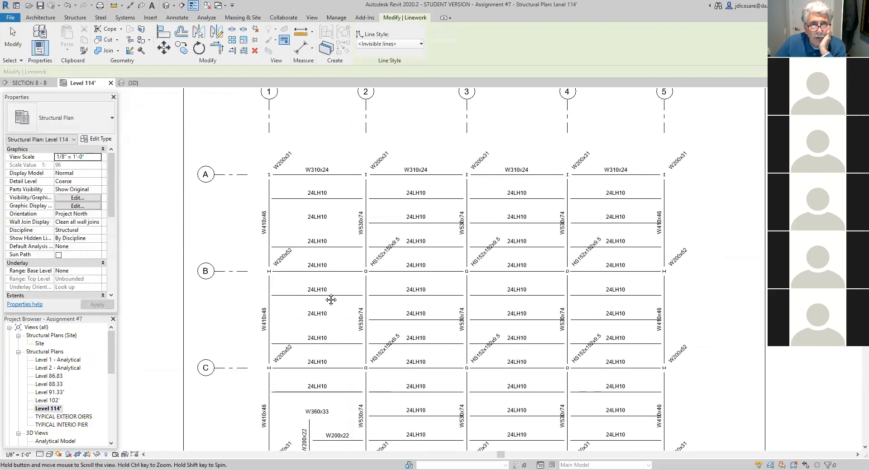
pyautogui.click(177, 18)
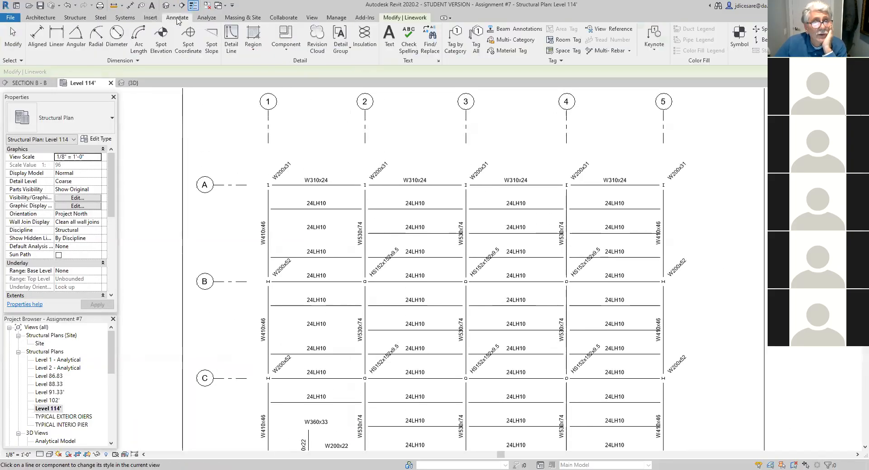
pyautogui.click(232, 41)
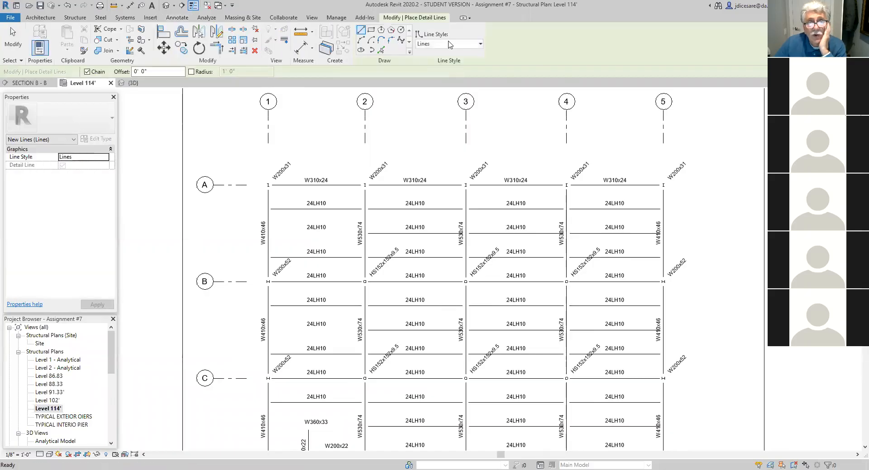
pyautogui.scroll(1, 281, 230)
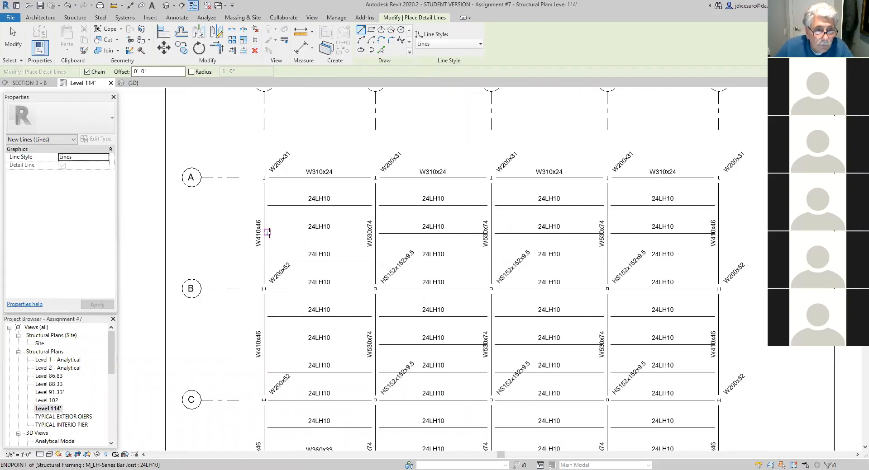
pyautogui.scroll(2, 267, 232)
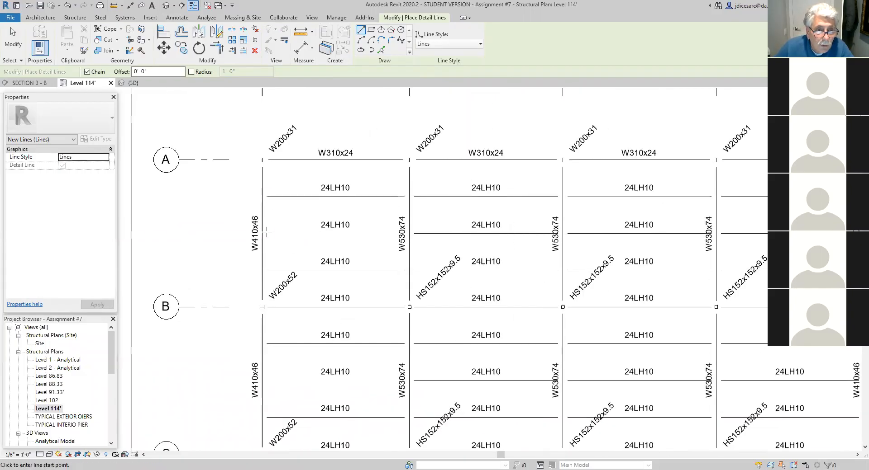
pyautogui.click(267, 232)
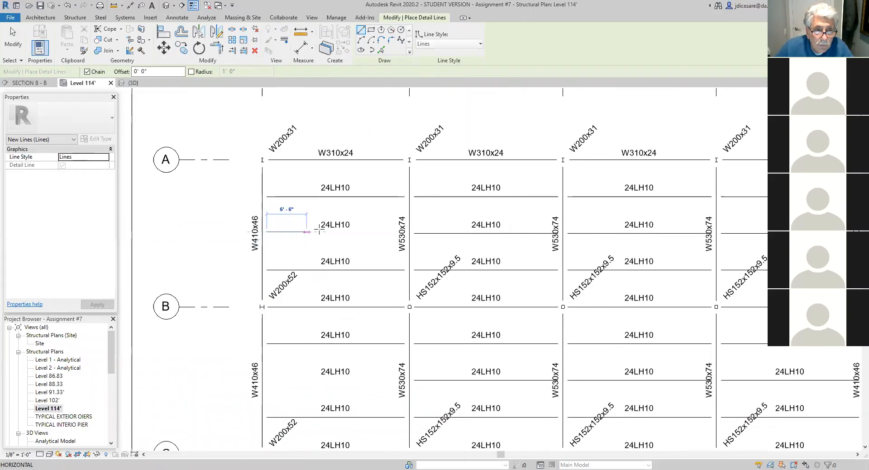
pyautogui.click(393, 232)
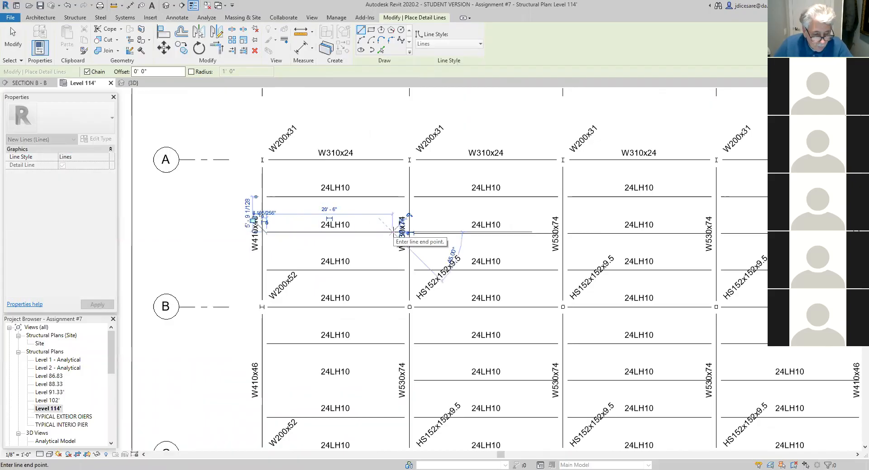
pyautogui.press('Escape')
pyautogui.scroll(-2, 361, 258)
pyautogui.moveTo(361, 258); pyautogui.dragTo(386, 230, button='middle')
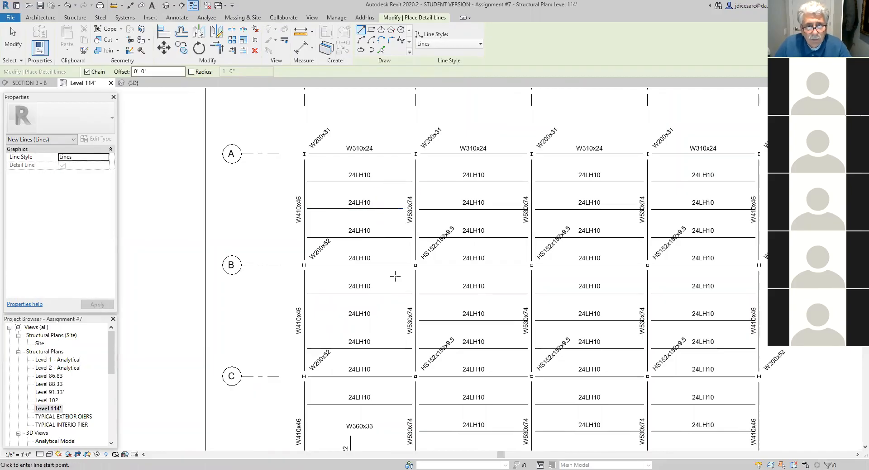
pyautogui.press('Escape')
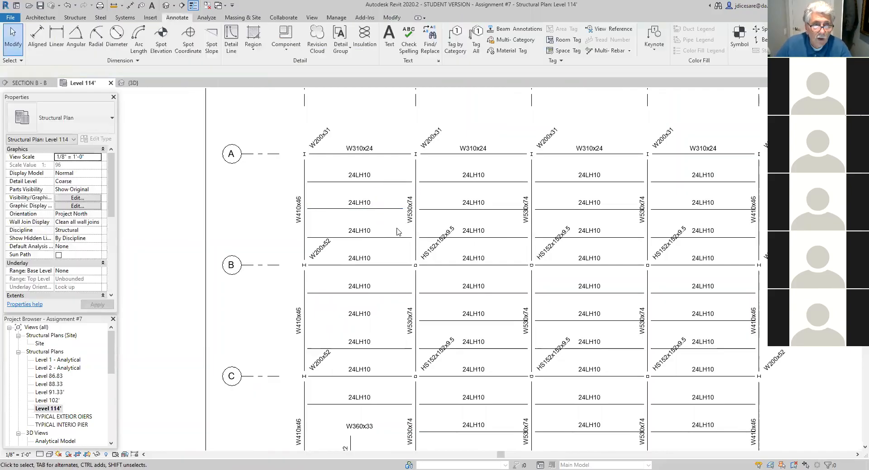
# - Copy the shortened detail line from bay A-B onto the hidden members in bays B-C and C-D between grid lines 1 and 2
pyautogui.click(378, 208)
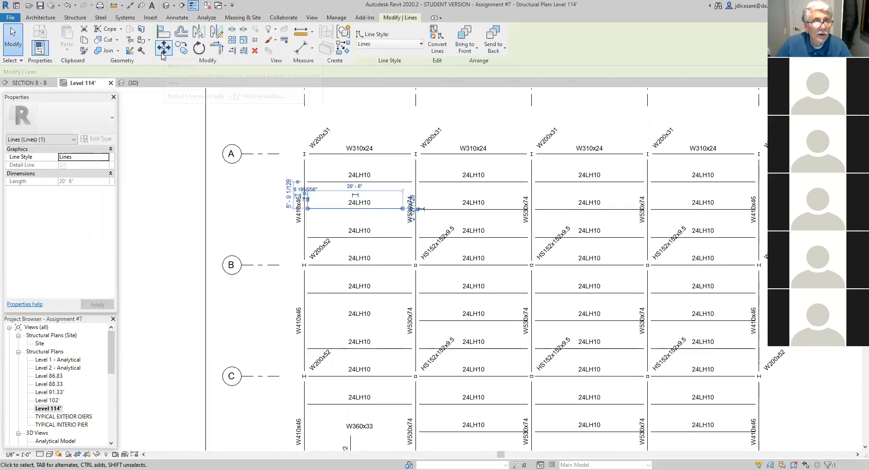
pyautogui.click(183, 49)
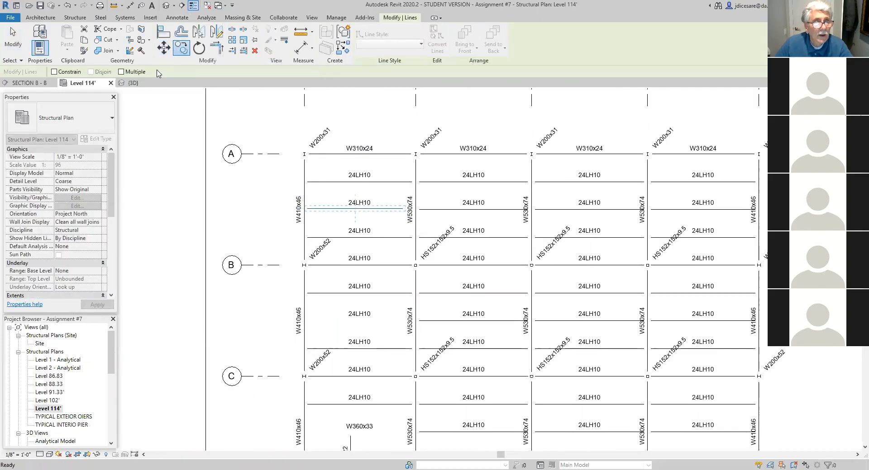
pyautogui.click(121, 72)
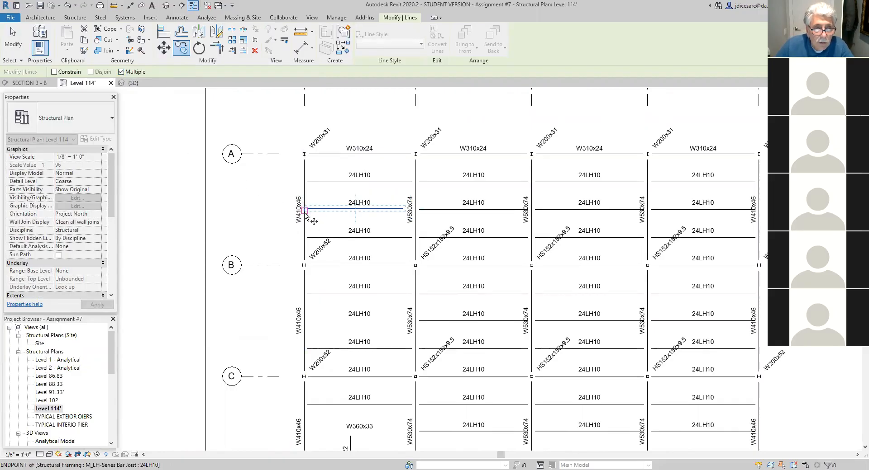
pyautogui.scroll(1, 303, 217)
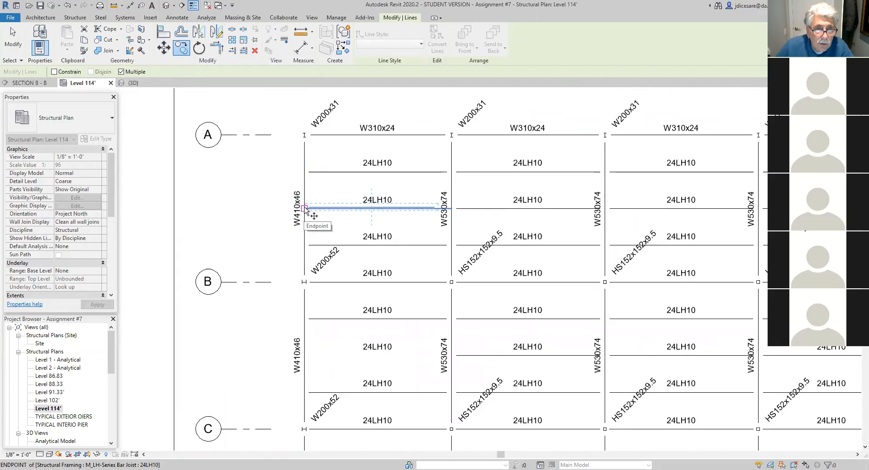
pyautogui.click(304, 207)
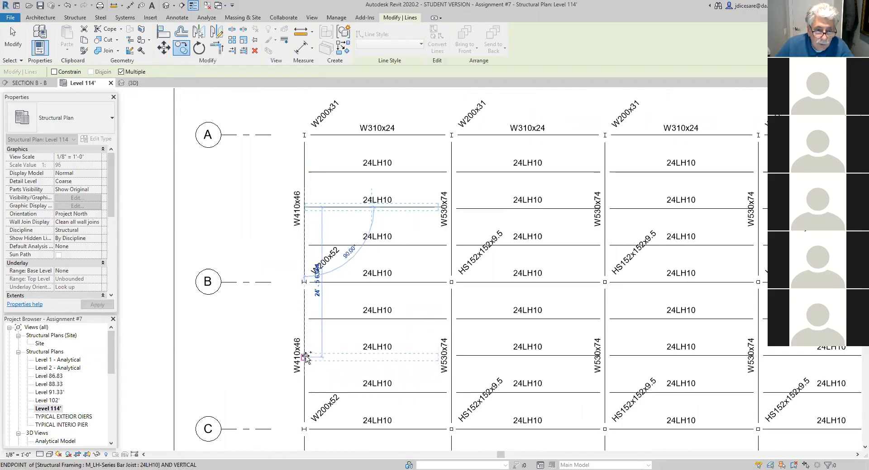
pyautogui.moveTo(343, 376); pyautogui.dragTo(363, 226, button='middle')
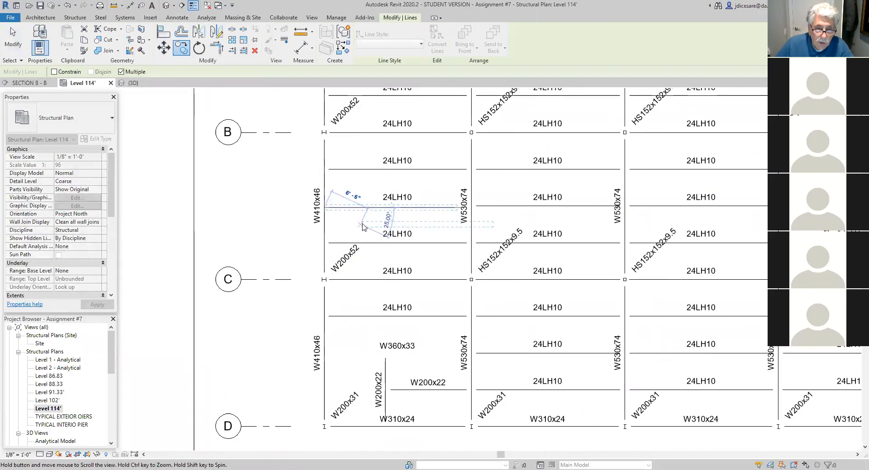
pyautogui.click(324, 357)
pyautogui.press('Escape')
pyautogui.press('Escape')
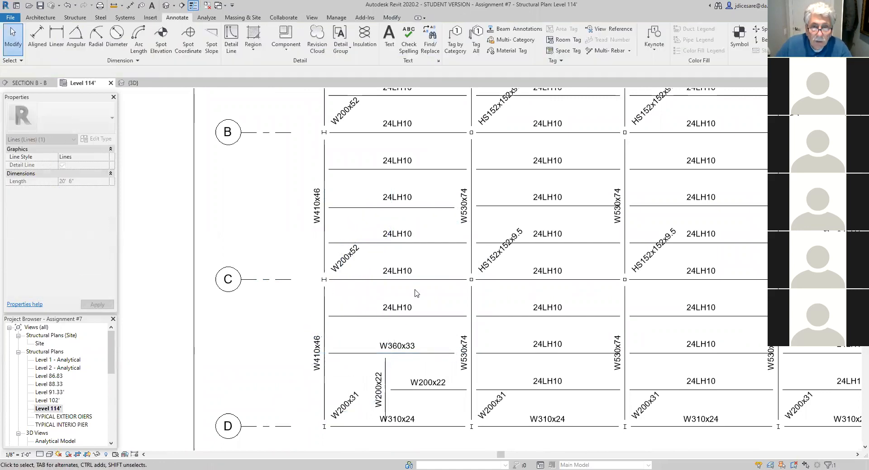
# - Use Linework with <Invisible lines> to hide the middle joist lines between grid lines 4 and 5 in bays A-B, B-C and C-D
pyautogui.scroll(-5, 385, 253)
pyautogui.moveTo(395, 219); pyautogui.dragTo(338, 260, button='middle')
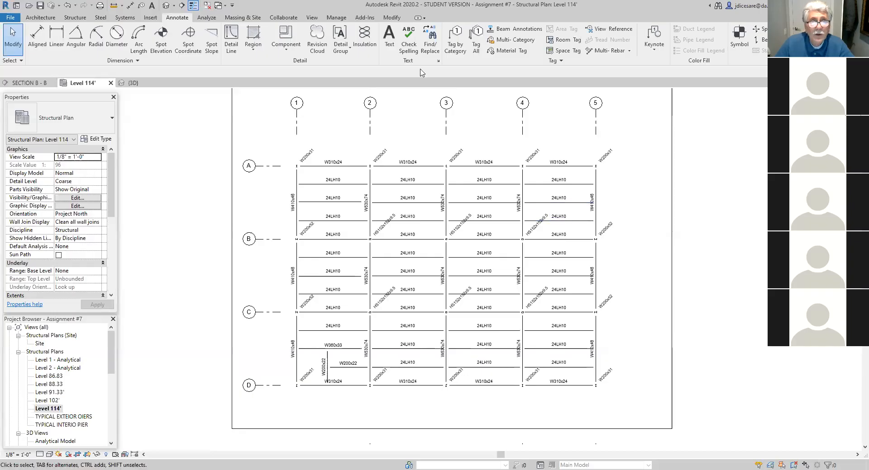
pyautogui.click(392, 17)
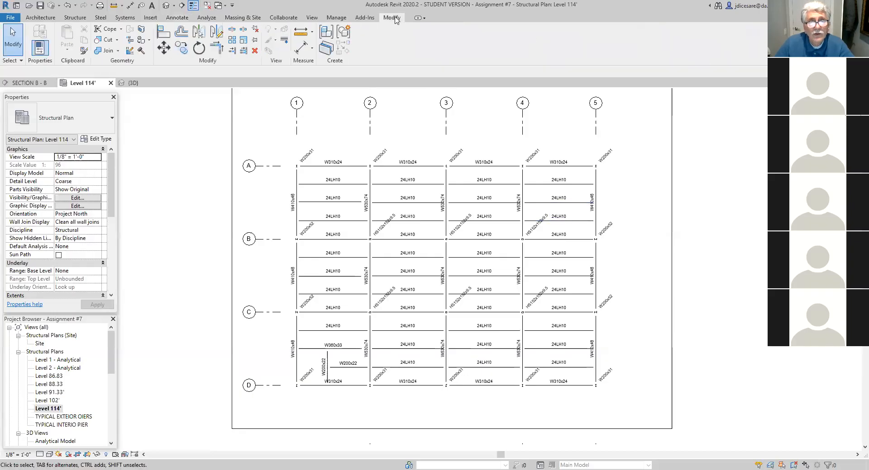
pyautogui.click(284, 40)
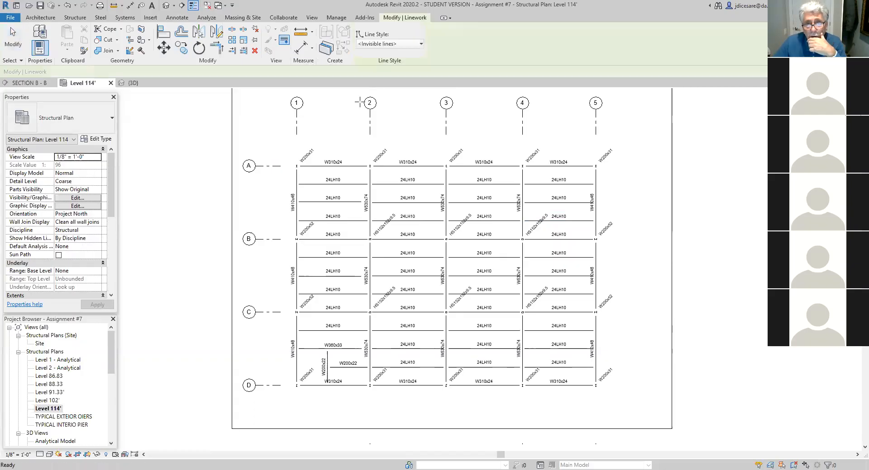
pyautogui.click(575, 202)
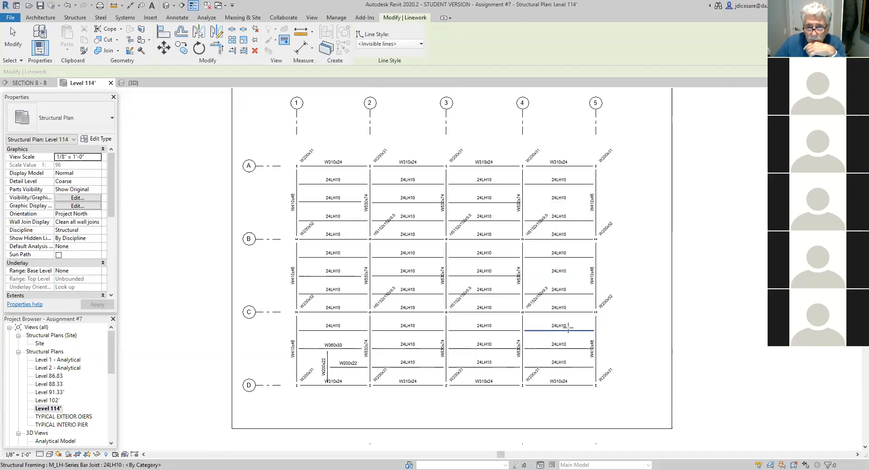
pyautogui.click(569, 348)
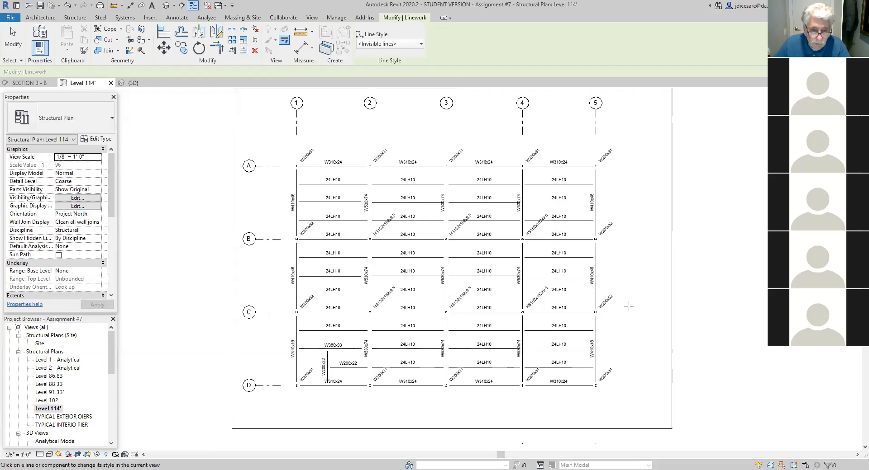
pyautogui.press('Escape')
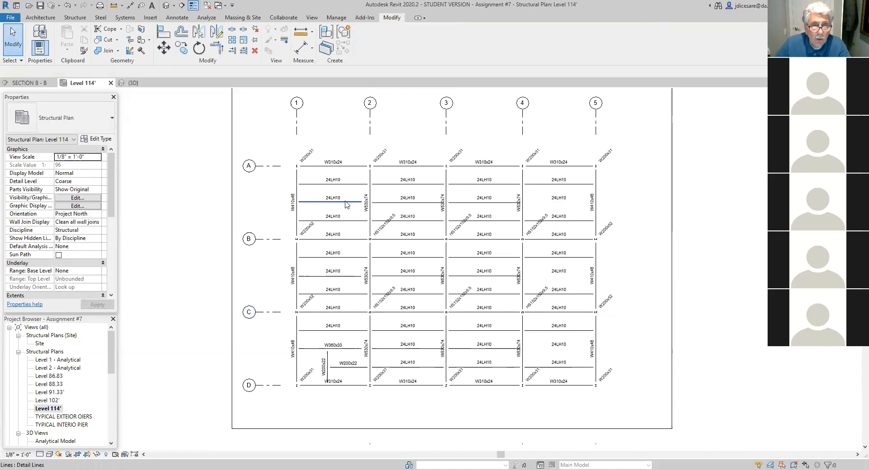
# - Copy the three shortened detail lines from between grid lines 1 and 2 to between 4 and 5, from column C-1 to column C-4
pyautogui.click(346, 202)
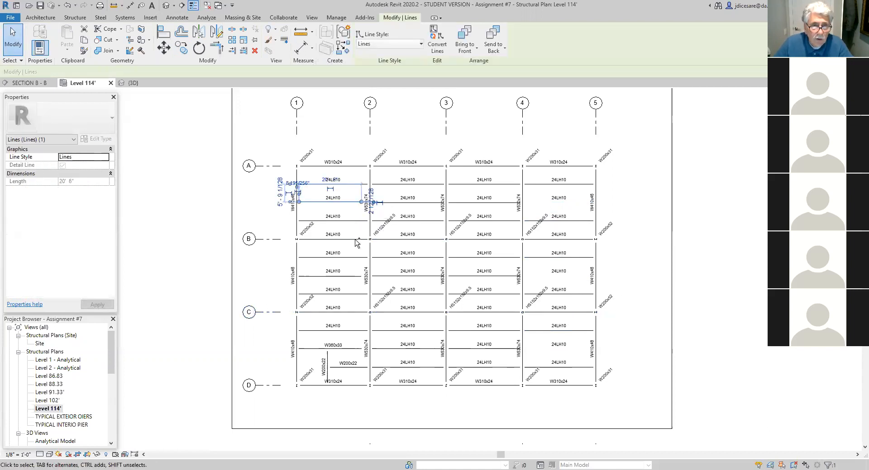
pyautogui.keyDown('ctrl'); pyautogui.click(347, 276); pyautogui.keyUp('ctrl')
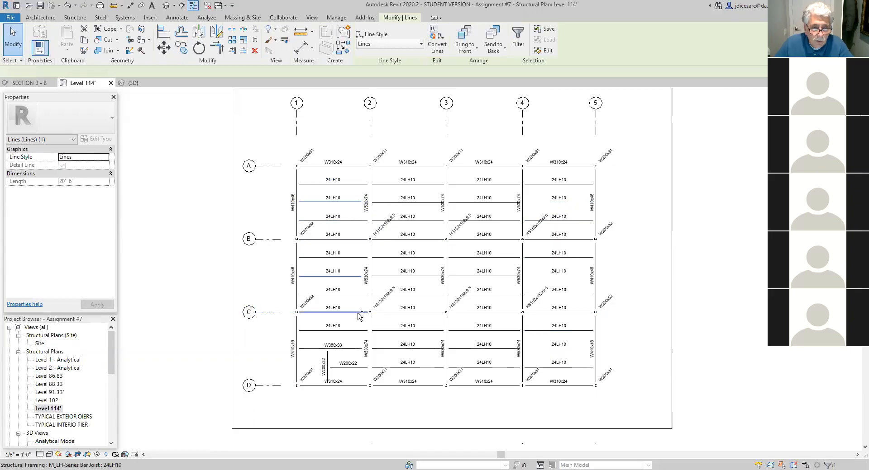
pyautogui.keyDown('ctrl'); pyautogui.click(355, 351); pyautogui.keyUp('ctrl')
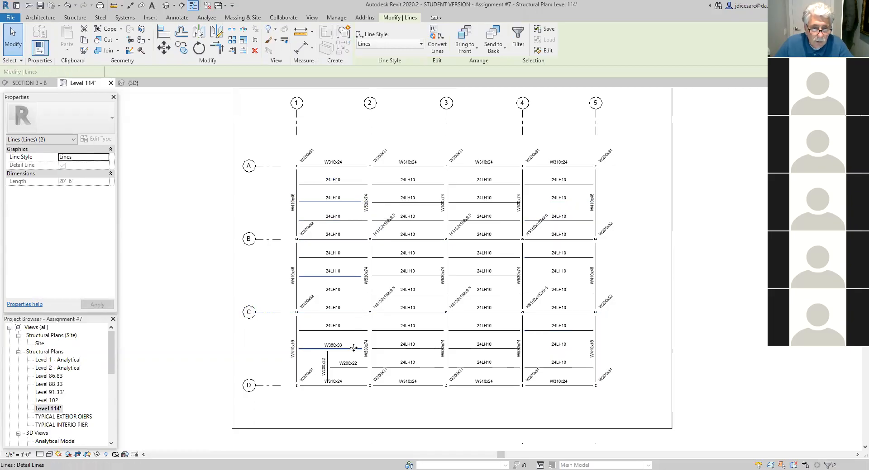
pyautogui.click(182, 48)
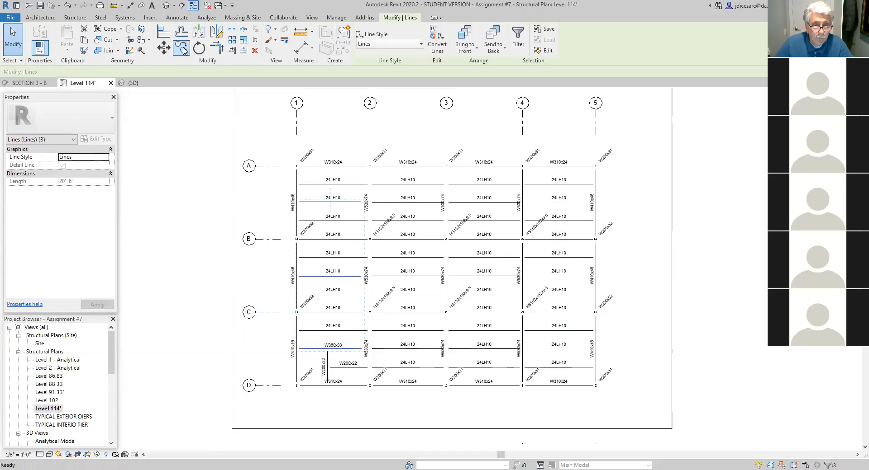
pyautogui.scroll(2, 294, 359)
pyautogui.scroll(5, 294, 353)
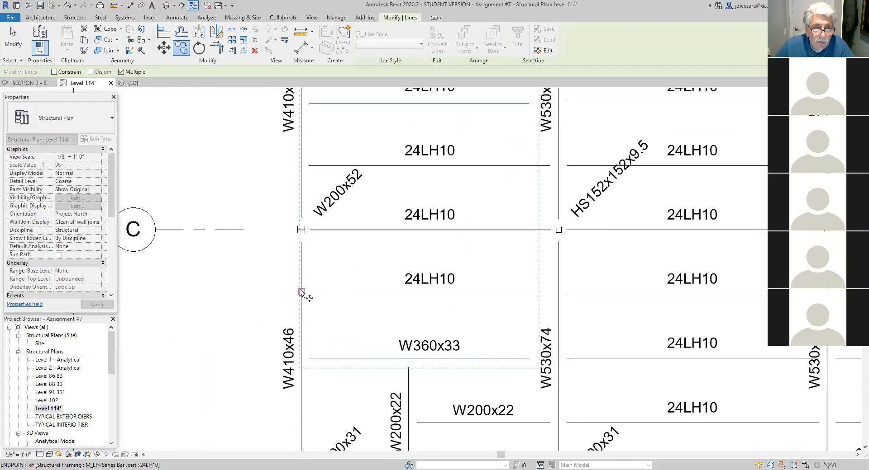
pyautogui.scroll(2, 300, 292)
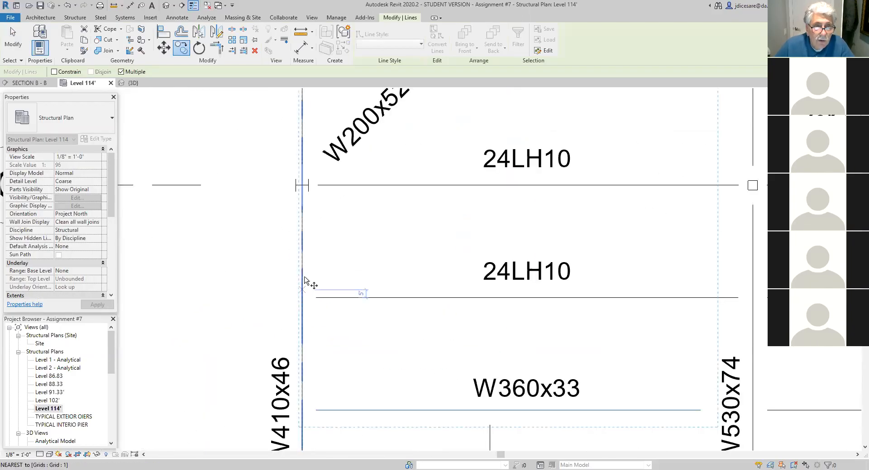
pyautogui.click(302, 186)
pyautogui.scroll(-3, 556, 208)
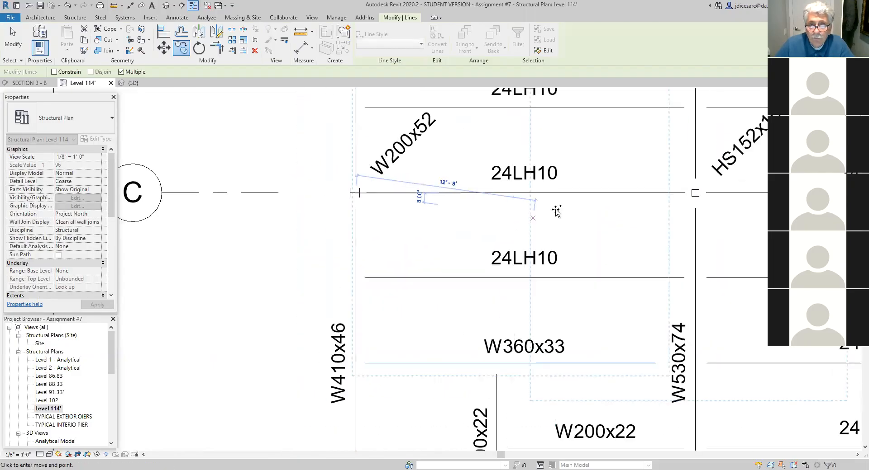
pyautogui.scroll(-1, 571, 200)
pyautogui.moveTo(576, 204); pyautogui.dragTo(104, 162, button='middle')
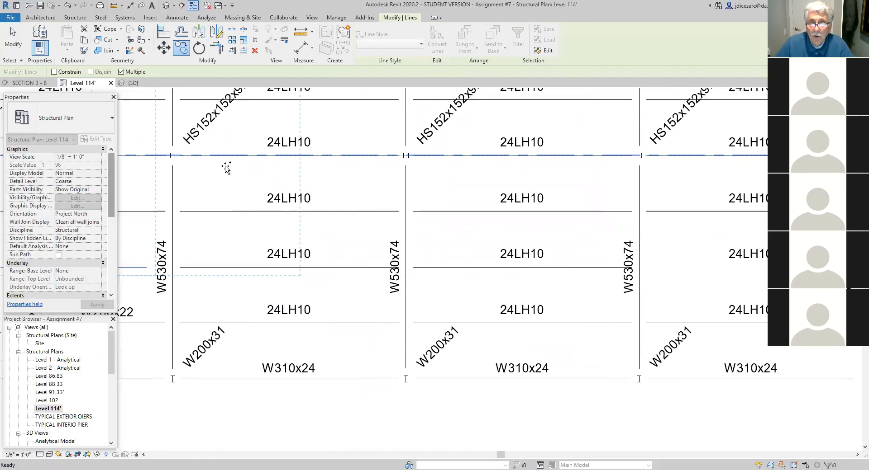
pyautogui.moveTo(569, 166); pyautogui.dragTo(328, 156, button='middle')
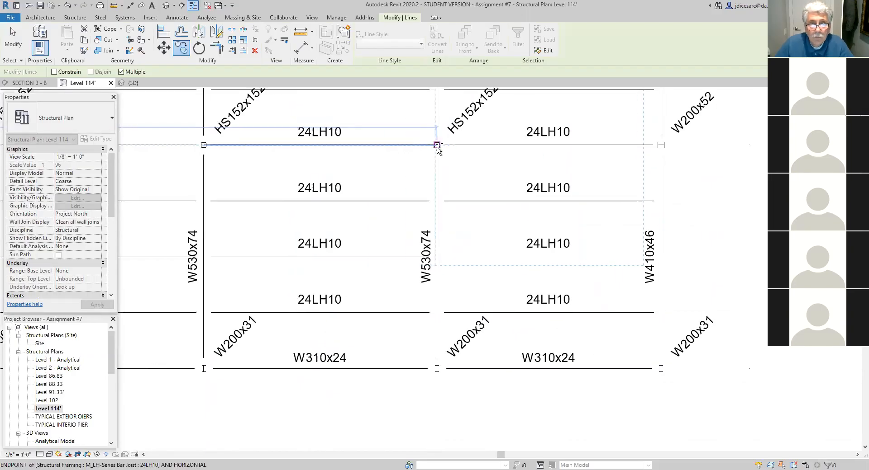
pyautogui.click(437, 146)
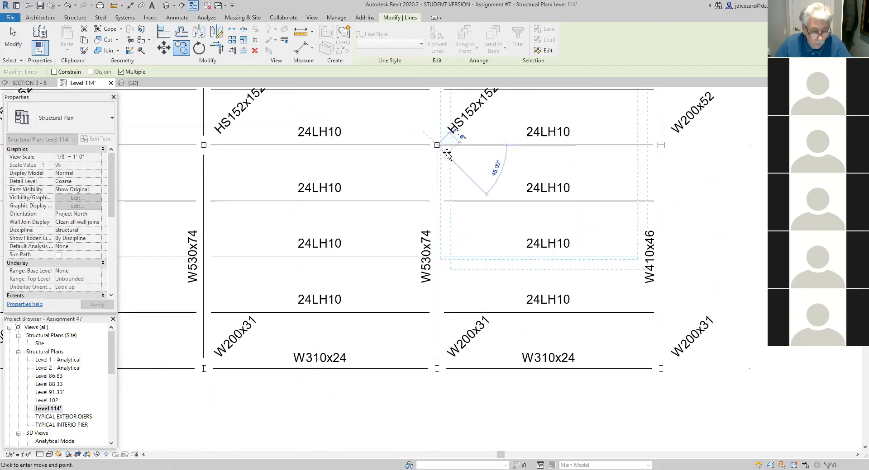
pyautogui.scroll(-6, 425, 312)
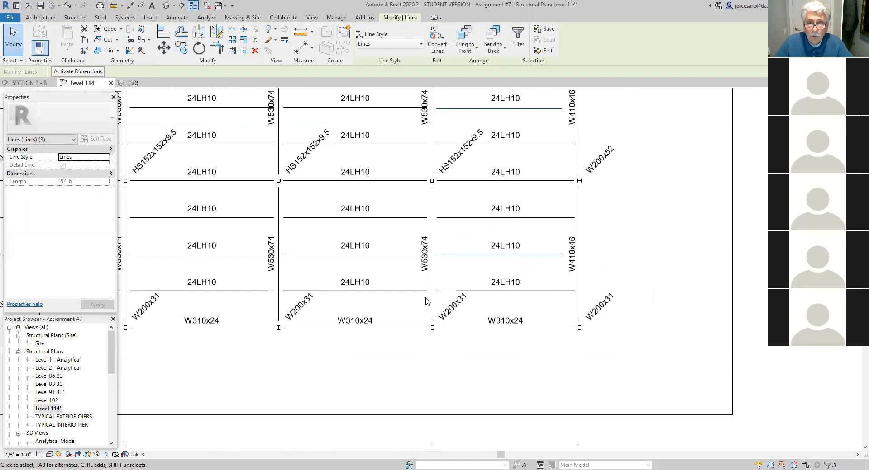
pyautogui.scroll(3, 440, 350)
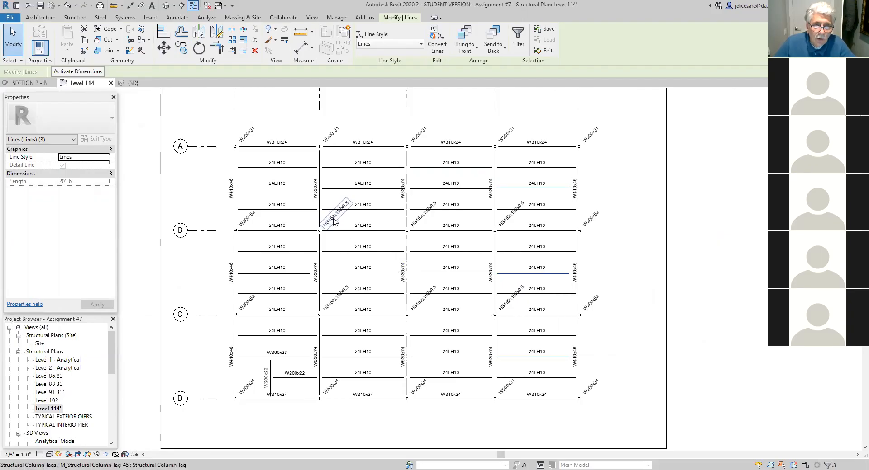
pyautogui.scroll(5, 333, 221)
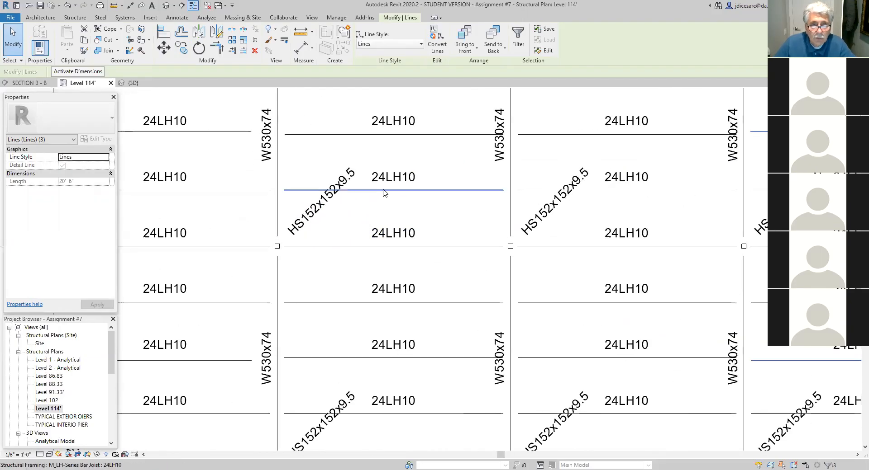
pyautogui.click(384, 192)
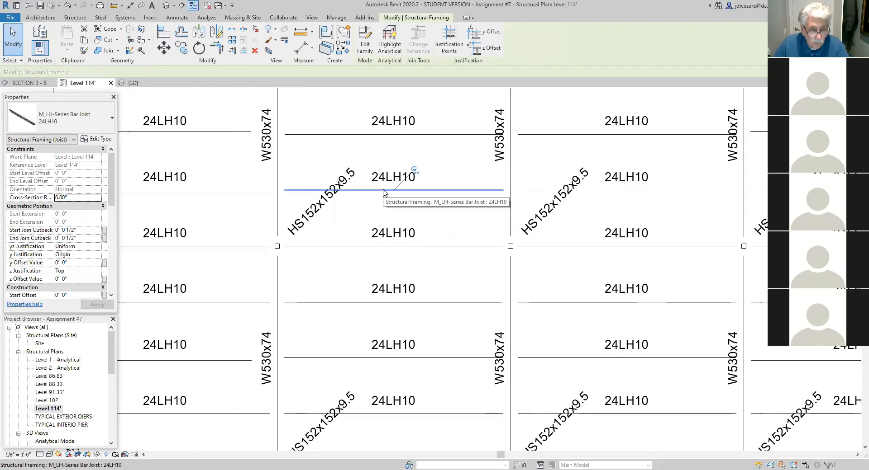
pyautogui.press('Escape')
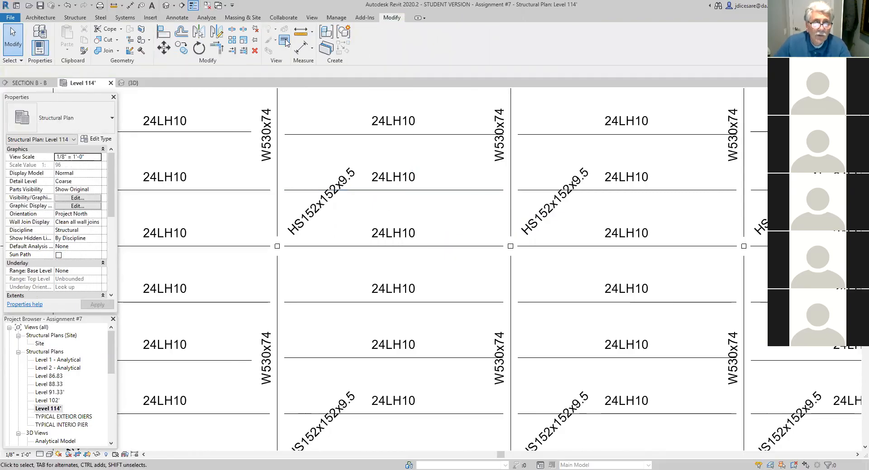
pyautogui.click(284, 41)
pyautogui.press('Escape')
pyautogui.click(398, 191)
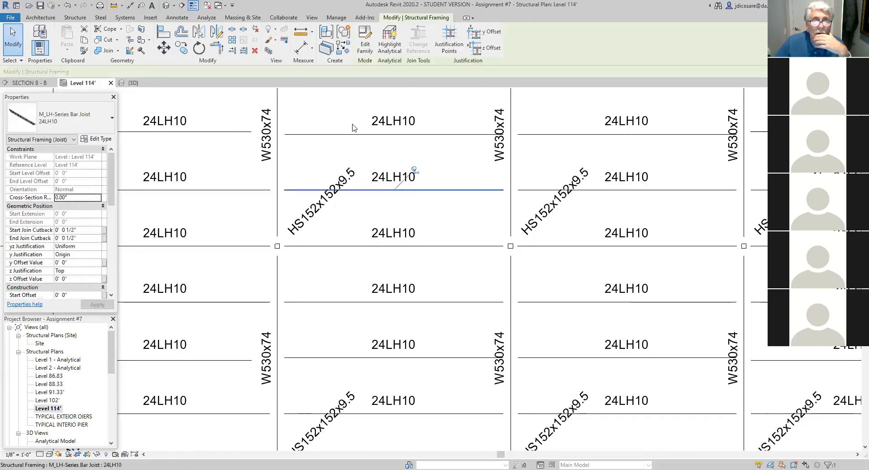
pyautogui.press('Escape')
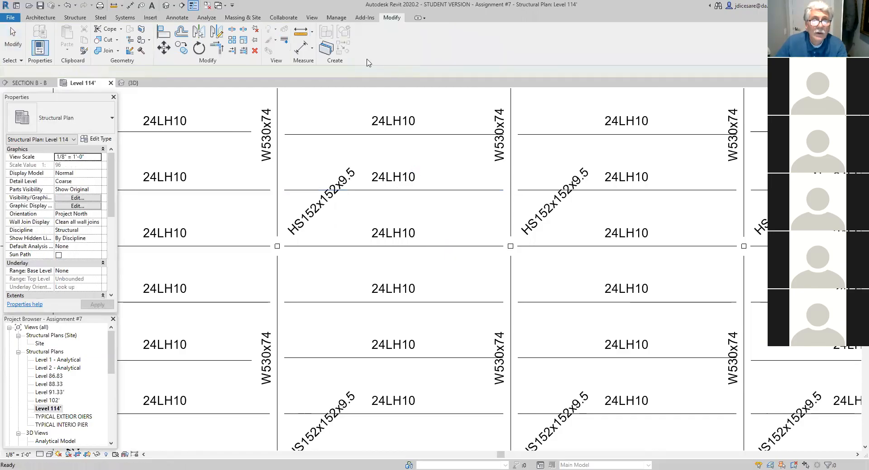
# - Apply <Invisible lines> Linework to the joists crossing the HS152x152x9.5 tags just above grid lines B and C, between grid lines 2 and 4
pyautogui.click(284, 41)
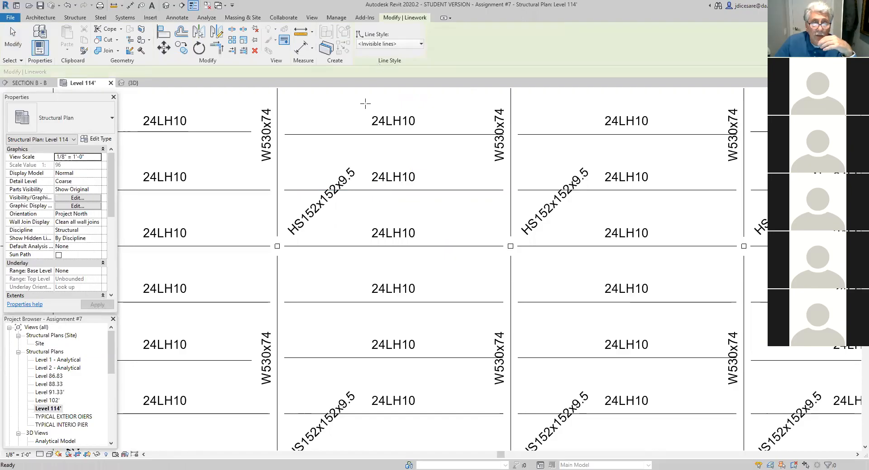
pyautogui.click(357, 189)
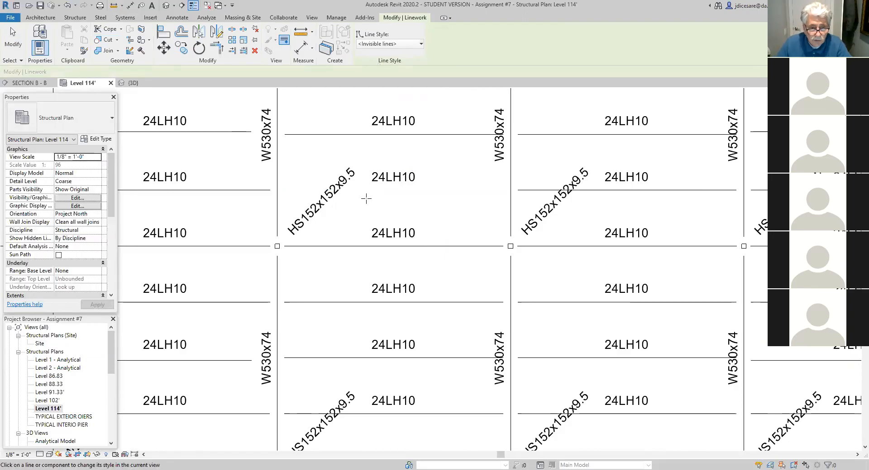
pyautogui.click(543, 190)
pyautogui.moveTo(489, 302); pyautogui.dragTo(514, 142, button='middle')
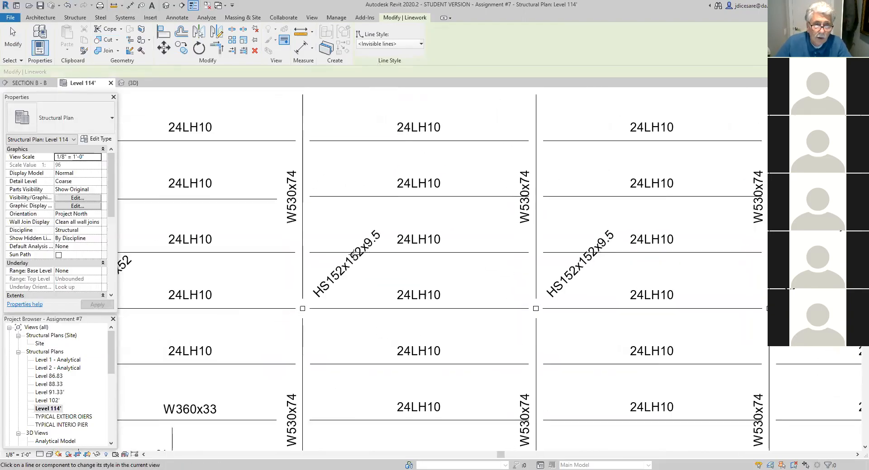
pyautogui.click(346, 252)
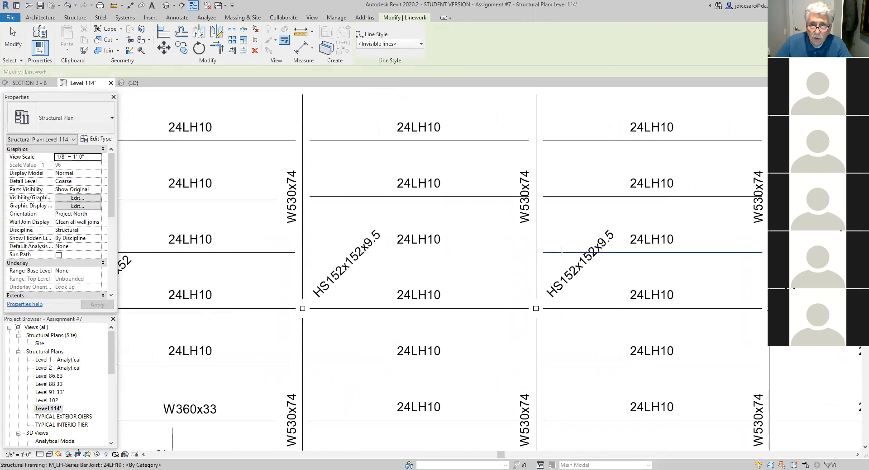
pyautogui.scroll(-1, 476, 269)
pyautogui.moveTo(481, 272); pyautogui.dragTo(493, 124, button='middle')
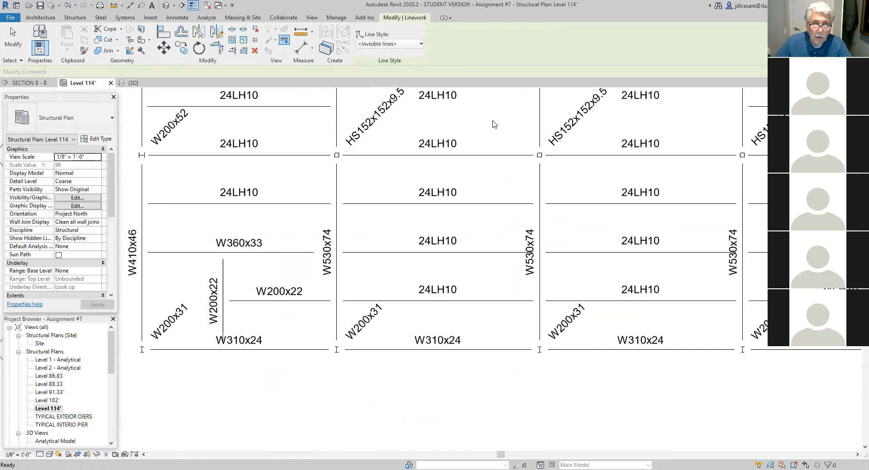
# - Apply <Invisible lines> Linework to the joists crossing the HS152x152x9.5 tags just above grid lines B and C, between grid lines 4 and 5
pyautogui.scroll(-4, 466, 259)
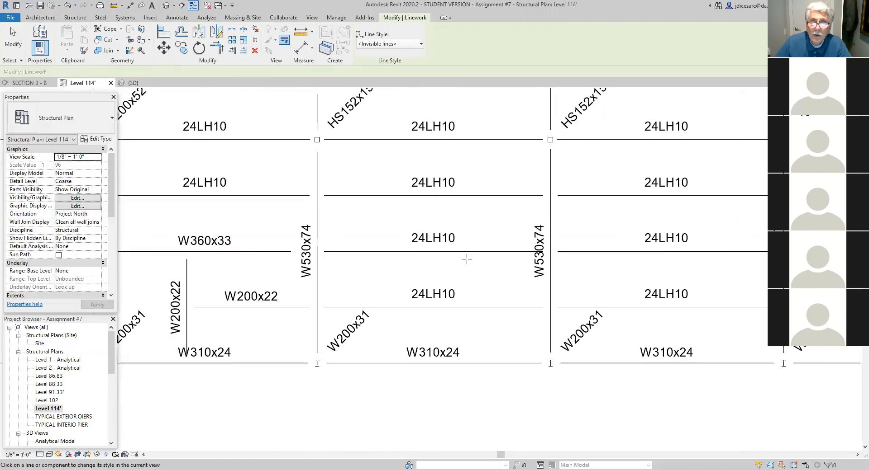
pyautogui.moveTo(471, 248); pyautogui.dragTo(293, 341, button='middle')
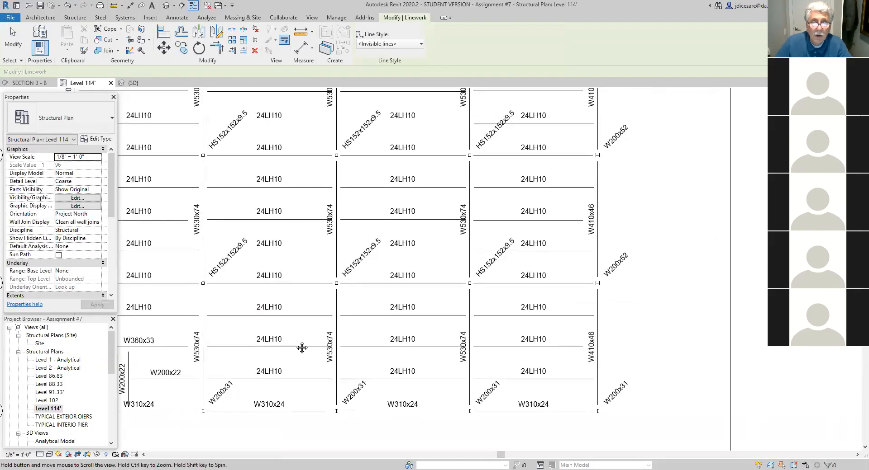
pyautogui.click(487, 123)
pyautogui.click(481, 250)
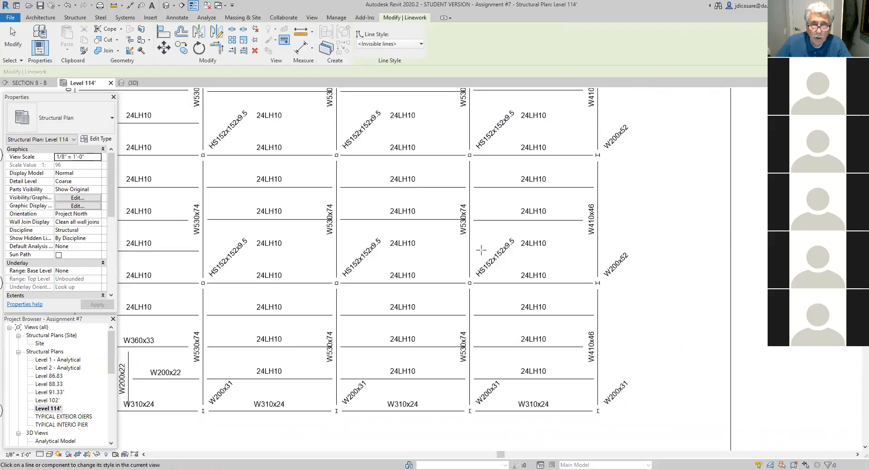
pyautogui.scroll(-3, 452, 249)
pyautogui.moveTo(385, 256); pyautogui.dragTo(545, 303, button='middle')
pyautogui.scroll(2, 435, 237)
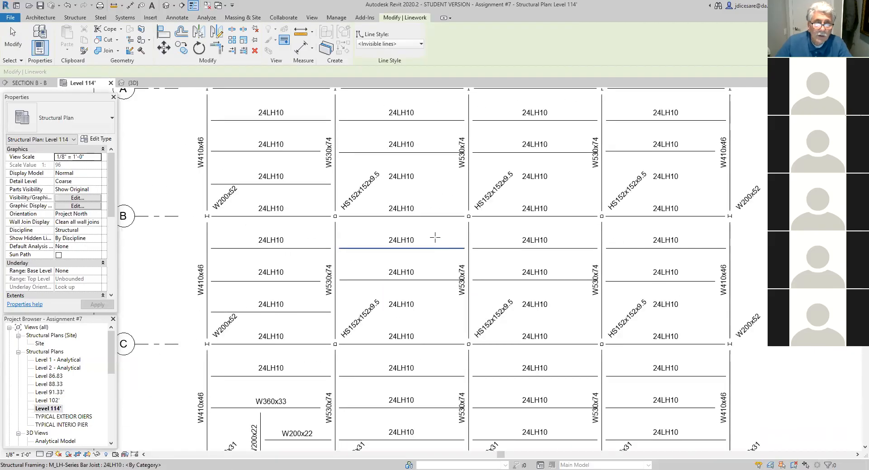
# - Draw two detail lines along the hidden joist above column B-2, one on each side of the HS152x152x9.5 tag, the first about 3' 10" long
pyautogui.click(176, 18)
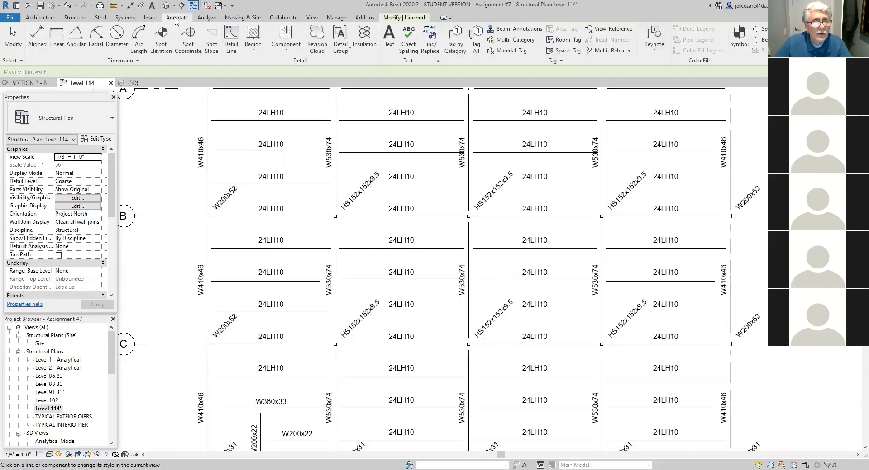
pyautogui.click(231, 38)
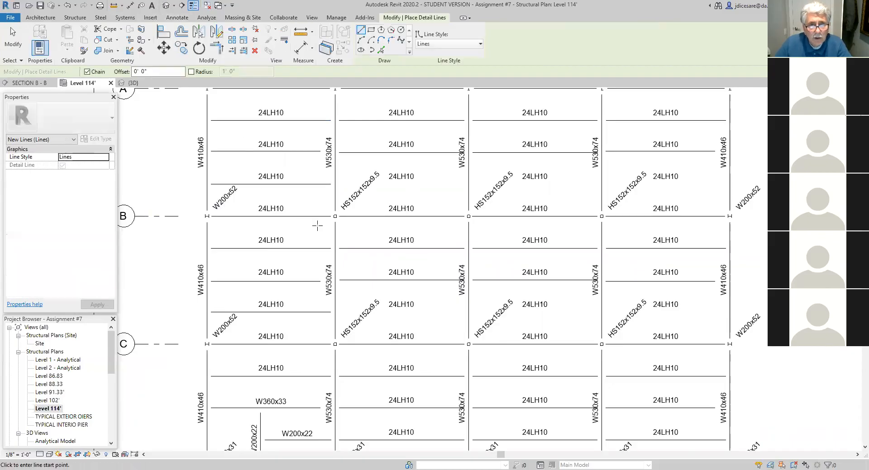
pyautogui.scroll(3, 316, 221)
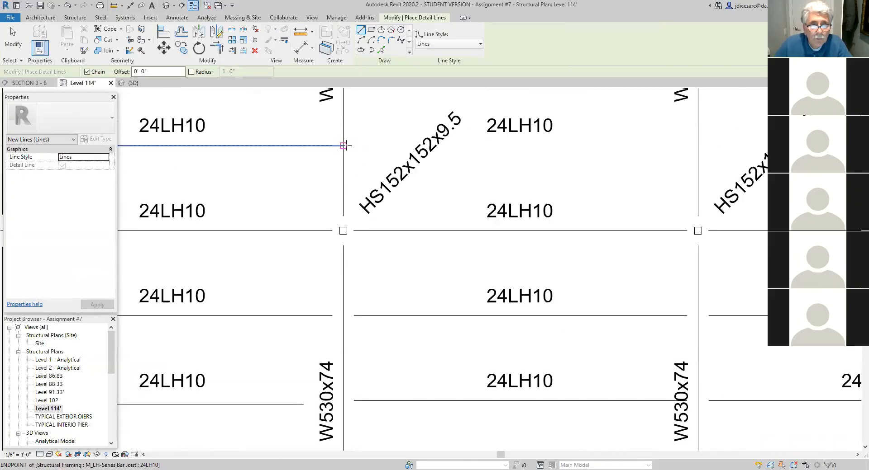
pyautogui.click(343, 145)
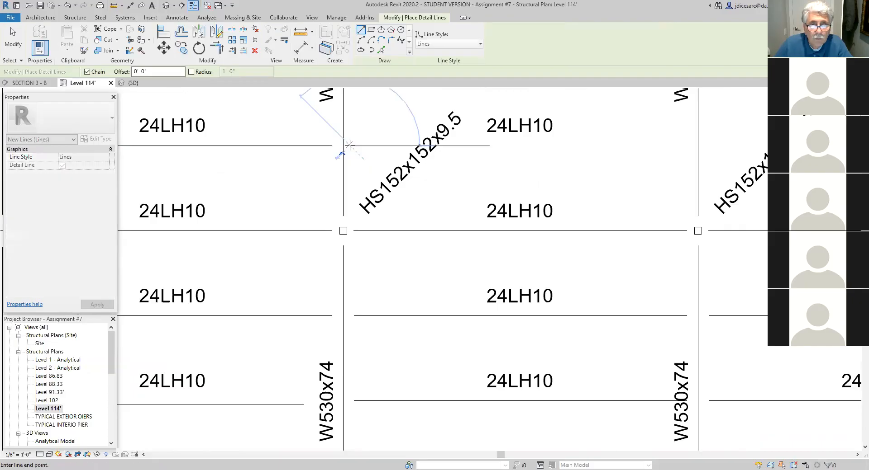
pyautogui.click(403, 145)
pyautogui.press('Escape')
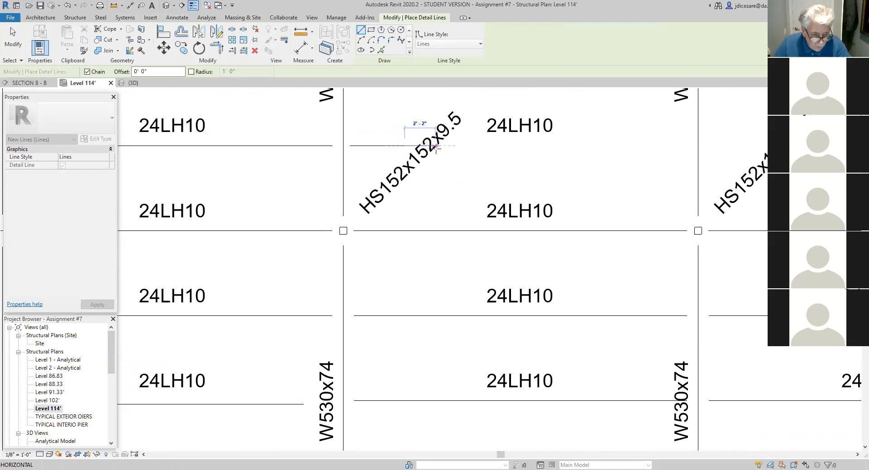
pyautogui.click(451, 146)
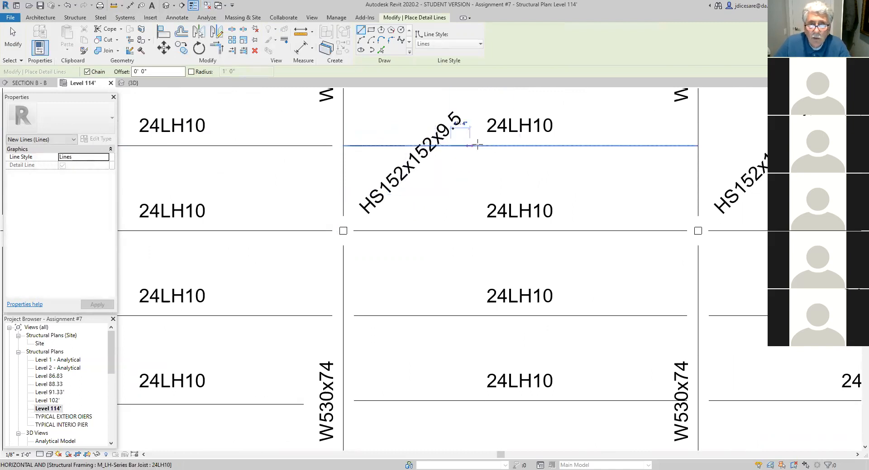
pyautogui.click(687, 146)
pyautogui.press('Escape')
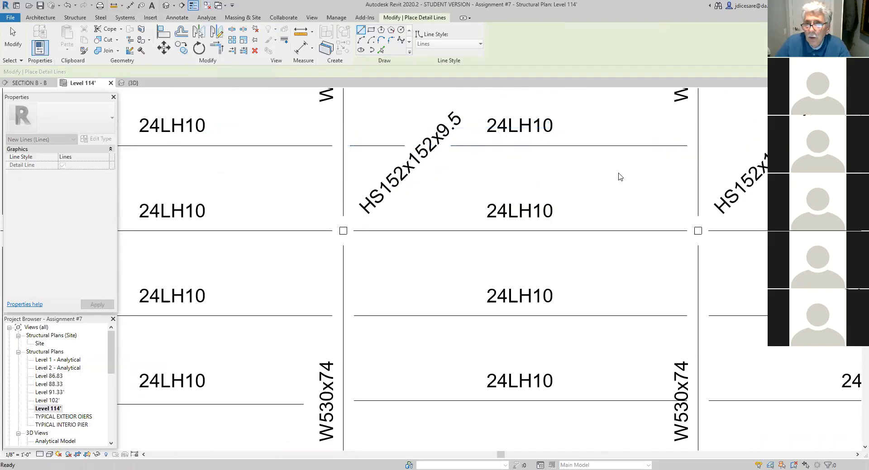
pyautogui.scroll(-2, 615, 203)
pyautogui.scroll(-3, 614, 203)
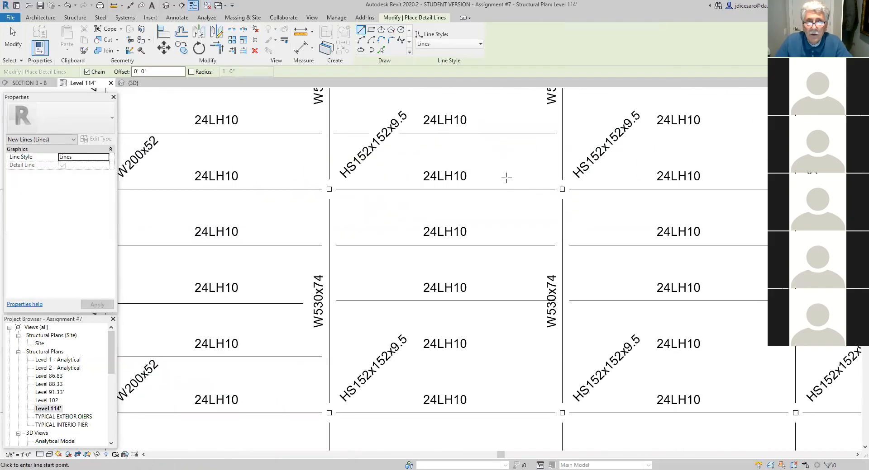
pyautogui.moveTo(490, 176); pyautogui.dragTo(492, 190, button='middle')
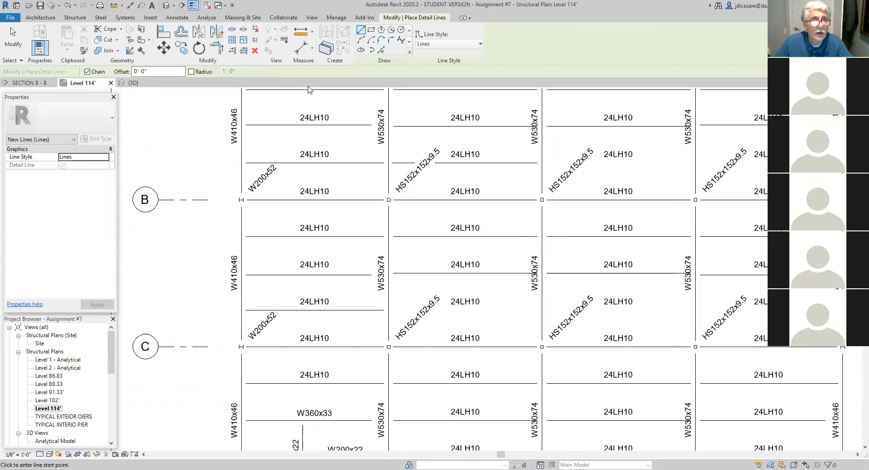
pyautogui.press('Escape')
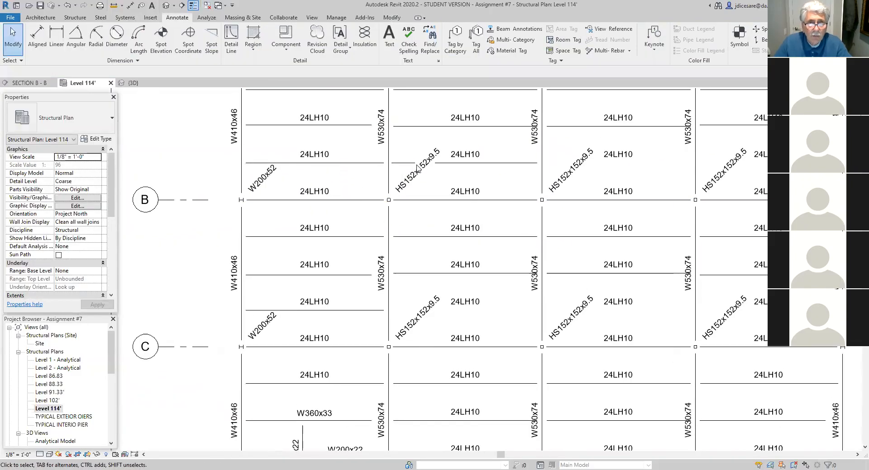
# - Copy the two detail lines from the joist endpoint to the hidden joist above B in bay 3-4 and those above C in bays 2-3 and 3-4
pyautogui.click(405, 162)
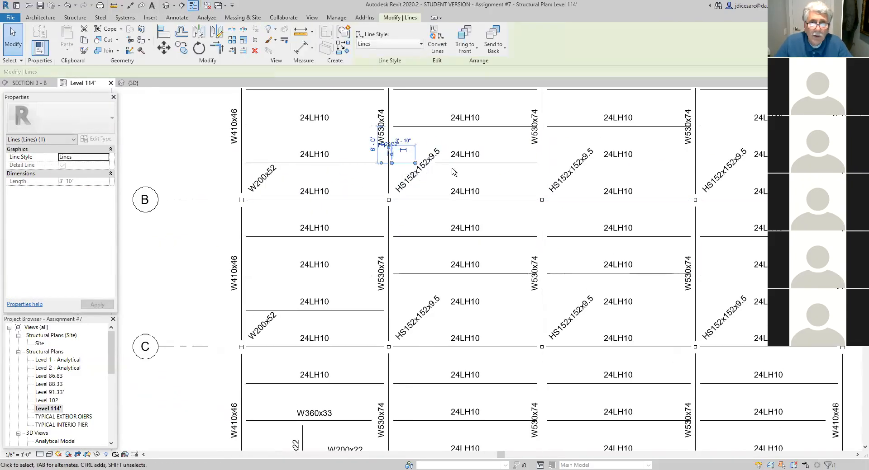
pyautogui.keyDown('ctrl'); pyautogui.click(485, 163); pyautogui.keyUp('ctrl')
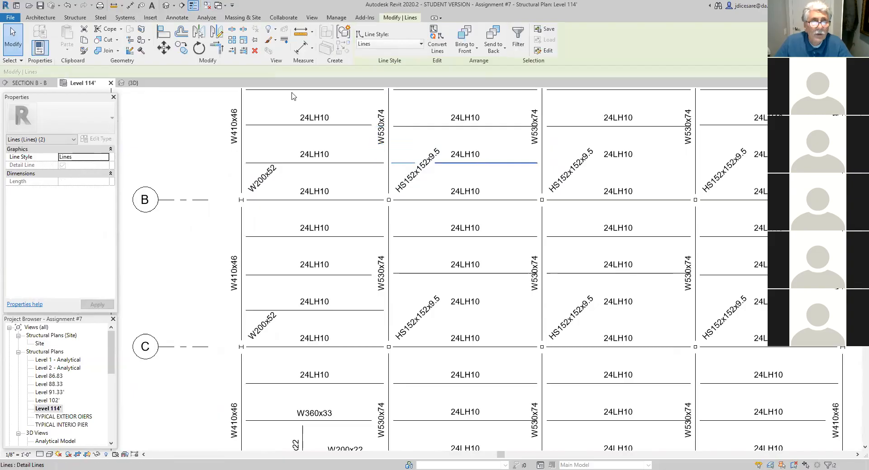
pyautogui.click(181, 49)
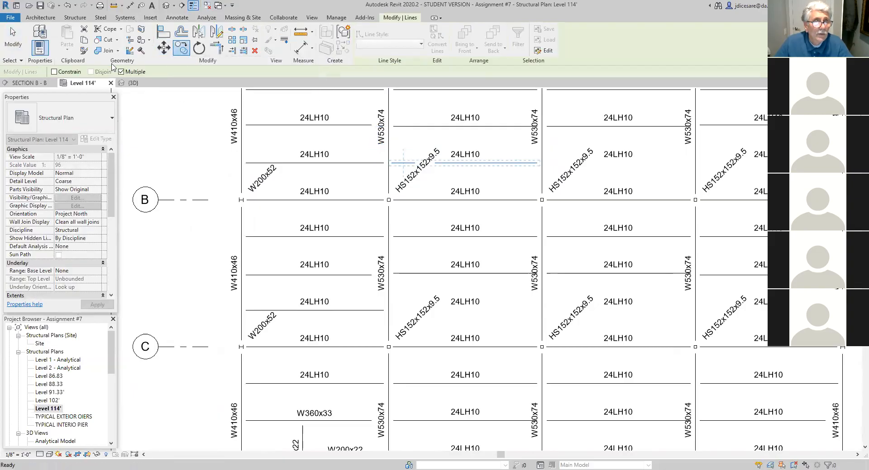
pyautogui.scroll(2, 401, 193)
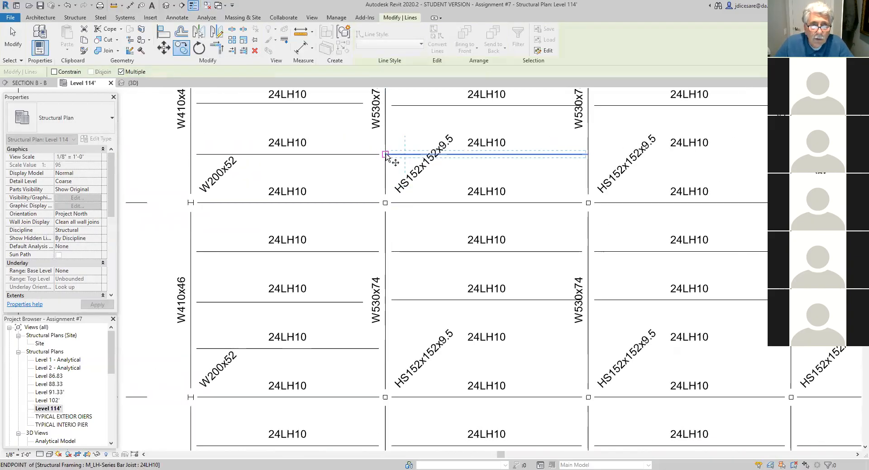
pyautogui.click(385, 155)
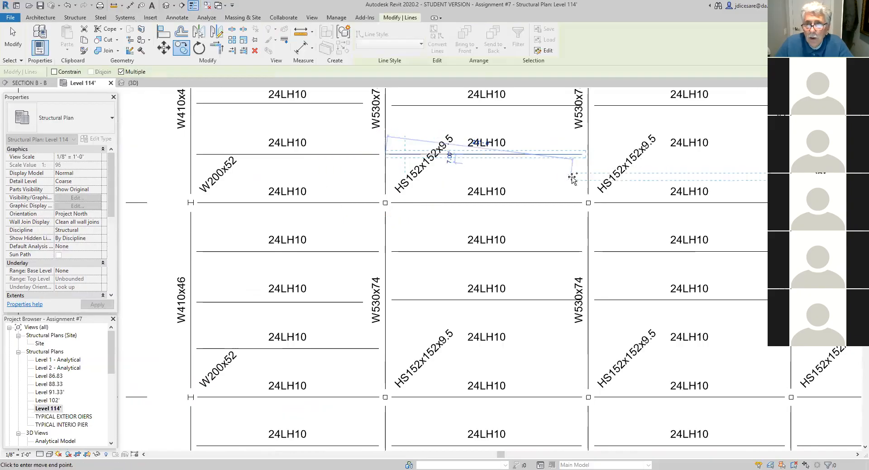
pyautogui.click(588, 154)
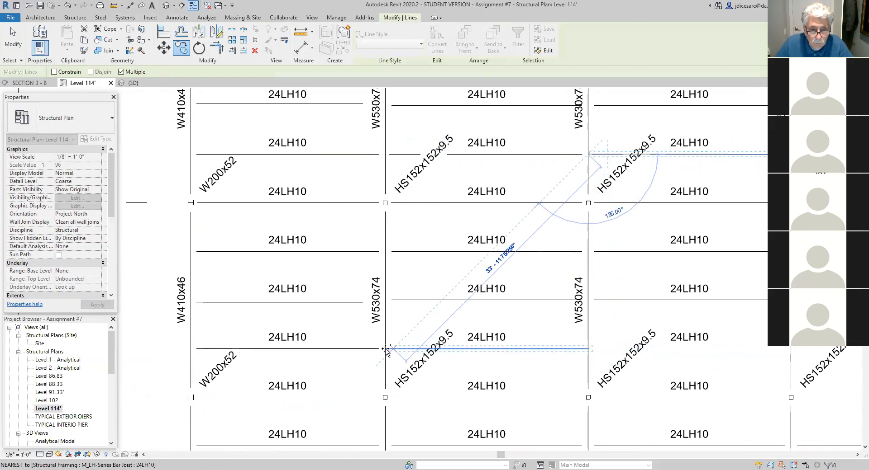
pyautogui.click(387, 350)
pyautogui.click(588, 349)
# - Place further copies of the two detail lines on the hidden joists above grid lines B and C between grid lines 4 and 5
pyautogui.moveTo(588, 350); pyautogui.dragTo(148, 358, button='middle')
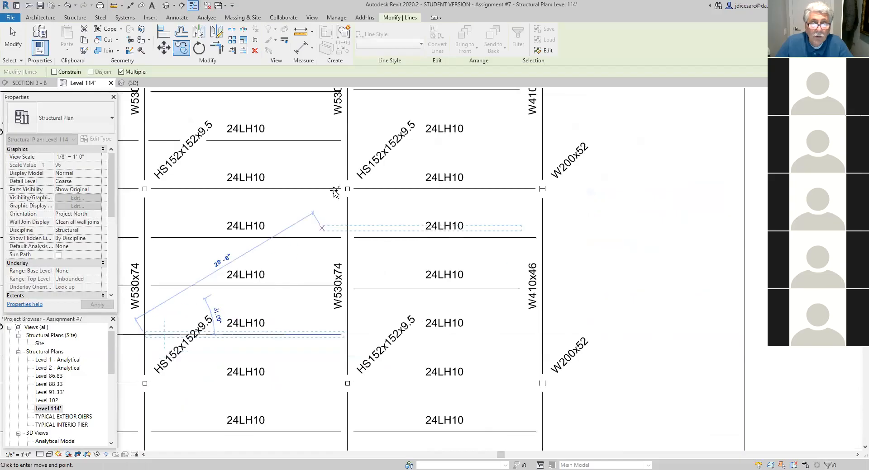
pyautogui.click(348, 141)
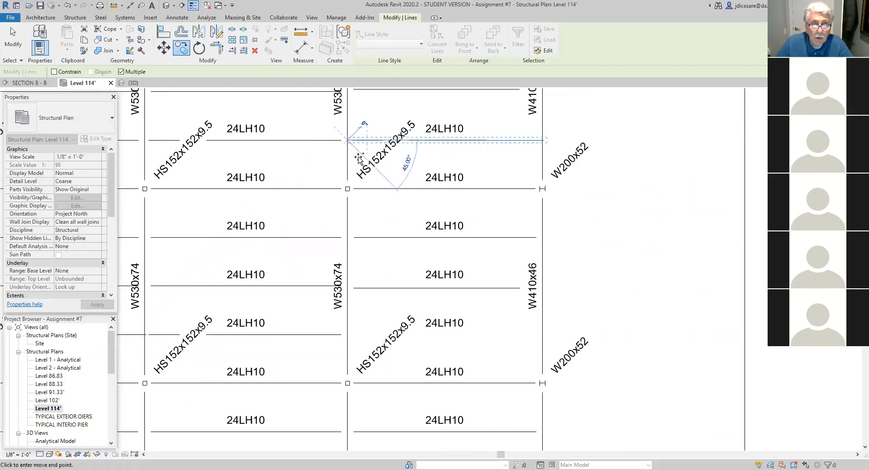
pyautogui.click(348, 336)
pyautogui.press('Escape')
pyautogui.press('Escape')
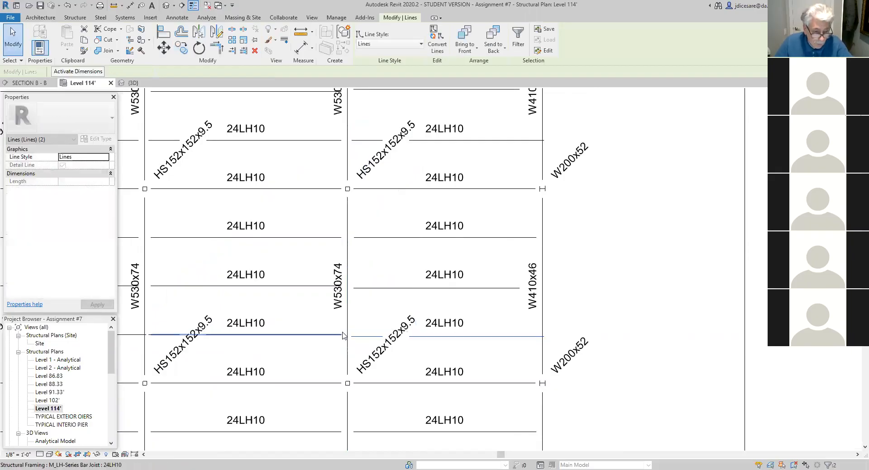
# - Lower the aligned bubble ends of grid lines 1 to 5 slightly toward the plan
pyautogui.scroll(-5, 342, 336)
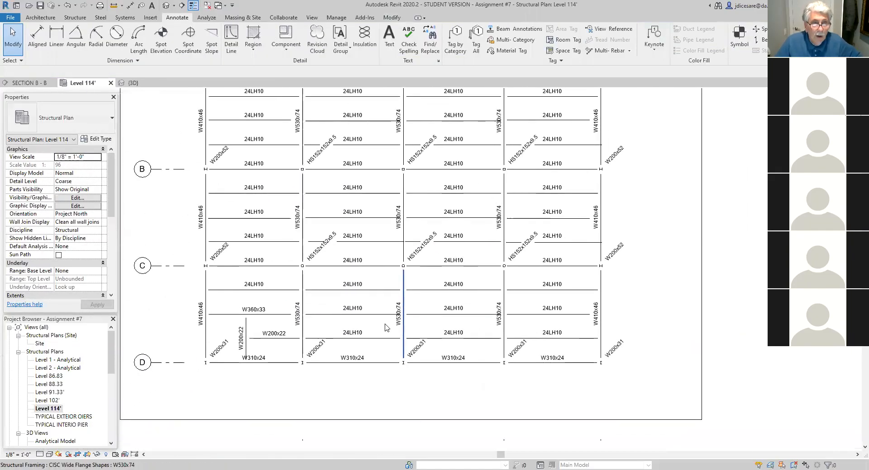
pyautogui.scroll(-1, 370, 364)
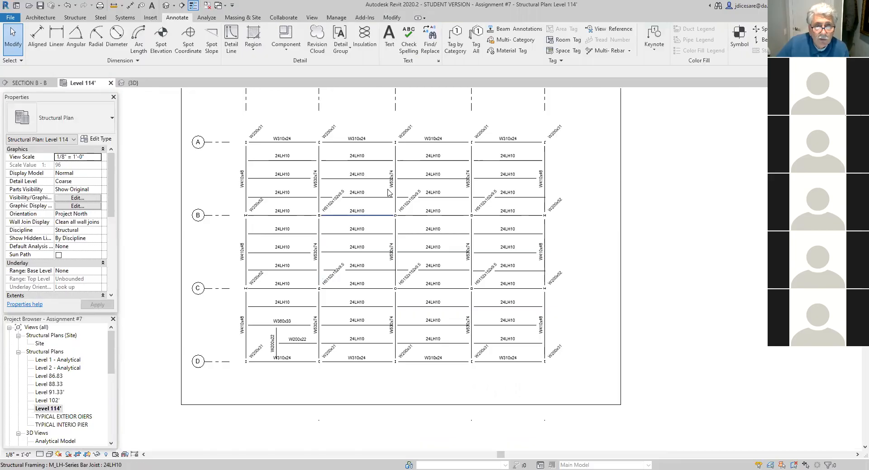
pyautogui.scroll(1, 395, 290)
pyautogui.moveTo(418, 221); pyautogui.dragTo(423, 371, button='middle')
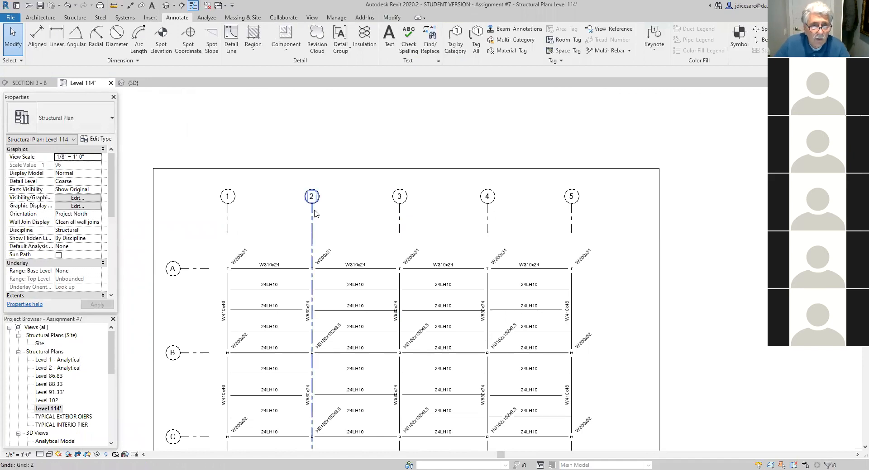
pyautogui.click(228, 207)
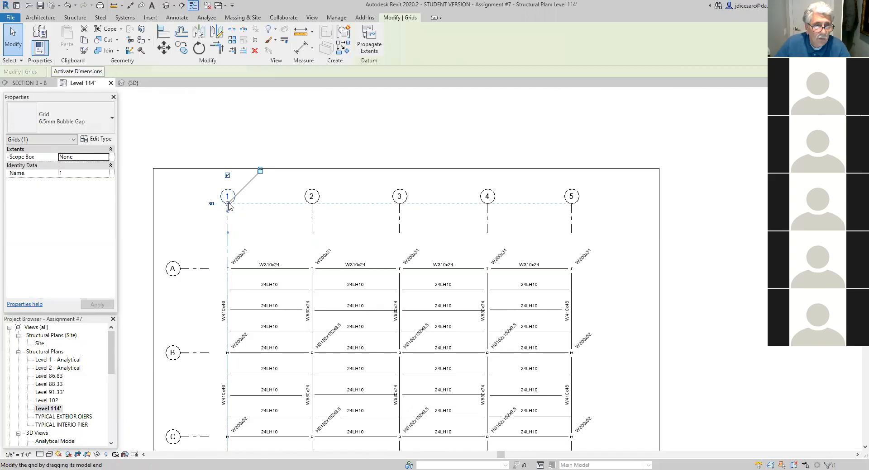
pyautogui.moveTo(228, 206); pyautogui.dragTo(228, 211)
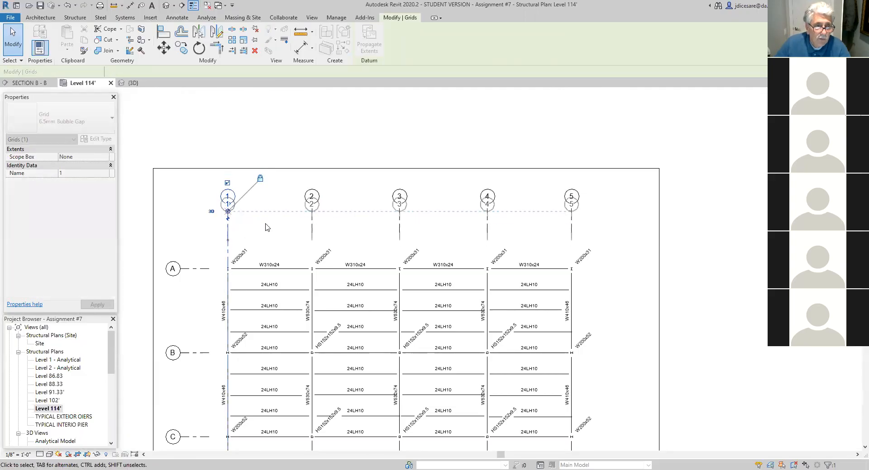
pyautogui.click(266, 228)
pyautogui.scroll(-1, 286, 237)
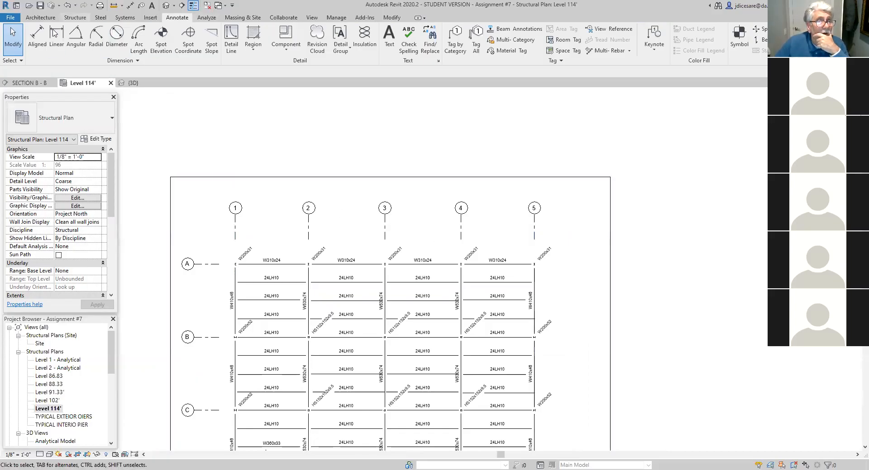
# - Add an overall aligned dimension from grid line 1 to grid line 5, placed just below the grid bubbles
pyautogui.click(37, 39)
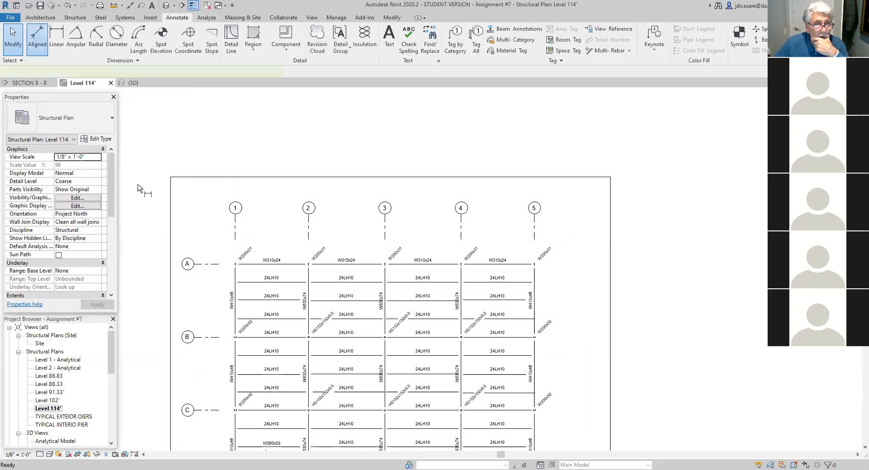
pyautogui.click(235, 246)
pyautogui.click(537, 247)
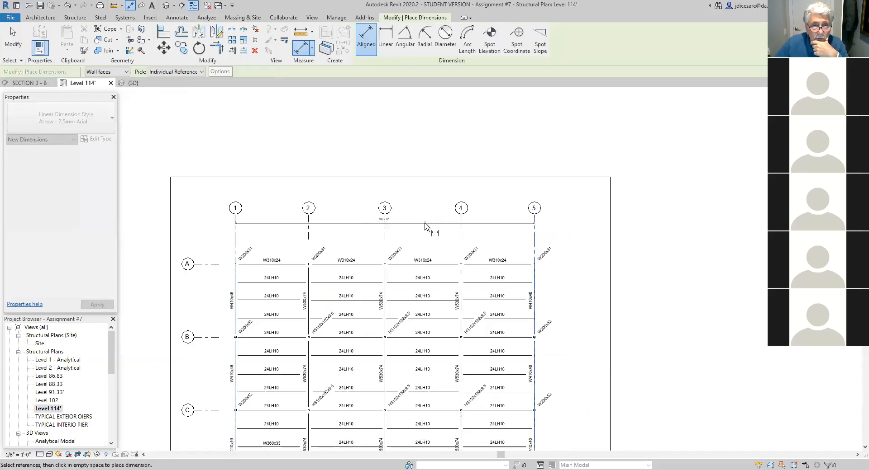
pyautogui.click(427, 228)
pyautogui.scroll(1, 416, 242)
pyautogui.scroll(3, 409, 236)
pyautogui.moveTo(441, 276); pyautogui.dragTo(472, 337, button='middle')
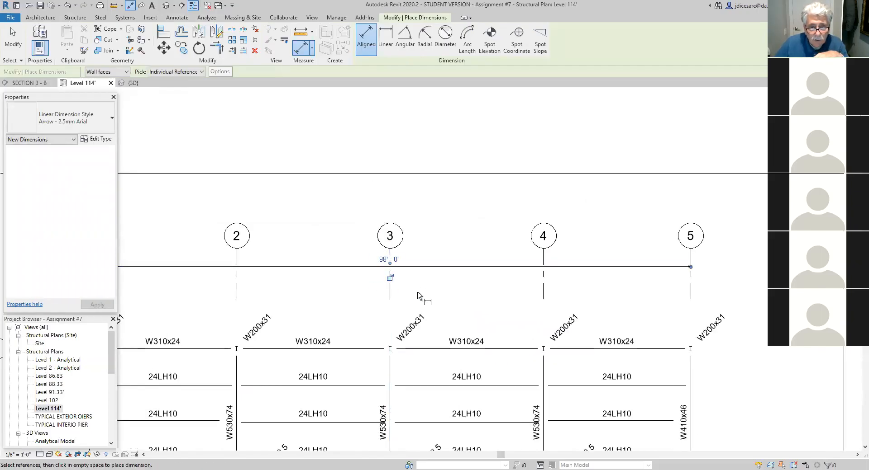
pyautogui.press('Escape')
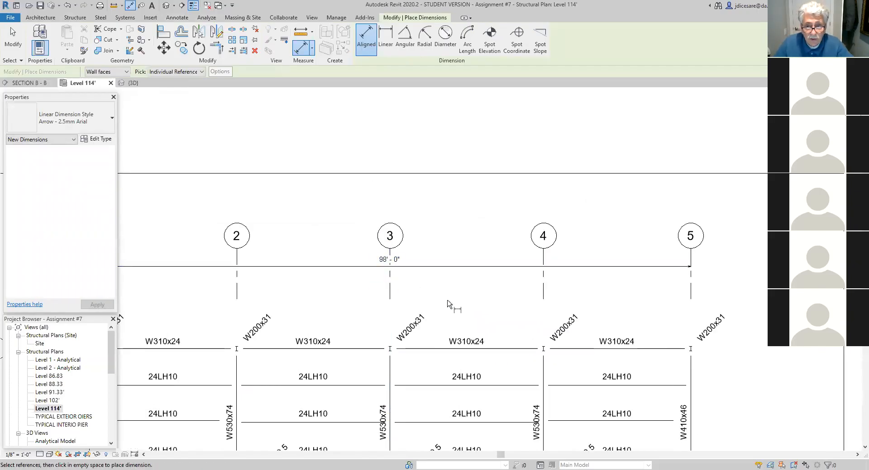
pyautogui.scroll(-2, 448, 303)
pyautogui.moveTo(462, 307); pyautogui.dragTo(533, 310, button='middle')
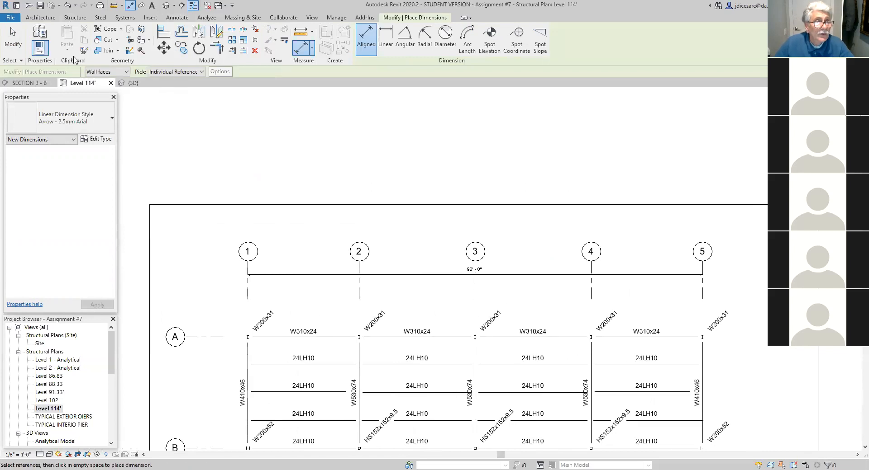
pyautogui.click(176, 18)
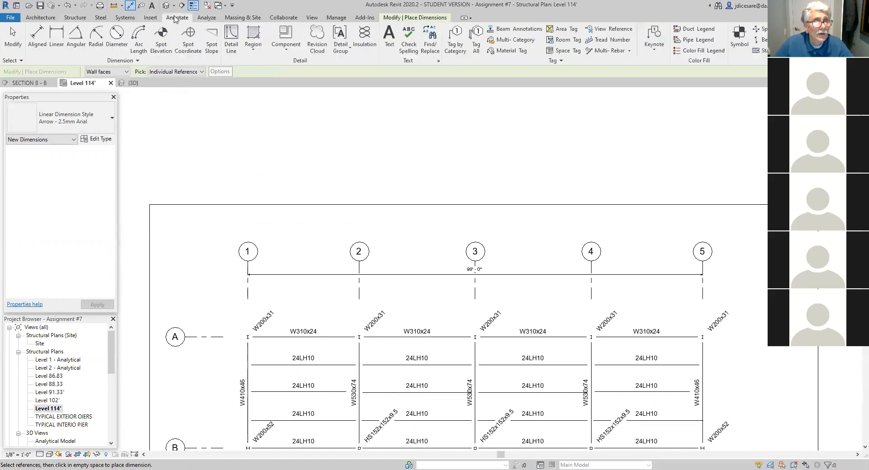
# - Add aligned dimensions between grid lines 1 and 2 and between 2 and 3, in one row below the overall dimension
pyautogui.click(38, 38)
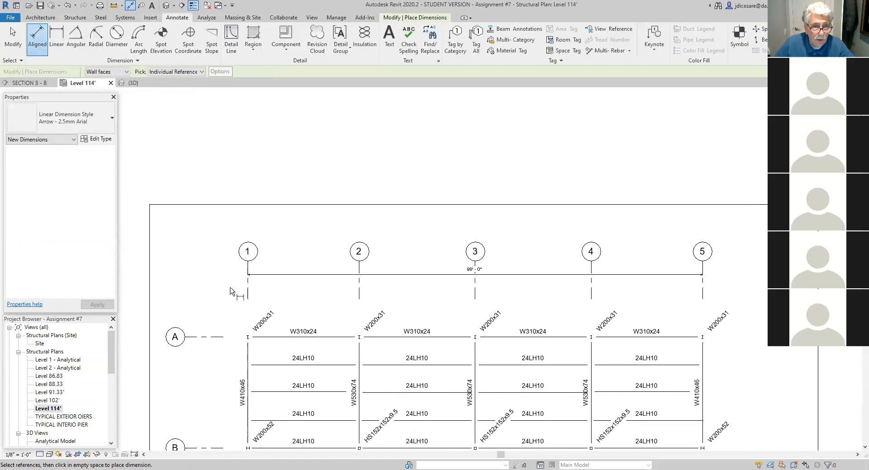
pyautogui.click(248, 295)
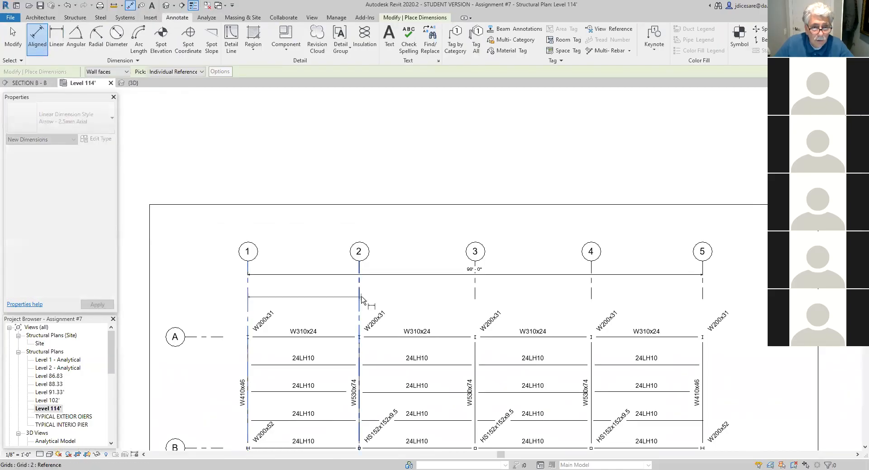
pyautogui.click(360, 299)
pyautogui.click(370, 300)
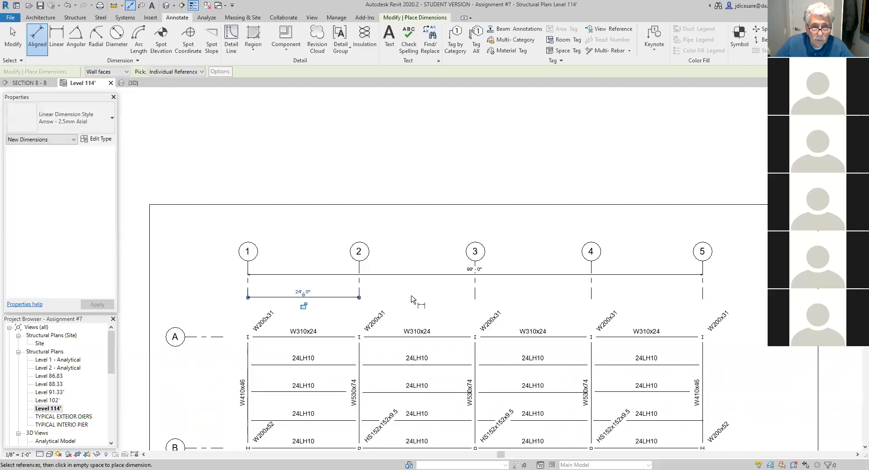
pyautogui.click(359, 314)
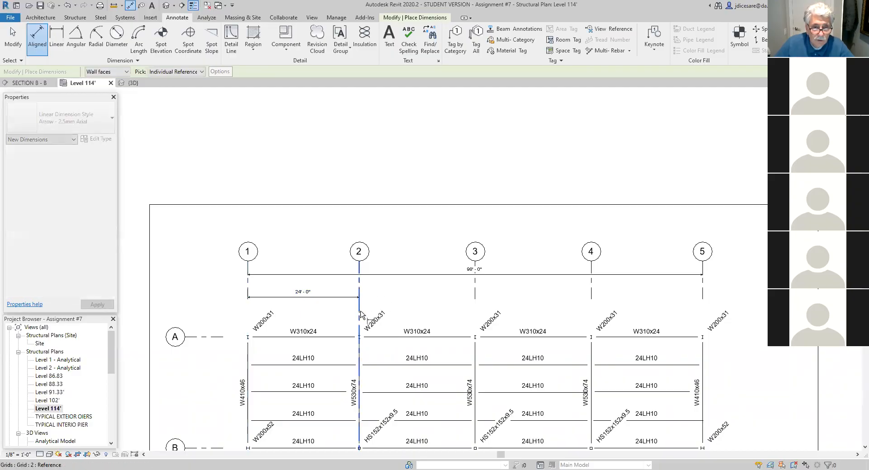
pyautogui.click(479, 305)
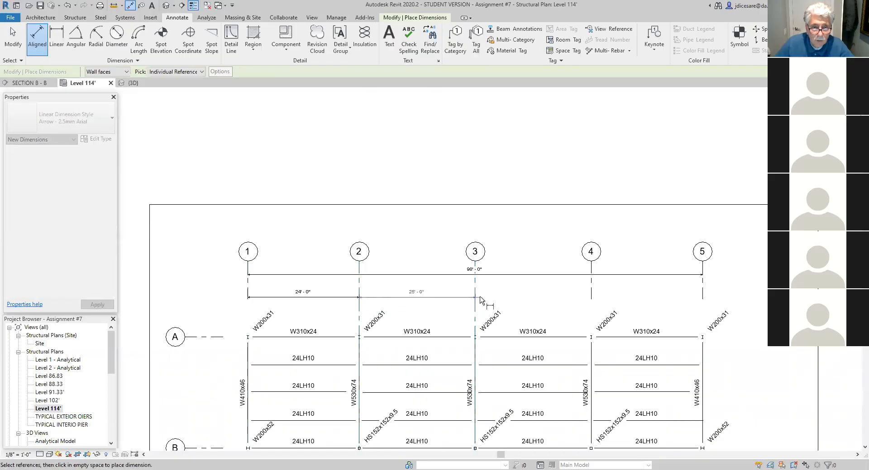
pyautogui.click(486, 302)
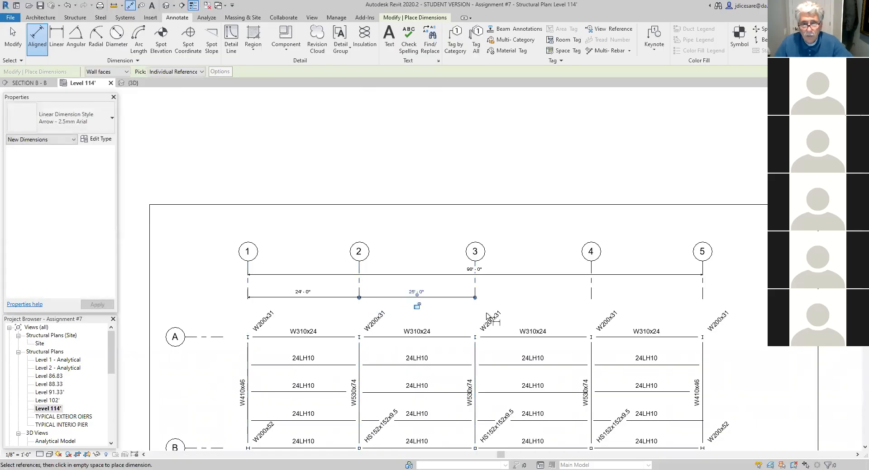
pyautogui.press('Escape')
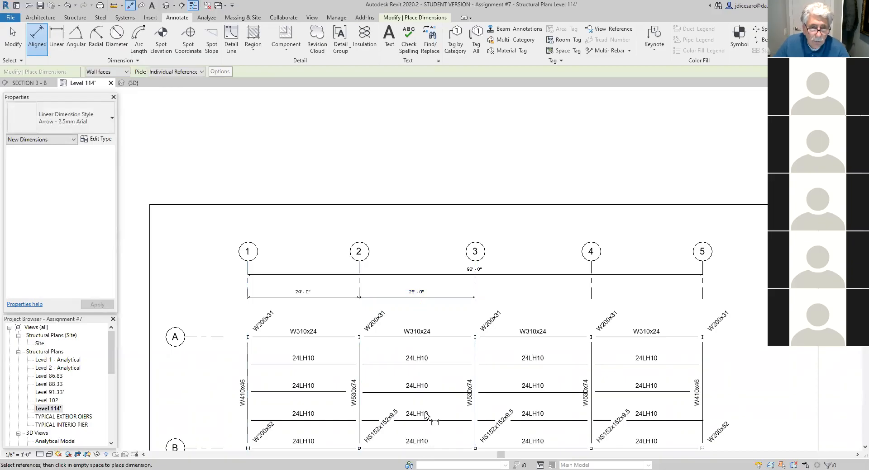
pyautogui.scroll(-6, 425, 401)
pyautogui.moveTo(431, 383); pyautogui.dragTo(439, 265, button='middle')
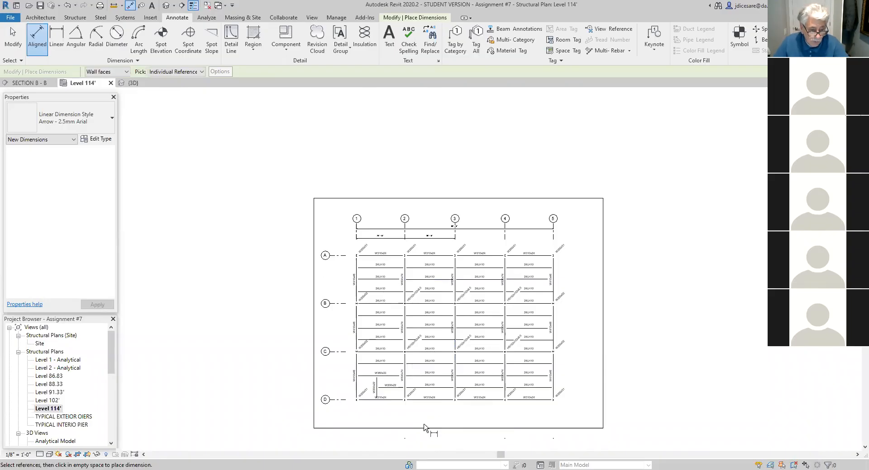
pyautogui.press('Escape')
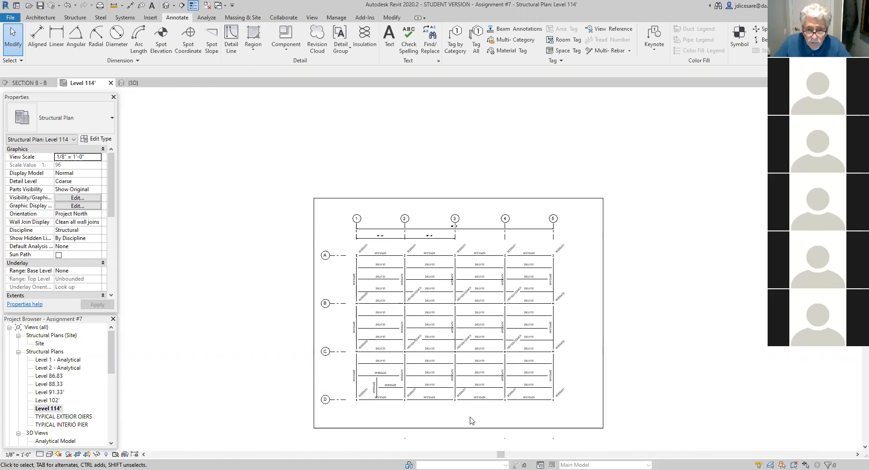
# - Start renaming the Level 114' structural plan view, entering "FLOOR PLAN - 2nd sTO" as the beginning of the name
pyautogui.scroll(3, 470, 421)
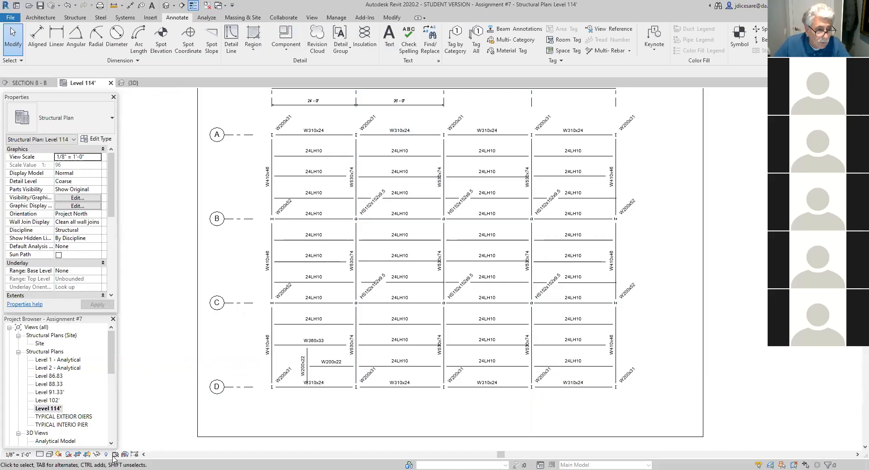
pyautogui.rightClick(47, 409)
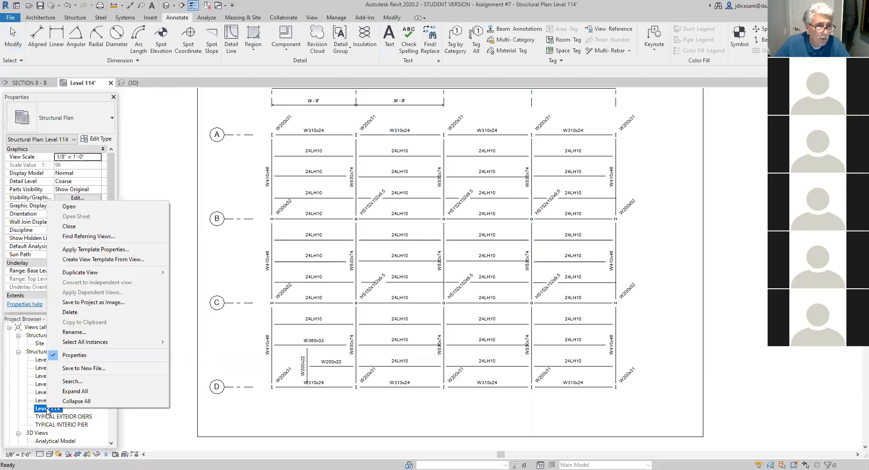
pyautogui.click(69, 333)
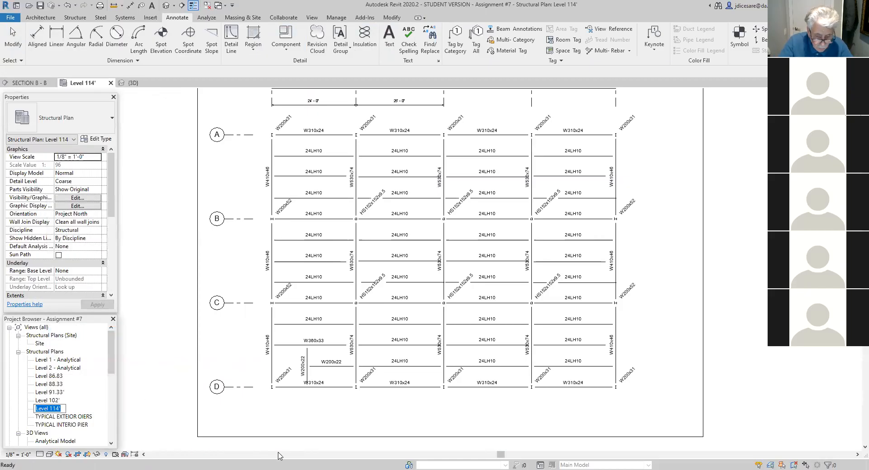
pyautogui.write('FLOOR PLAN - 2nd')
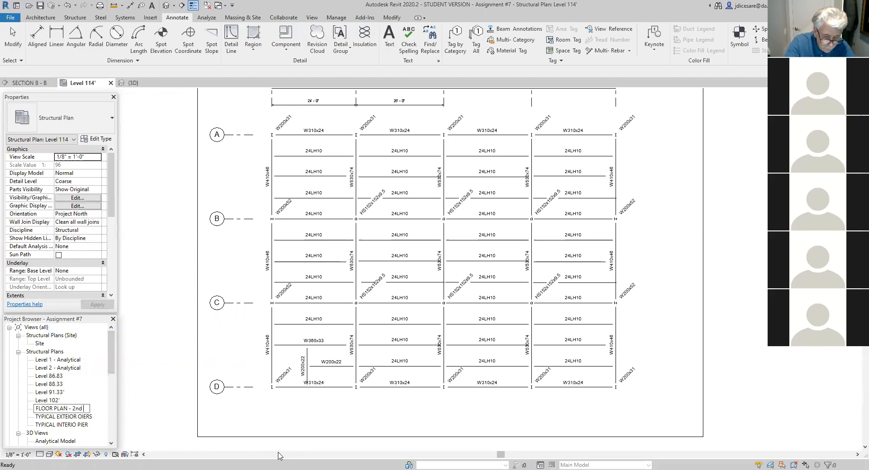
pyautogui.write('sTO')
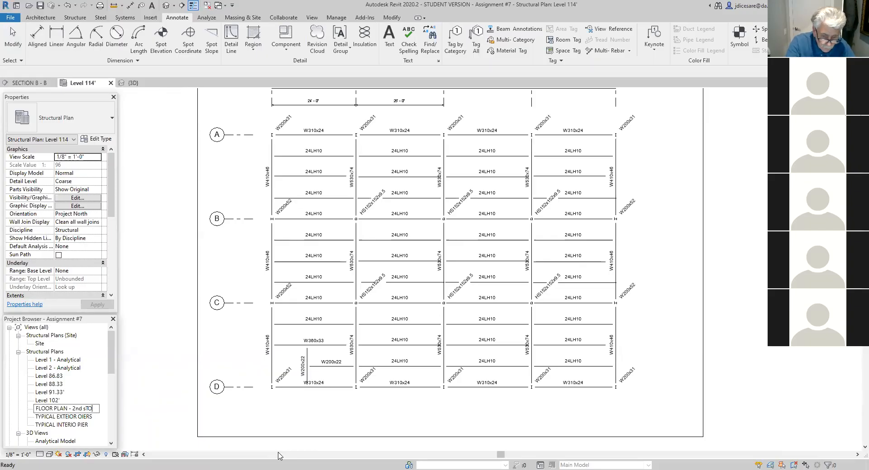
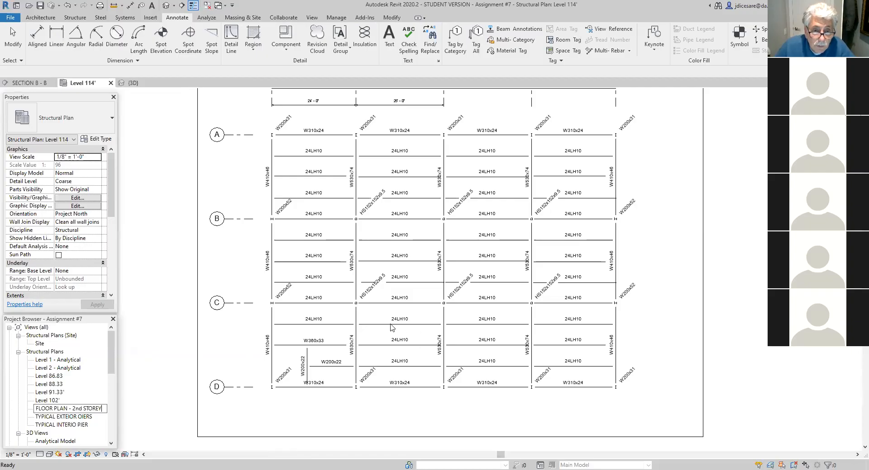
# - Finish renaming the Level 114' plan view as FLOOR PLAN - 2nd STOREY, renaming the corresponding level and views too
pyautogui.press('Return')
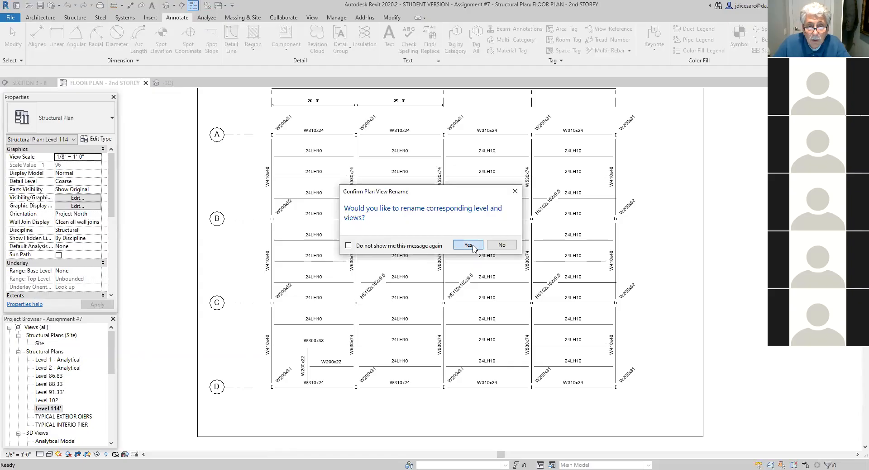
pyautogui.click(468, 244)
# - Delete the two detail lines along the joist just above grid line C, between grid lines 2 and 3
pyautogui.scroll(1, 390, 322)
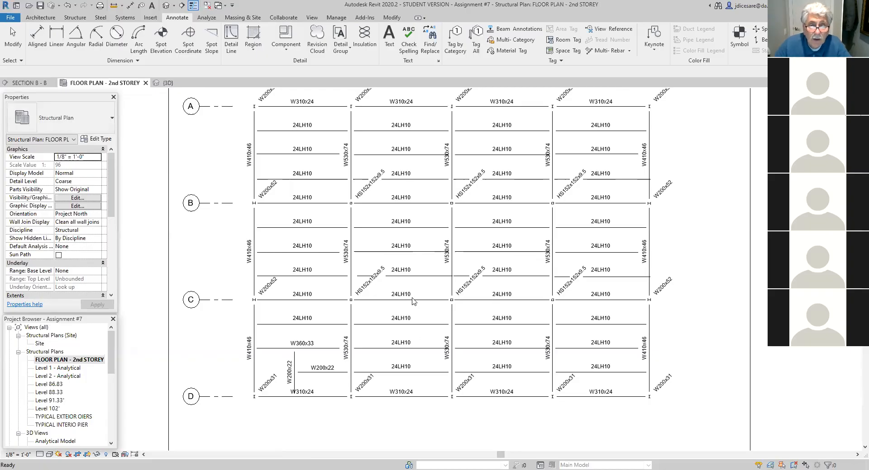
pyautogui.scroll(1, 402, 291)
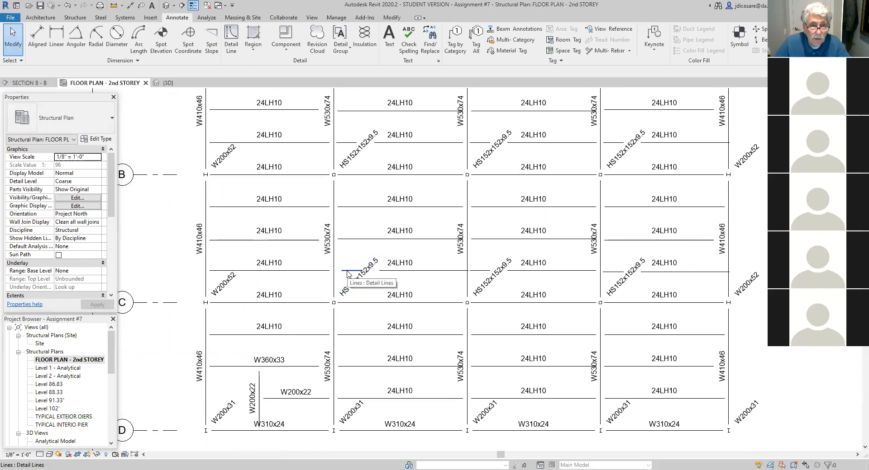
pyautogui.click(425, 271)
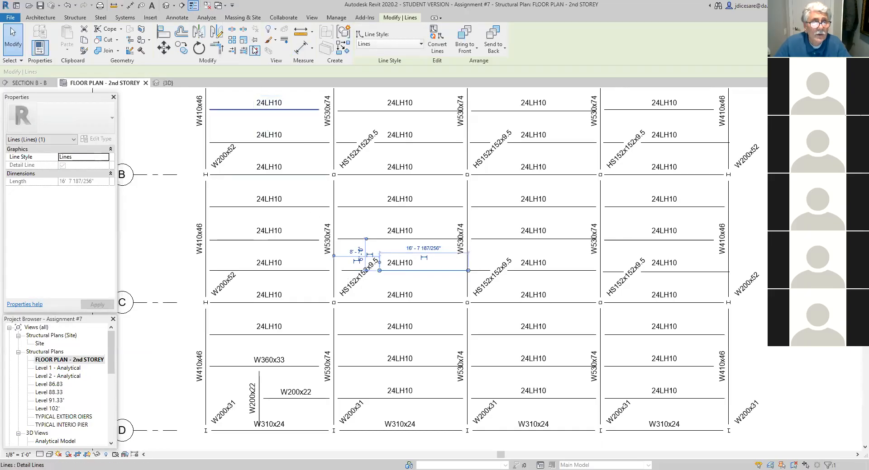
pyautogui.press('Delete')
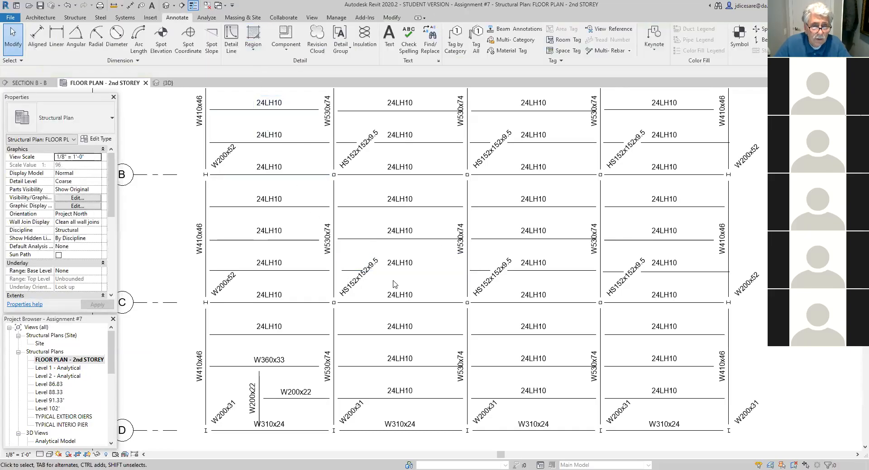
pyautogui.click(344, 271)
pyautogui.press('Delete')
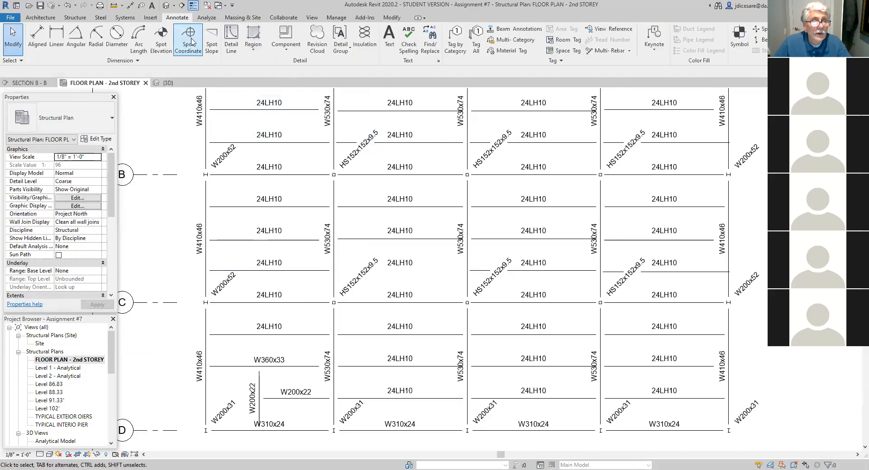
# - Move the two detail lines from the joist just above grid line B, between grid lines 2 and 3, down to the joist just above C
pyautogui.click(347, 143)
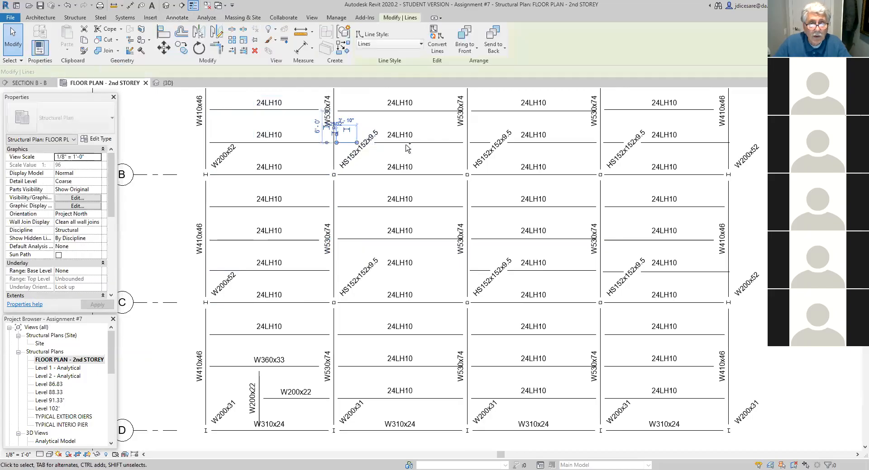
pyautogui.keyDown('ctrl'); pyautogui.click(406, 143); pyautogui.keyUp('ctrl')
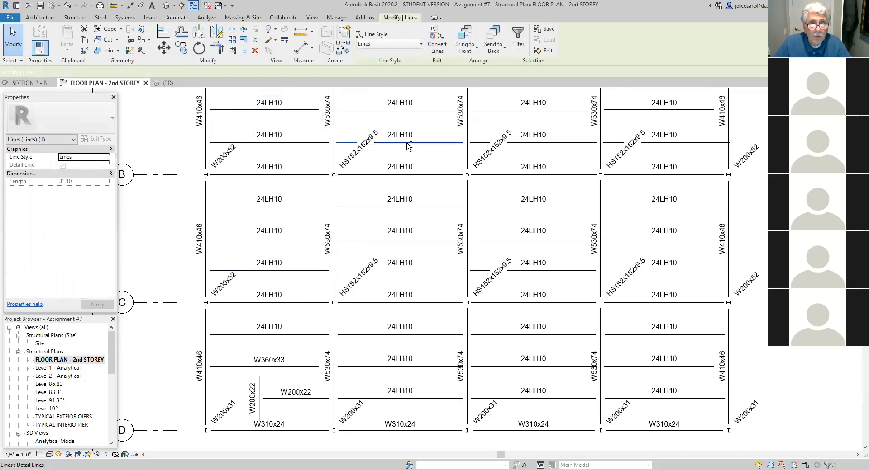
pyautogui.click(163, 47)
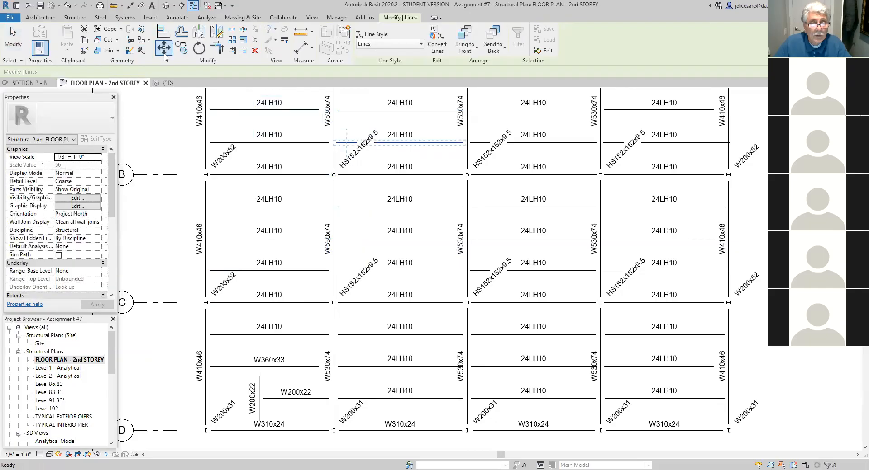
pyautogui.click(334, 143)
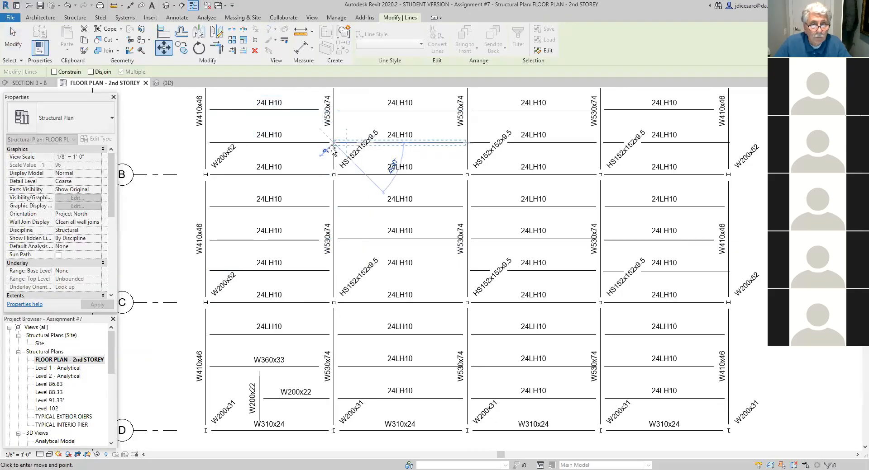
pyautogui.click(333, 271)
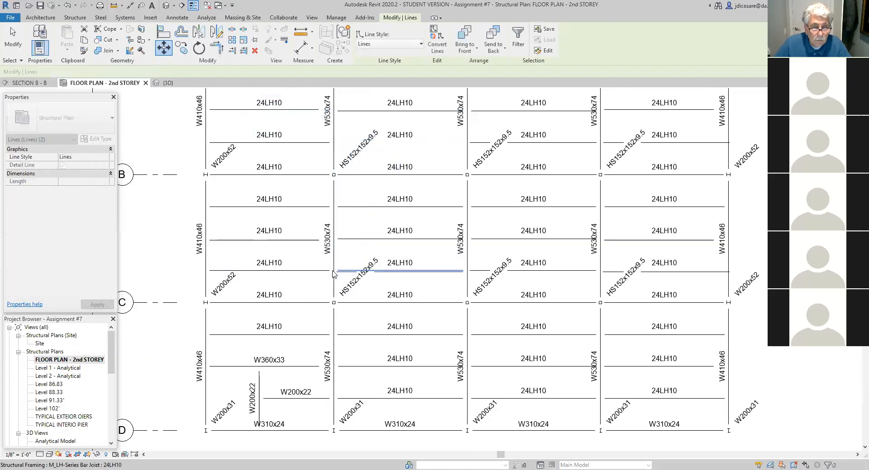
pyautogui.press('Escape')
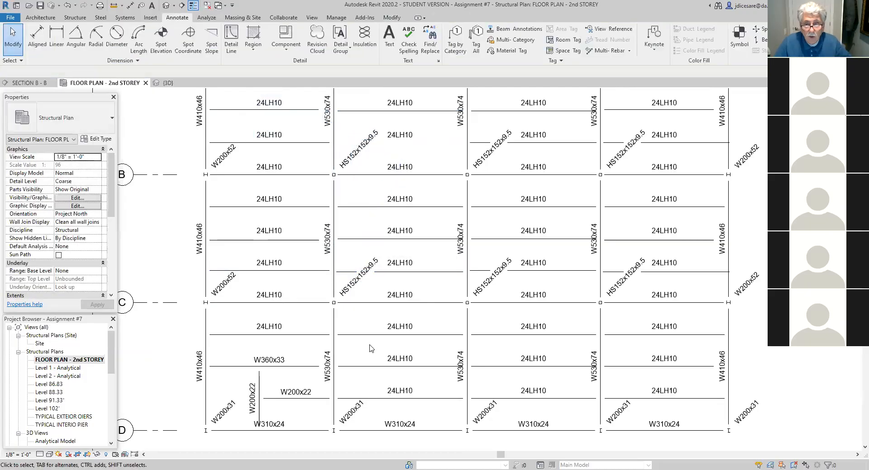
# - Create a new sheet using the C 17 x 22 Horizontal titleblock
pyautogui.scroll(-2, 369, 348)
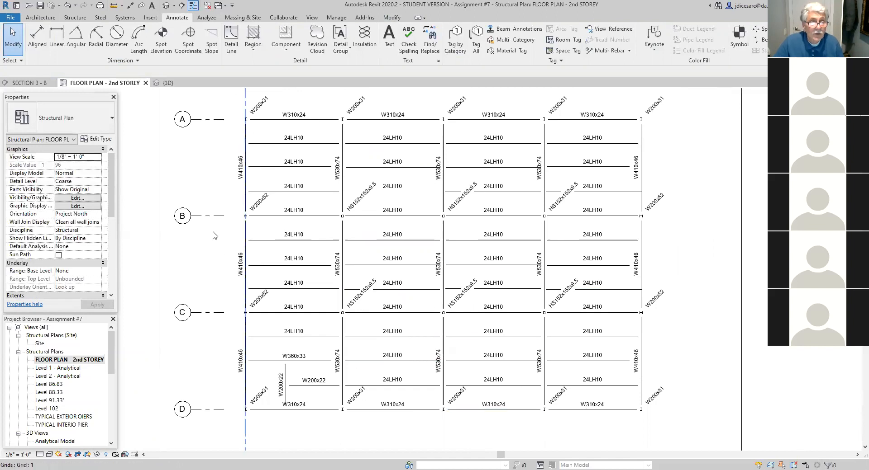
pyautogui.scroll(-1, 413, 312)
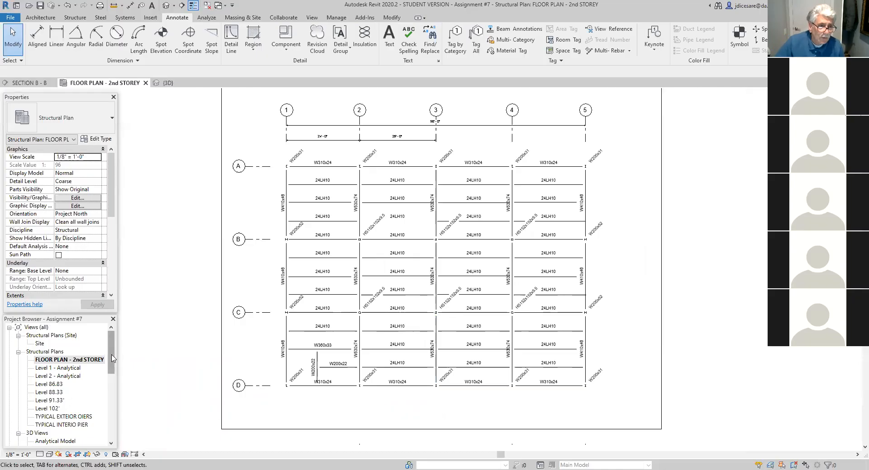
pyautogui.moveTo(112, 359); pyautogui.dragTo(109, 409)
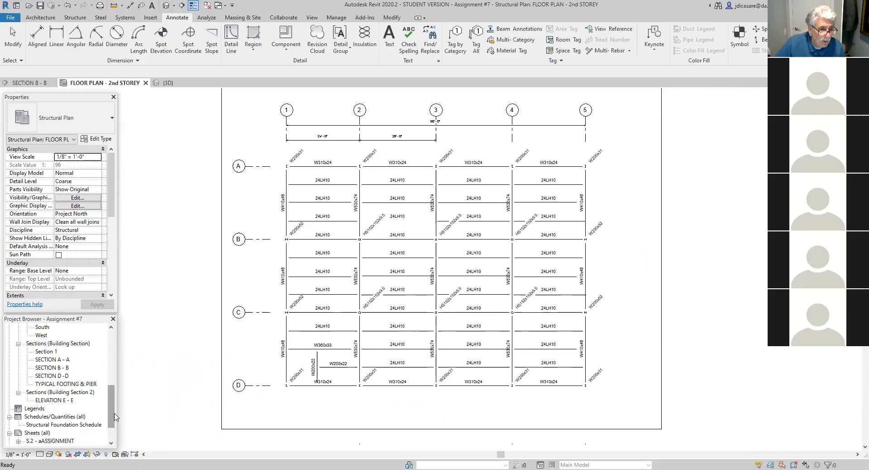
pyautogui.moveTo(112, 420); pyautogui.dragTo(114, 441)
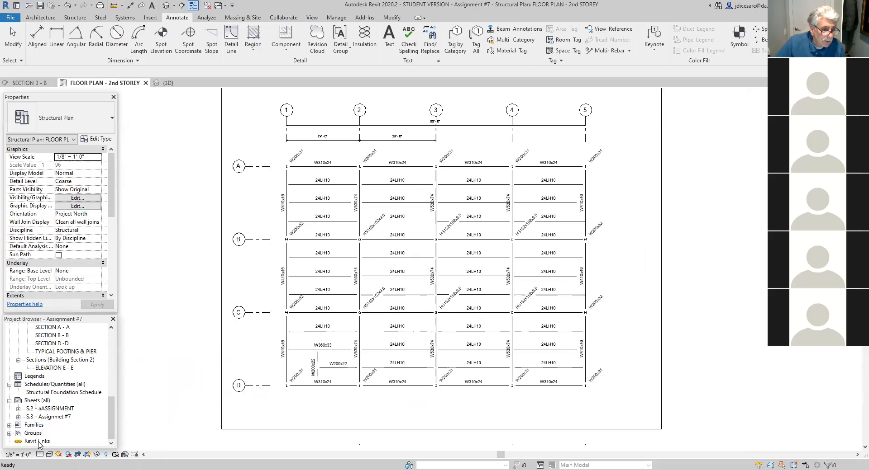
pyautogui.rightClick(37, 402)
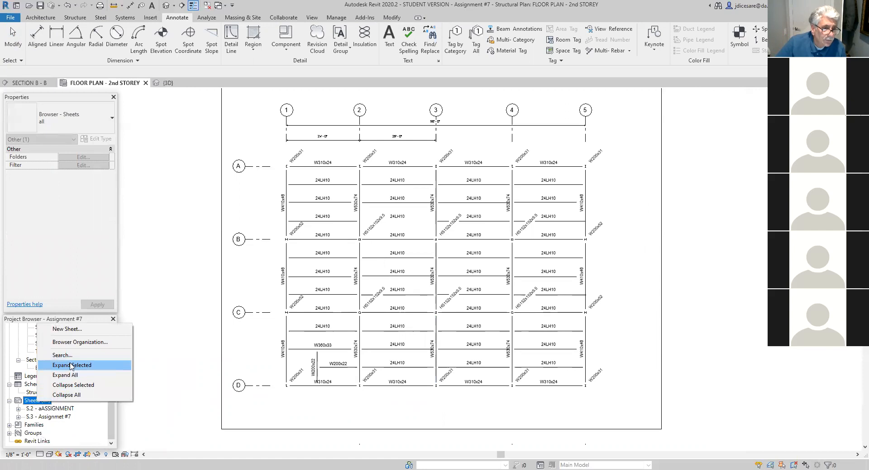
pyautogui.click(64, 330)
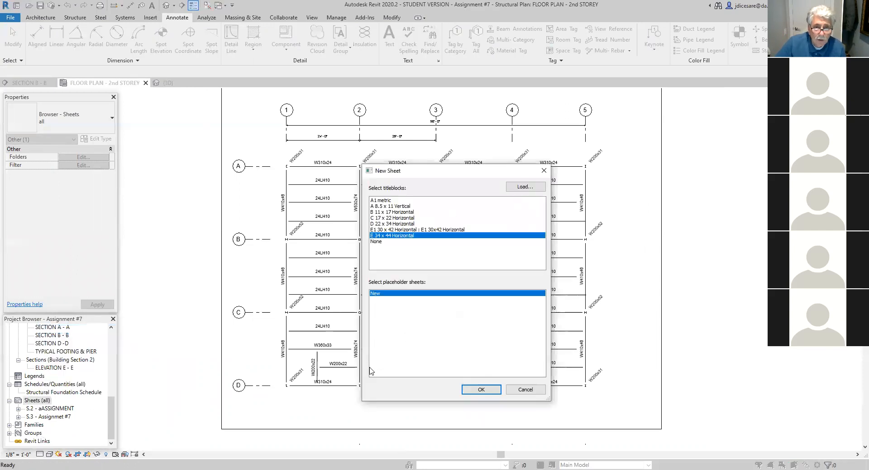
pyautogui.click(380, 219)
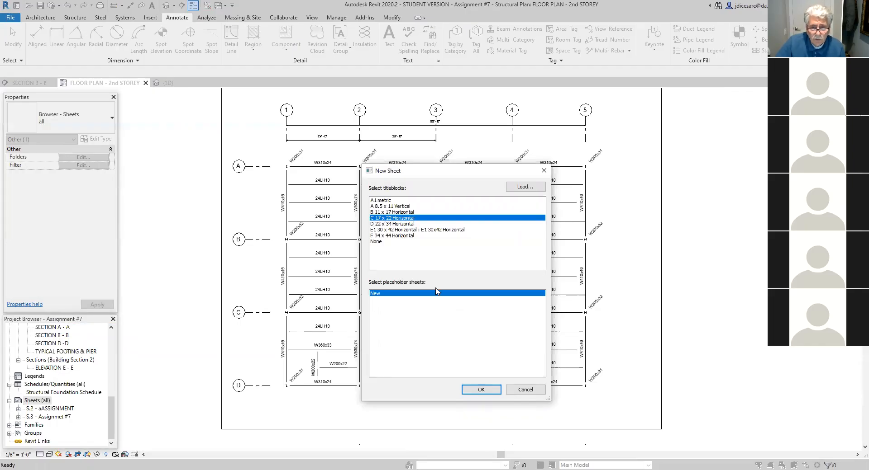
pyautogui.click(485, 391)
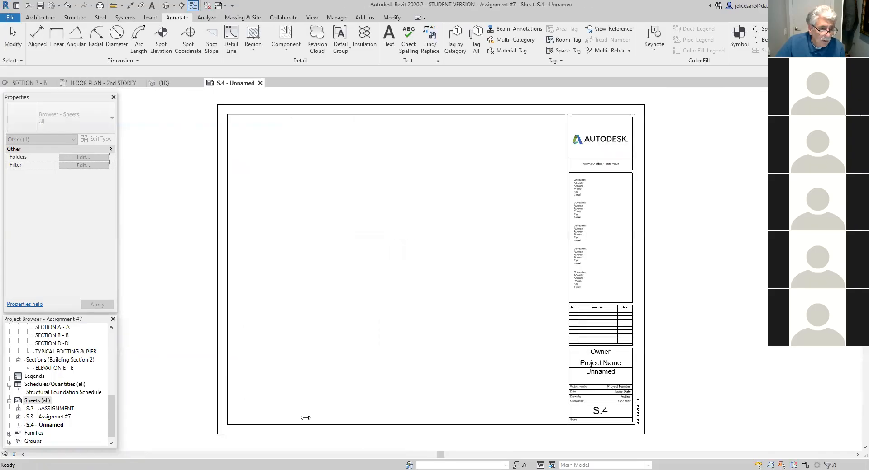
# - Rename sheet S.4 as "aSSIGNMENT #9", keeping its sheet number
pyautogui.rightClick(54, 428)
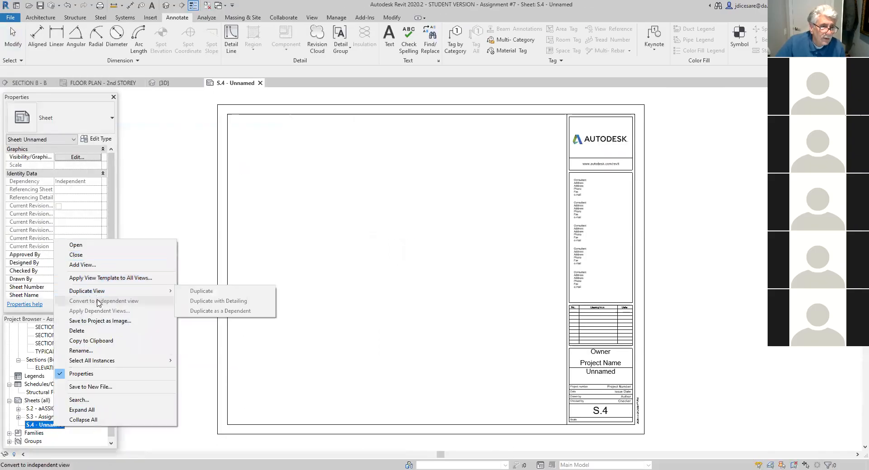
pyautogui.click(82, 351)
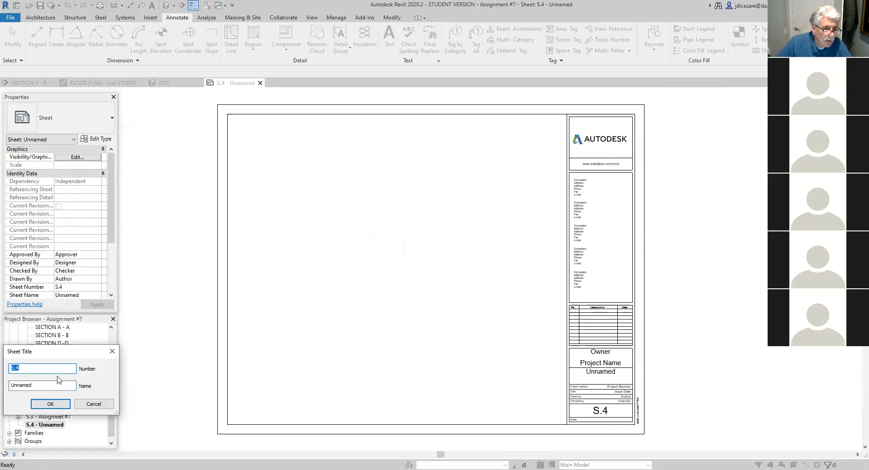
pyautogui.moveTo(36, 386); pyautogui.dragTo(4, 388)
pyautogui.write('aSSIGNMENT #9')
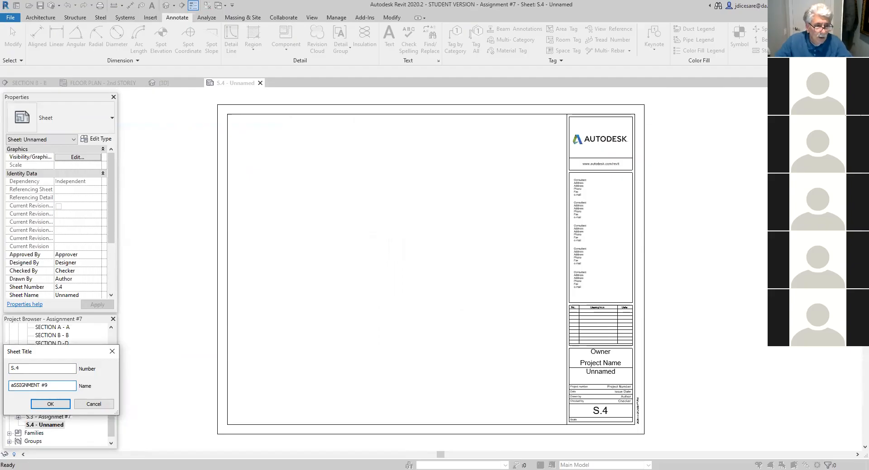
pyautogui.click(51, 405)
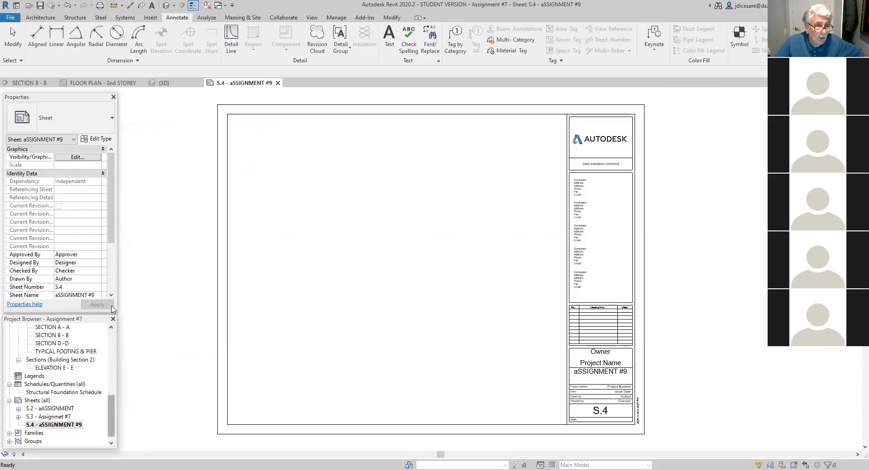
# - Place the FLOOR PLAN - 2nd STOREY view on sheet S.4 and shift its viewport slightly right inside the sheet border
pyautogui.scroll(8, 90, 343)
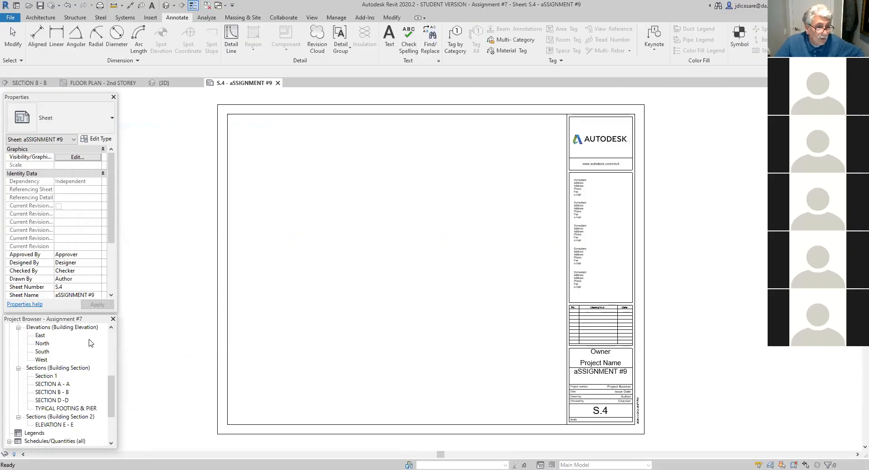
pyautogui.scroll(2, 90, 343)
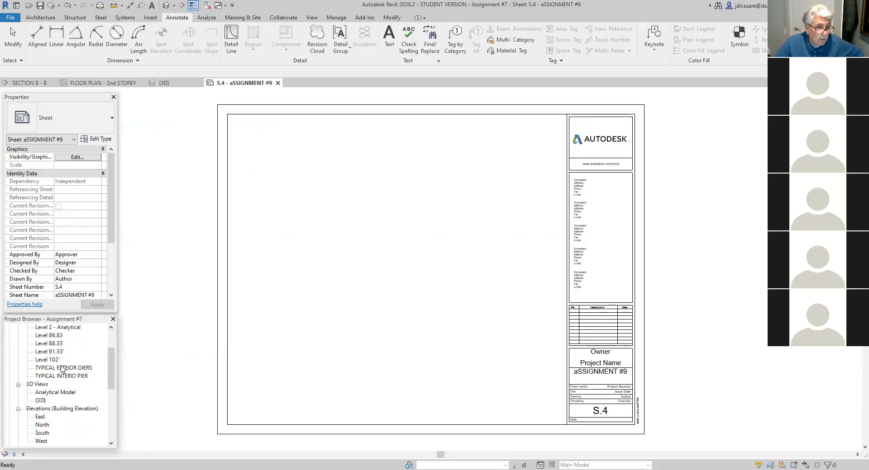
pyautogui.scroll(2, 61, 370)
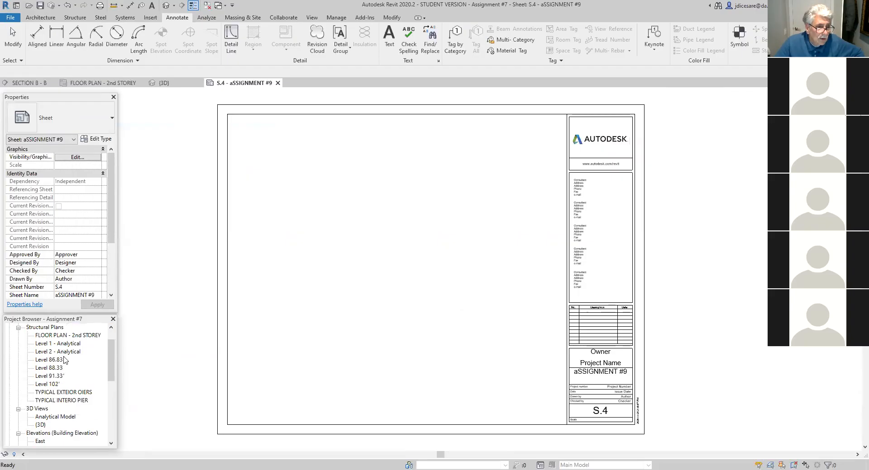
pyautogui.click(56, 336)
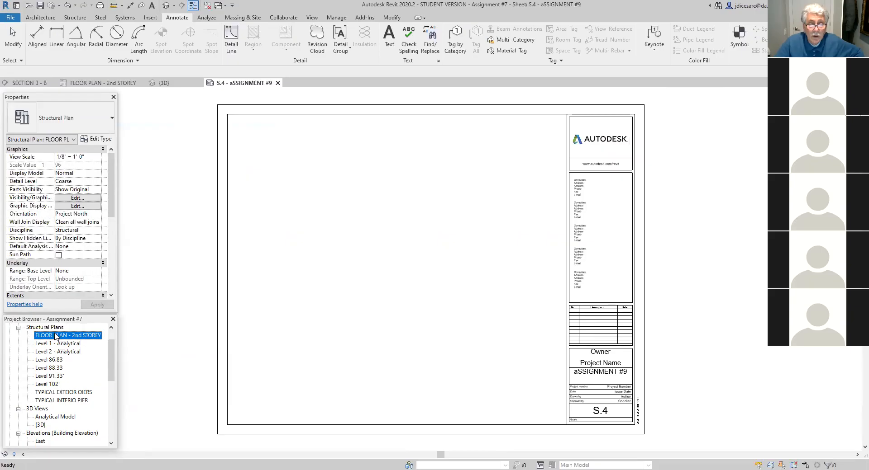
pyautogui.moveTo(55, 336); pyautogui.dragTo(394, 266)
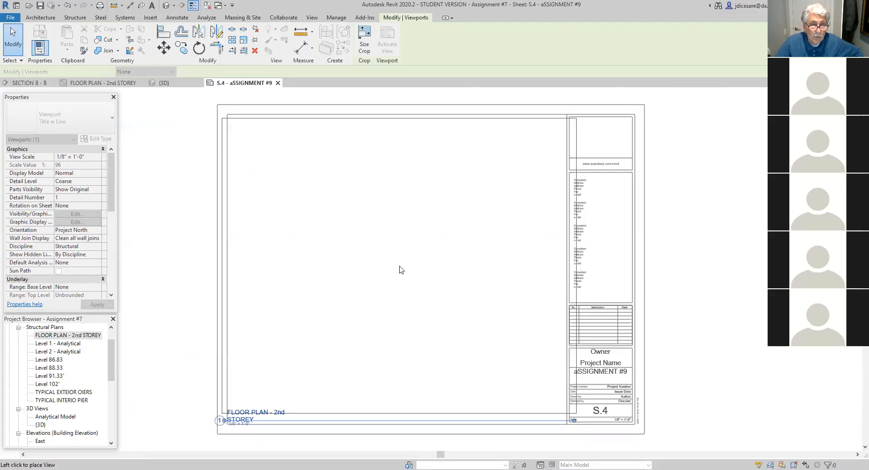
pyautogui.click(399, 270)
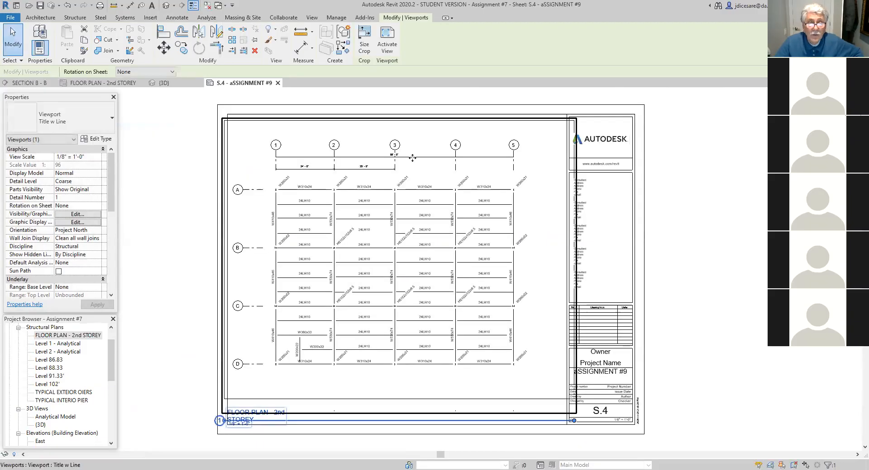
pyautogui.moveTo(413, 158); pyautogui.dragTo(425, 157)
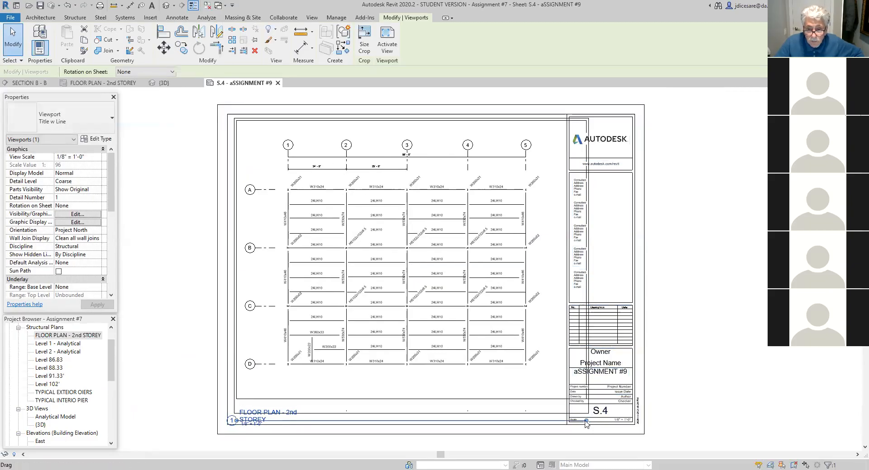
# - Shorten the viewport's title line to about the title's width and move the title to just below grid line D
pyautogui.moveTo(587, 420); pyautogui.dragTo(276, 424)
pyautogui.click(309, 446)
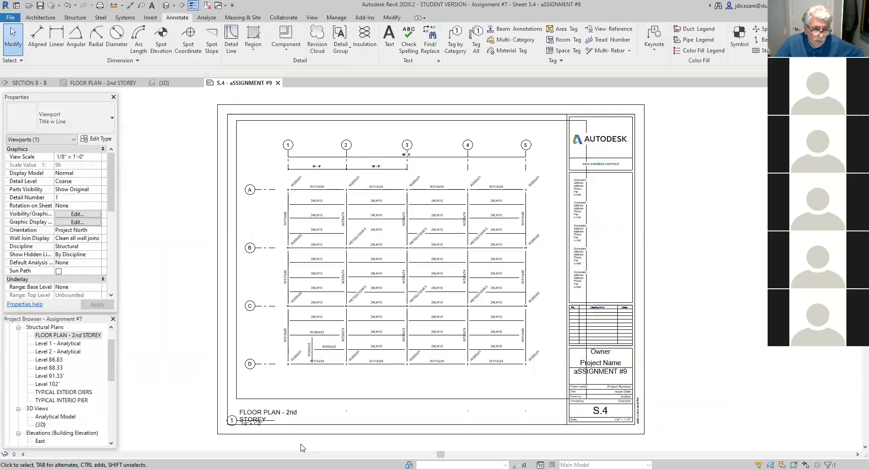
pyautogui.click(247, 414)
pyautogui.moveTo(245, 413); pyautogui.dragTo(325, 387)
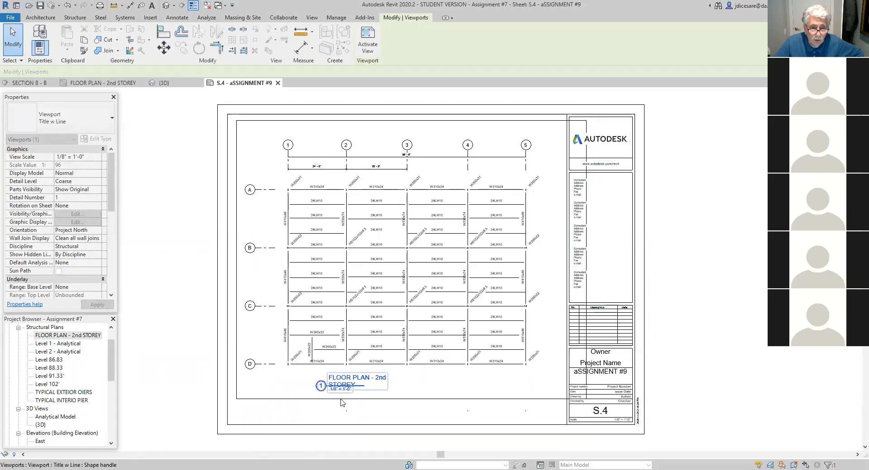
# - Open the FLOOR PLAN - 2nd STOREY plan and hide its crop boundary in the view
pyautogui.doubleClick(76, 336)
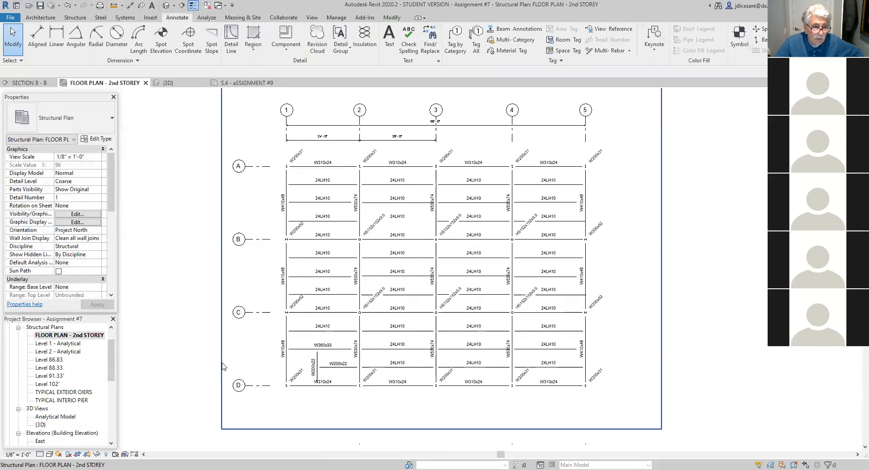
pyautogui.rightClick(222, 369)
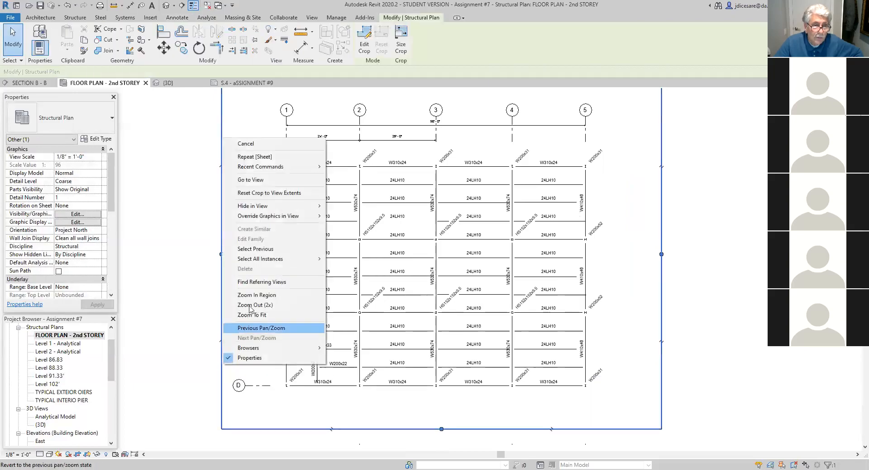
pyautogui.moveTo(256, 207)
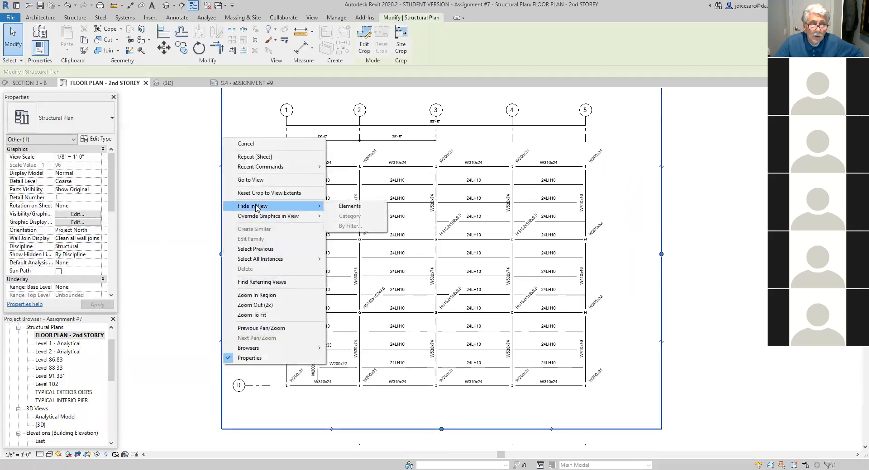
pyautogui.click(355, 208)
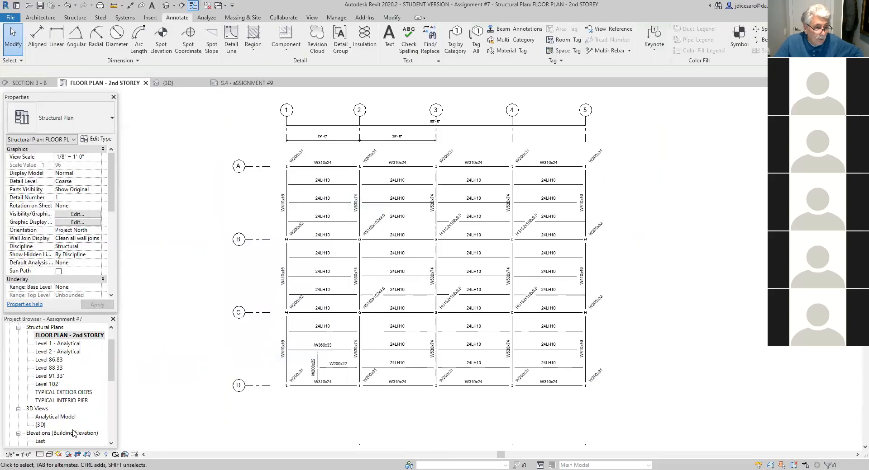
# - Place a text note reading "T.O.S EL. 114- - 0"" below grid line D, between grids 3 and 4
pyautogui.moveTo(111, 371); pyautogui.dragTo(112, 423)
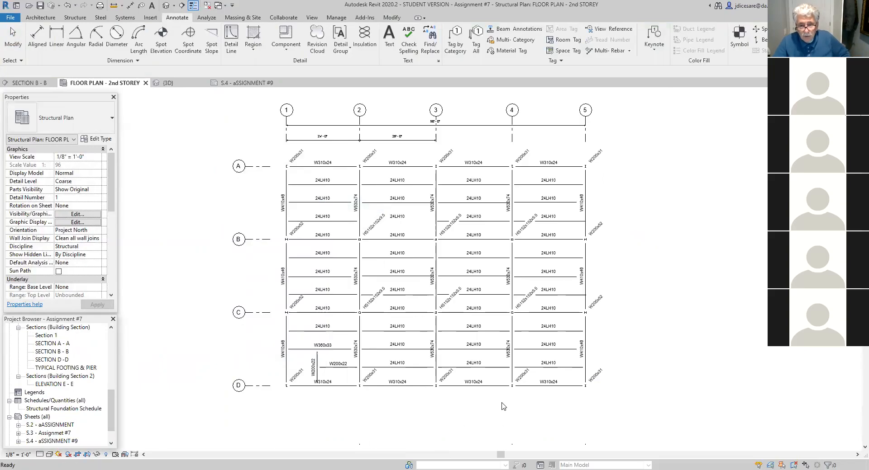
pyautogui.press('Escape')
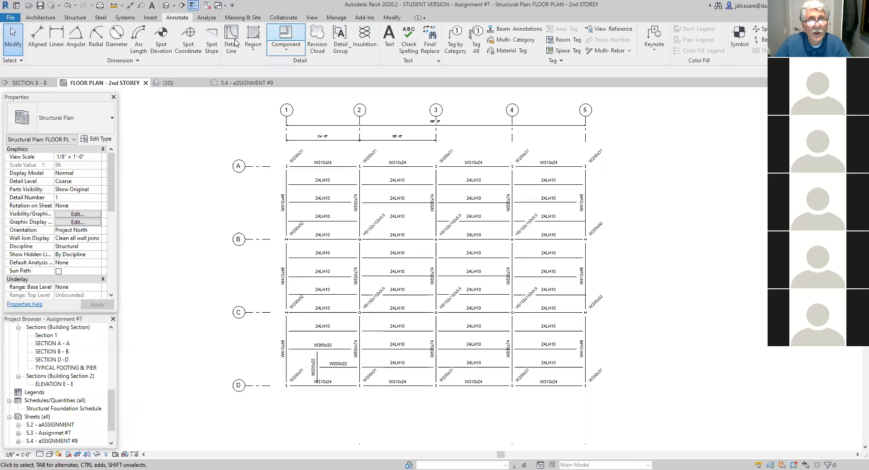
pyautogui.click(389, 37)
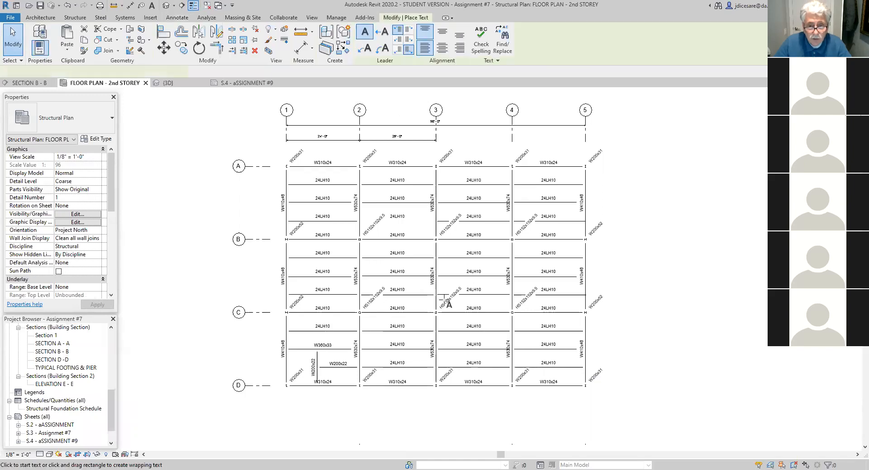
pyautogui.click(485, 414)
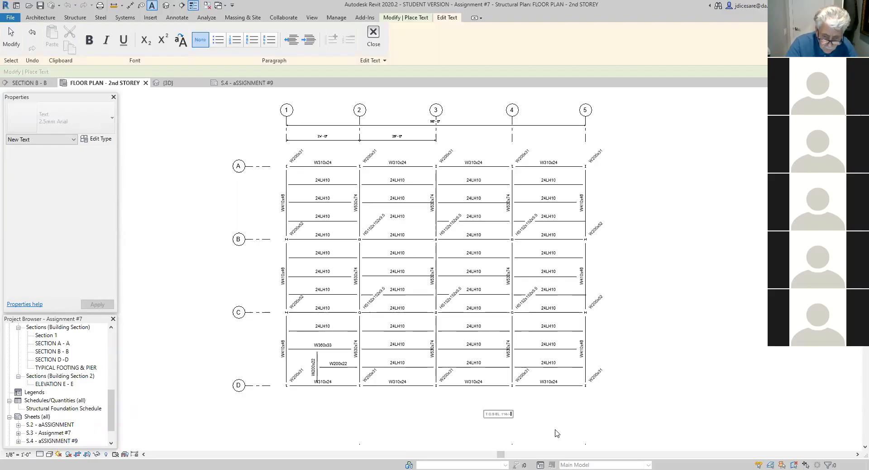
pyautogui.click(487, 432)
pyautogui.scroll(2, 521, 428)
pyautogui.scroll(1, 521, 428)
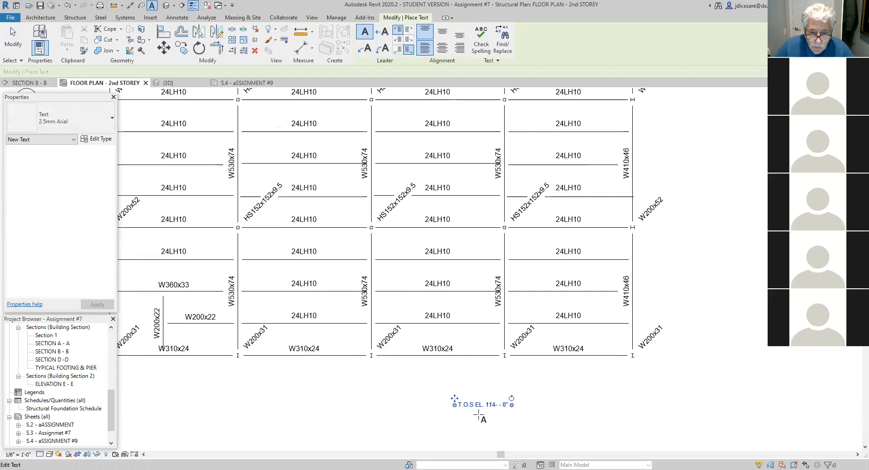
pyautogui.press('Escape')
pyautogui.press('Escape')
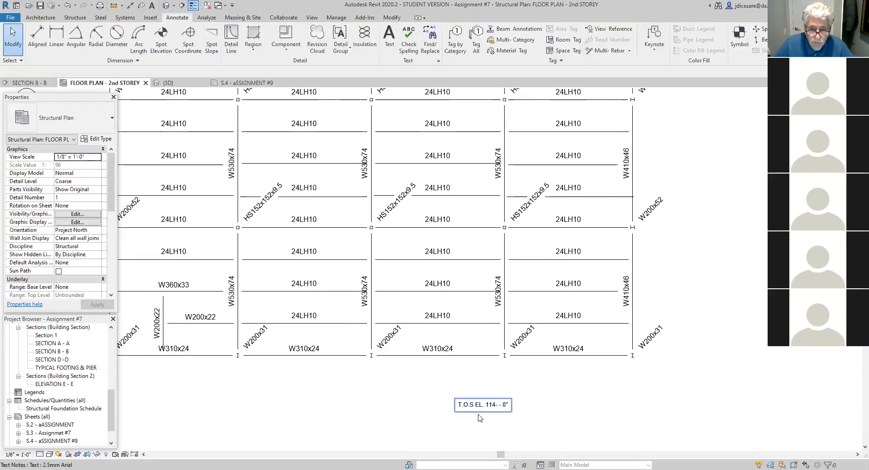
# - Change the T.O.S elevation note's text type to 3.5mm Arial
pyautogui.click(485, 412)
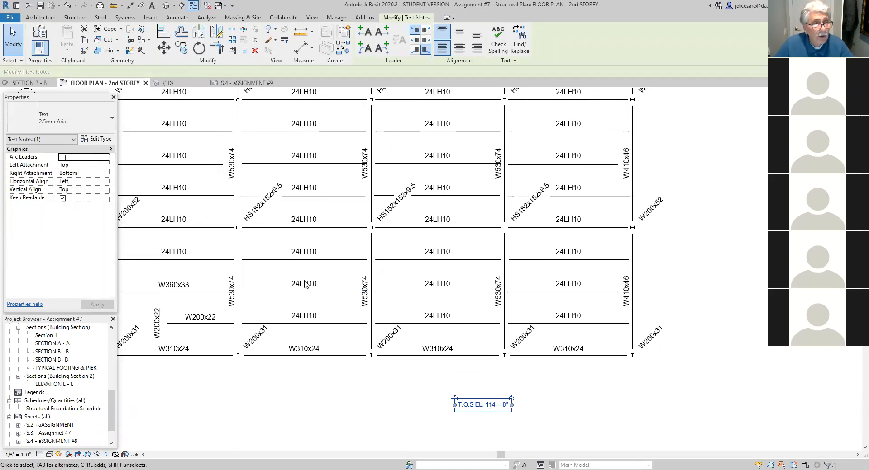
pyautogui.click(112, 119)
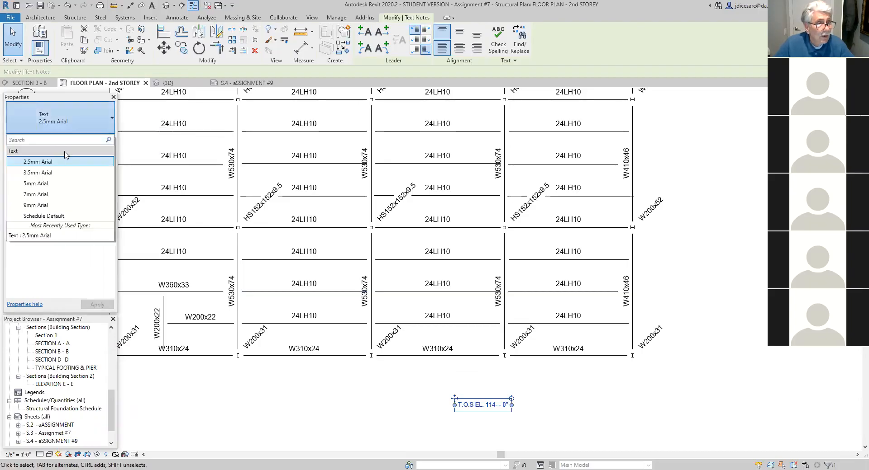
pyautogui.click(44, 173)
pyautogui.click(500, 434)
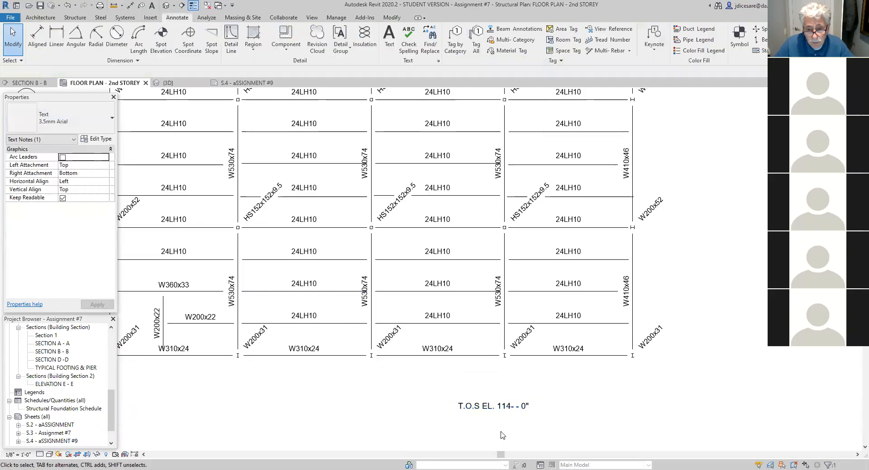
# - Correct the elevation note to read "T.O.S EL. 114" - 0"" and keep the text changes
pyautogui.doubleClick(514, 412)
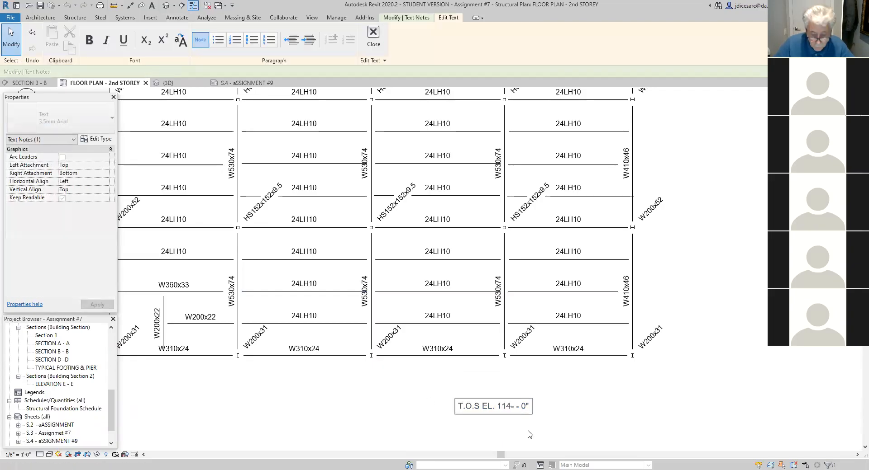
pyautogui.write("'")
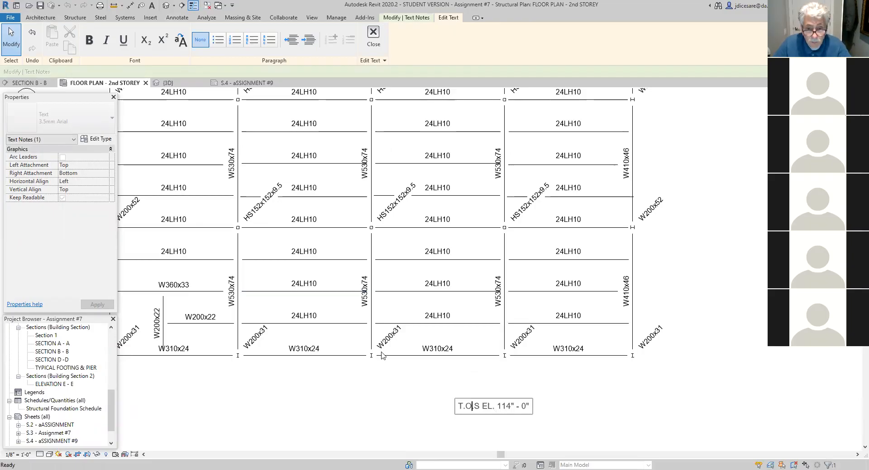
pyautogui.press('Escape')
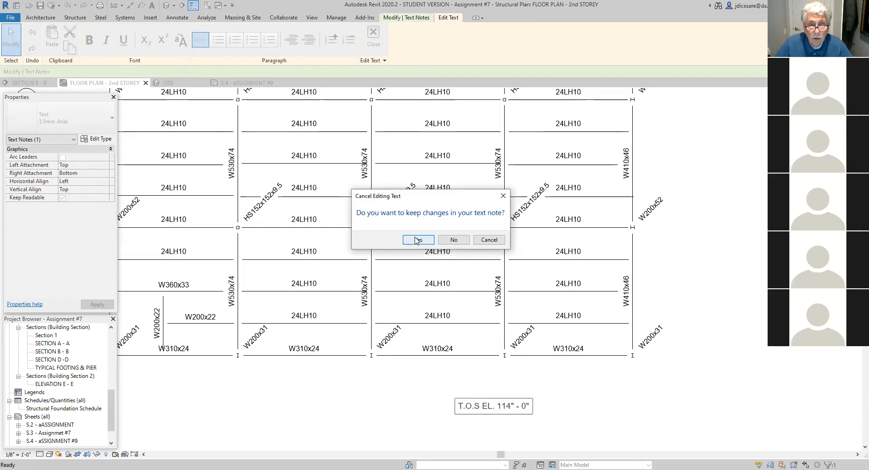
pyautogui.press('Escape')
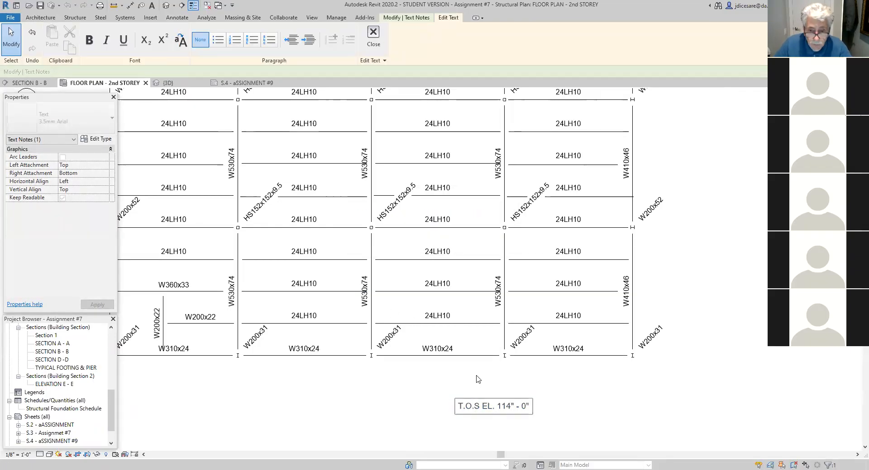
pyautogui.press('Escape')
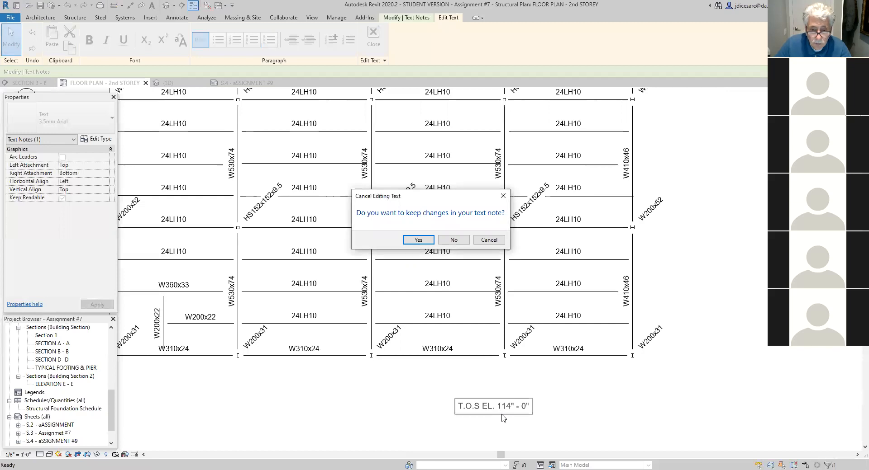
pyautogui.click(419, 240)
pyautogui.click(410, 410)
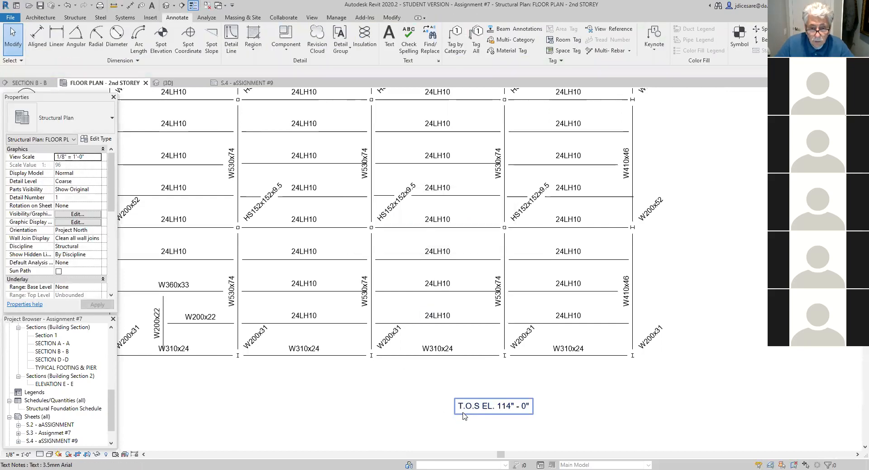
pyautogui.click(463, 416)
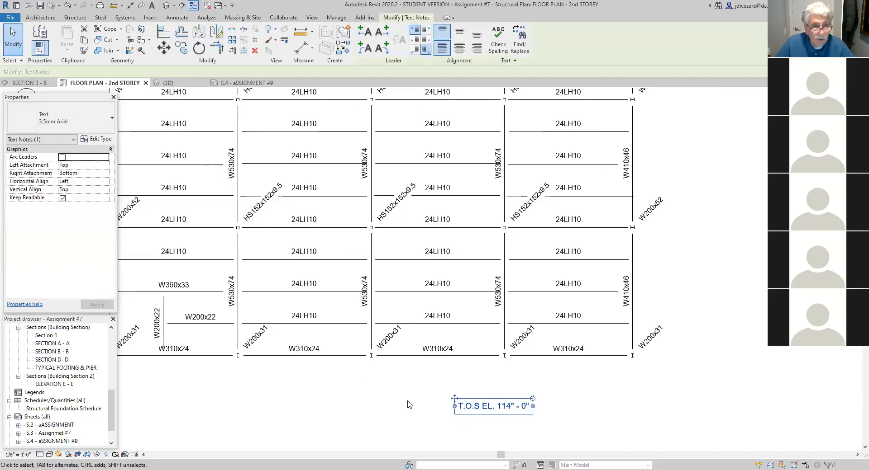
pyautogui.click(112, 119)
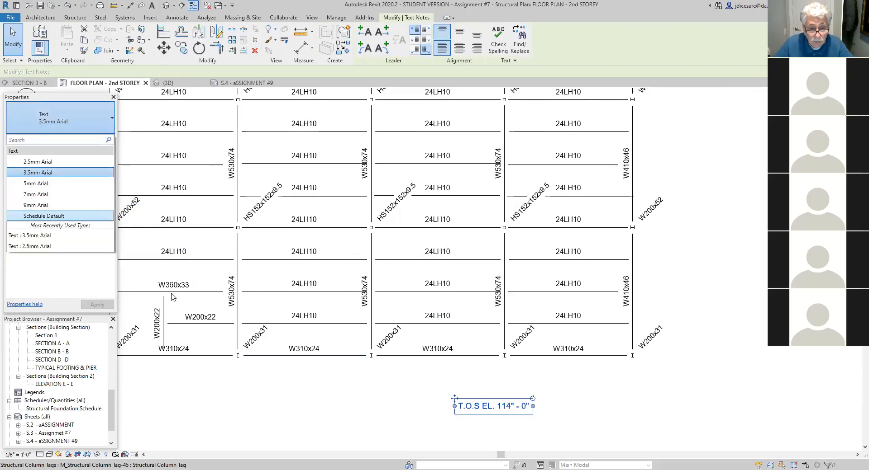
pyautogui.click(333, 411)
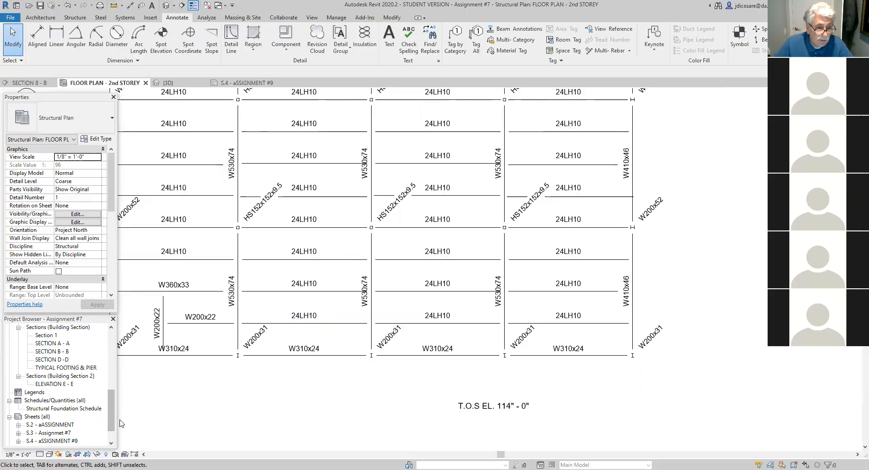
# - Open sheet S.4 - aSSIGNMENT #9 and select the floor plan's viewport
pyautogui.scroll(-1, 112, 410)
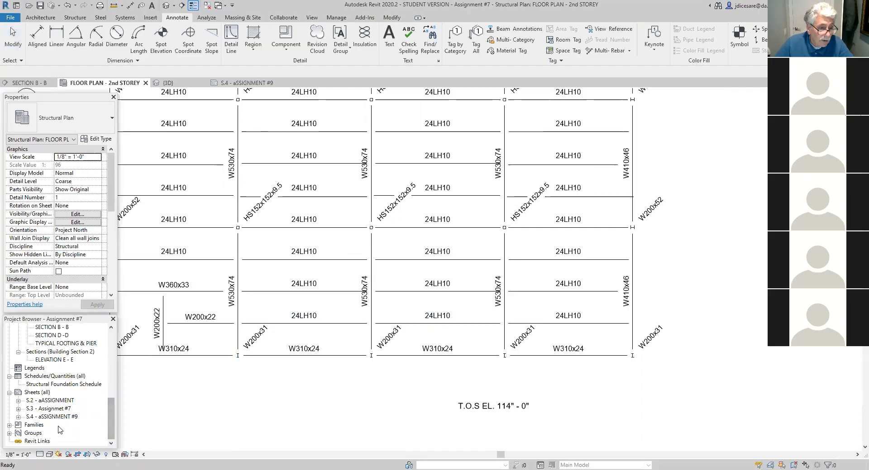
pyautogui.doubleClick(63, 418)
pyautogui.click(425, 413)
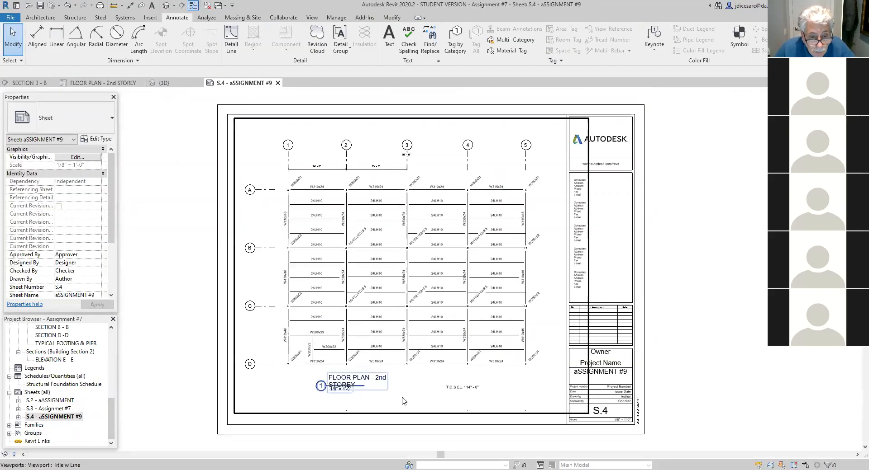
pyautogui.click(348, 394)
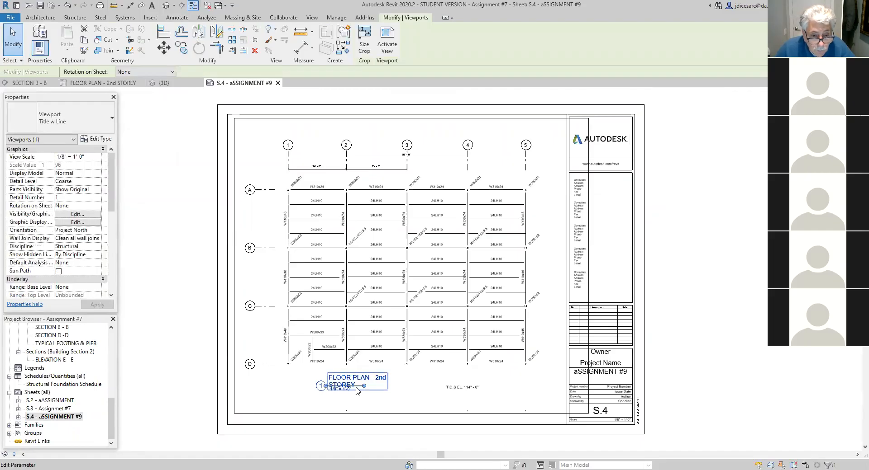
pyautogui.click(362, 390)
pyautogui.click(390, 398)
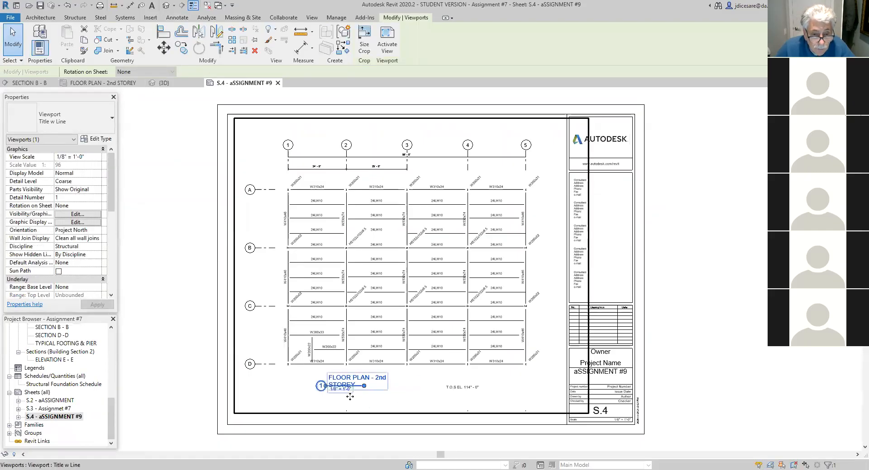
pyautogui.click(326, 387)
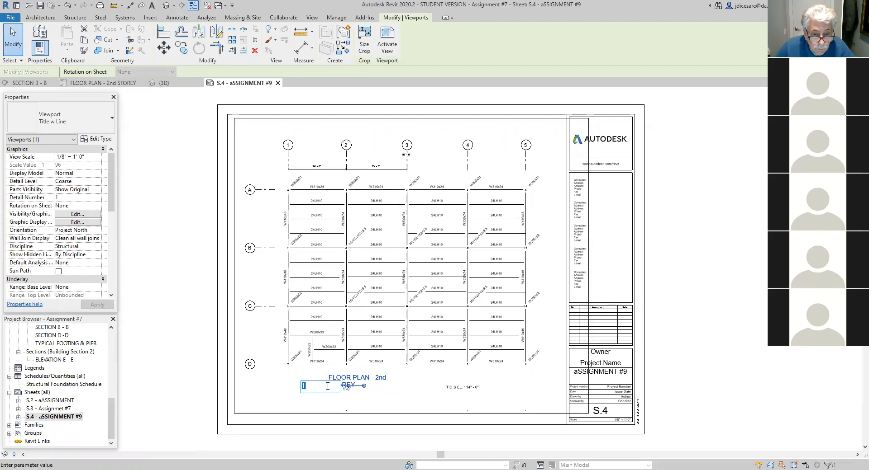
pyautogui.click(396, 386)
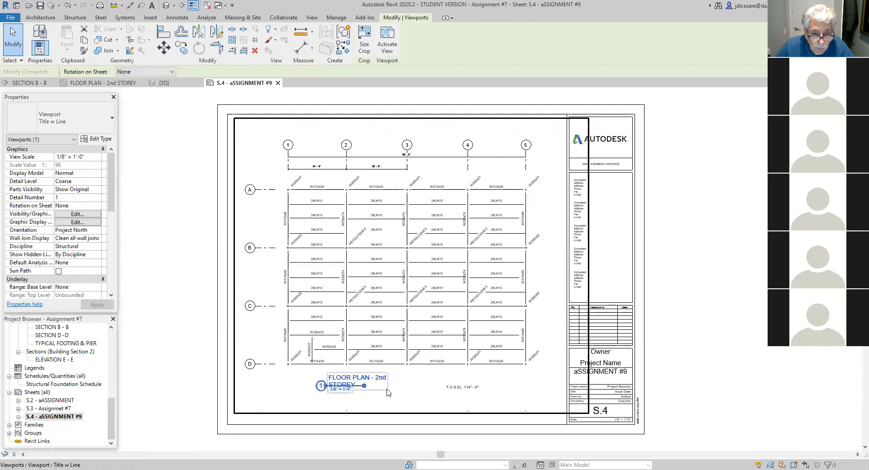
# - Extend the viewport's title line to the right, past the end of the FLOOR PLAN - 2nd STOREY title text
pyautogui.scroll(3, 375, 394)
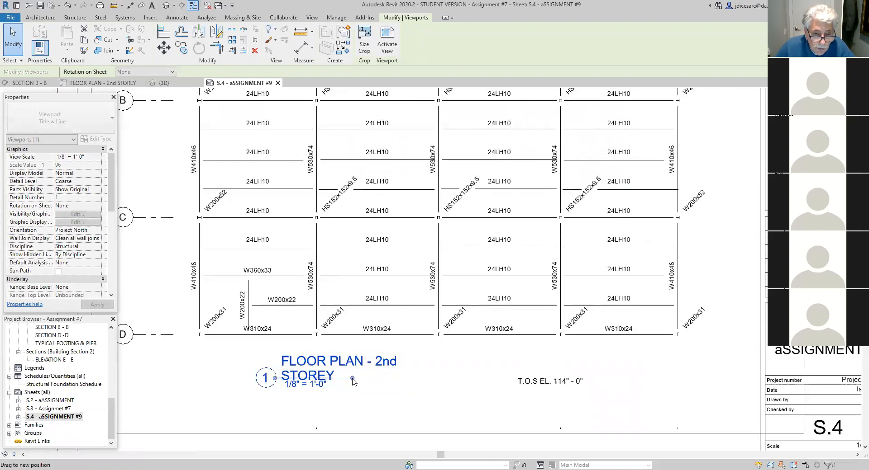
pyautogui.scroll(2, 353, 381)
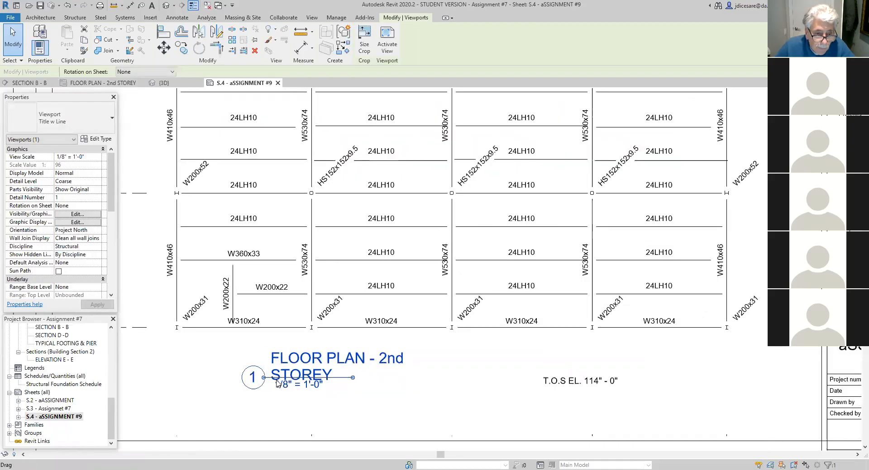
pyautogui.moveTo(242, 375); pyautogui.dragTo(236, 383)
pyautogui.click(235, 378)
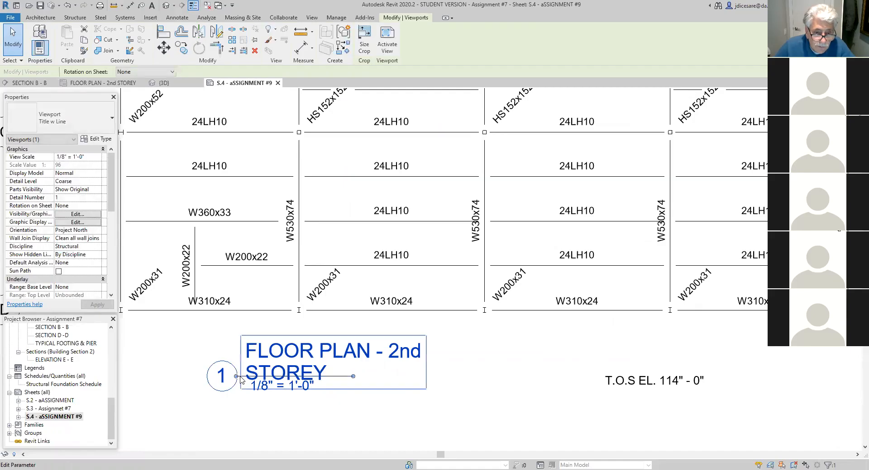
pyautogui.moveTo(353, 377); pyautogui.dragTo(490, 401)
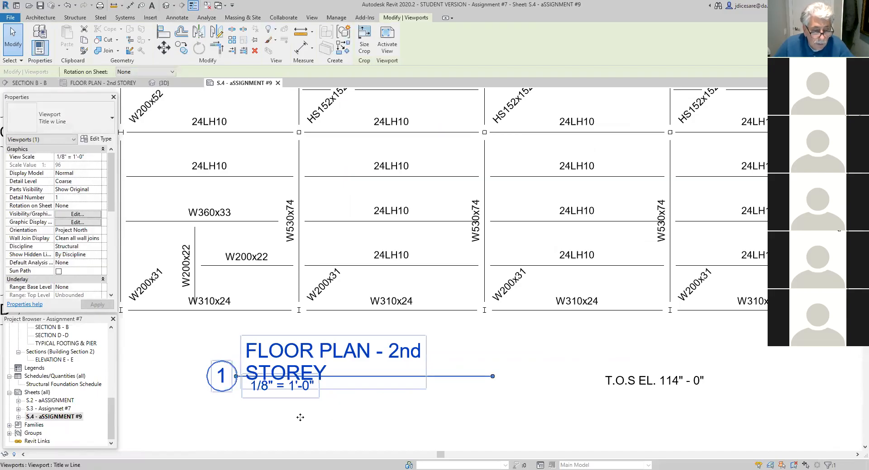
pyautogui.press('Escape')
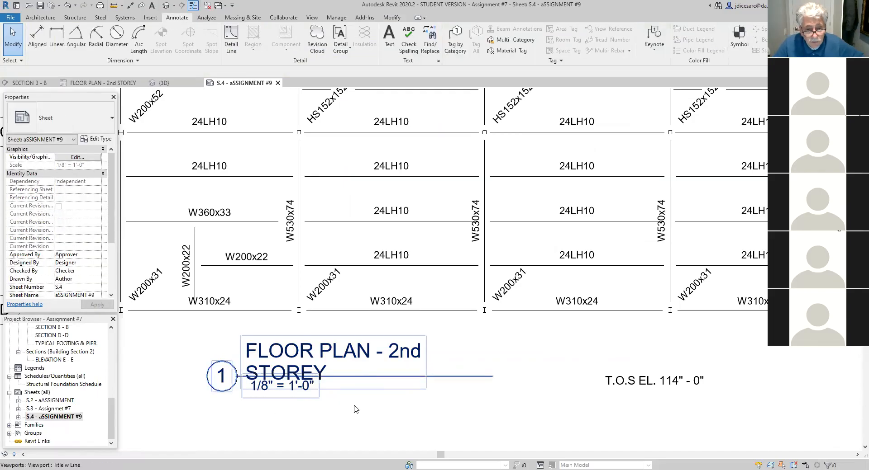
pyautogui.scroll(-5, 356, 410)
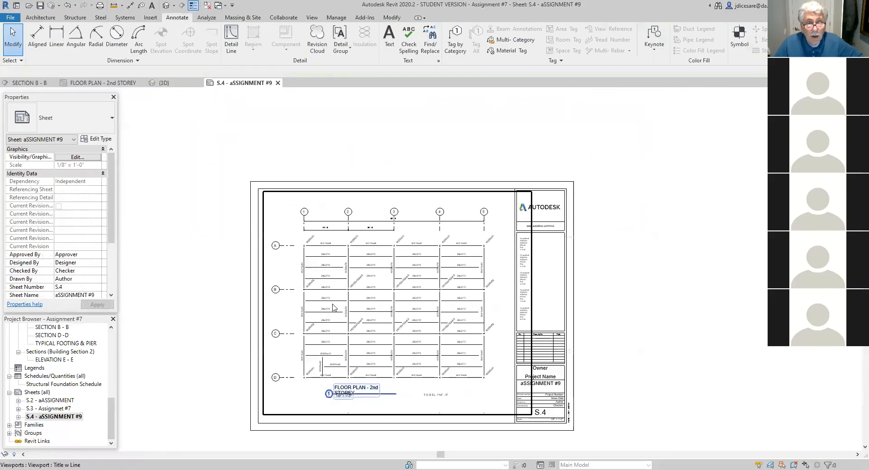
pyautogui.click(277, 397)
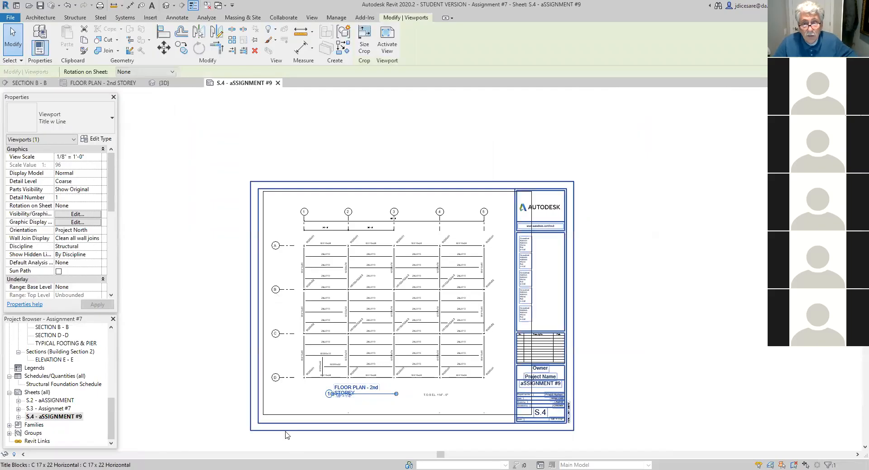
# - Examine the framing plan, its title and the T.O.S elevation note on sheet S.4
pyautogui.press('Escape')
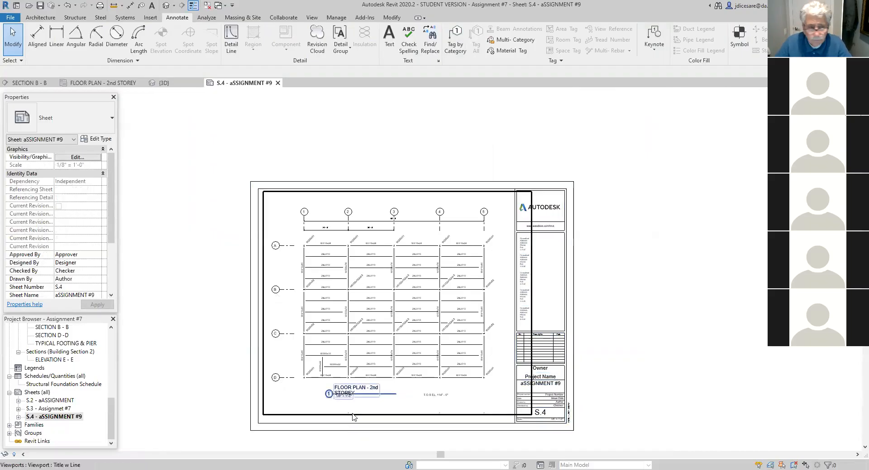
pyautogui.scroll(1, 380, 406)
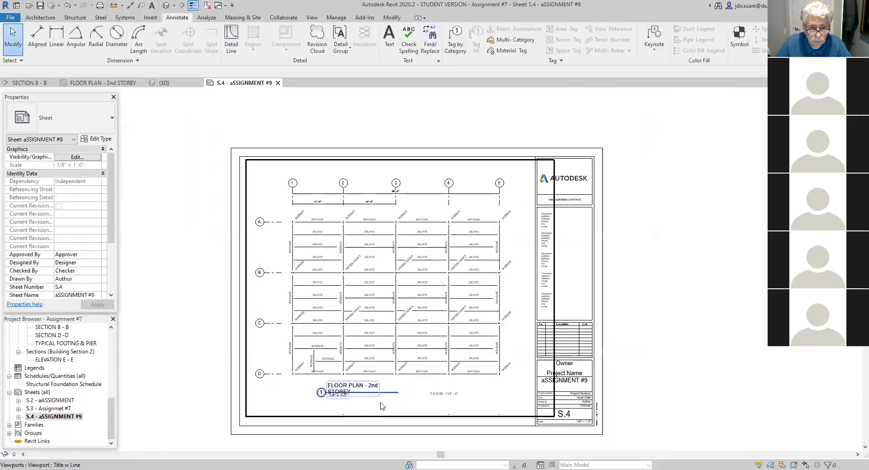
pyautogui.scroll(2, 380, 406)
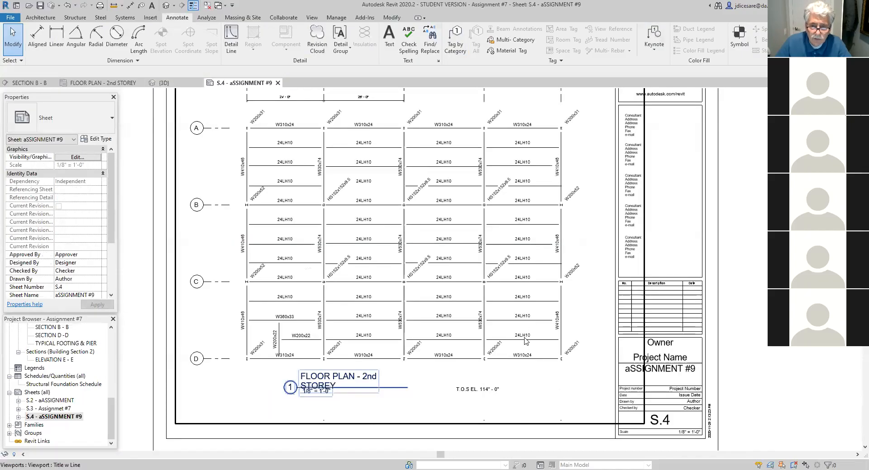
pyautogui.click(437, 401)
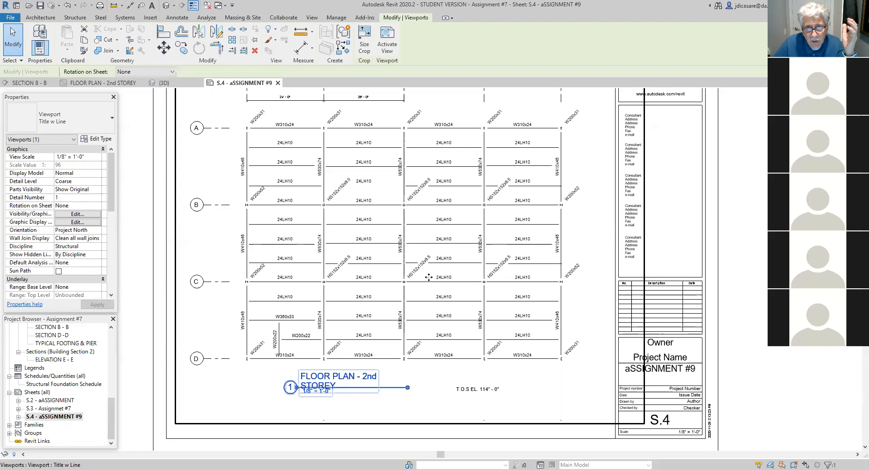
pyautogui.scroll(-2, 412, 283)
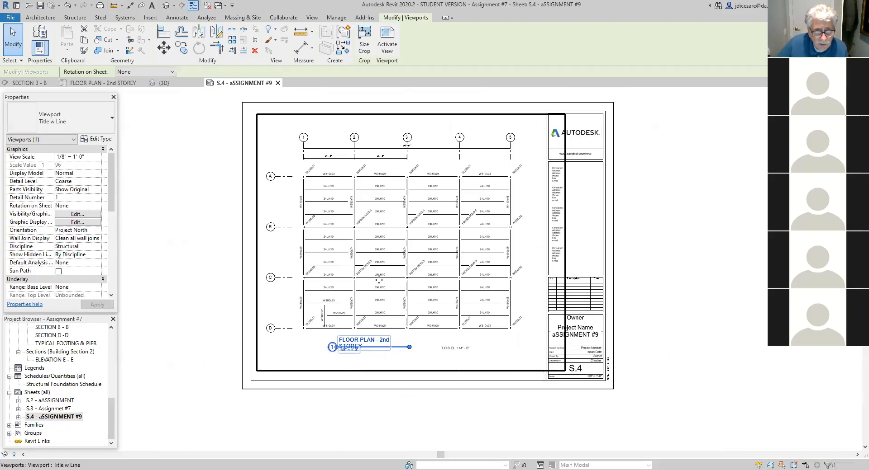
pyautogui.scroll(2, 336, 330)
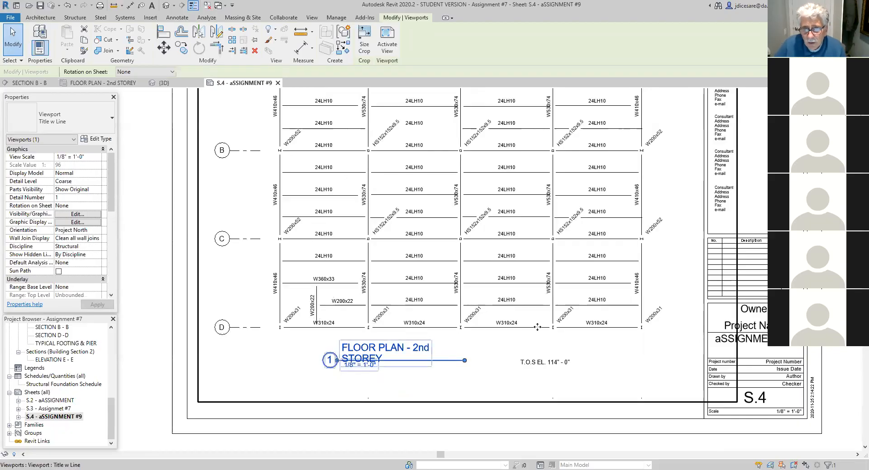
pyautogui.scroll(-2, 402, 280)
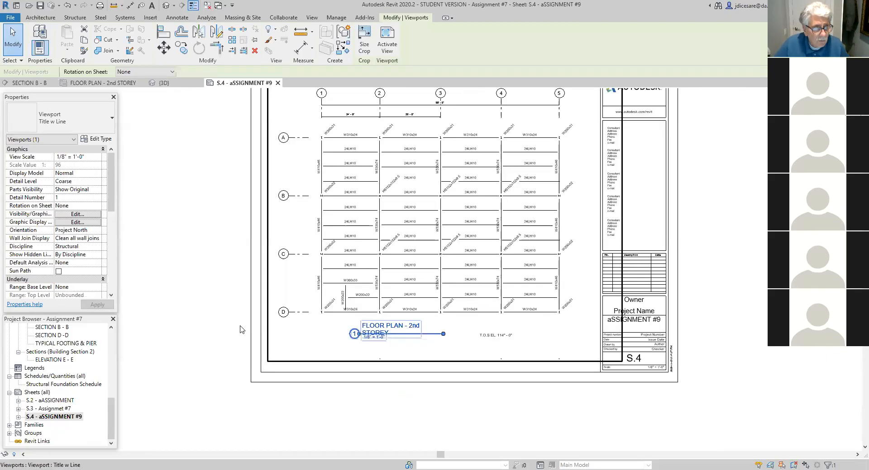
# - Delete sheet S.4 - aSSIGNMENT #9 from the project
pyautogui.moveTo(112, 416)
pyautogui.mouseDown()
pyautogui.moveTo(108, 347)
pyautogui.moveTo(110, 417)
pyautogui.mouseUp()
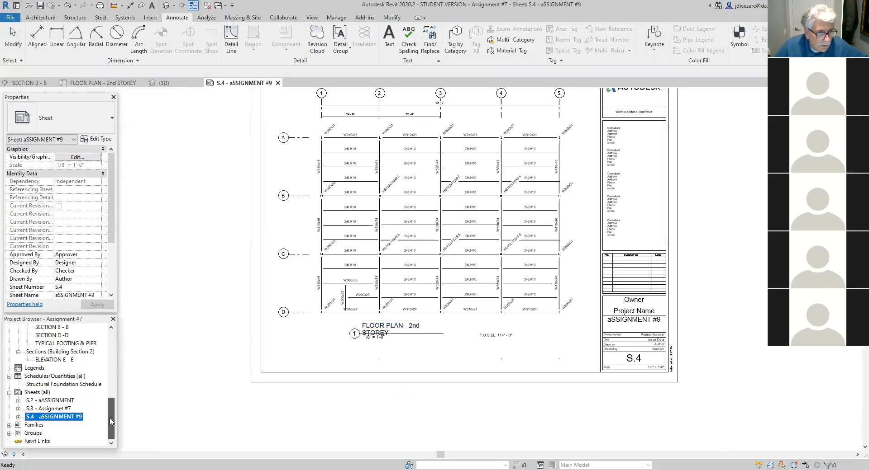
pyautogui.rightClick(56, 422)
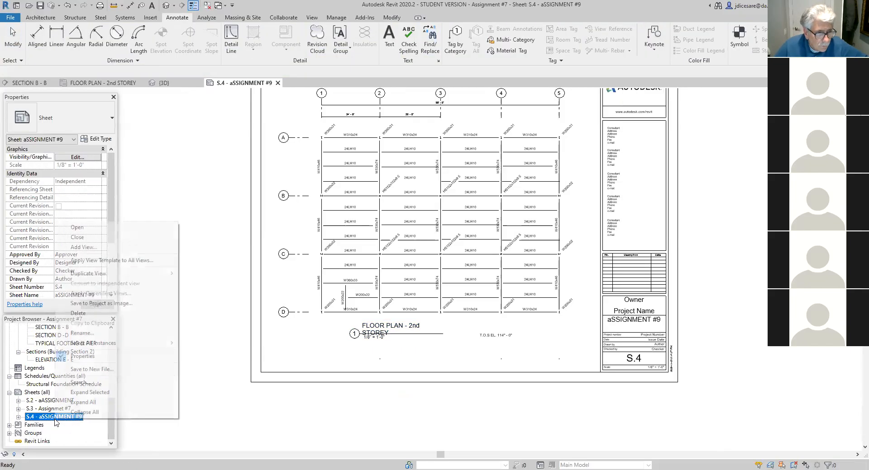
pyautogui.click(78, 314)
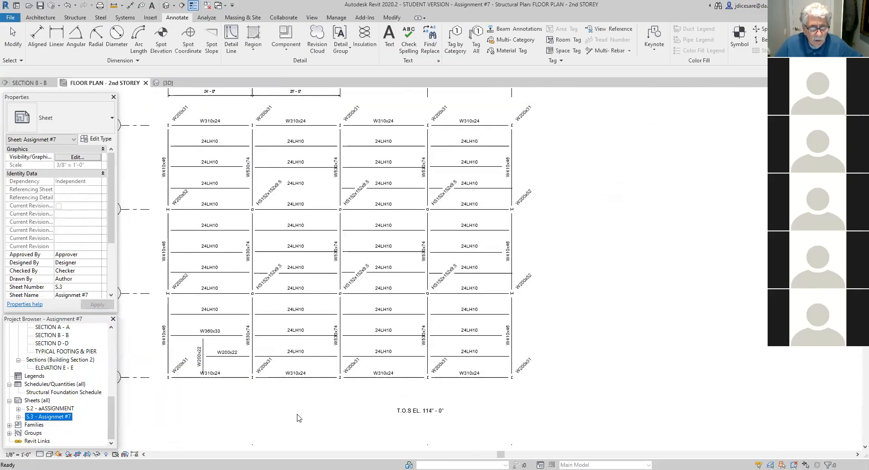
pyautogui.moveTo(291, 384); pyautogui.dragTo(404, 414, button='middle')
pyautogui.scroll(-2, 404, 414)
pyautogui.scroll(2, 404, 414)
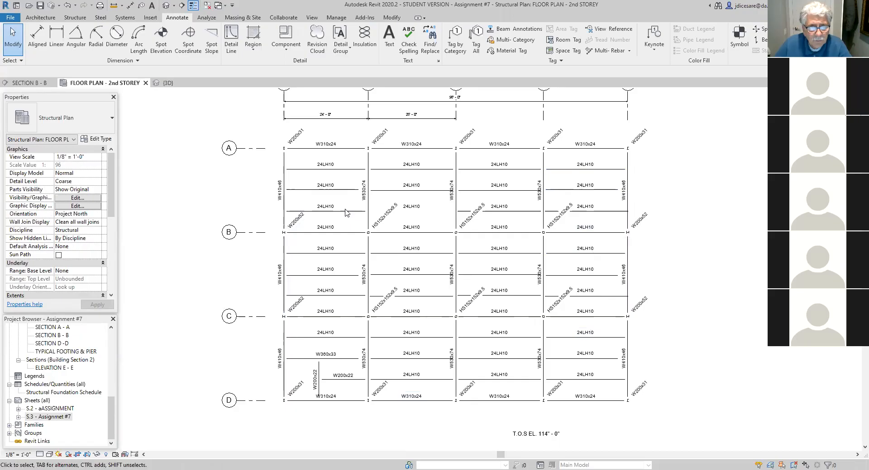
# - Undo the deletion of sheet S.4 - aSSIGNMENT #9
pyautogui.click(68, 7)
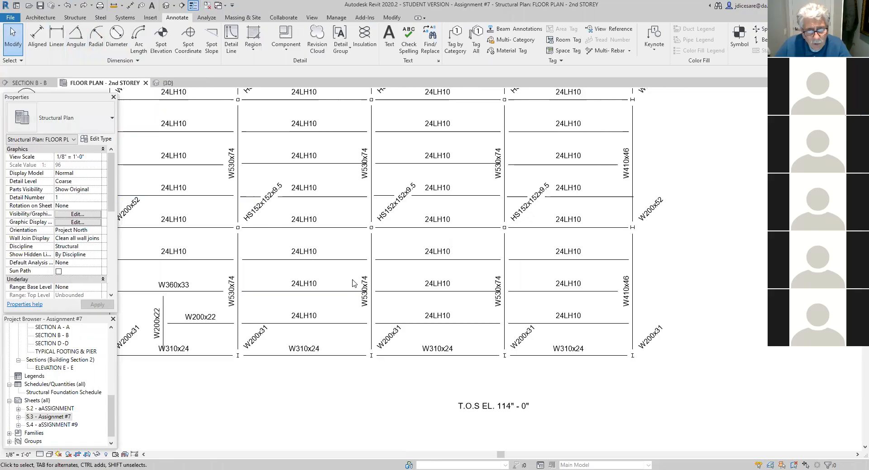
pyautogui.scroll(-3, 354, 284)
pyautogui.moveTo(357, 335); pyautogui.dragTo(411, 374, button='middle')
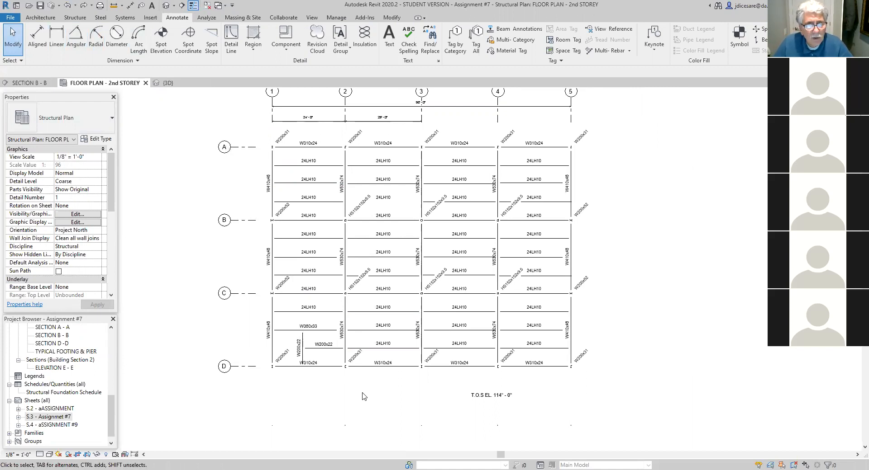
pyautogui.moveTo(331, 376); pyautogui.dragTo(339, 412, button='middle')
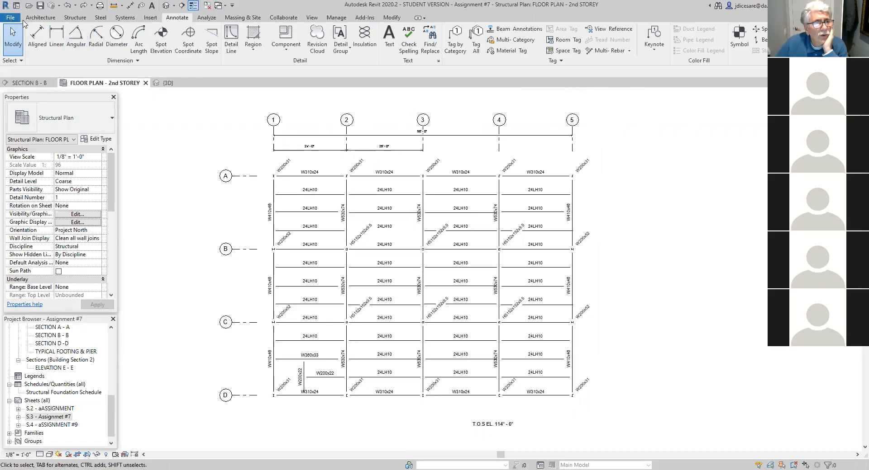
# - Undo the T.O.S elevation note, the creation of sheet S.4 and the hiding of the plan's crop boundary
pyautogui.click(65, 5)
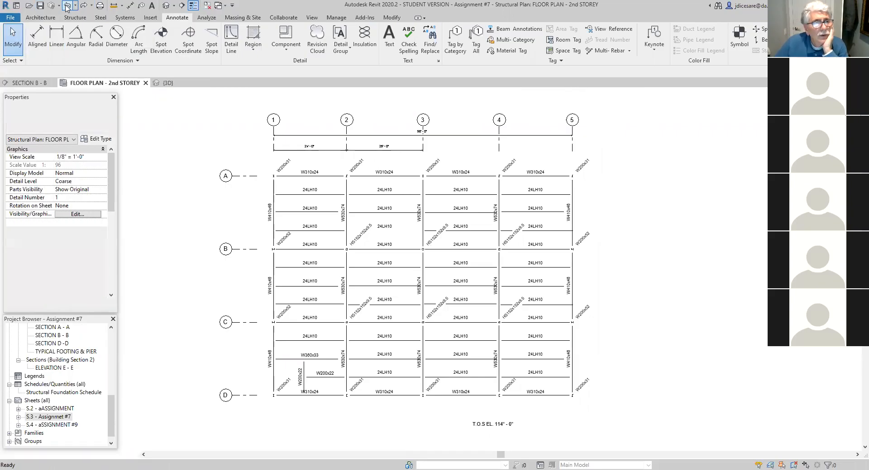
pyautogui.click(67, 8)
pyautogui.click(67, 8)
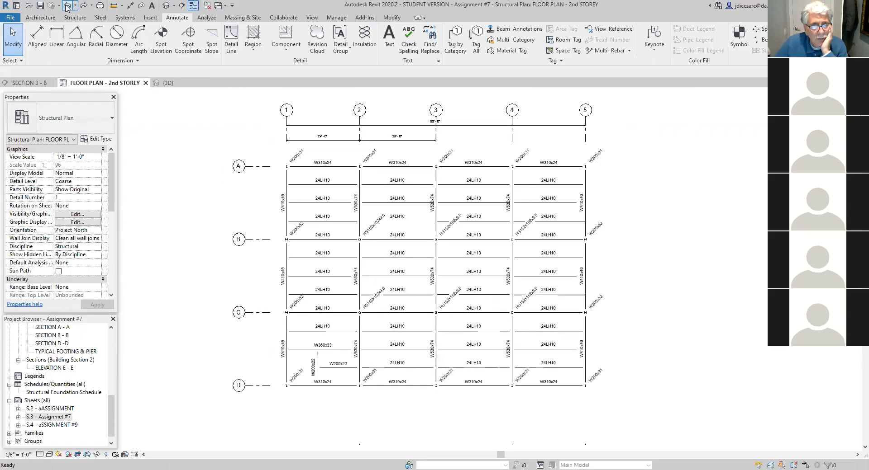
pyautogui.click(66, 7)
pyautogui.click(67, 8)
pyautogui.click(67, 8)
pyautogui.click(67, 8)
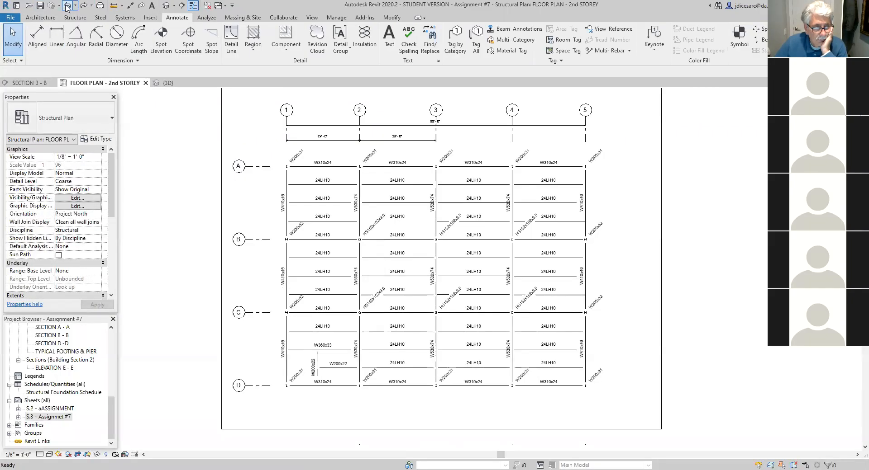
# - Undo the renaming of the Level 114' view to FLOOR PLAN - 2nd STOREY and all of its grid dimensions
pyautogui.click(67, 8)
pyautogui.click(67, 8)
pyautogui.click(67, 8)
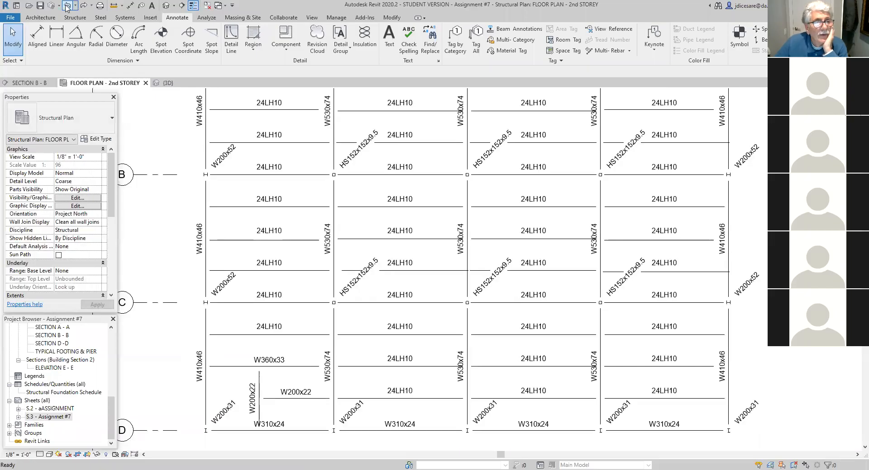
pyautogui.click(67, 8)
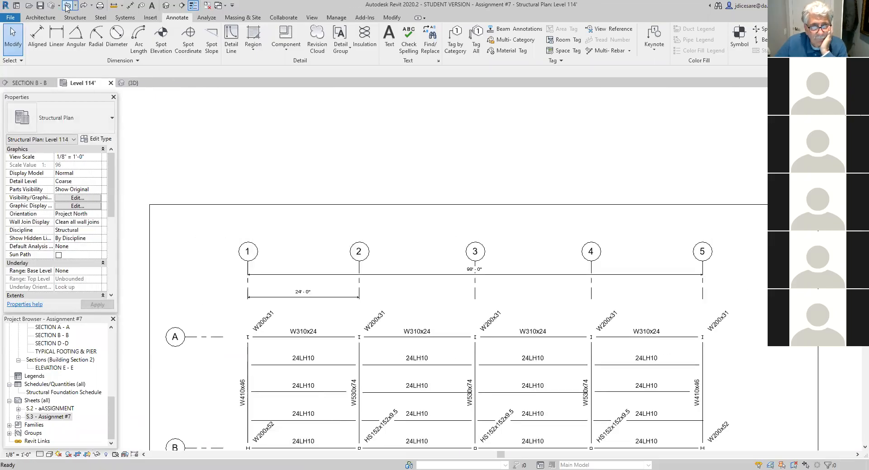
pyautogui.click(67, 8)
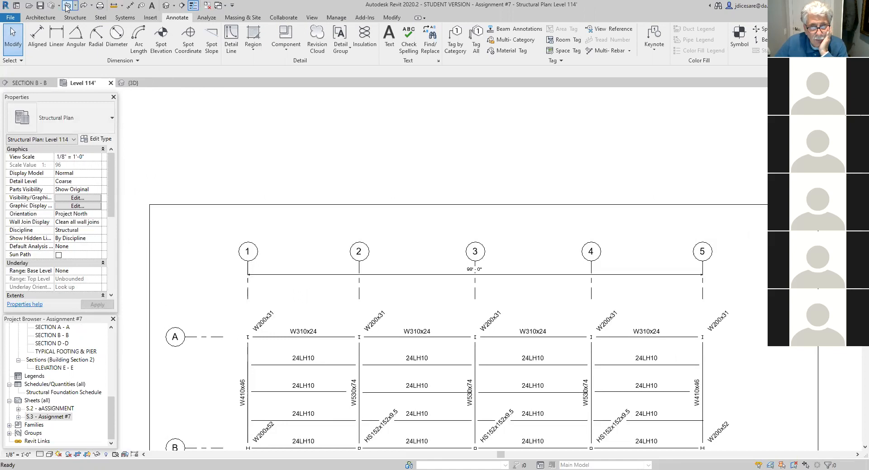
pyautogui.click(67, 8)
pyautogui.click(66, 9)
pyautogui.click(67, 8)
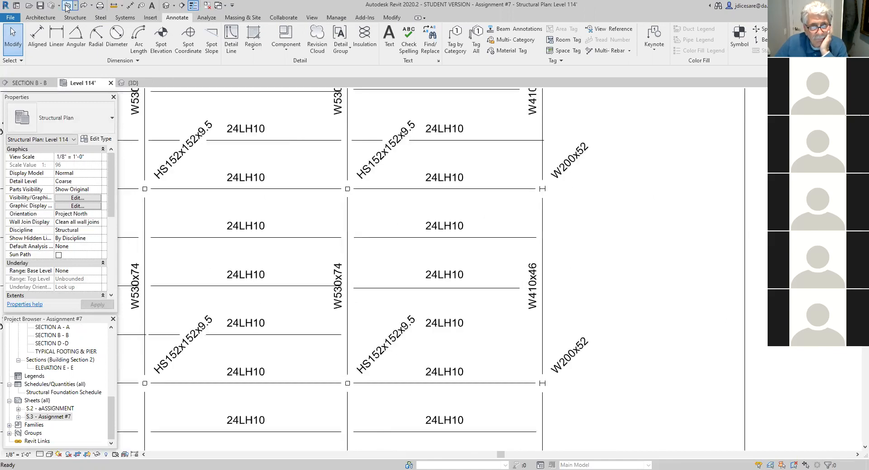
# - Undo the earlier adjustments to the joist lines on the Level 114' plan, one after another
pyautogui.click(67, 8)
pyautogui.click(67, 8)
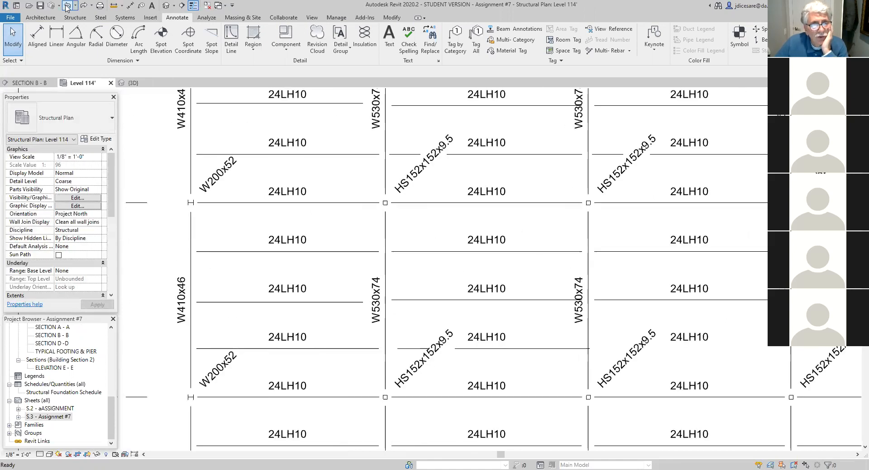
pyautogui.click(66, 9)
pyautogui.click(67, 8)
pyautogui.click(67, 8)
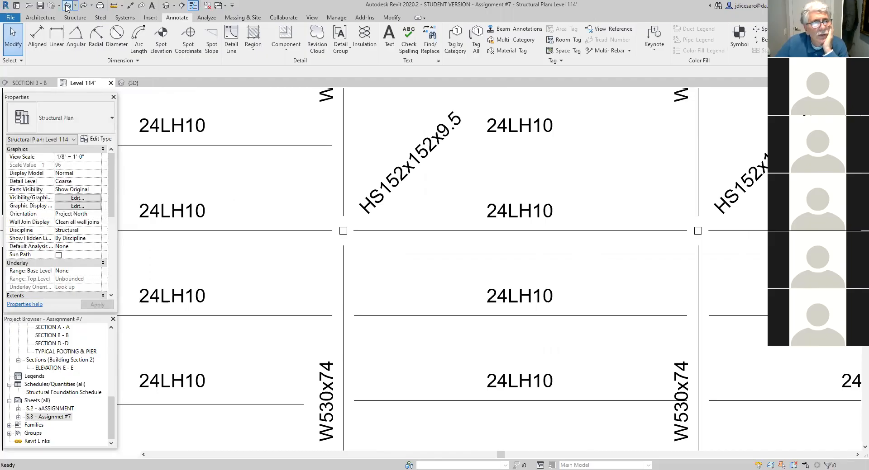
pyautogui.click(67, 8)
pyautogui.click(71, 7)
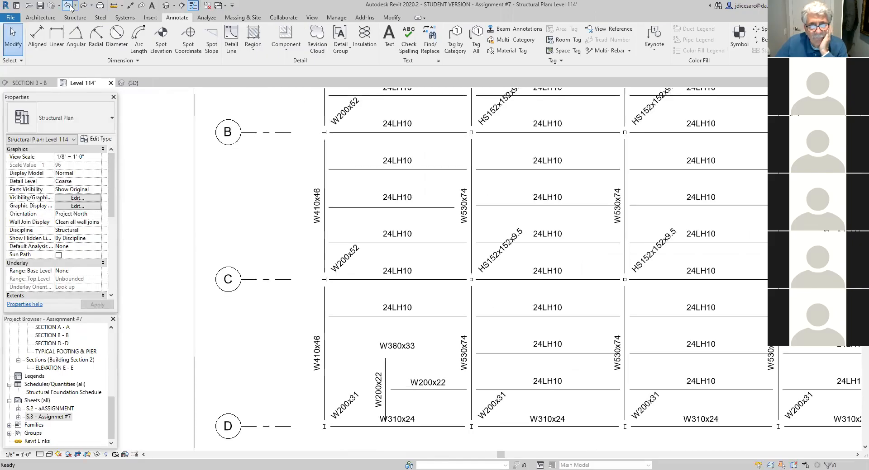
pyautogui.click(70, 7)
pyautogui.click(70, 7)
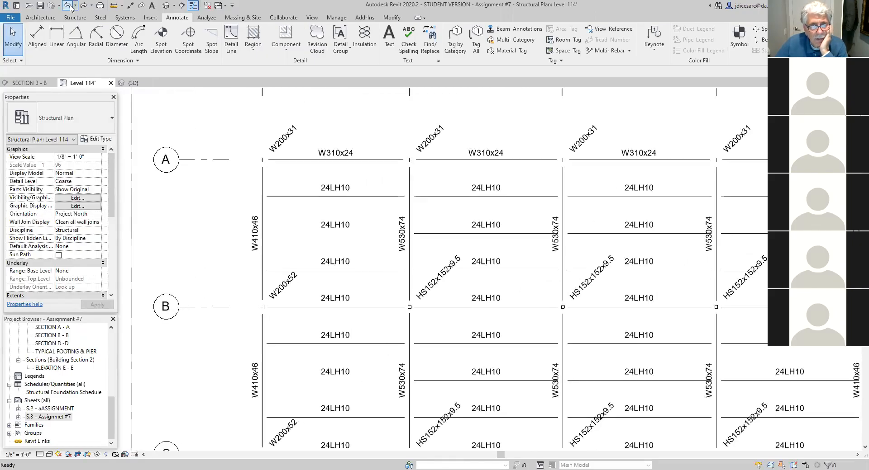
pyautogui.click(71, 7)
pyautogui.click(65, 8)
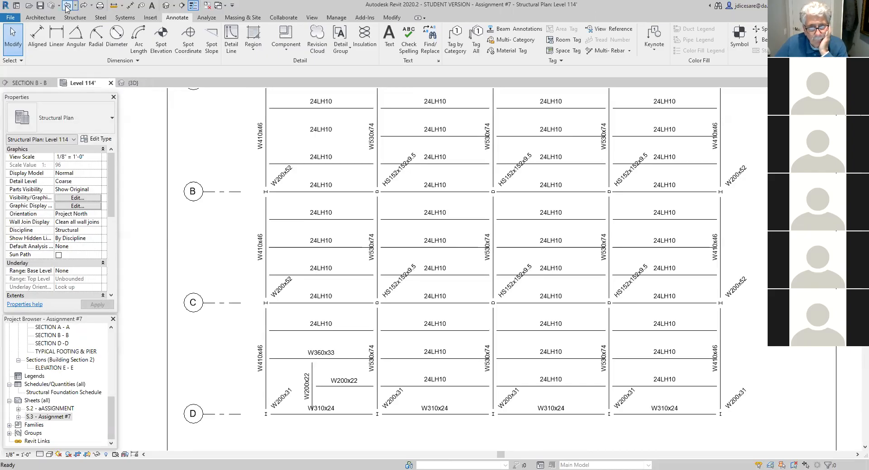
pyautogui.click(66, 6)
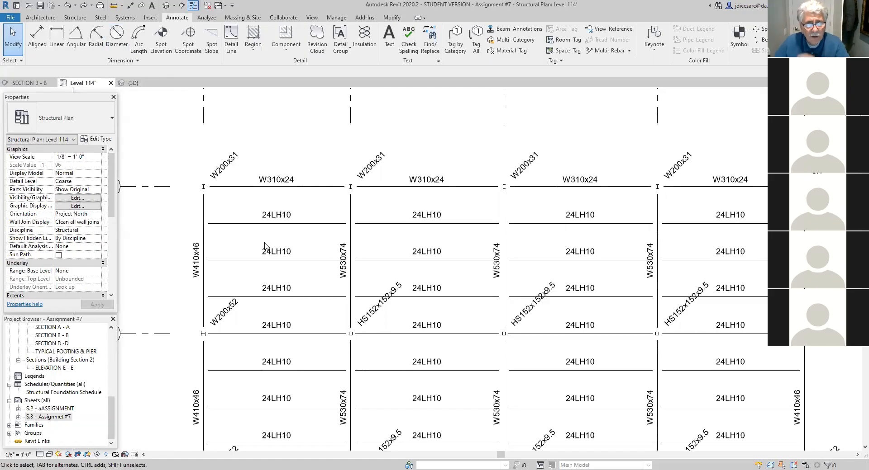
# - Delete the horizontal beams and joists with their tags, together with grids A to D, across all four bays of the Level 114' plan
pyautogui.scroll(-2, 266, 244)
pyautogui.scroll(-1, 338, 297)
pyautogui.moveTo(337, 296); pyautogui.dragTo(350, 226, button='middle')
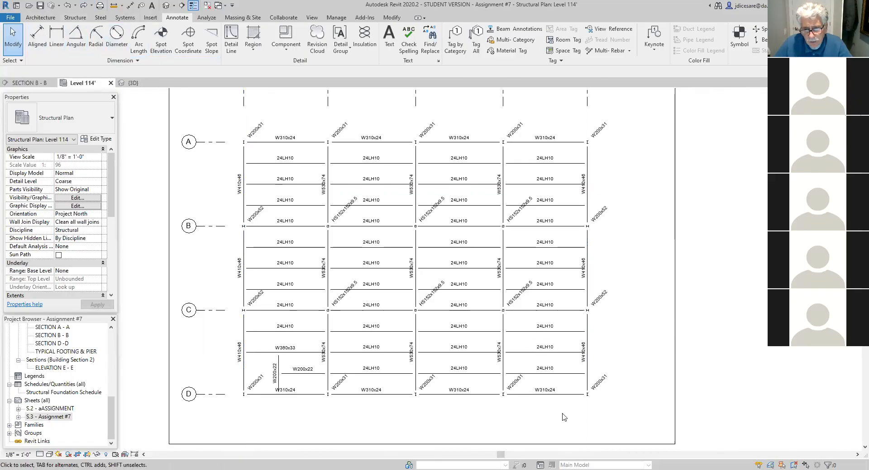
pyautogui.moveTo(576, 411); pyautogui.dragTo(544, 130)
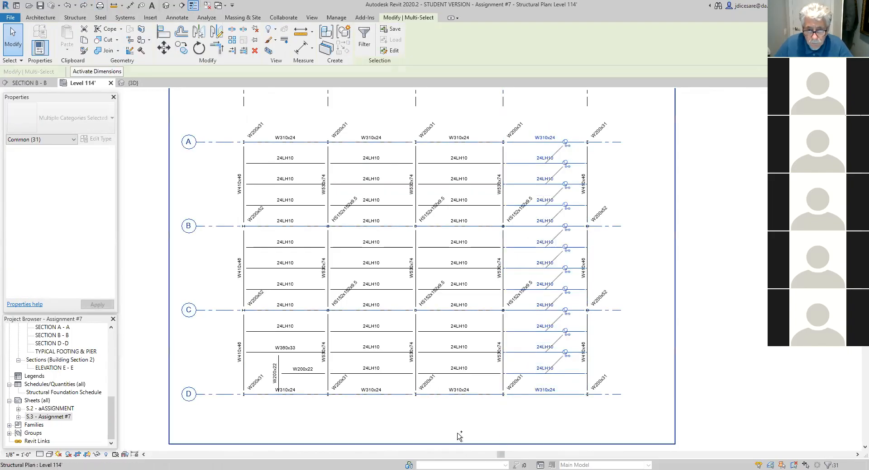
pyautogui.keyDown('ctrl'); pyautogui.moveTo(467, 407); pyautogui.dragTo(449, 121); pyautogui.keyUp('ctrl')
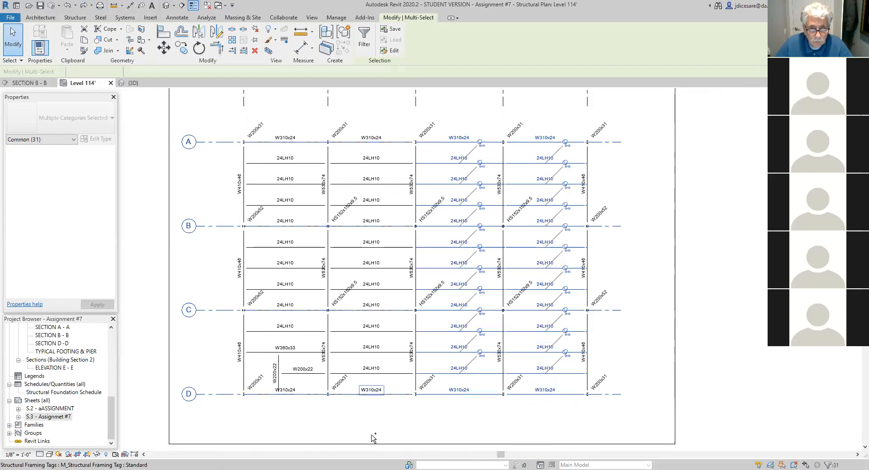
pyautogui.keyDown('ctrl'); pyautogui.moveTo(392, 415); pyautogui.dragTo(369, 119); pyautogui.keyUp('ctrl')
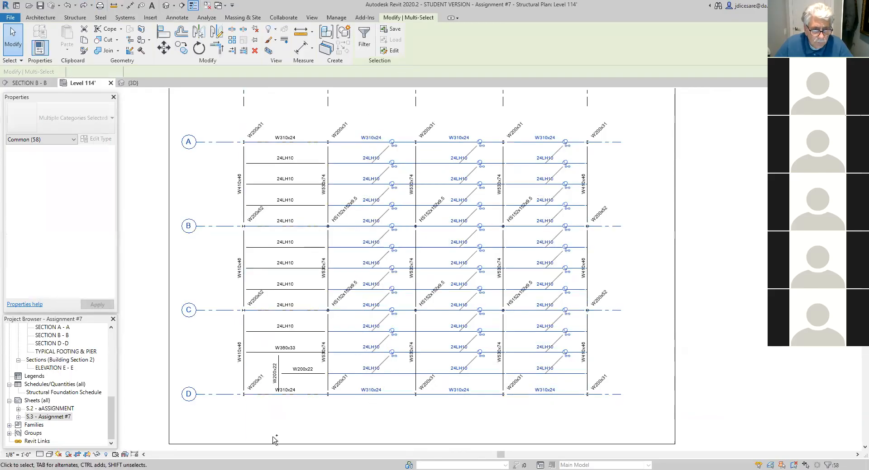
pyautogui.keyDown('ctrl'); pyautogui.moveTo(297, 404); pyautogui.dragTo(288, 110); pyautogui.keyUp('ctrl')
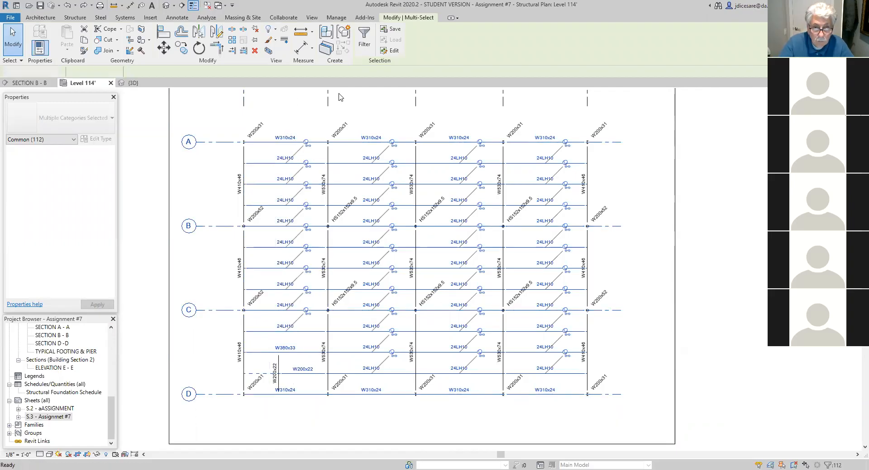
pyautogui.press('Delete')
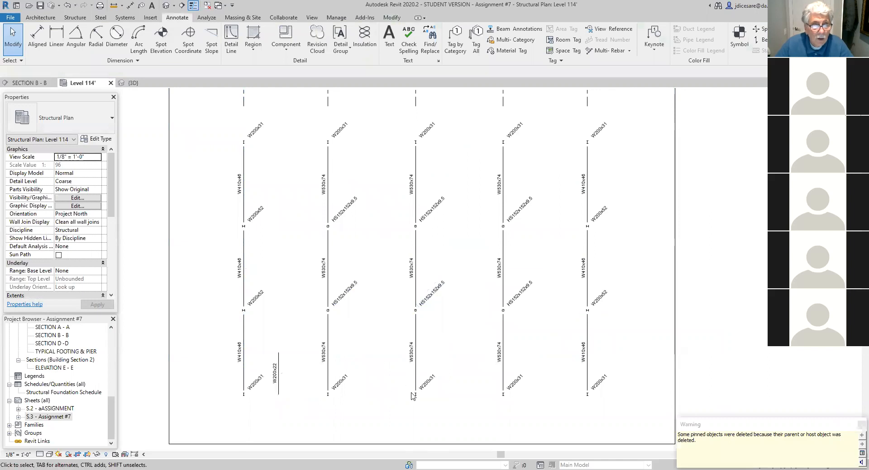
pyautogui.scroll(-3, 378, 295)
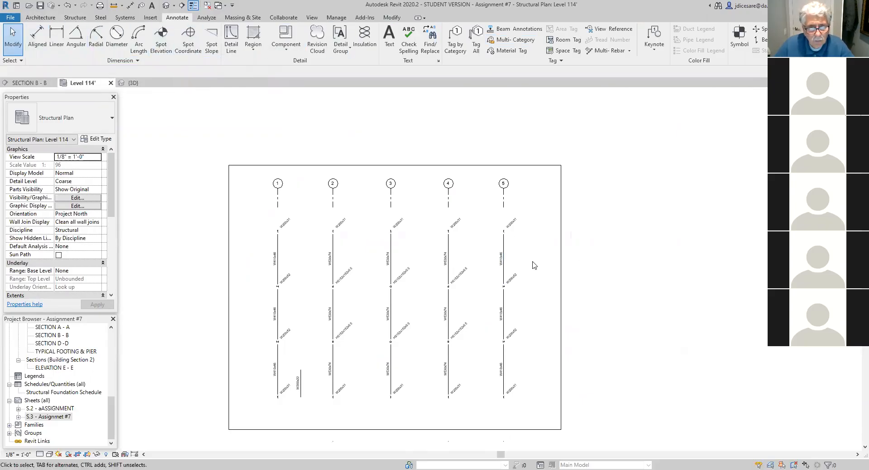
pyautogui.moveTo(533, 261); pyautogui.dragTo(265, 246)
pyautogui.press('Escape')
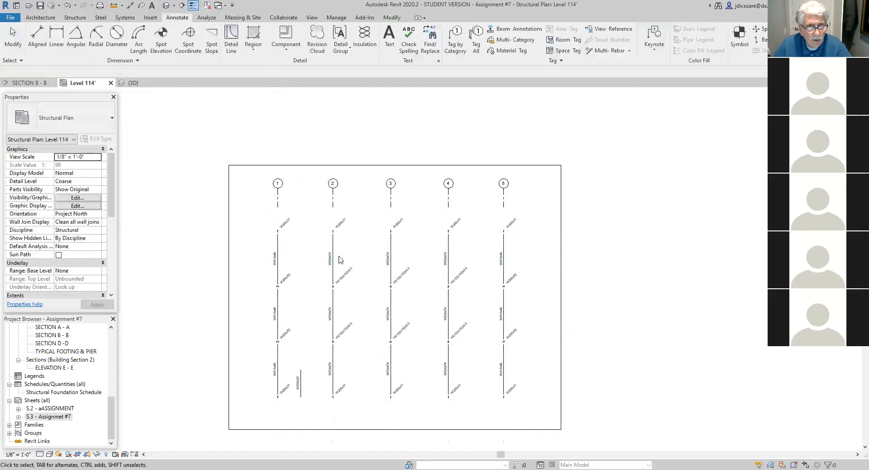
pyautogui.moveTo(261, 238); pyautogui.dragTo(304, 268)
pyautogui.press('Escape')
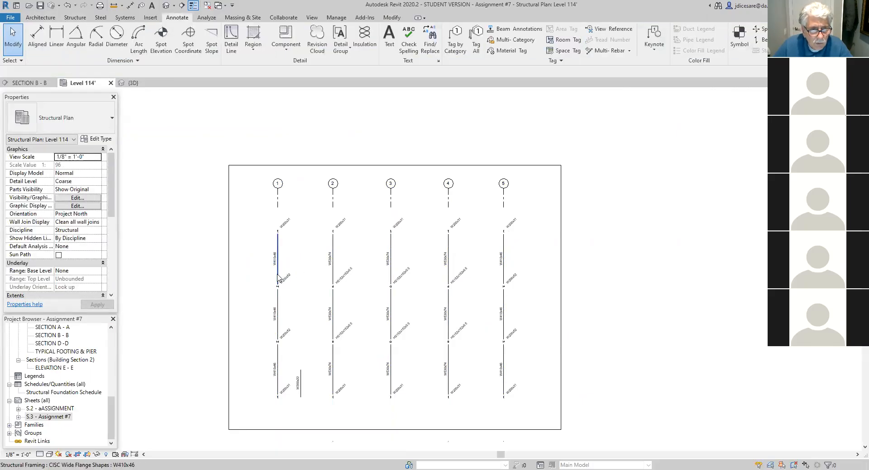
pyautogui.click(278, 277)
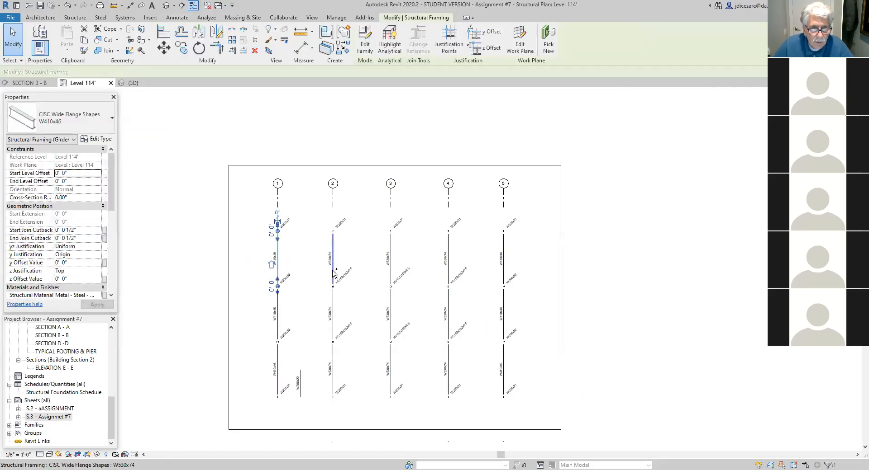
pyautogui.keyDown('ctrl'); pyautogui.click(390, 263); pyautogui.keyUp('ctrl')
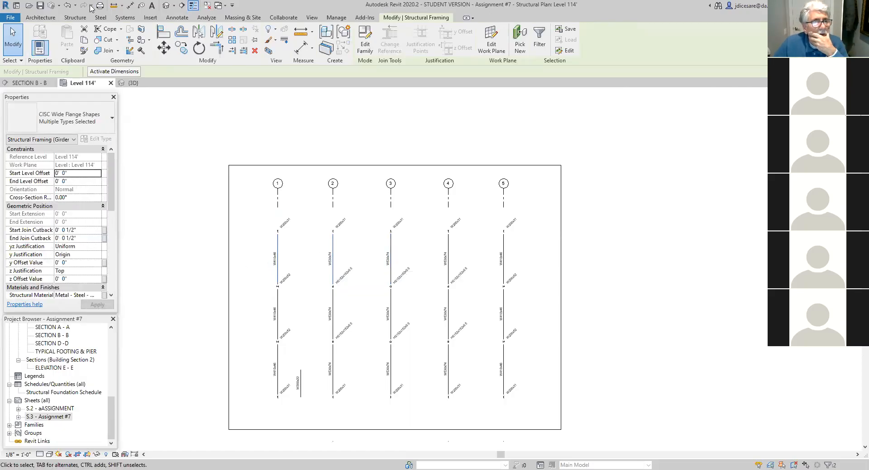
# - Undo the deletion of the beams, joists and grids A to D, and undo the framing and column tags on the Level 114' plan
pyautogui.click(71, 6)
pyautogui.click(69, 8)
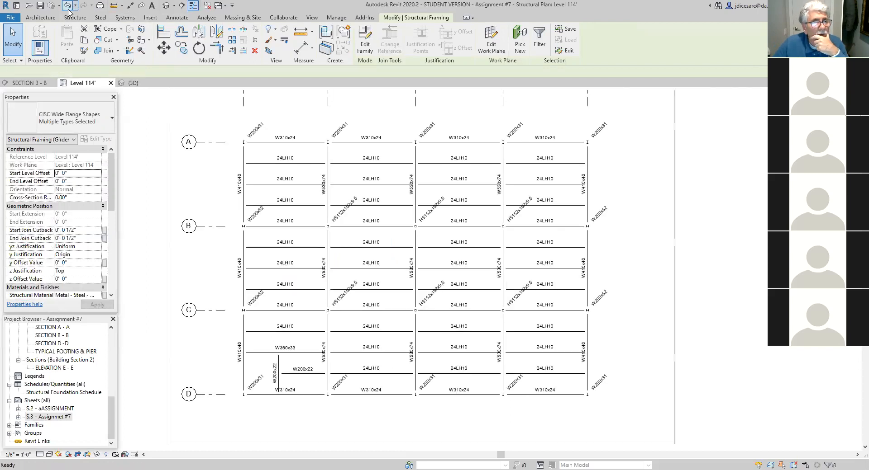
pyautogui.click(69, 7)
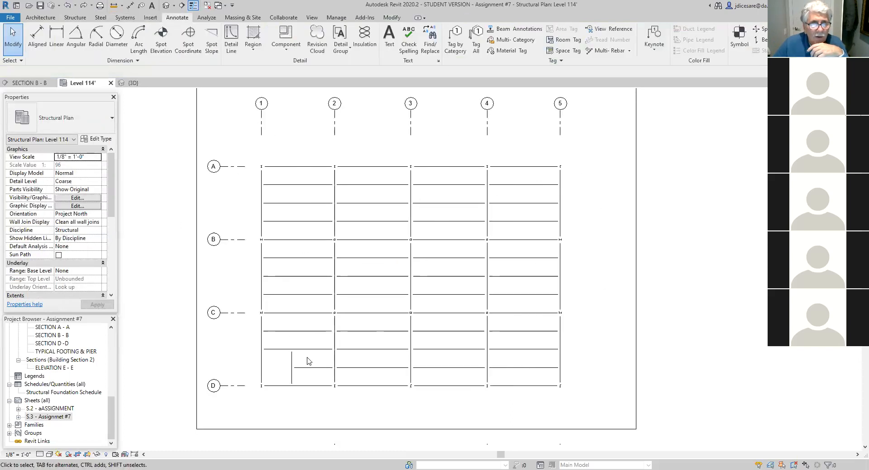
pyautogui.scroll(2, 305, 359)
pyautogui.scroll(-2, 374, 374)
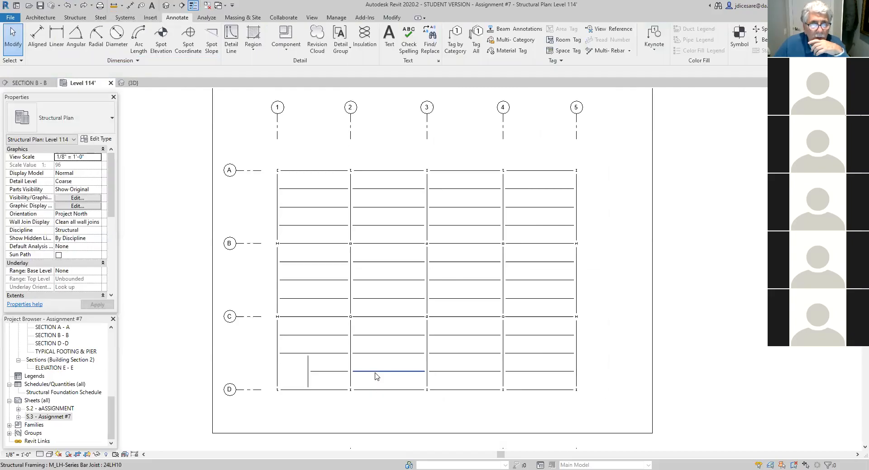
pyautogui.moveTo(381, 380); pyautogui.dragTo(375, 386, button='middle')
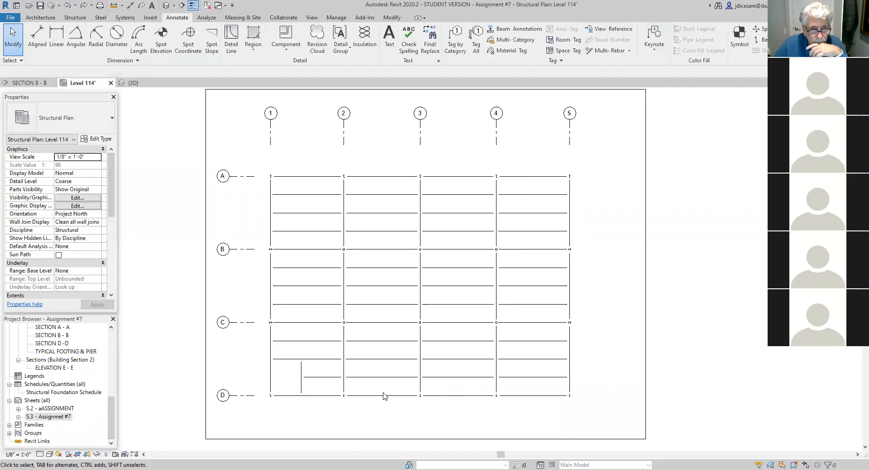
# - Undo the opening framing and joist changes in the bay between grids C and D and grids 1 and 2
pyautogui.click(70, 8)
pyautogui.click(69, 6)
pyautogui.click(70, 6)
pyautogui.click(70, 8)
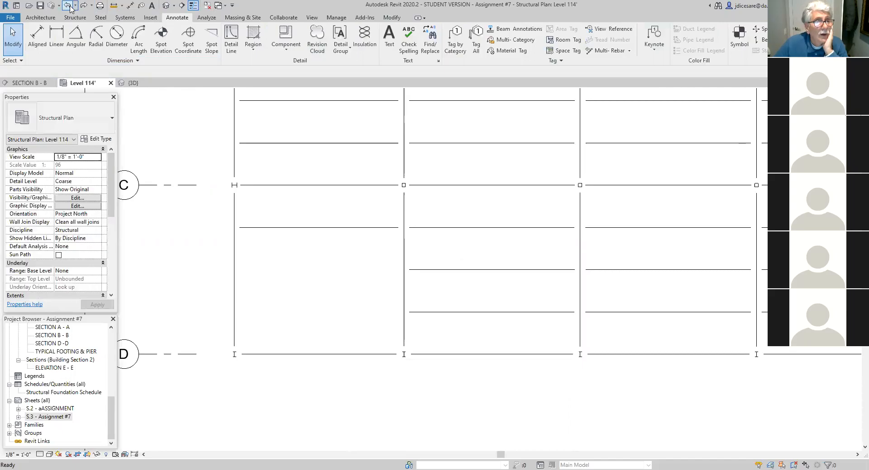
pyautogui.click(70, 7)
pyautogui.click(70, 7)
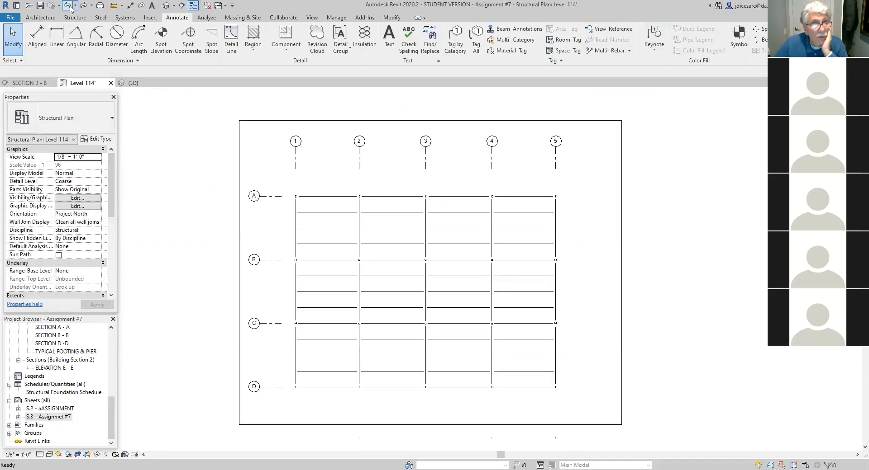
# - Undo the placement of the joists, the interior girders and the perimeter beams on the Level 114' plan
pyautogui.click(70, 8)
pyautogui.click(70, 8)
pyautogui.click(71, 8)
pyautogui.click(70, 8)
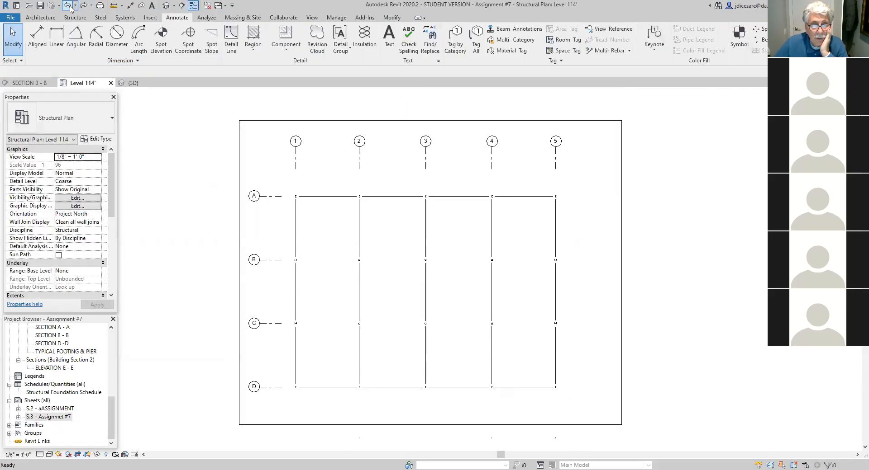
pyautogui.click(70, 7)
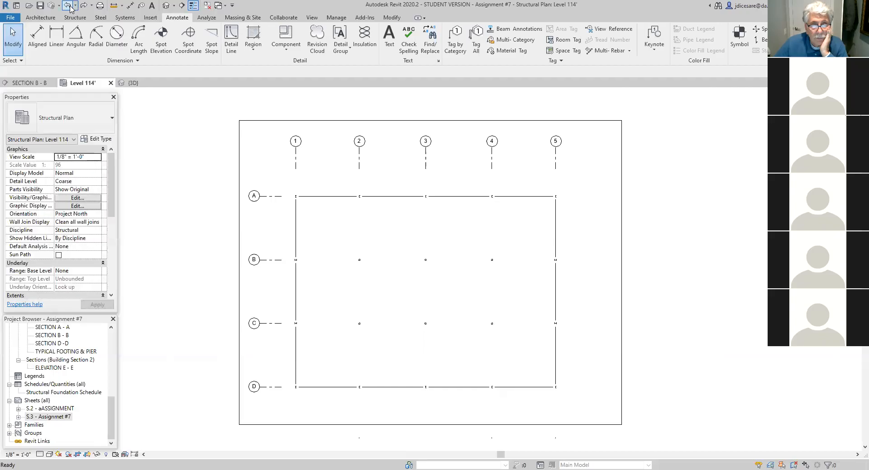
pyautogui.click(70, 8)
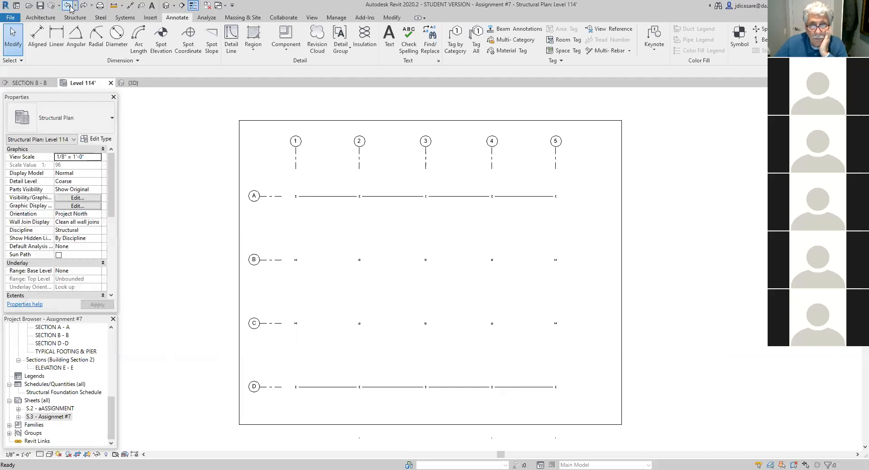
pyautogui.click(70, 8)
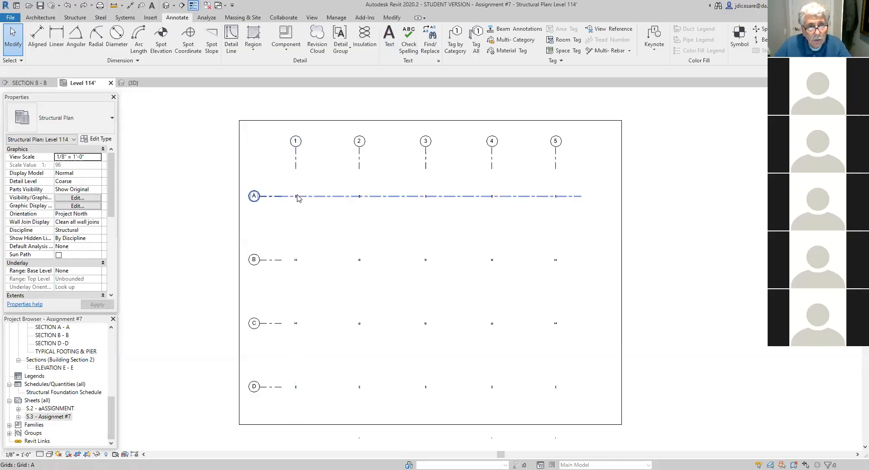
# - Delete all the columns at the grid intersections on the Level 114' plan
pyautogui.moveTo(289, 186); pyautogui.dragTo(568, 408)
pyautogui.click(255, 50)
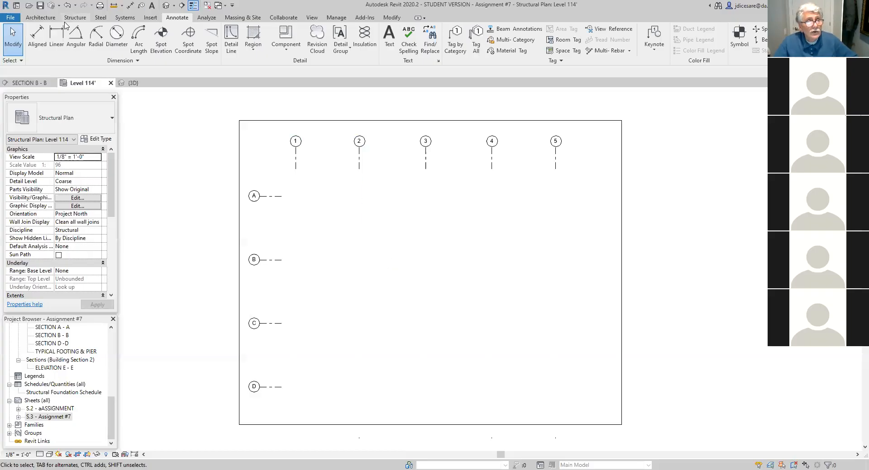
# - Try to place W200x31 wide flange structural columns at grid intersections, selecting only grids A and D
pyautogui.click(81, 18)
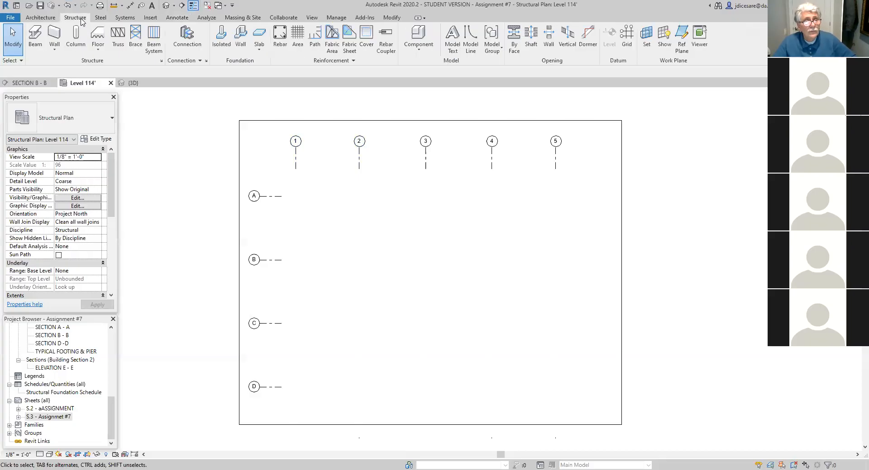
pyautogui.click(77, 41)
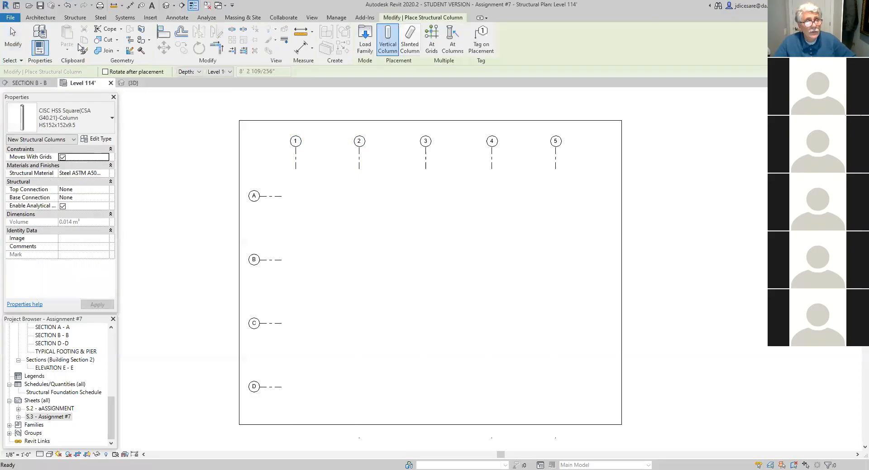
pyautogui.click(112, 120)
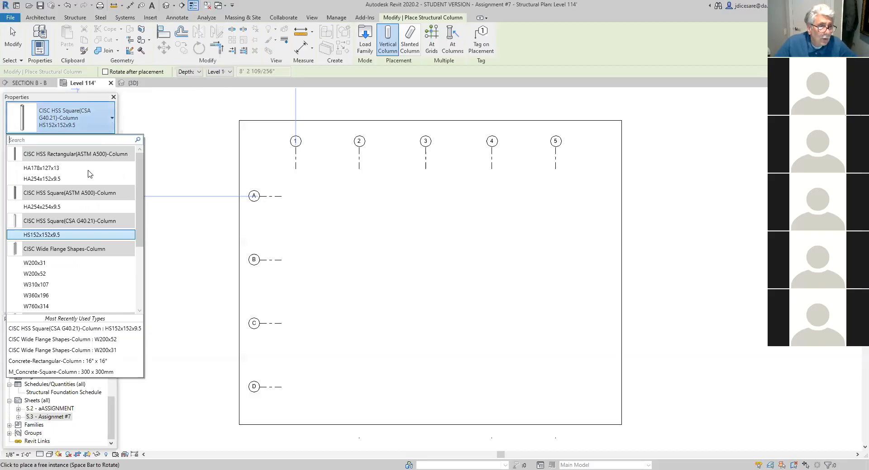
pyautogui.click(44, 264)
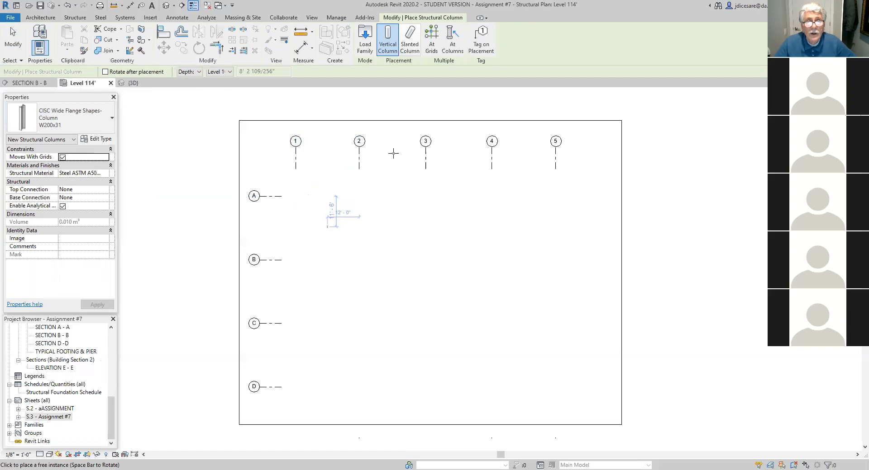
pyautogui.click(430, 38)
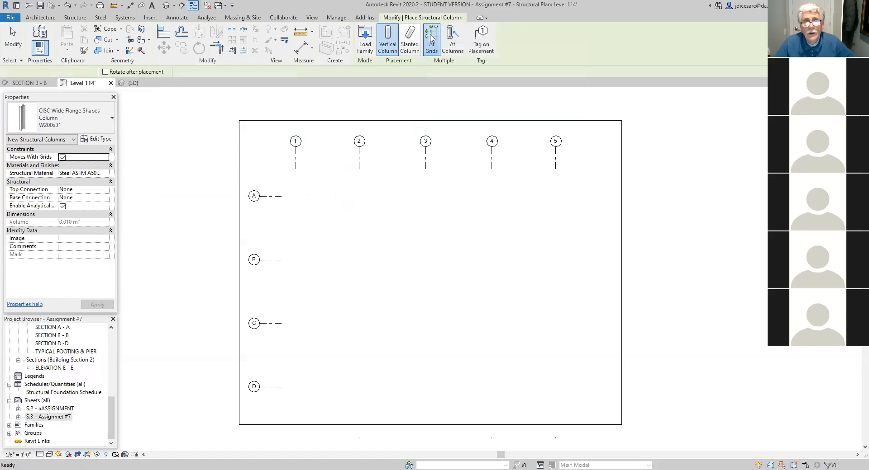
pyautogui.click(272, 198)
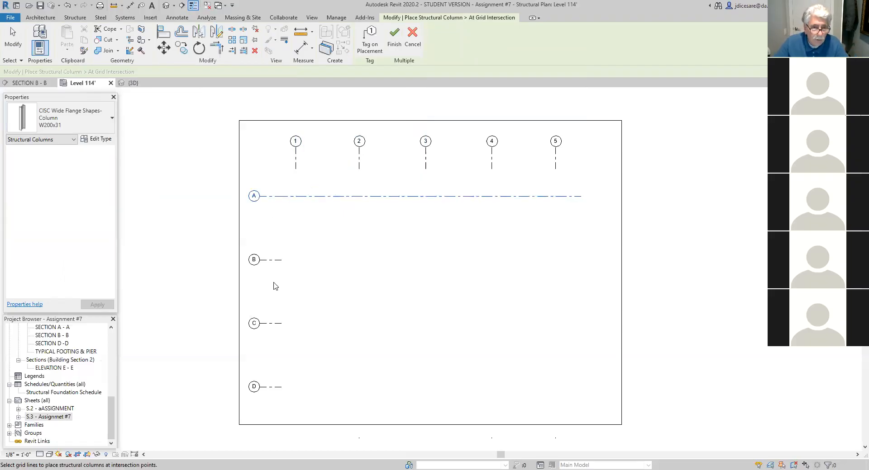
pyautogui.keyDown('ctrl'); pyautogui.click(278, 389); pyautogui.keyUp('ctrl')
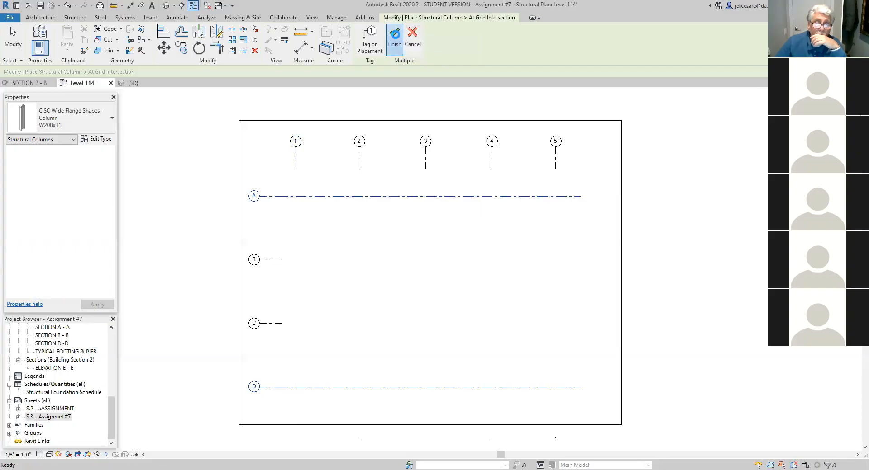
pyautogui.click(394, 36)
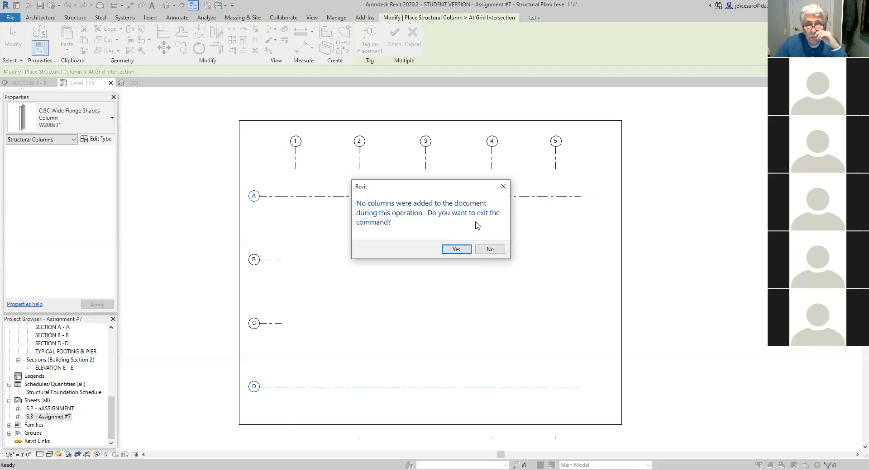
pyautogui.click(457, 249)
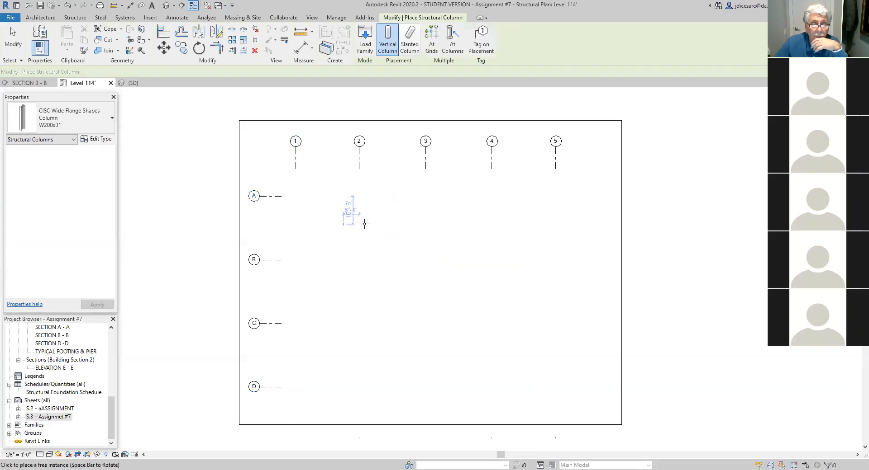
# - Retry the W200x31 column placement at grid intersections with grids A and D, and leave the column command
pyautogui.click(430, 41)
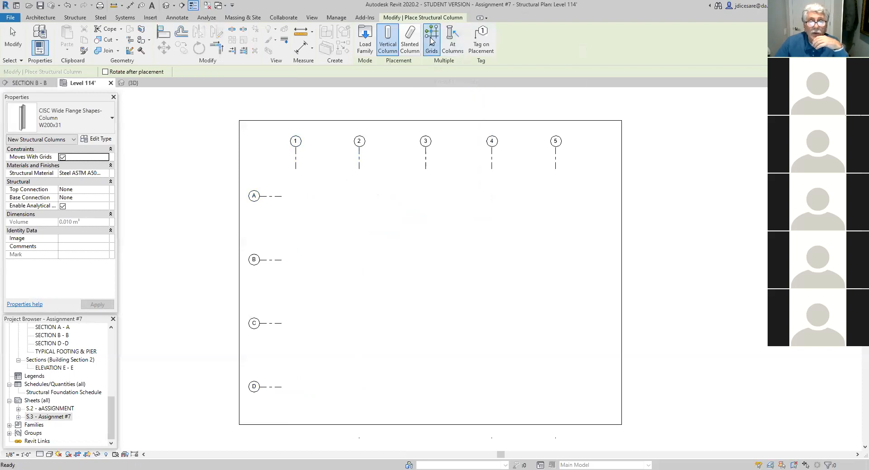
pyautogui.click(275, 198)
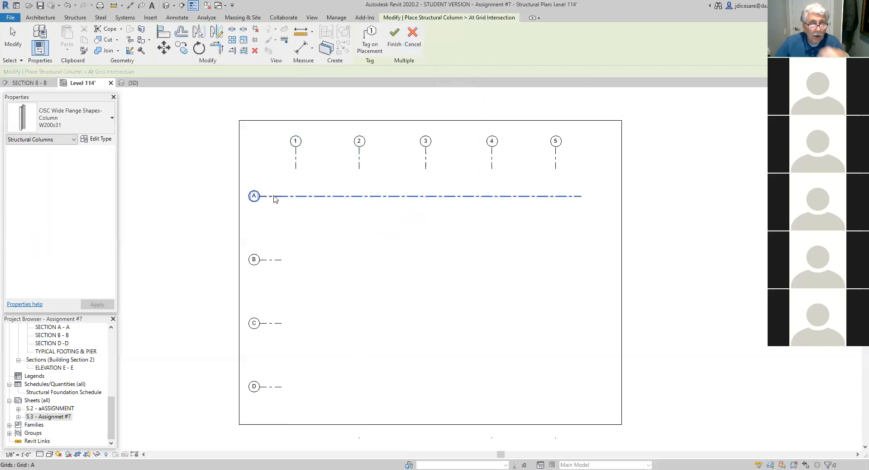
pyautogui.keyDown('ctrl'); pyautogui.click(272, 388); pyautogui.keyUp('ctrl')
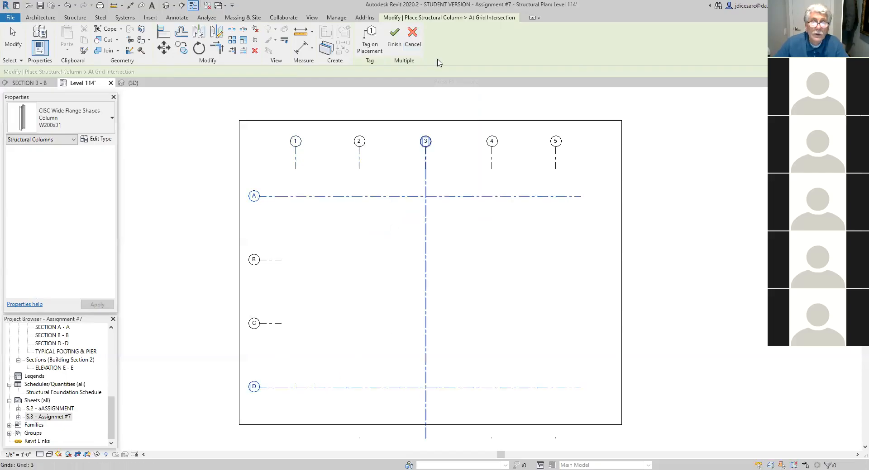
pyautogui.click(394, 43)
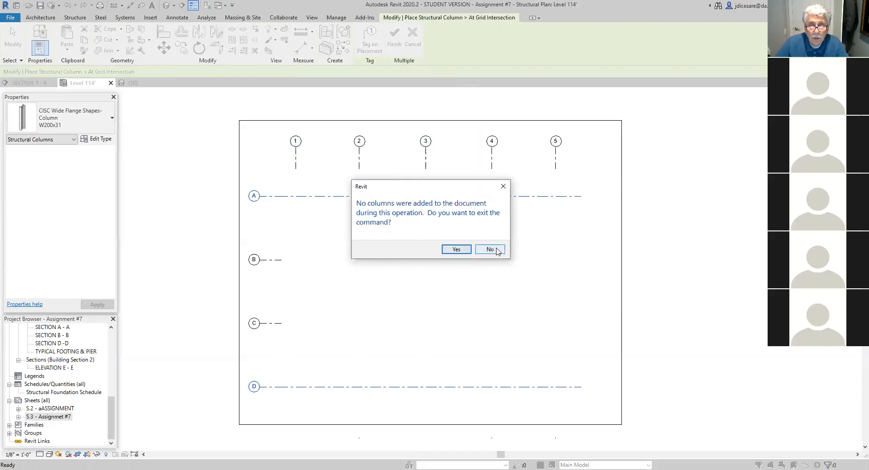
pyautogui.click(455, 249)
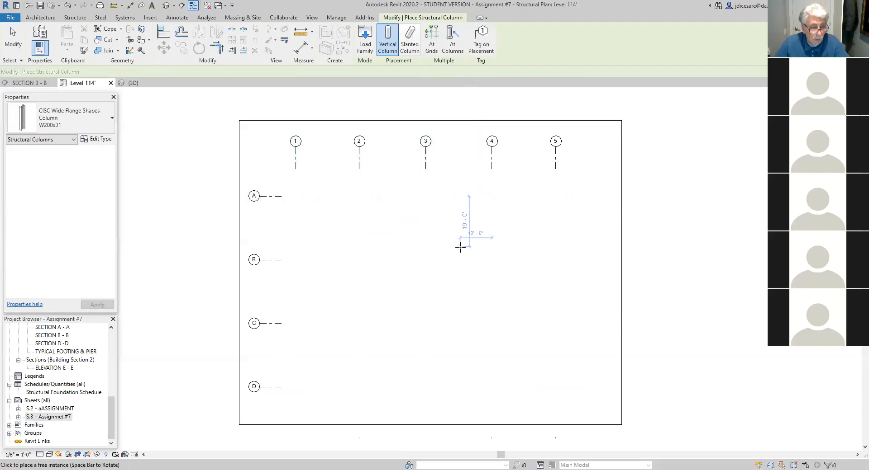
pyautogui.press('Escape')
pyautogui.press('Escape')
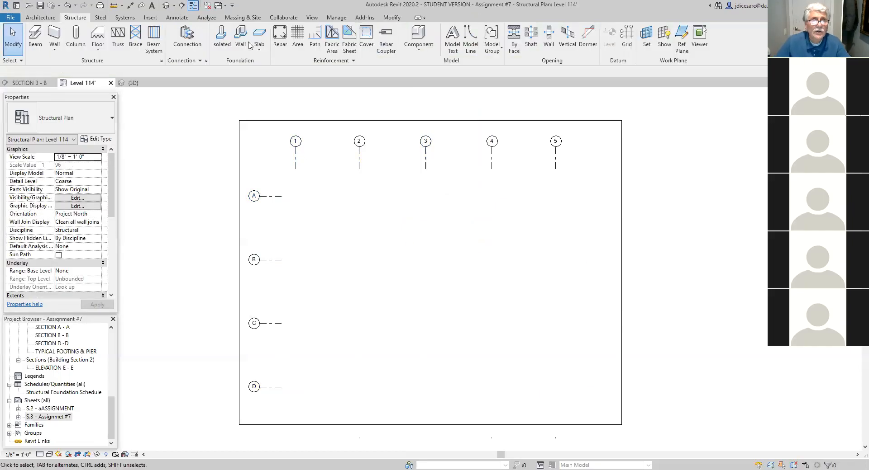
# - Inspect the building in the default 3D view and return to the Level 114' structural plan
pyautogui.click(167, 5)
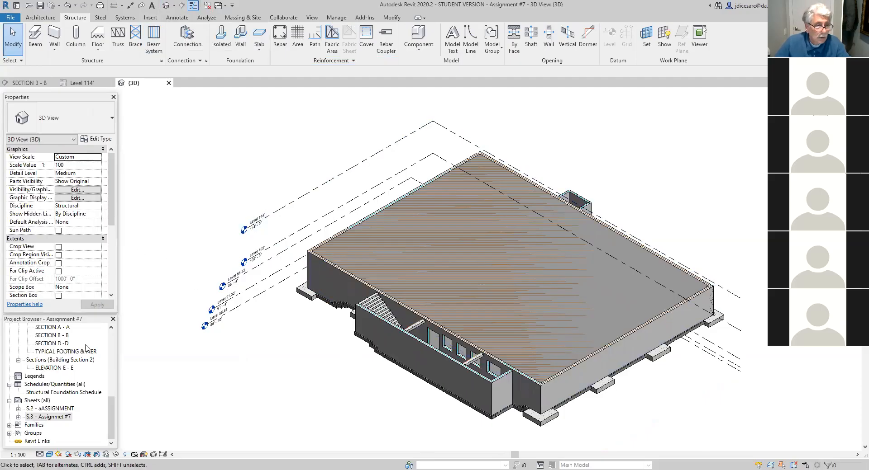
pyautogui.moveTo(109, 423); pyautogui.dragTo(116, 380)
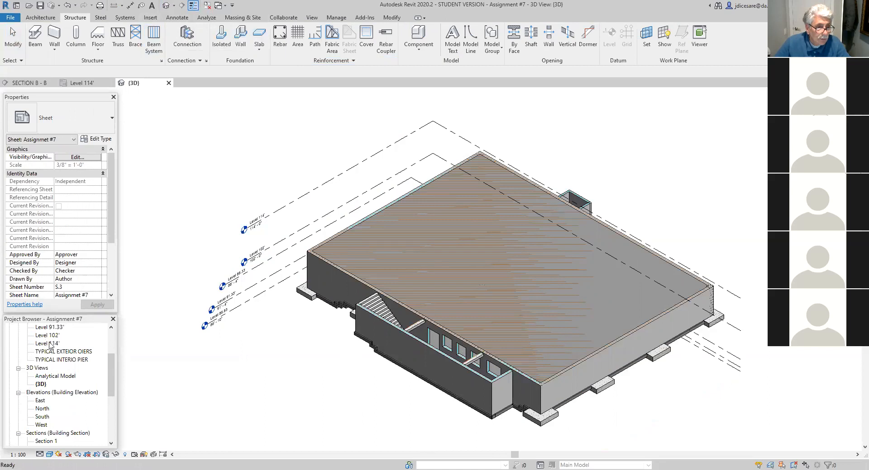
pyautogui.doubleClick(47, 344)
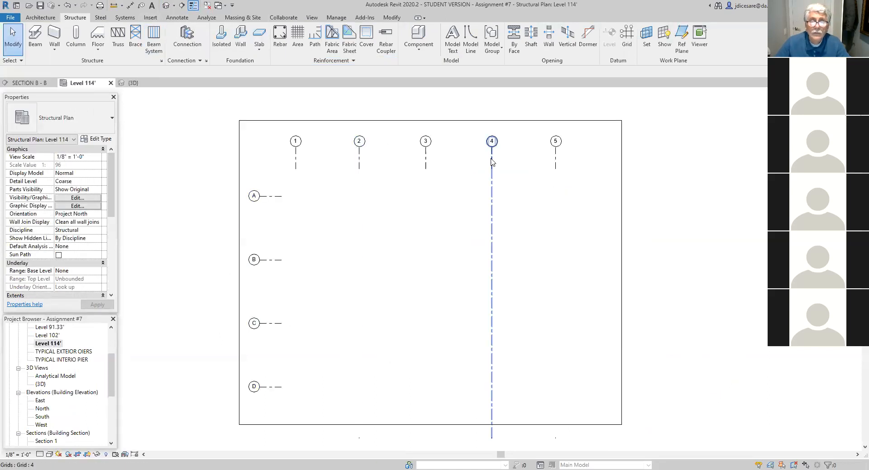
pyautogui.click(492, 190)
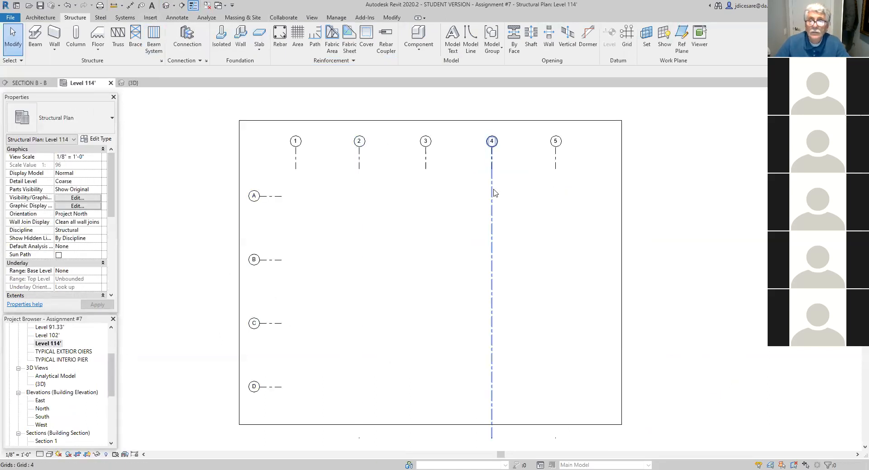
# - Confirm Level 114' as the work plane and place W200x31 columns where grids A and D intersect grids 1 to 5
pyautogui.click(646, 44)
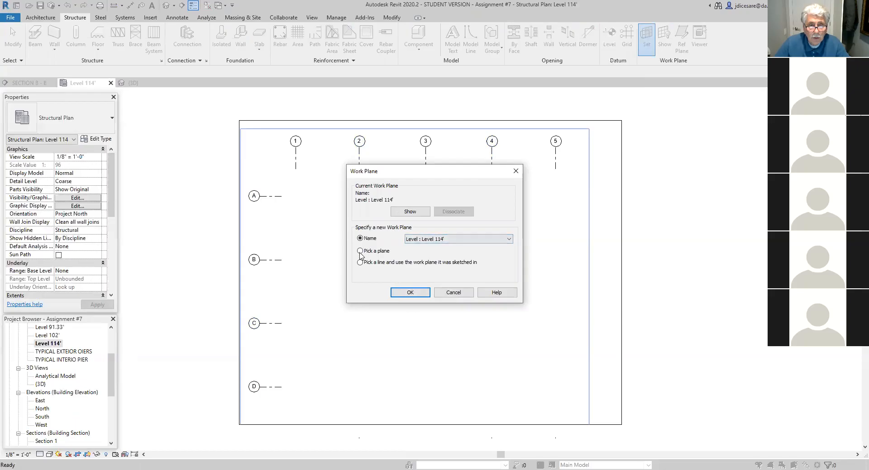
pyautogui.click(410, 293)
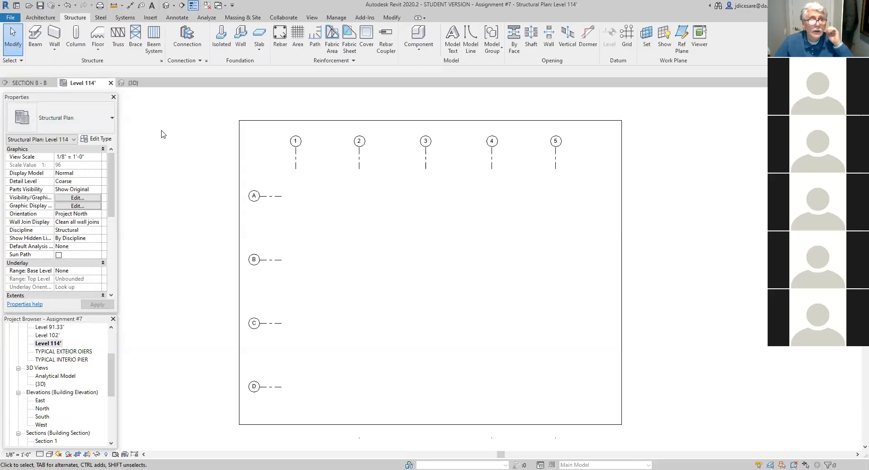
pyautogui.click(67, 46)
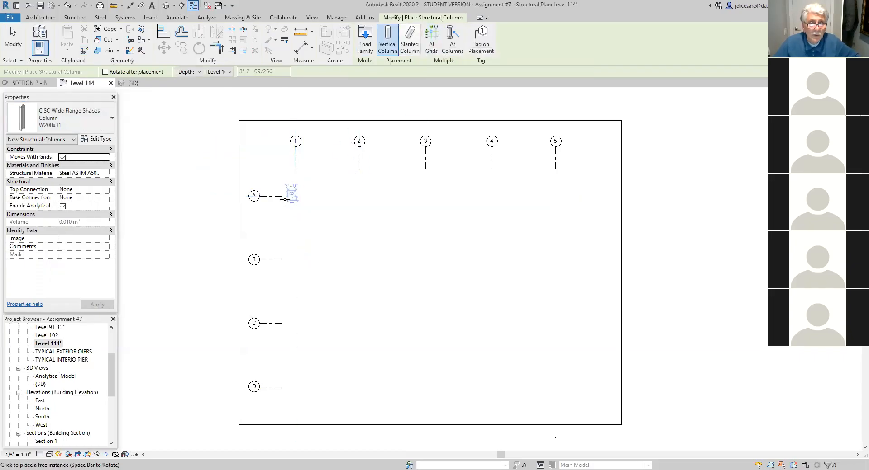
pyautogui.click(432, 43)
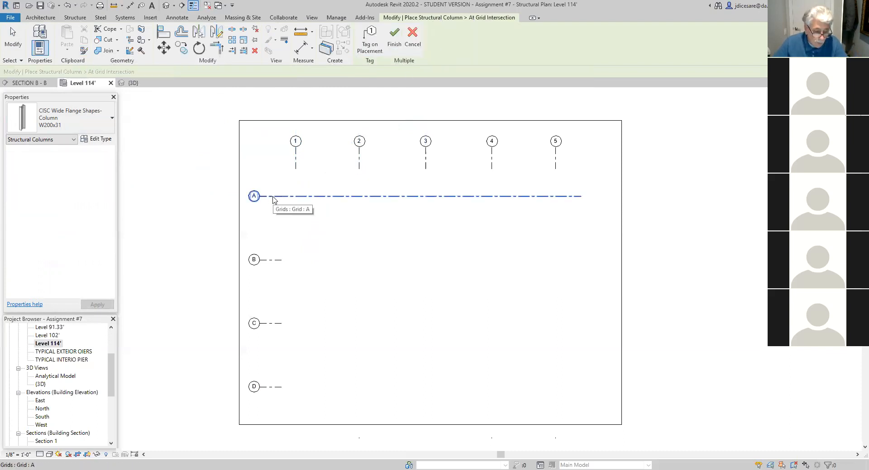
pyautogui.click(273, 197)
pyautogui.keyDown('ctrl'); pyautogui.click(275, 389); pyautogui.keyUp('ctrl')
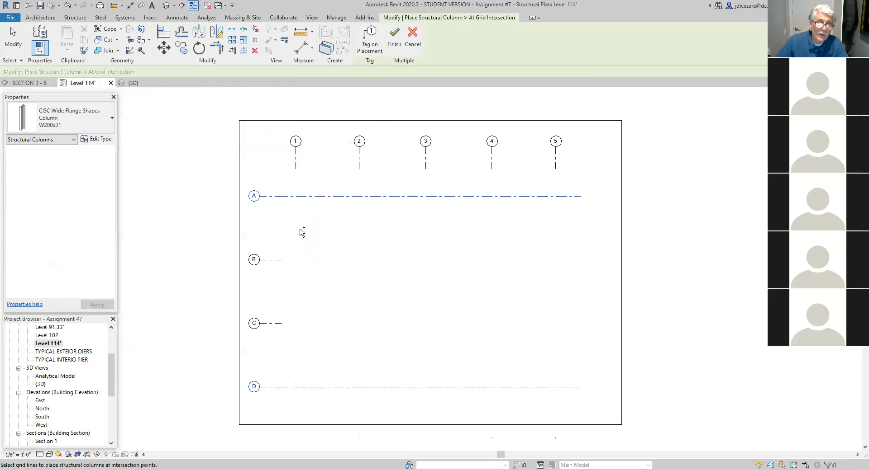
pyautogui.click(296, 162)
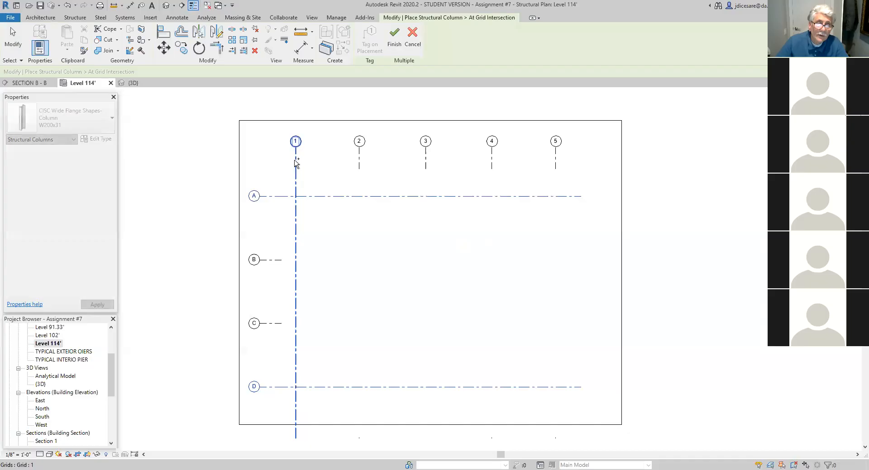
pyautogui.keyDown('ctrl'); pyautogui.click(360, 164); pyautogui.keyUp('ctrl')
pyautogui.keyDown('ctrl'); pyautogui.click(427, 164); pyautogui.keyUp('ctrl')
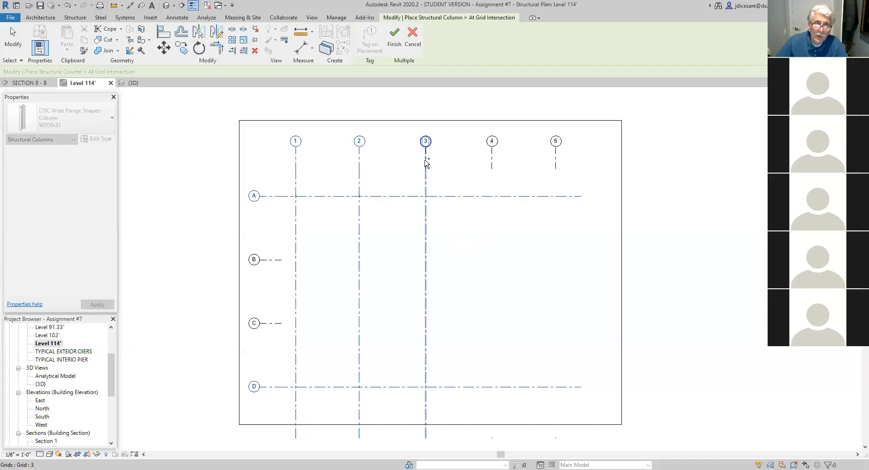
pyautogui.keyDown('ctrl'); pyautogui.click(493, 164); pyautogui.keyUp('ctrl')
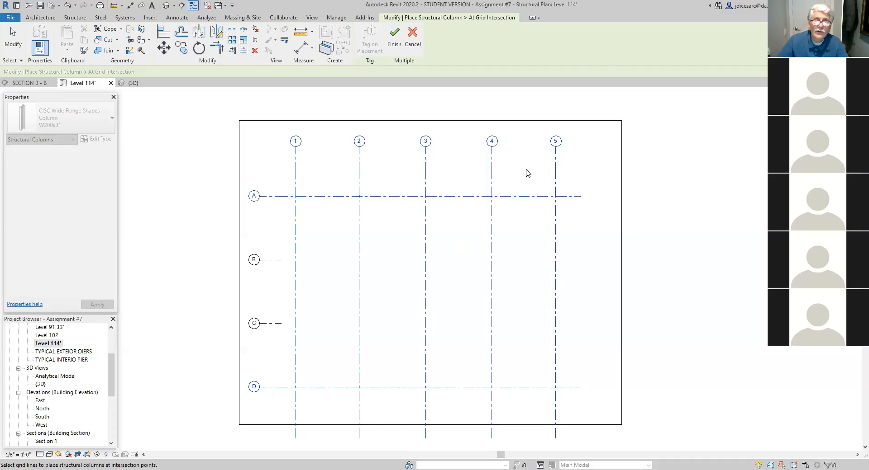
pyautogui.click(394, 38)
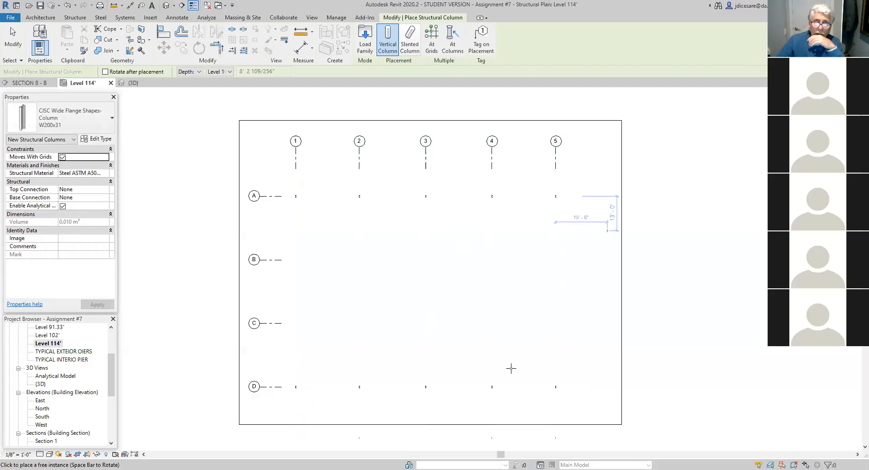
pyautogui.press('Escape')
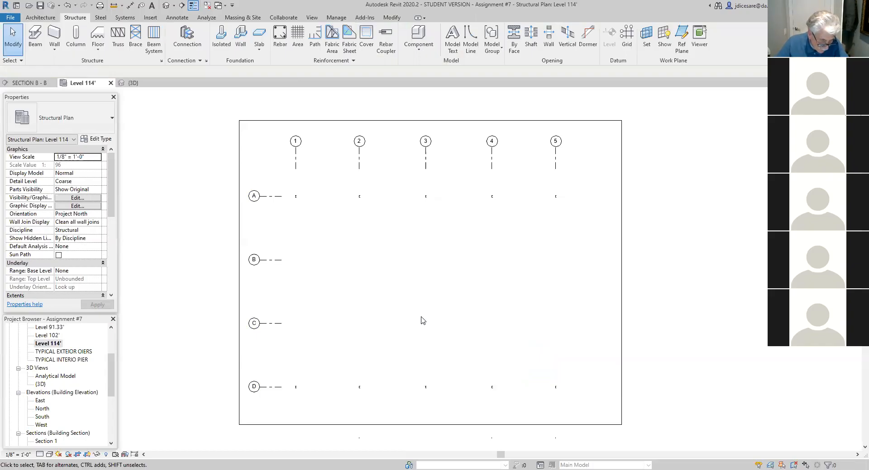
# - Place W200x52 wide flange structural columns where grids B and C intersect grids 1 and 5
pyautogui.click(76, 36)
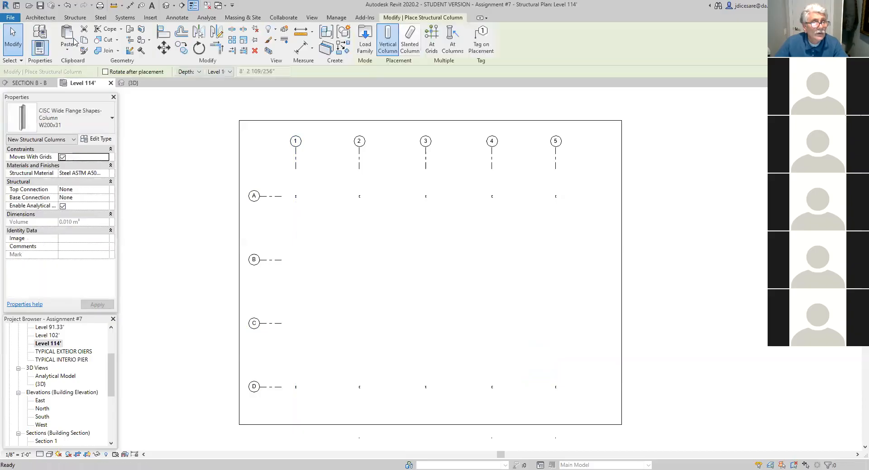
pyautogui.click(110, 119)
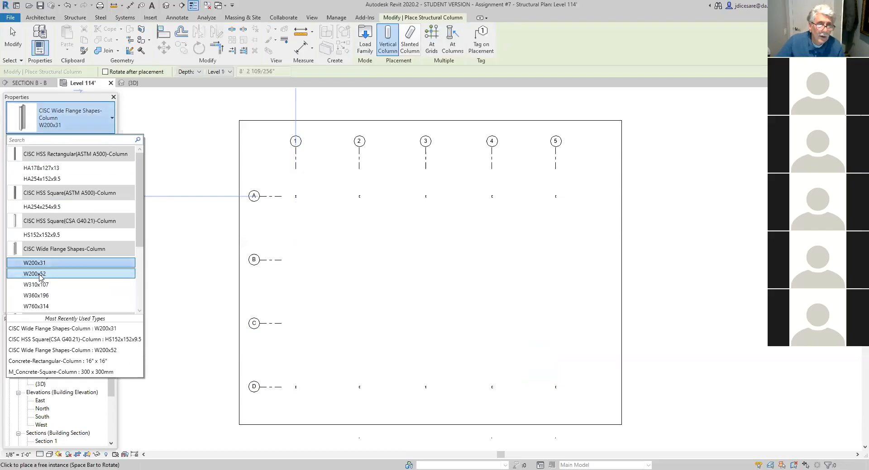
pyautogui.click(68, 273)
pyautogui.click(431, 44)
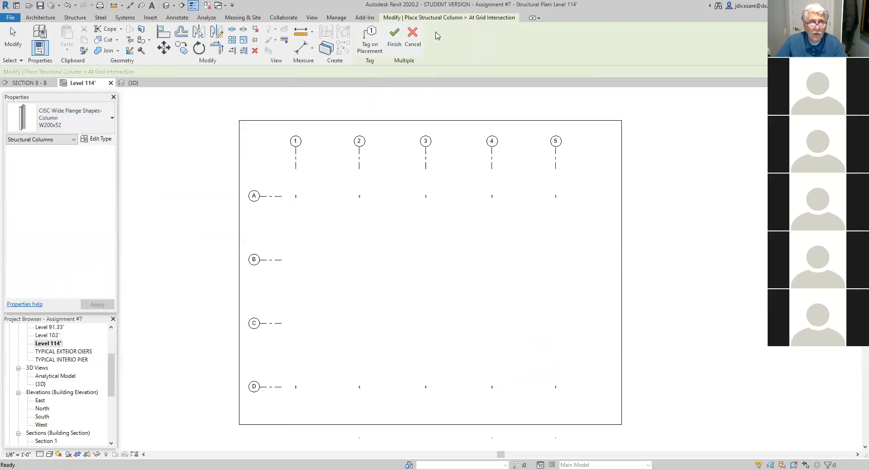
pyautogui.click(275, 261)
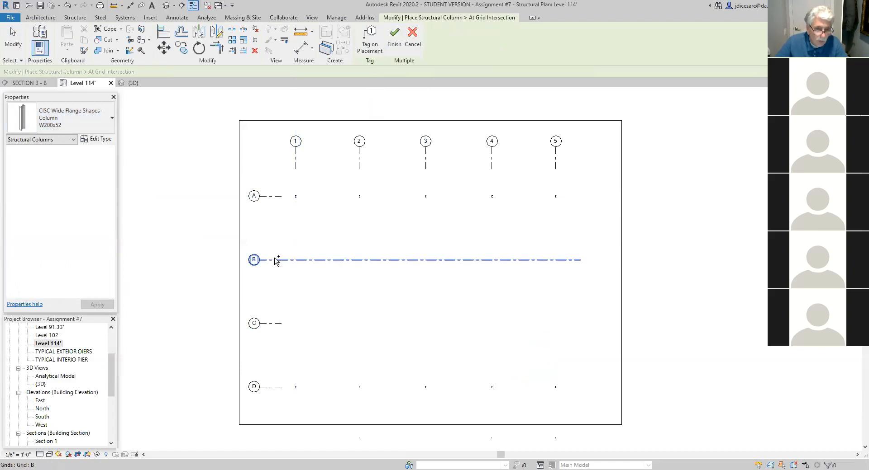
pyautogui.keyDown('ctrl'); pyautogui.click(276, 324); pyautogui.keyUp('ctrl')
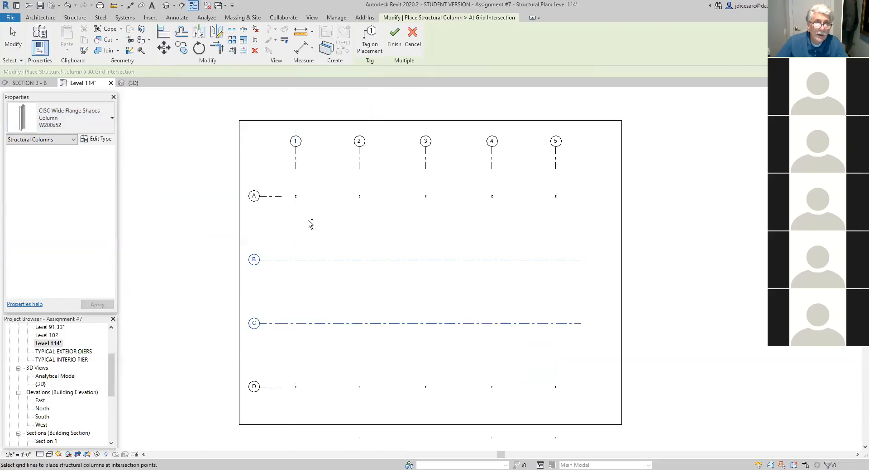
pyautogui.keyDown('ctrl'); pyautogui.click(297, 166); pyautogui.keyUp('ctrl')
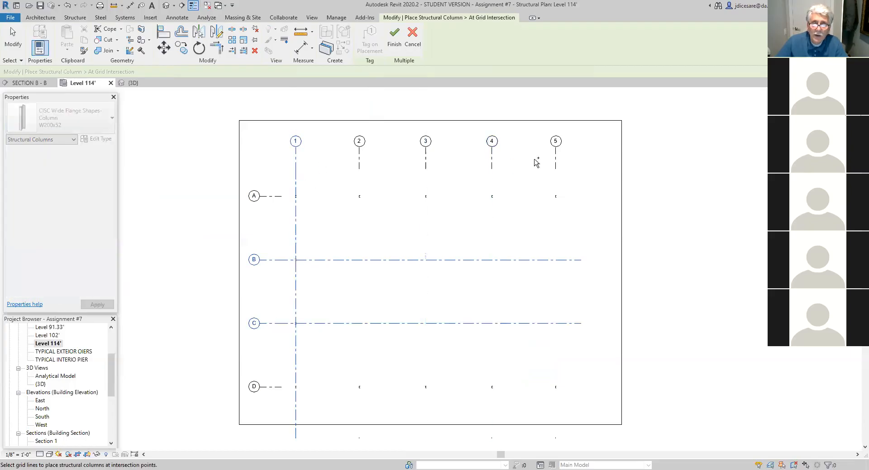
pyautogui.keyDown('ctrl'); pyautogui.click(556, 161); pyautogui.keyUp('ctrl')
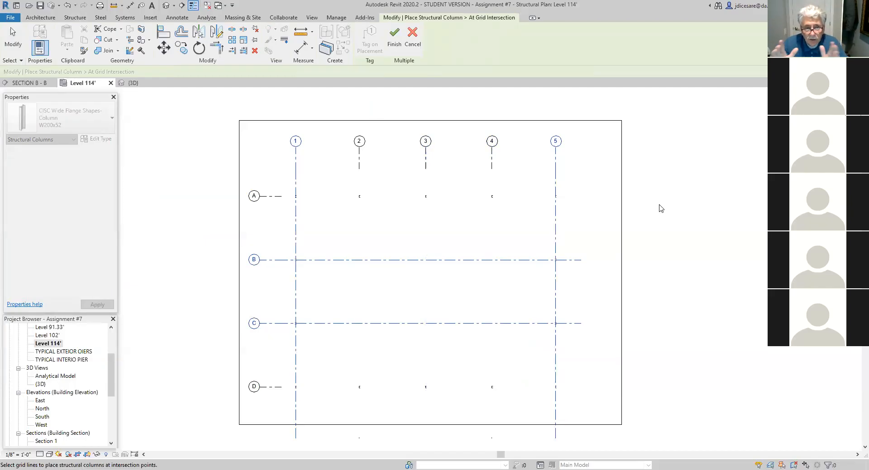
pyautogui.click(393, 36)
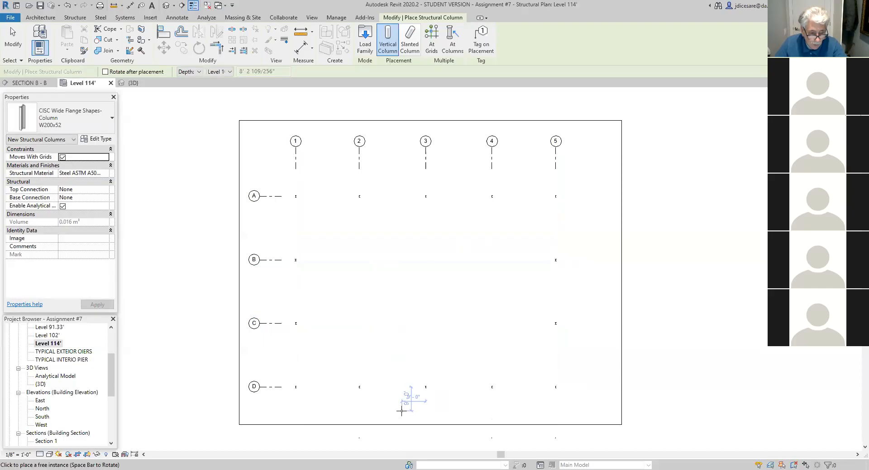
pyautogui.press('Escape')
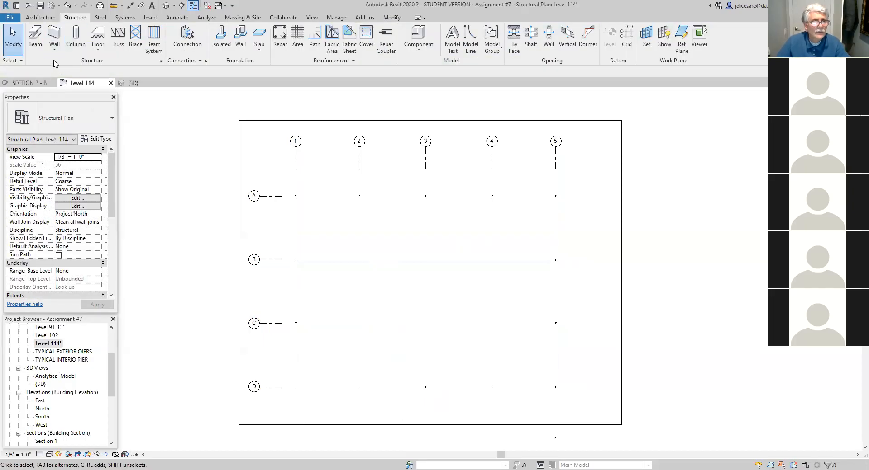
# - Start a structural column and browse the Canada family library to Structural Columns, Steel, CISC Shapes
pyautogui.click(76, 38)
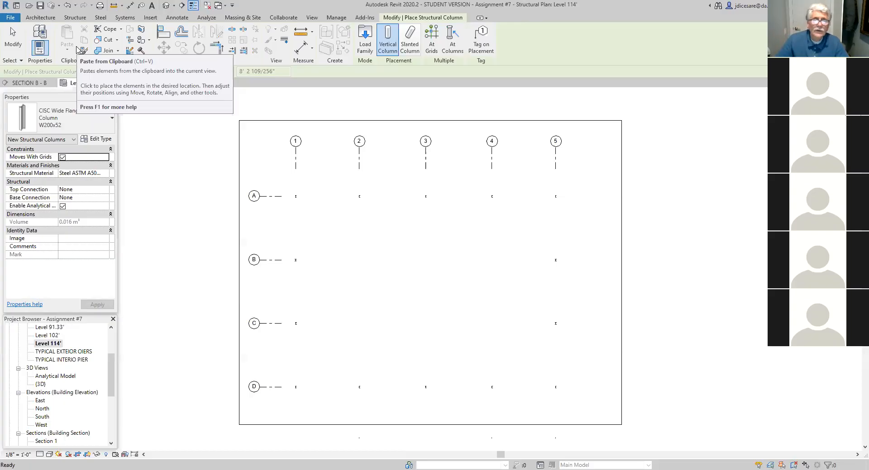
pyautogui.click(365, 44)
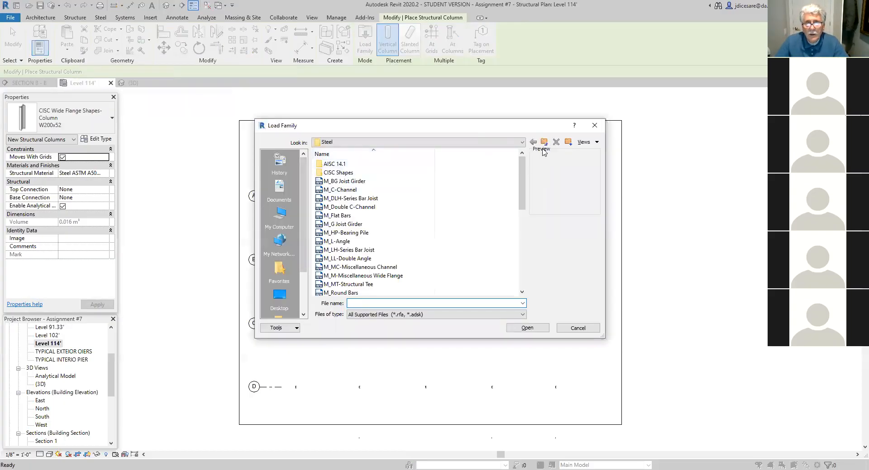
pyautogui.click(543, 142)
pyautogui.click(543, 141)
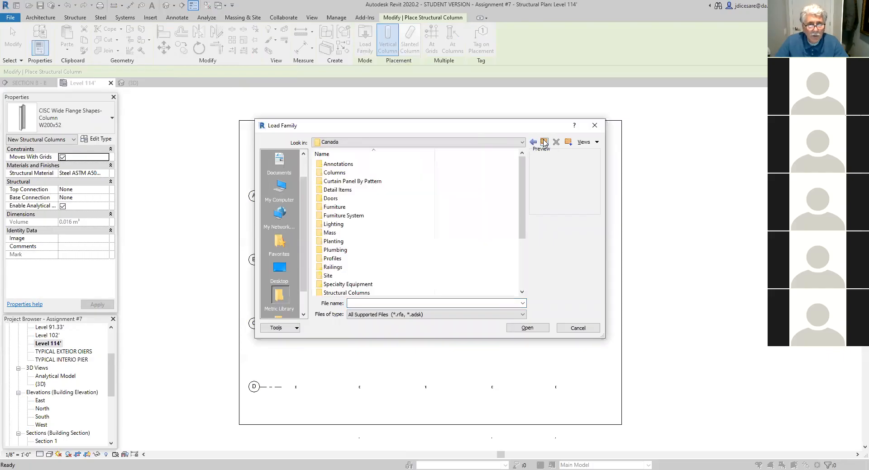
pyautogui.moveTo(523, 205); pyautogui.dragTo(523, 243)
pyautogui.click(354, 234)
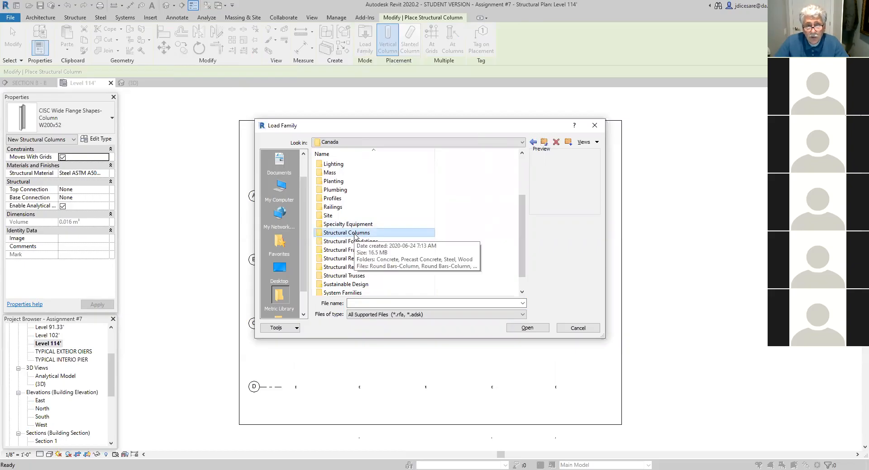
pyautogui.doubleClick(352, 233)
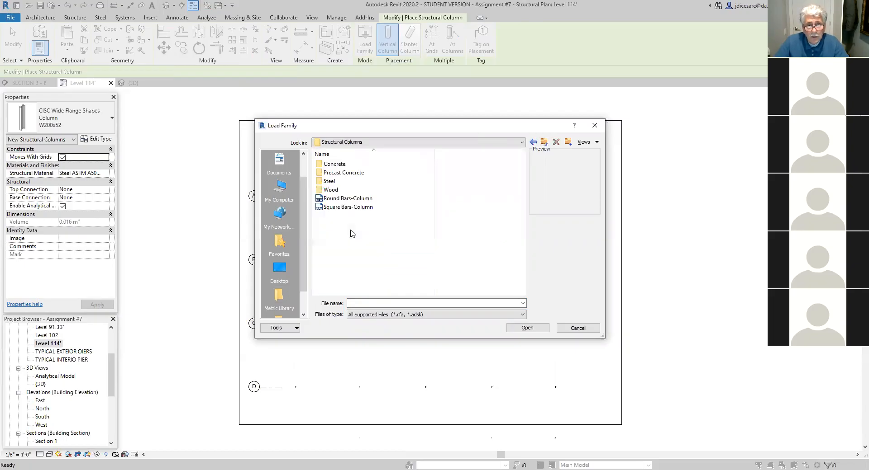
pyautogui.click(334, 182)
pyautogui.doubleClick(333, 182)
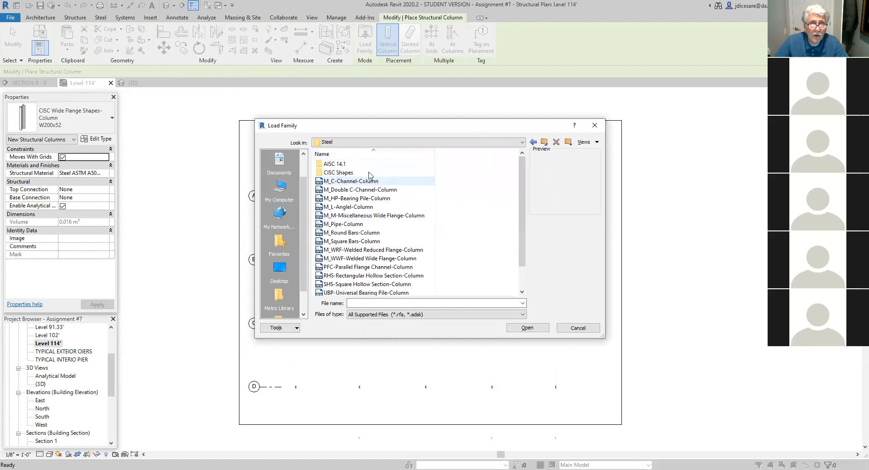
pyautogui.doubleClick(335, 173)
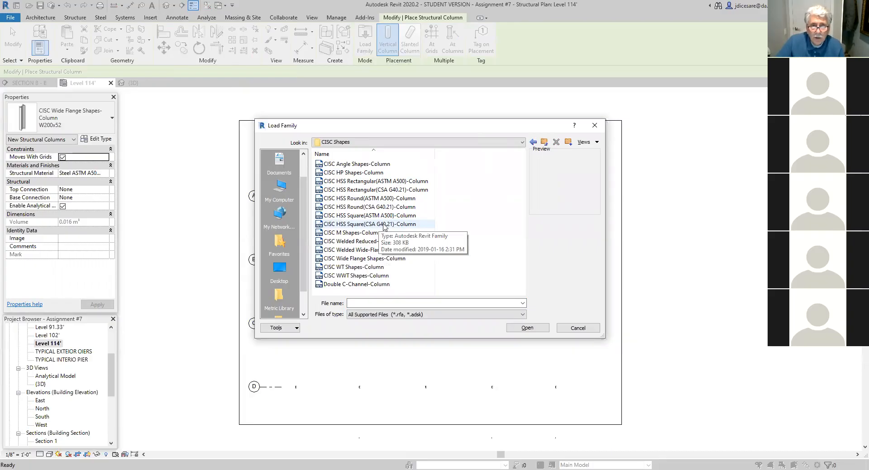
# - Try to load the HS152x152x9.5 type from the CISC HSS Square(CSA G40.21)-Column family, then cancel the loading
pyautogui.click(369, 225)
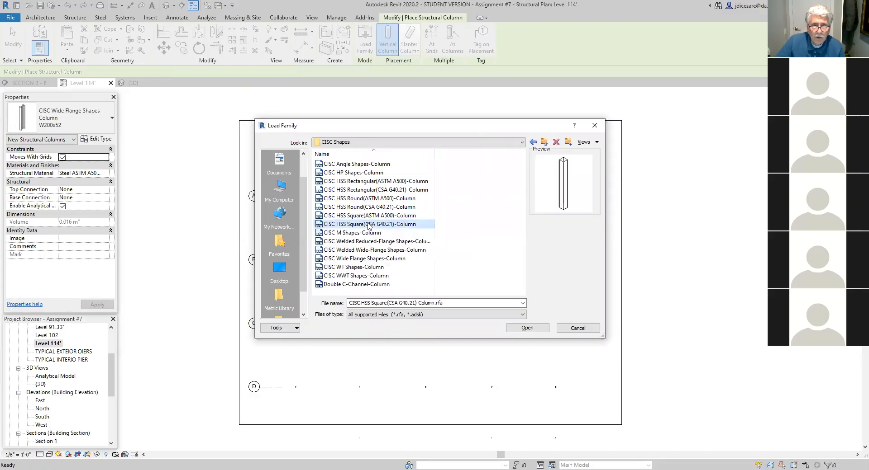
pyautogui.doubleClick(369, 225)
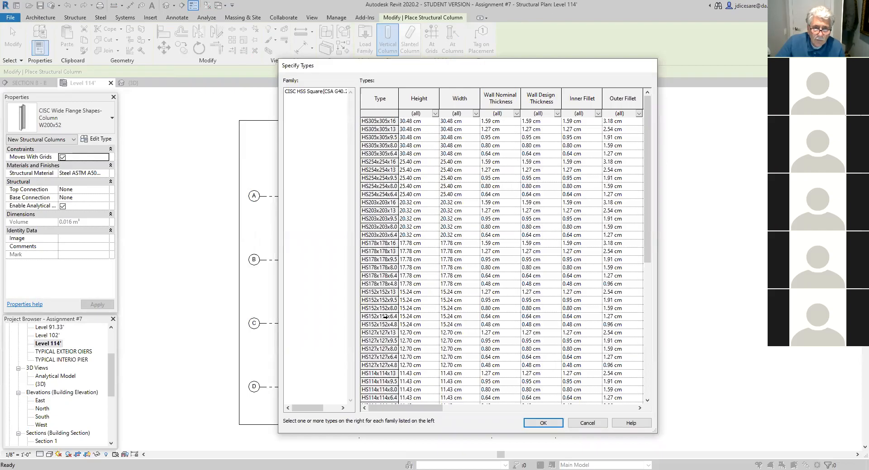
pyautogui.click(369, 301)
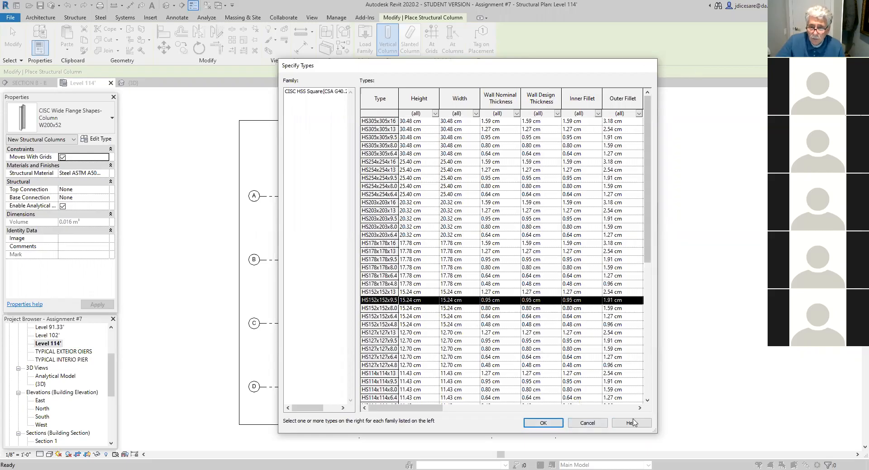
pyautogui.click(587, 423)
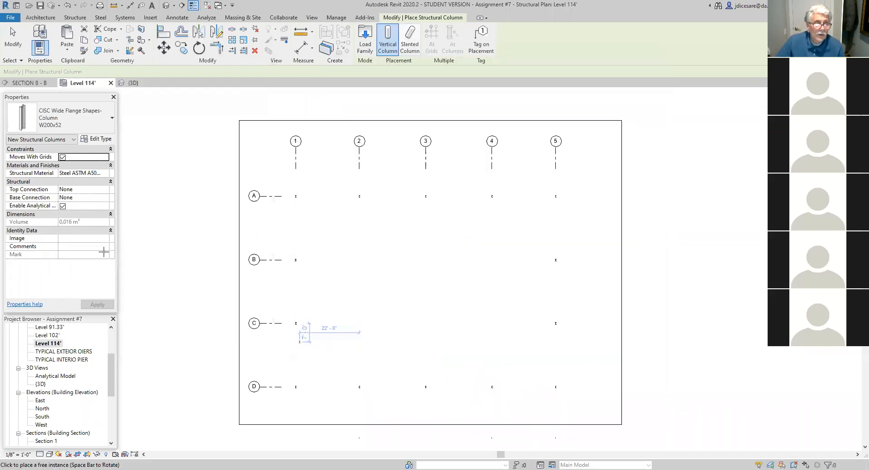
# - Try to load the HS152x152x9.5 type from the CISC HSS Square(CSA G40.21) structural framing family, then choose to retry with other files
pyautogui.click(112, 118)
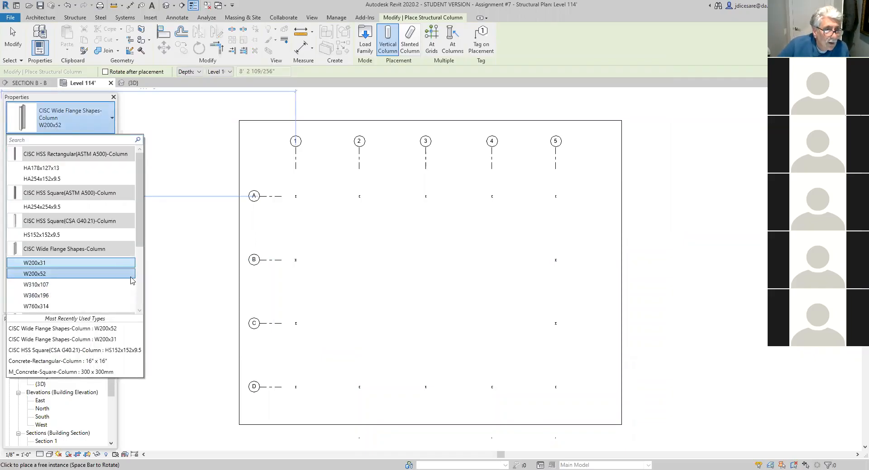
pyautogui.moveTo(141, 238); pyautogui.dragTo(141, 266)
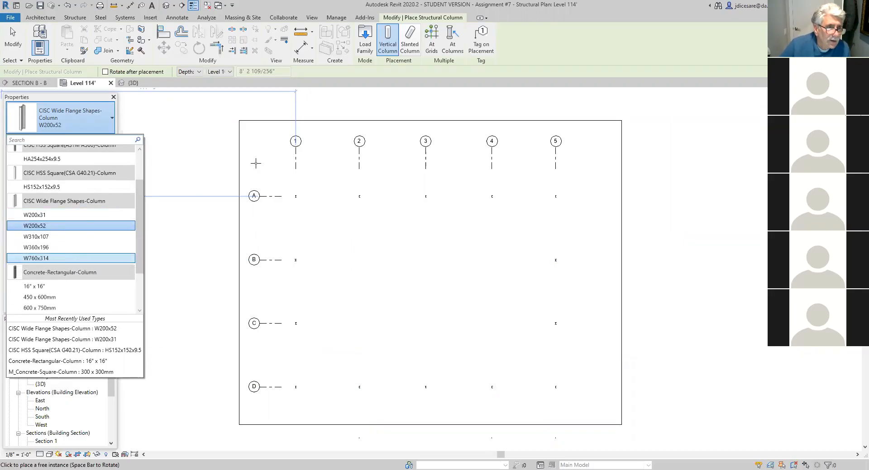
pyautogui.click(365, 45)
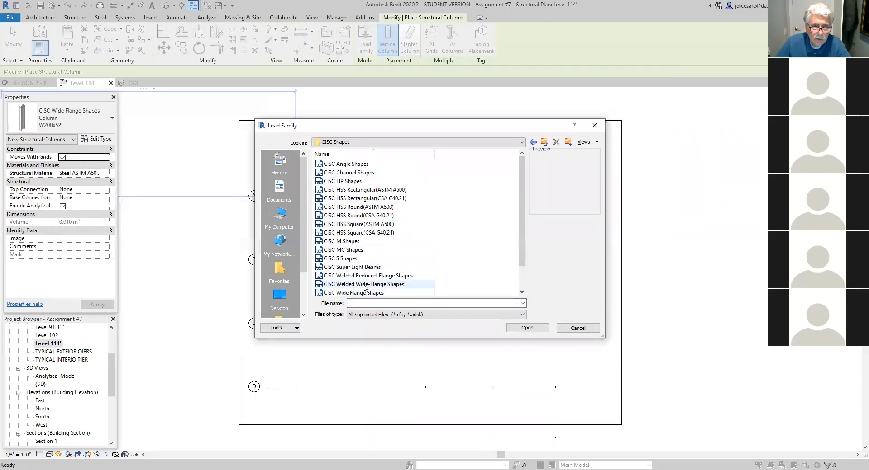
pyautogui.click(360, 234)
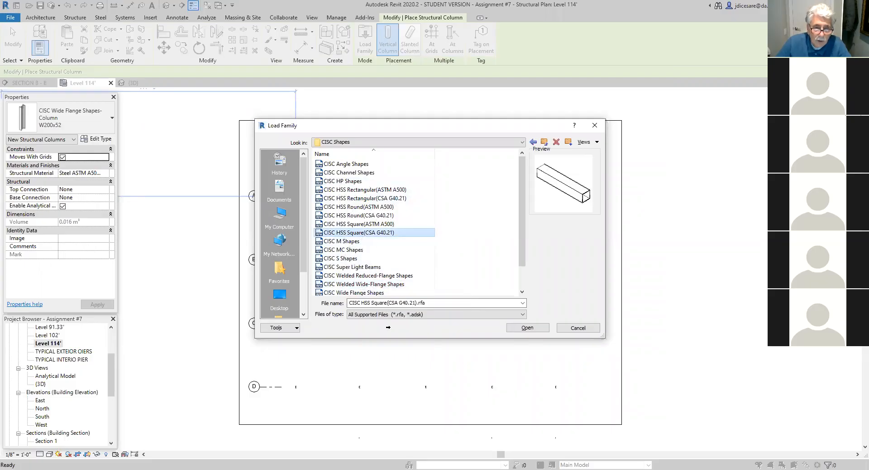
pyautogui.press('Return')
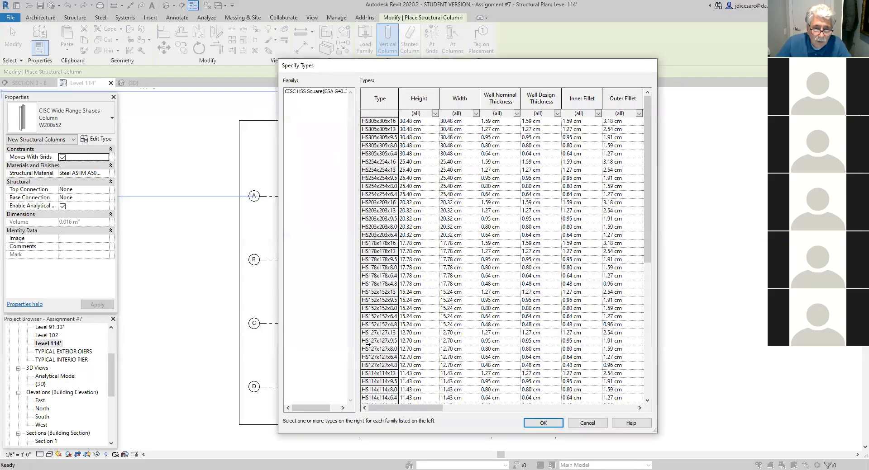
pyautogui.click(370, 300)
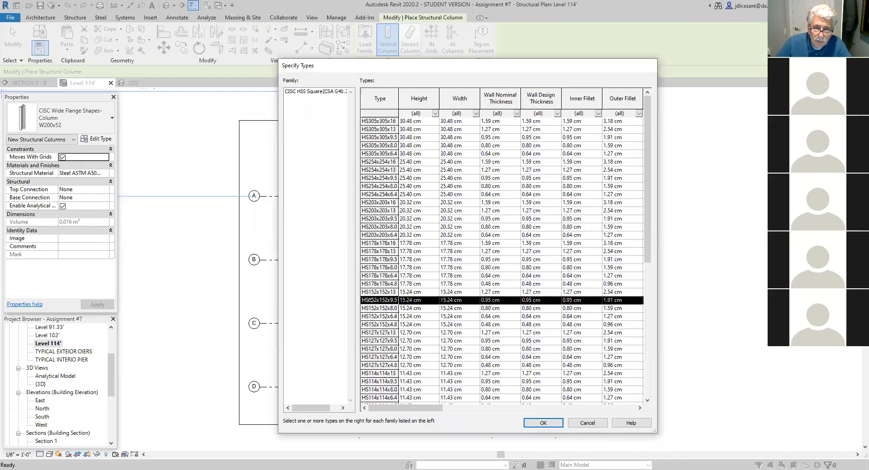
pyautogui.click(542, 423)
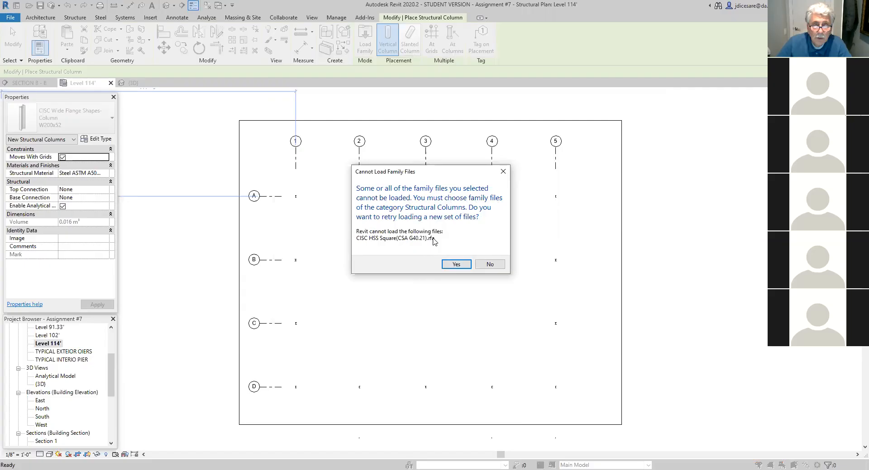
pyautogui.click(456, 265)
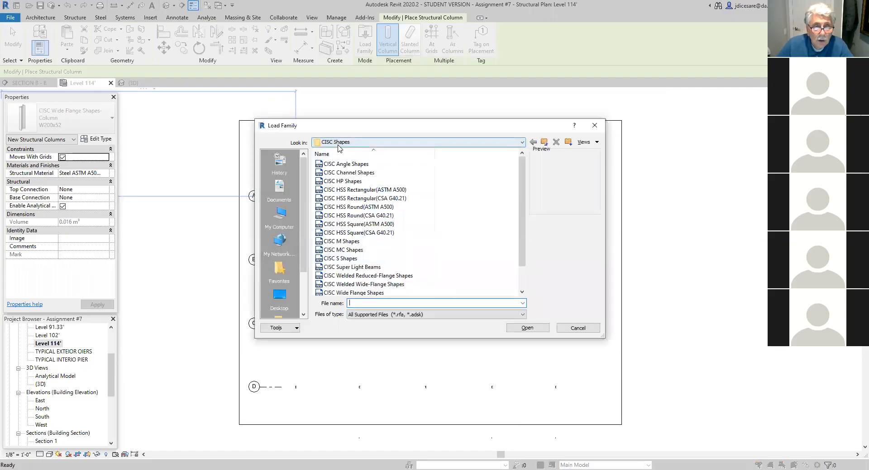
# - Browse the Canada family library from Structural Framing to Structural Columns, Steel, CISC Shapes
pyautogui.click(545, 143)
pyautogui.click(545, 143)
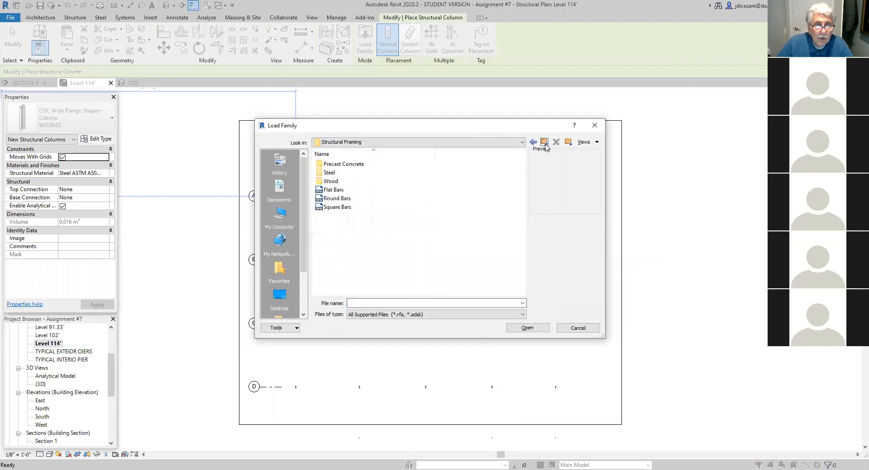
pyautogui.click(545, 143)
pyautogui.moveTo(524, 205); pyautogui.dragTo(520, 247)
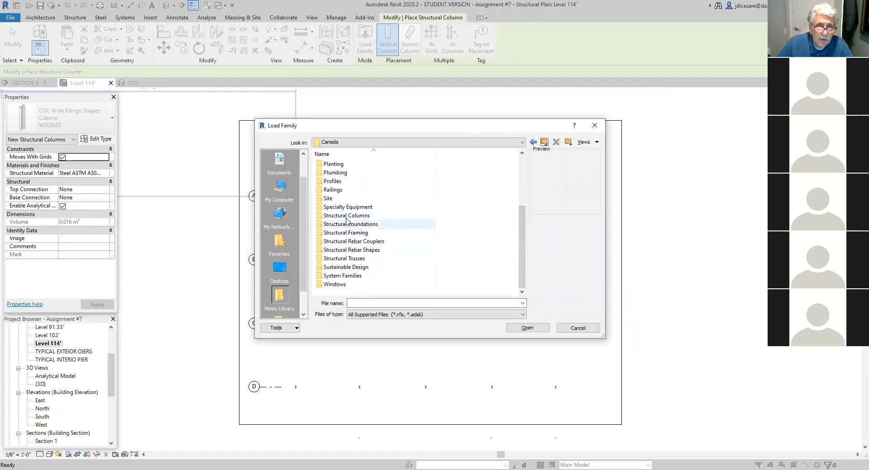
pyautogui.doubleClick(346, 216)
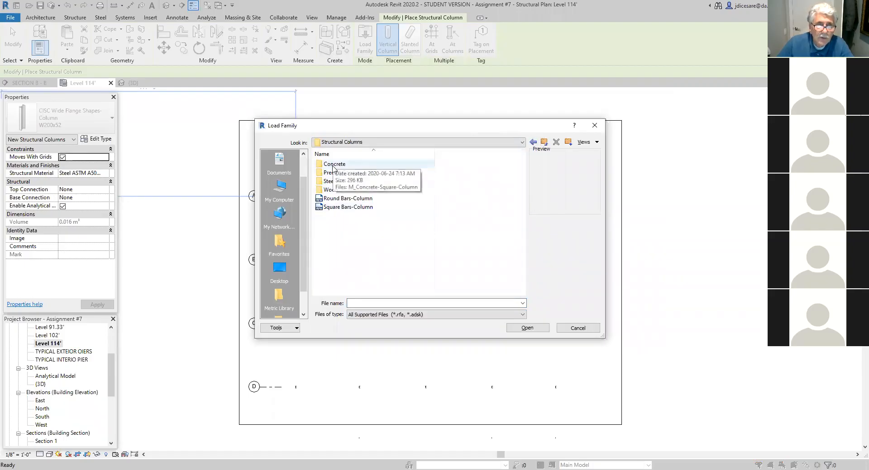
pyautogui.doubleClick(330, 181)
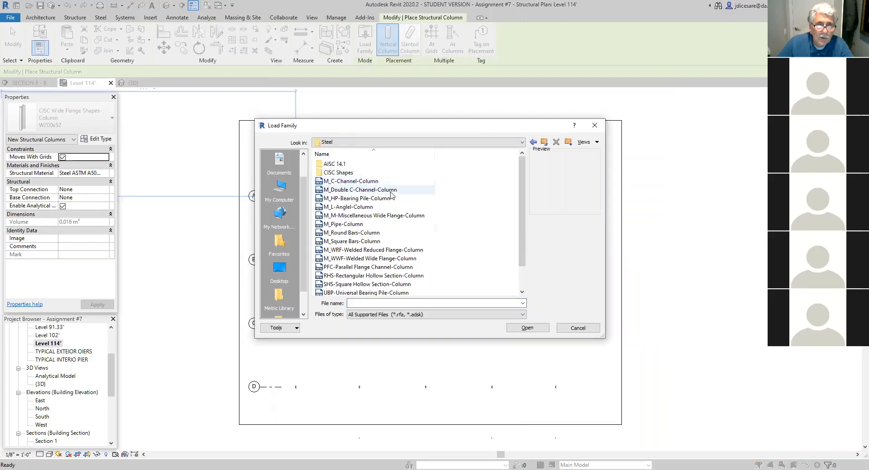
pyautogui.click(337, 172)
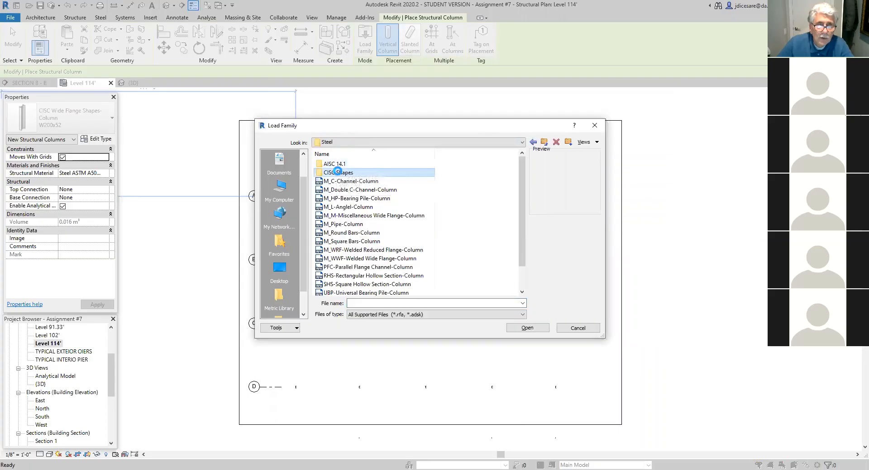
pyautogui.doubleClick(338, 172)
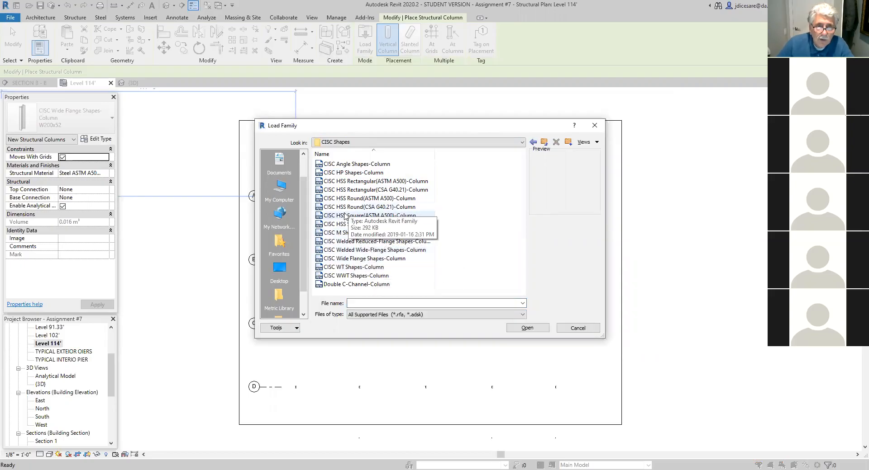
# - Load the HS152x152x9.5 type from the CISC HSS Square(CSA G40.21)-Column family
pyautogui.click(352, 225)
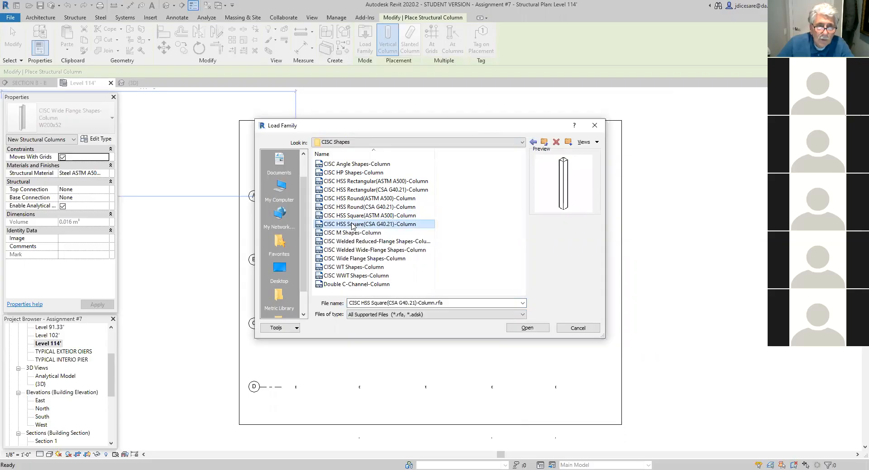
pyautogui.doubleClick(352, 224)
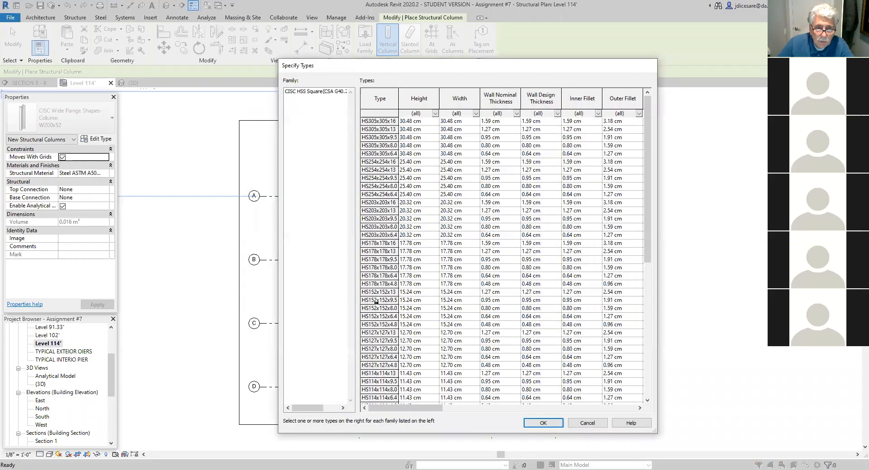
pyautogui.click(375, 300)
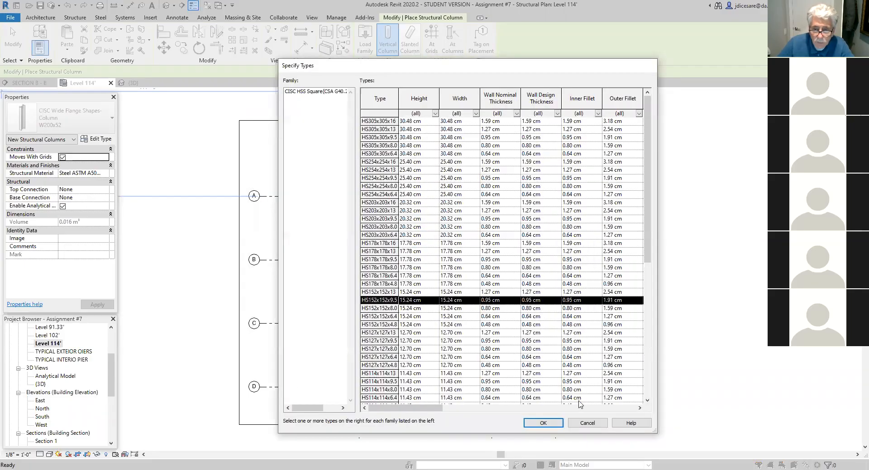
pyautogui.click(540, 423)
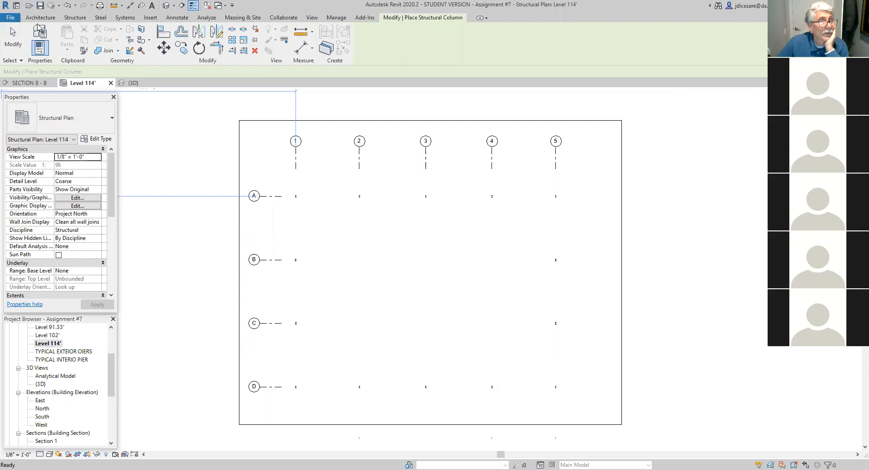
# - Start a structural column and set its type to CISC HSS Square(CSA G40.21)-Column HS152x152x9.5
pyautogui.click(69, 18)
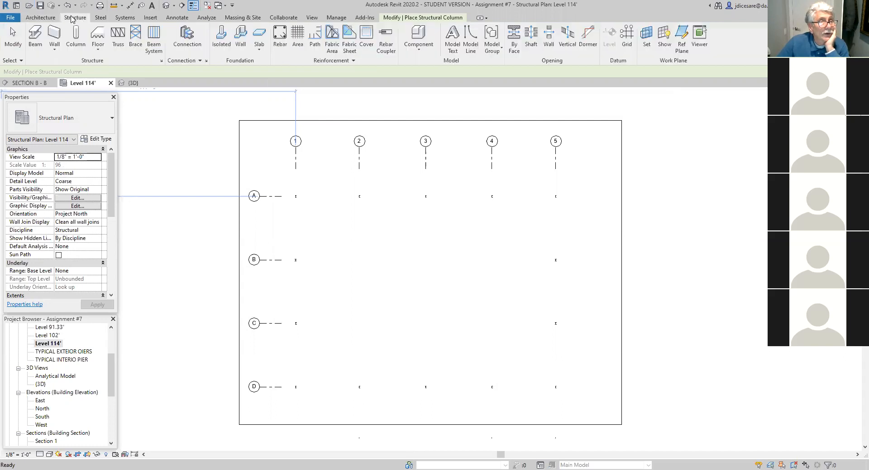
pyautogui.click(77, 45)
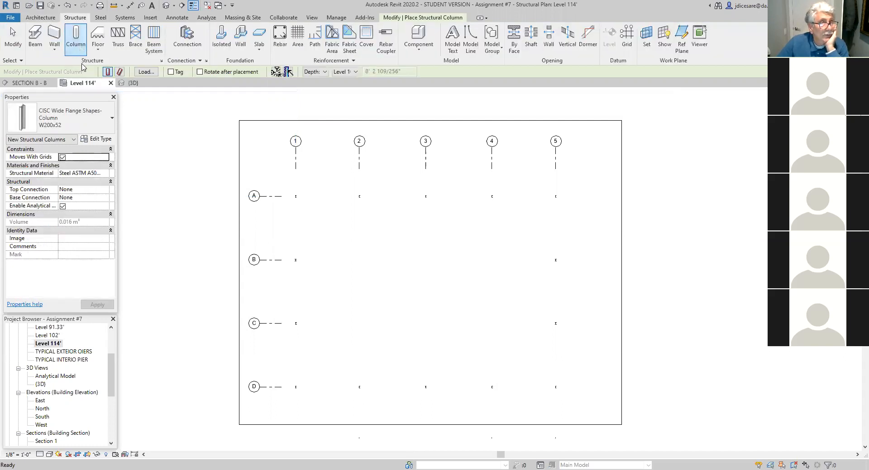
pyautogui.click(112, 120)
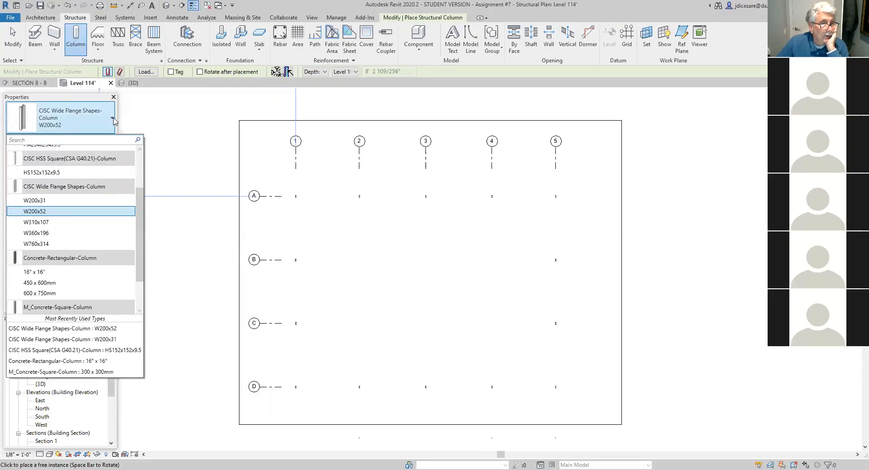
pyautogui.click(55, 173)
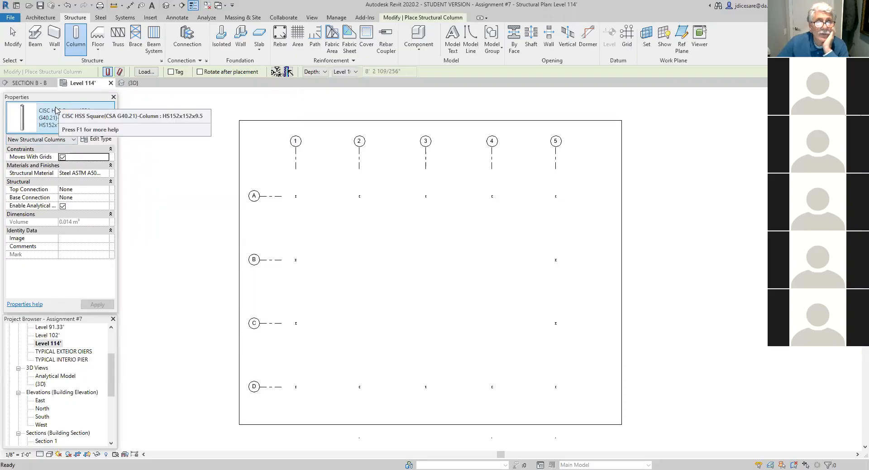
pyautogui.click(396, 20)
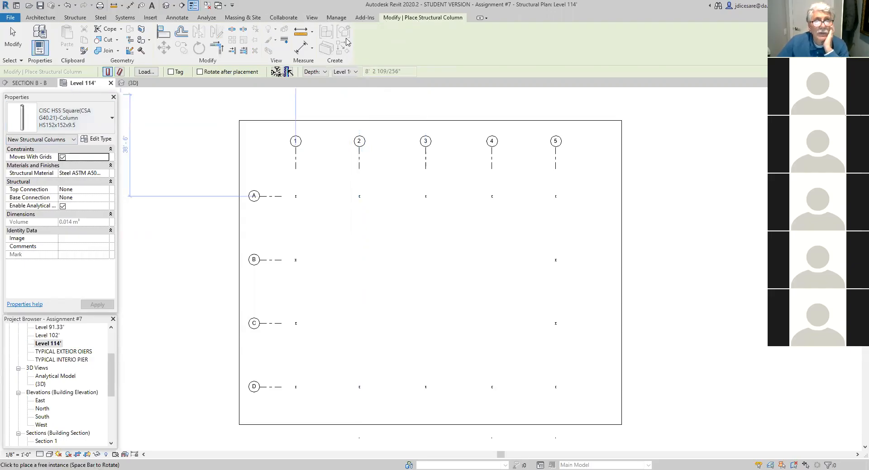
pyautogui.click(62, 117)
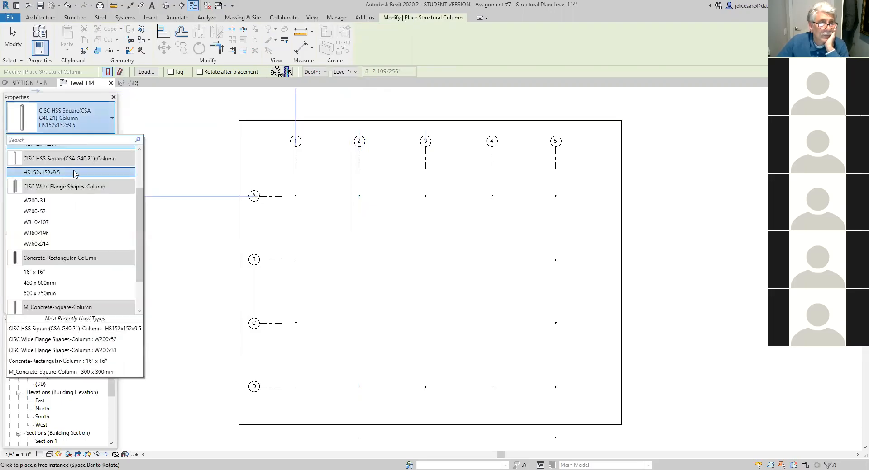
pyautogui.click(85, 174)
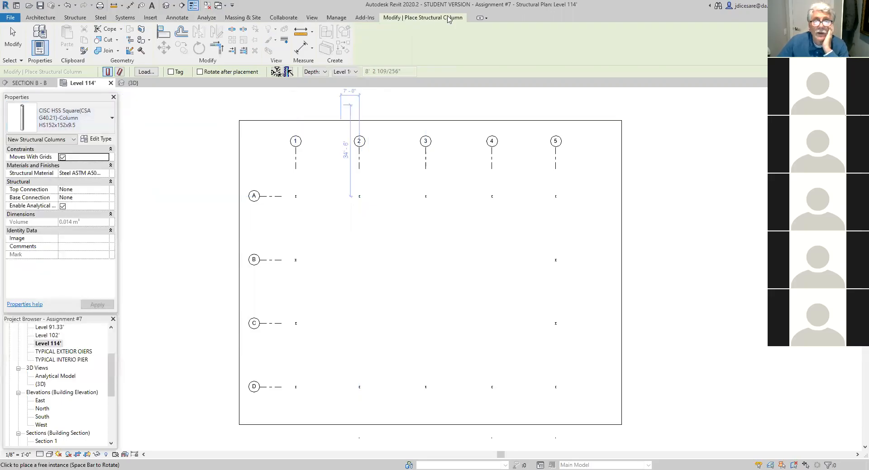
# - Minimize the ribbon to panel buttons and cancel the structural column placement
pyautogui.doubleClick(432, 21)
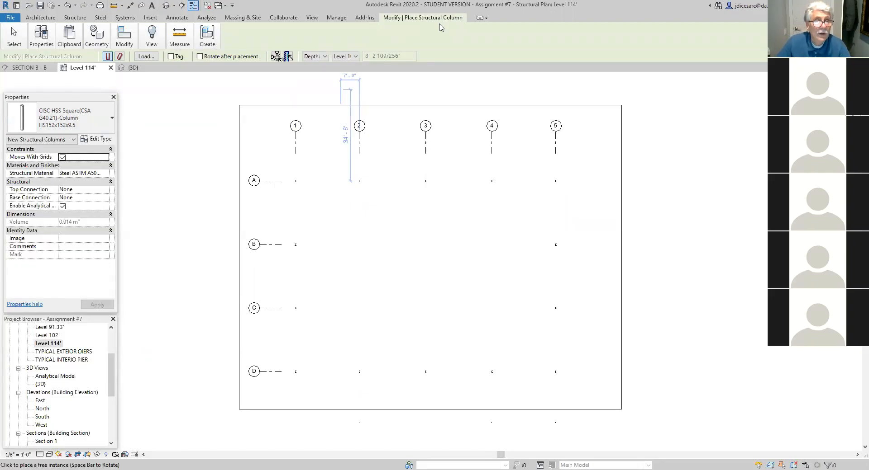
pyautogui.press('Escape')
pyautogui.press('Escape')
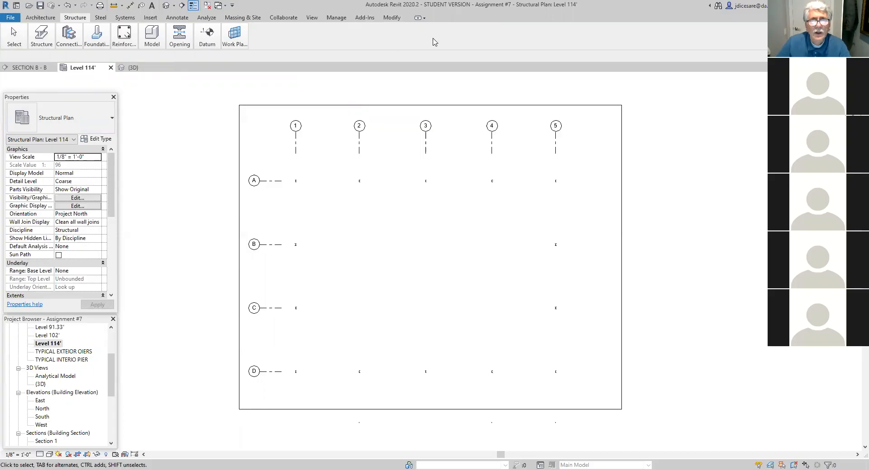
# - Cycle through the ribbon display states until the full ribbon is restored
pyautogui.click(51, 28)
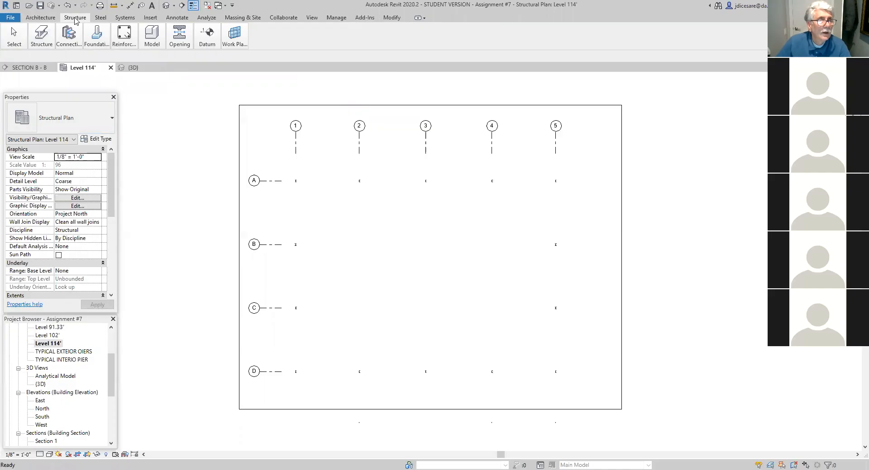
pyautogui.click(40, 17)
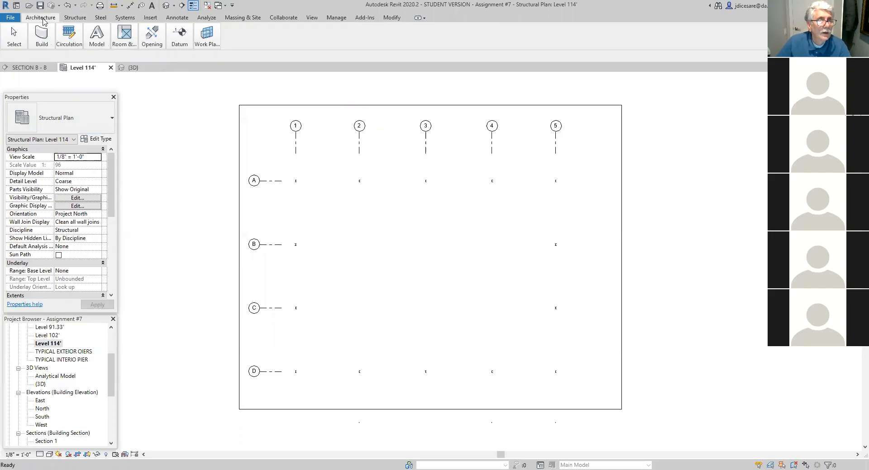
pyautogui.click(424, 18)
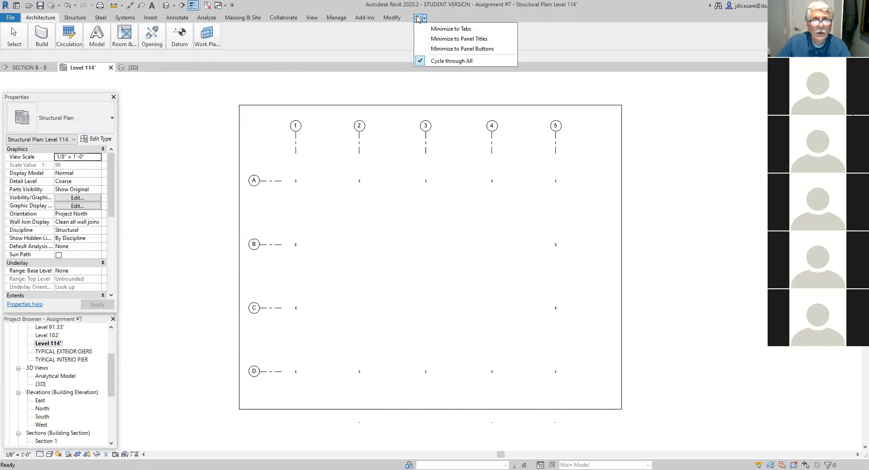
pyautogui.click(418, 19)
pyautogui.click(418, 19)
pyautogui.click(418, 19)
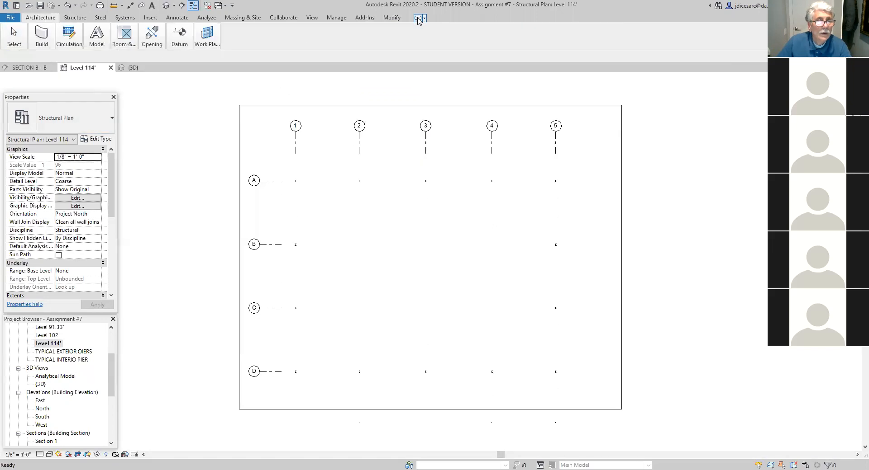
pyautogui.click(418, 18)
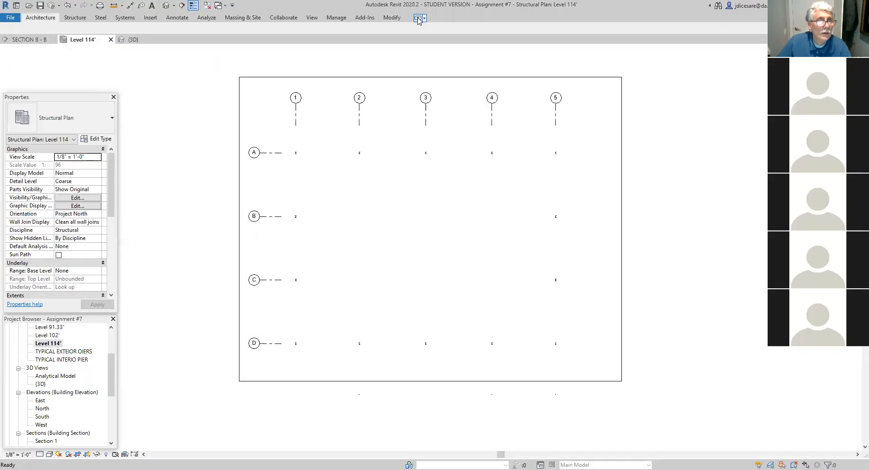
pyautogui.click(417, 18)
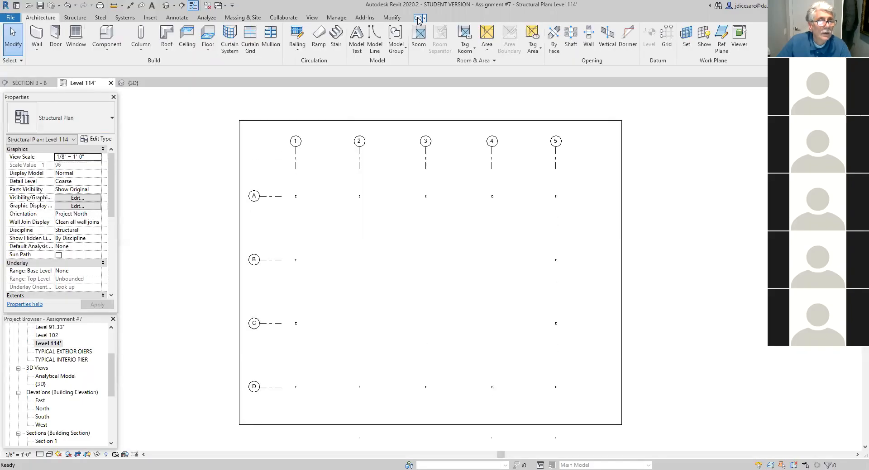
# - Place HS152x152x9.5 structural columns at the intersections of grids 2, 3 and 4 with grids B and C
pyautogui.click(76, 18)
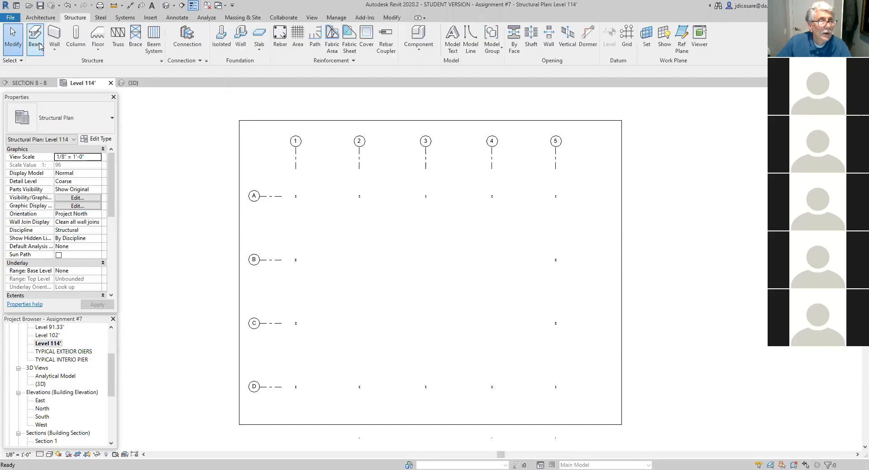
pyautogui.click(79, 48)
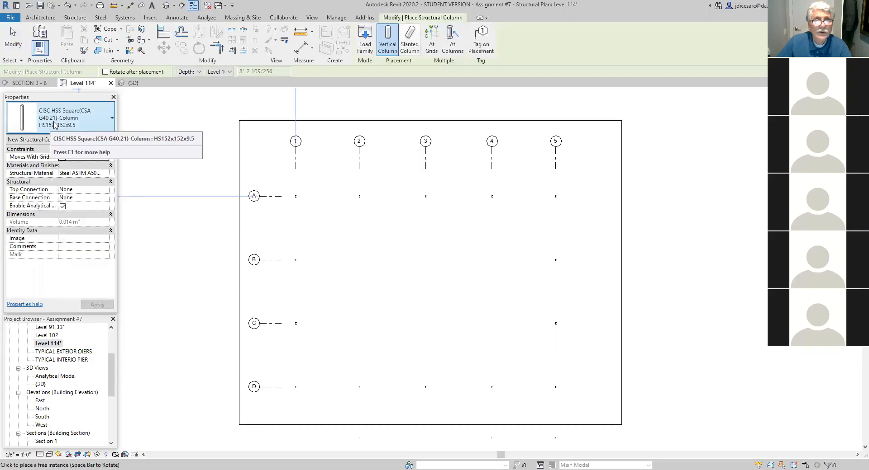
pyautogui.click(431, 43)
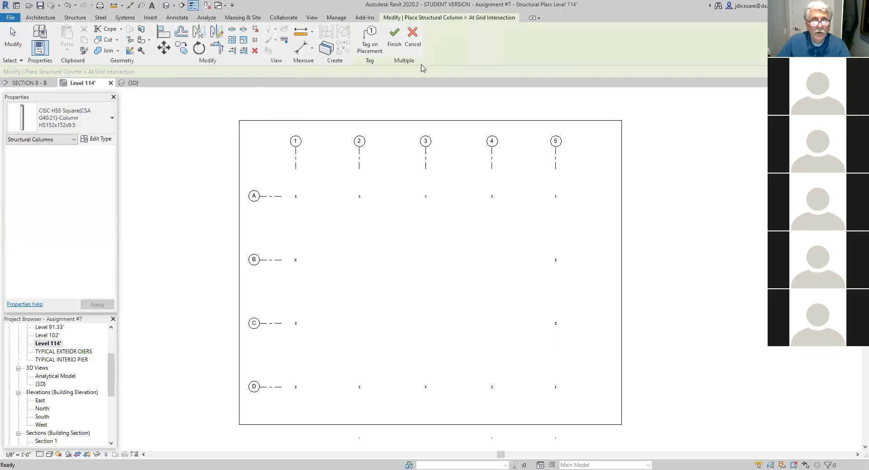
pyautogui.click(360, 176)
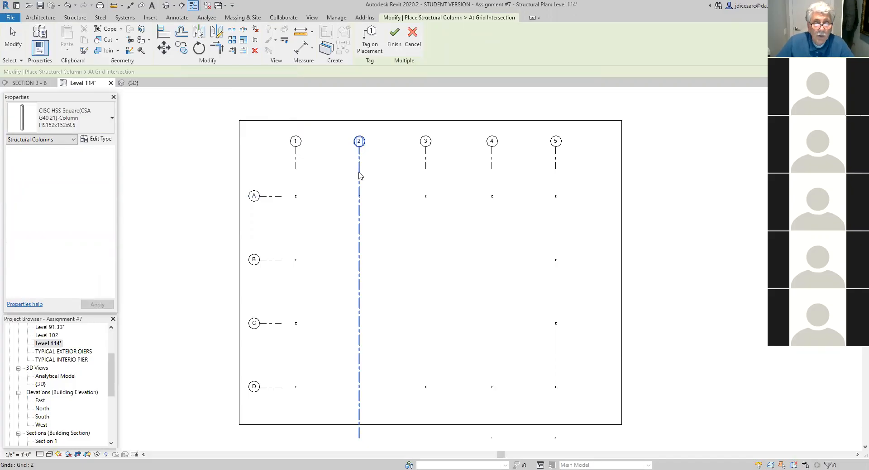
pyautogui.keyDown('ctrl'); pyautogui.click(425, 168); pyautogui.keyUp('ctrl')
pyautogui.keyDown('ctrl'); pyautogui.click(493, 167); pyautogui.keyUp('ctrl')
pyautogui.keyDown('ctrl'); pyautogui.click(269, 261); pyautogui.keyUp('ctrl')
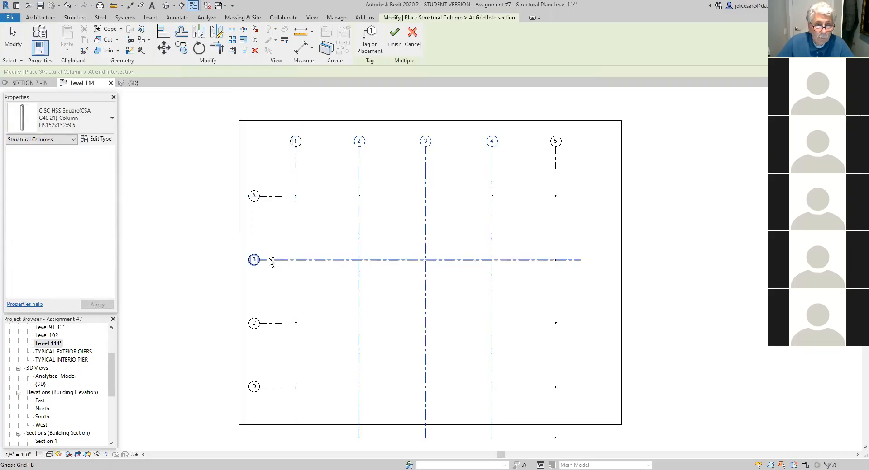
pyautogui.keyDown('ctrl'); pyautogui.click(277, 324); pyautogui.keyUp('ctrl')
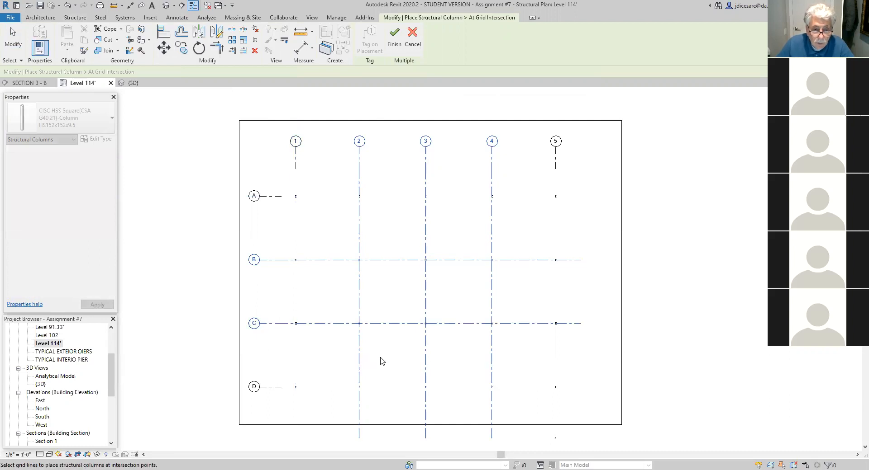
pyautogui.click(395, 42)
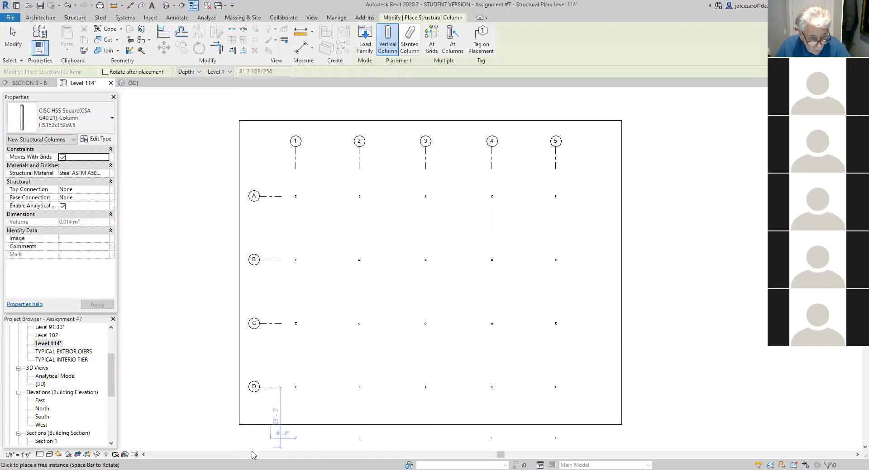
pyautogui.press('Escape')
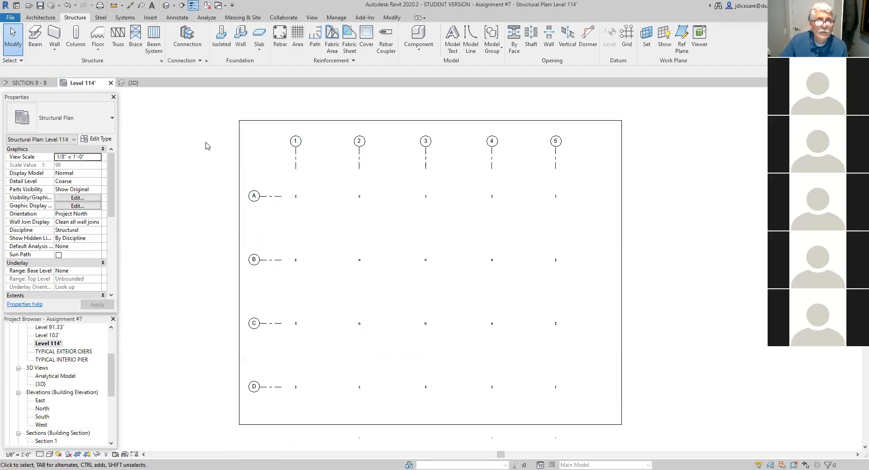
# - Open the type list of the CISC Wide Flange Shapes family from the Canada library's Structural Framing, Steel, CISC Shapes folder for loading
pyautogui.click(148, 18)
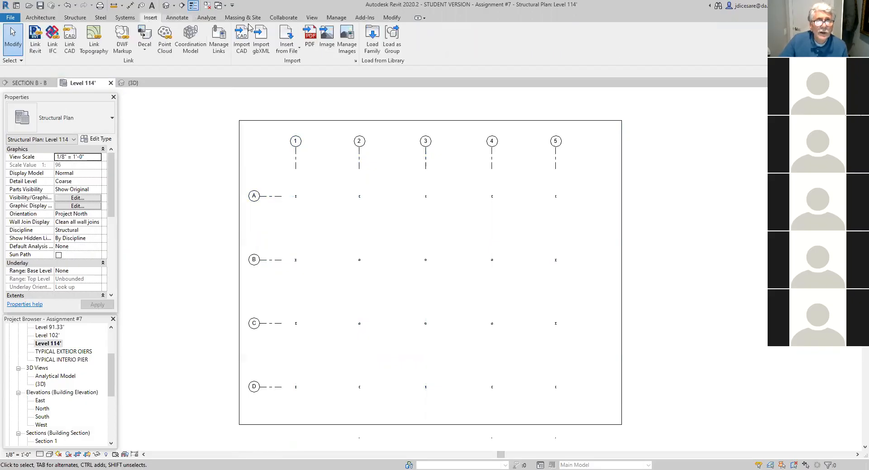
pyautogui.click(372, 44)
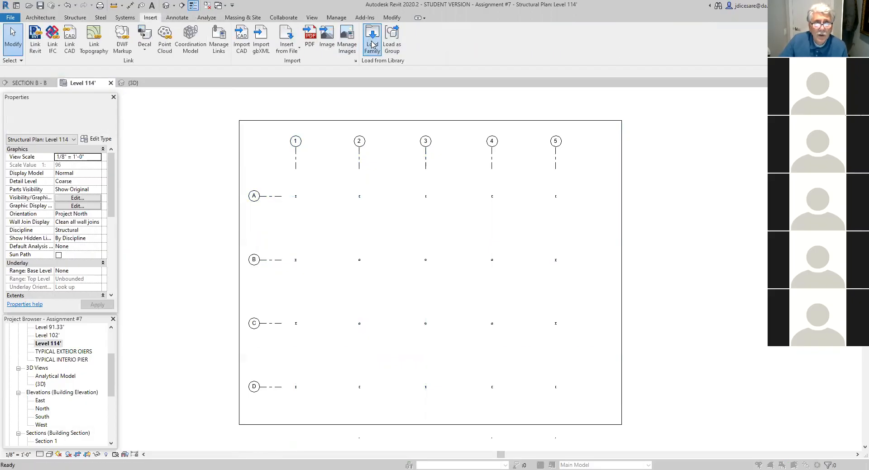
pyautogui.click(545, 142)
pyautogui.click(544, 142)
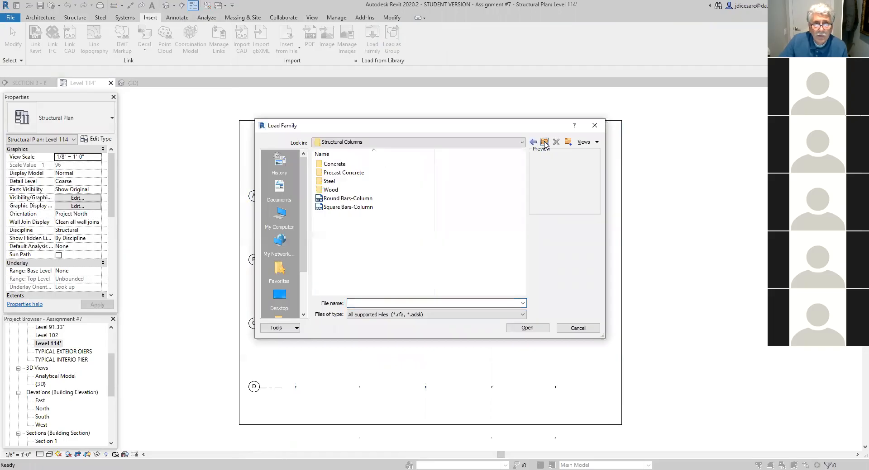
pyautogui.click(544, 142)
pyautogui.moveTo(523, 194); pyautogui.dragTo(522, 220)
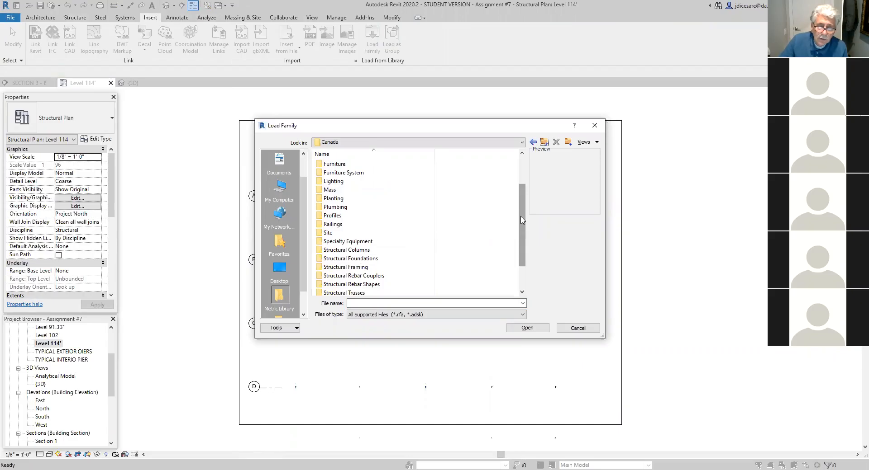
pyautogui.doubleClick(346, 267)
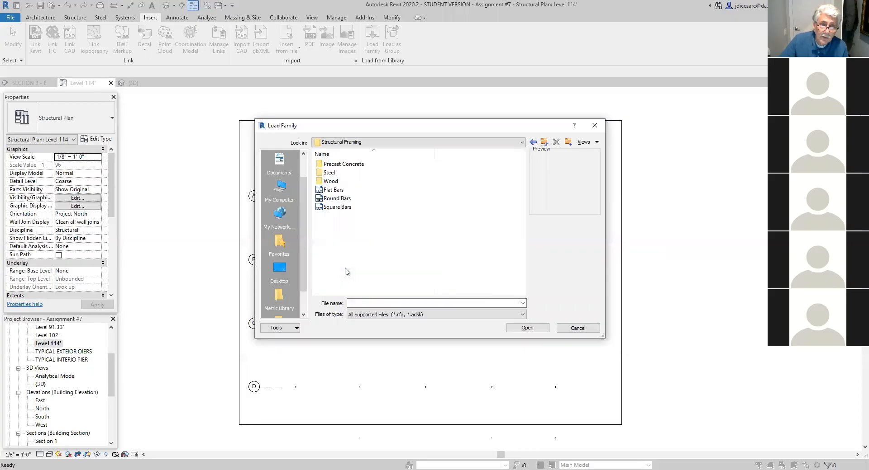
pyautogui.doubleClick(331, 173)
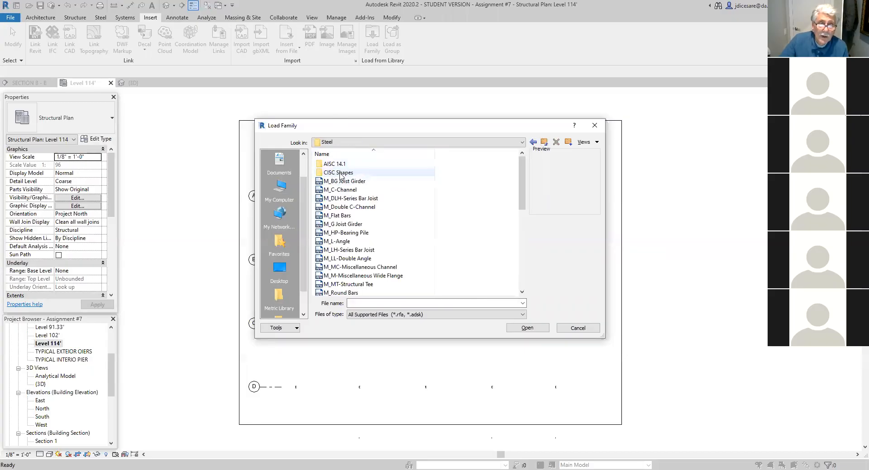
pyautogui.doubleClick(340, 173)
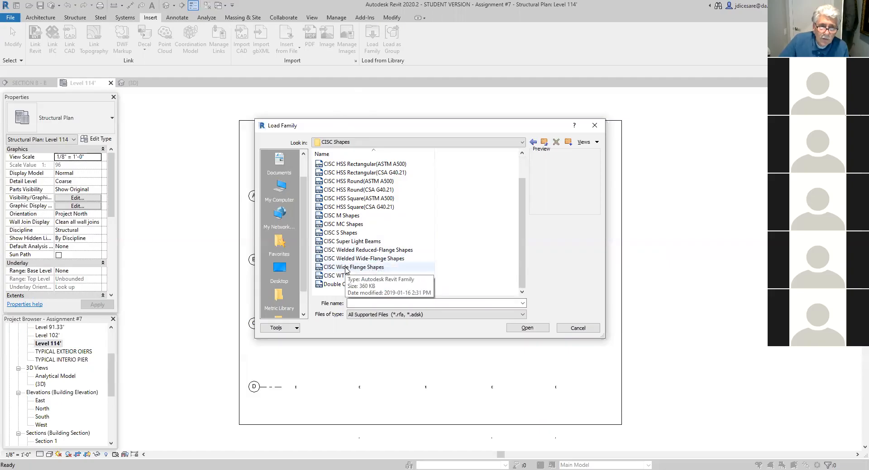
pyautogui.click(347, 271)
pyautogui.doubleClick(347, 271)
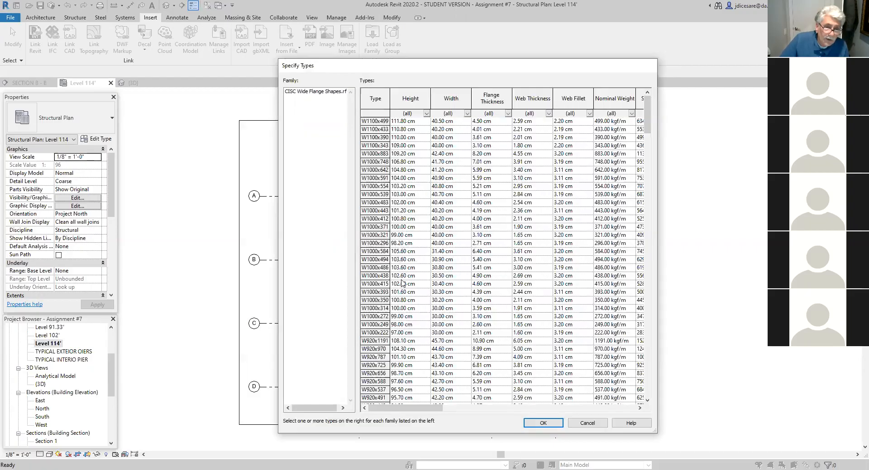
# - Select the W530x74 type in the CISC Wide Flange Shapes type list
pyautogui.scroll(-2, 382, 326)
pyautogui.scroll(-18, 382, 326)
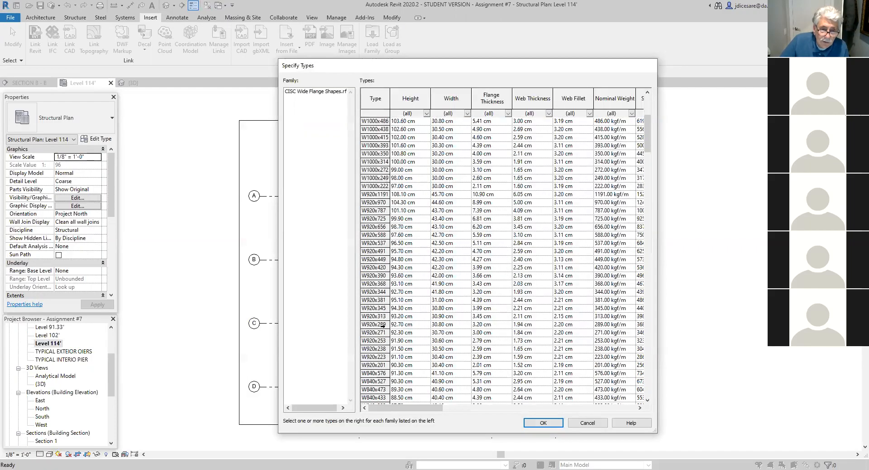
pyautogui.scroll(-11, 383, 326)
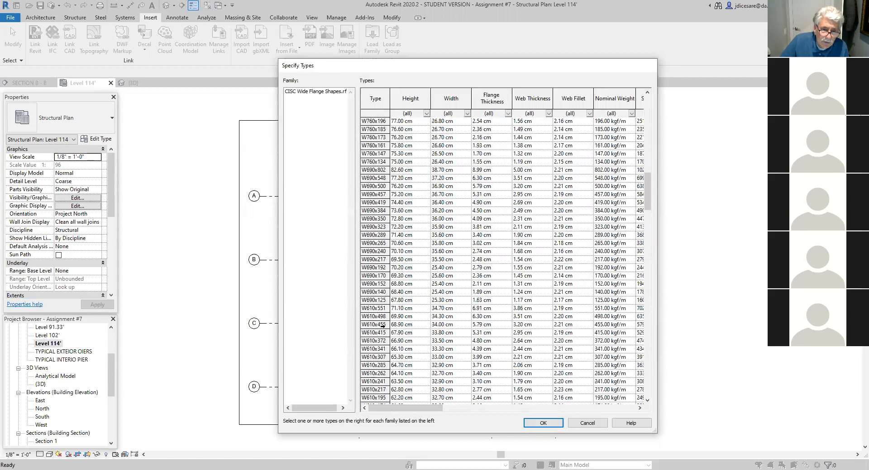
pyautogui.scroll(-4, 382, 326)
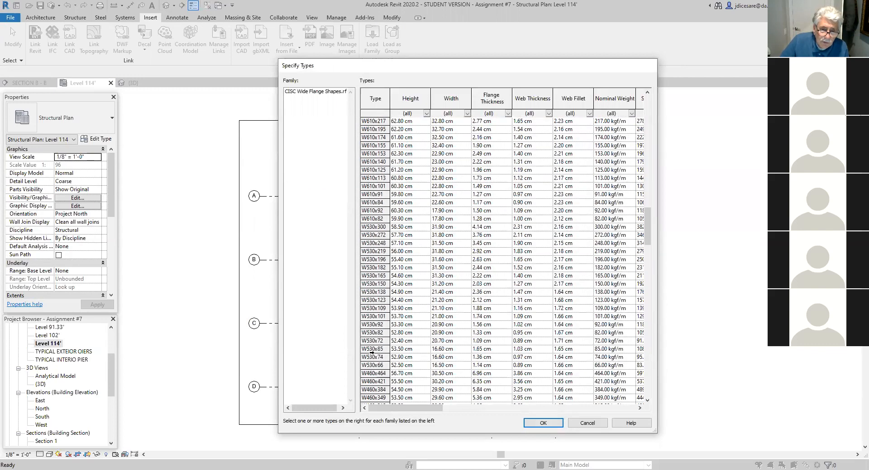
pyautogui.scroll(-2, 371, 352)
pyautogui.scroll(2, 371, 353)
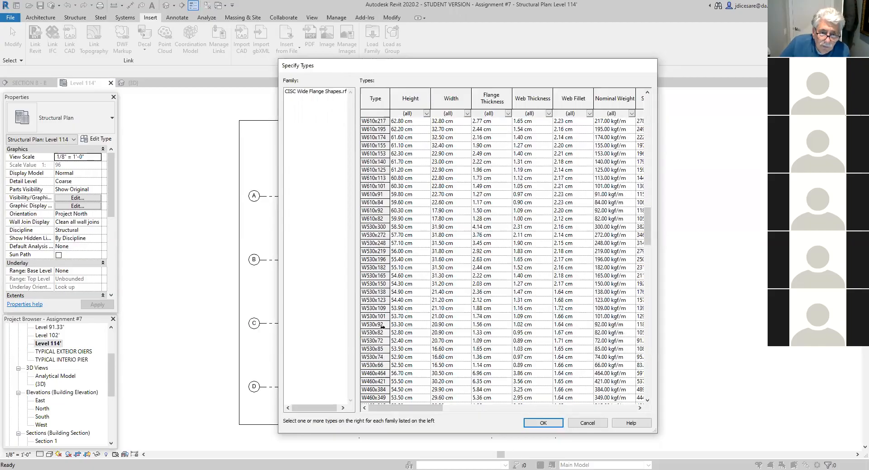
pyautogui.click(375, 358)
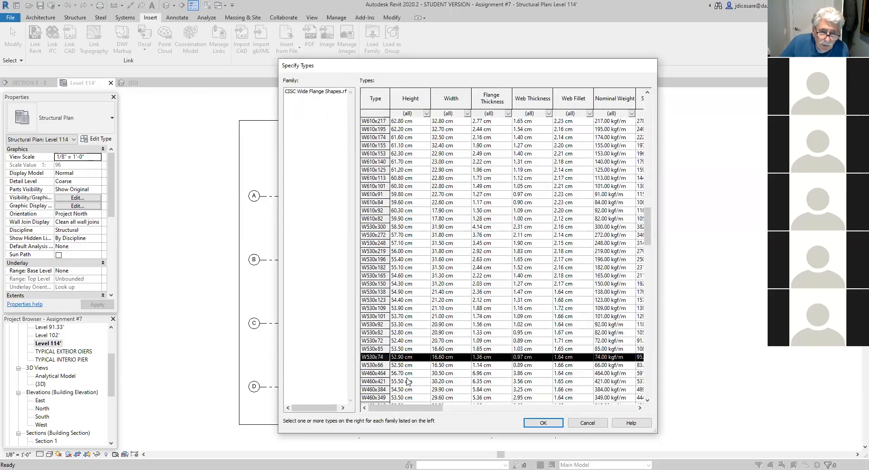
pyautogui.scroll(-2, 409, 380)
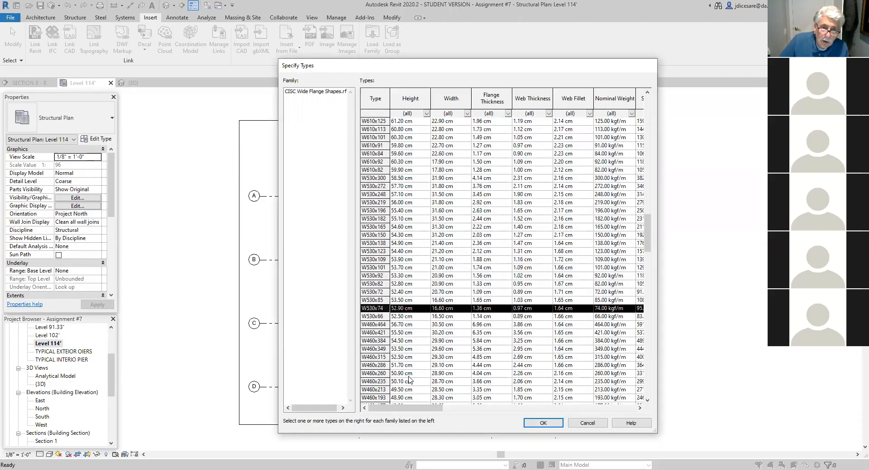
pyautogui.click(370, 333)
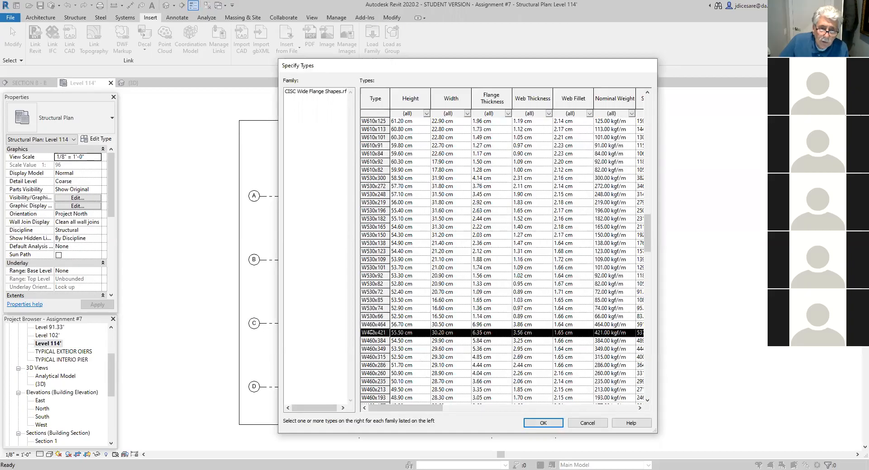
pyautogui.click(381, 309)
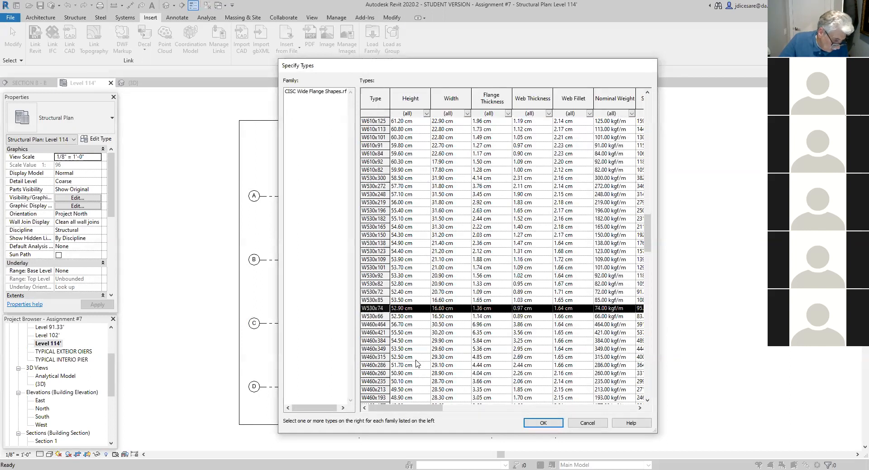
# - Add the W410x46 type to the selection of wide flange types to load
pyautogui.scroll(-6, 416, 362)
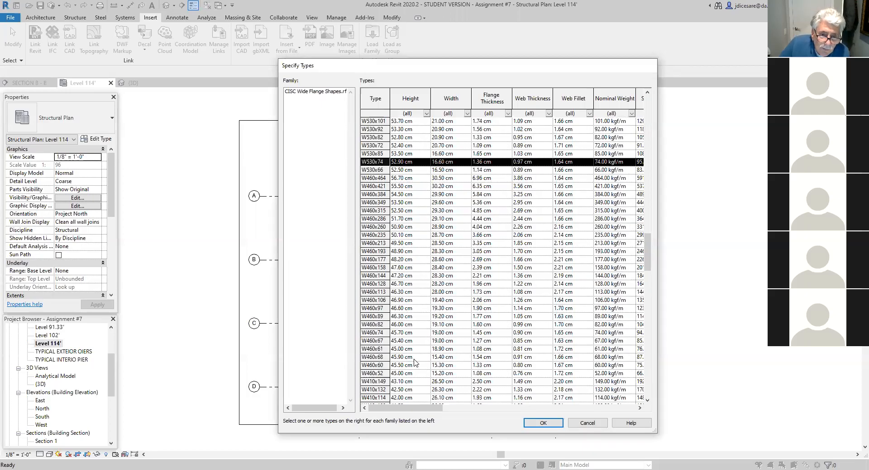
pyautogui.scroll(-3, 414, 362)
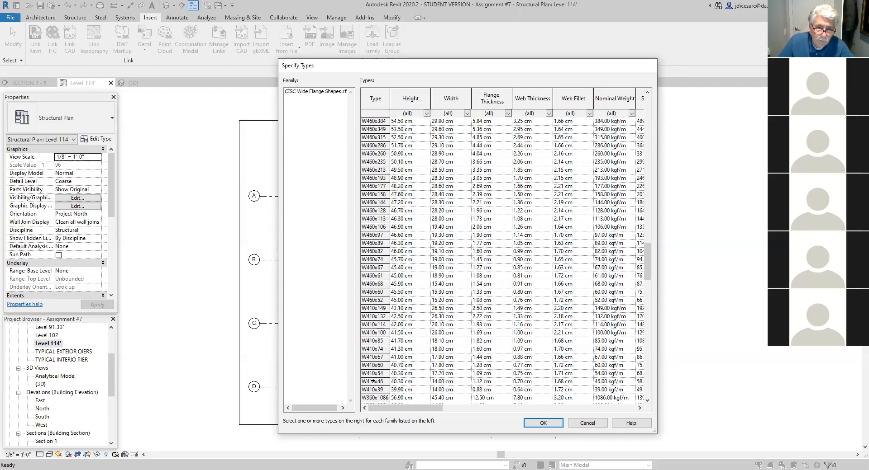
pyautogui.click(375, 381)
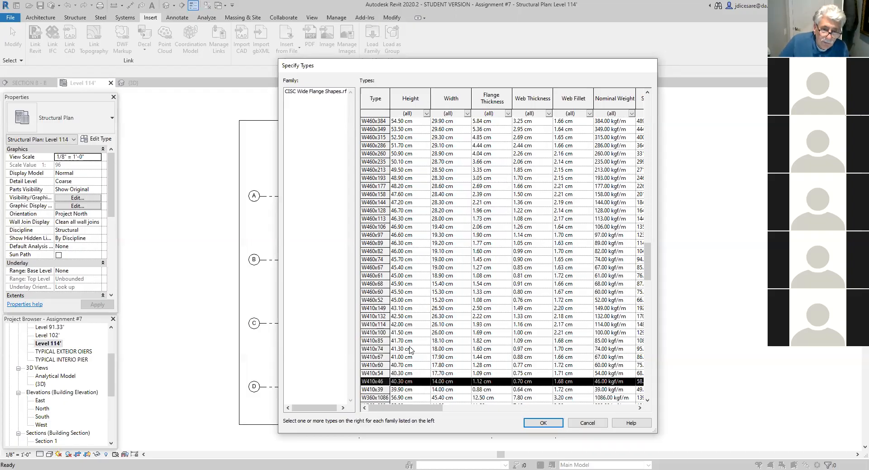
# - Add the W360x33 type to the selection of wide flange types to load
pyautogui.scroll(-2, 384, 389)
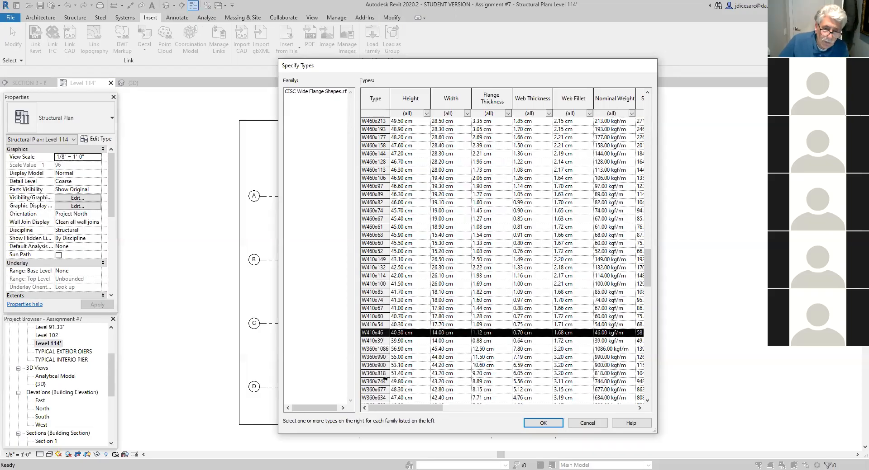
pyautogui.scroll(-4, 385, 388)
pyautogui.scroll(-5, 384, 378)
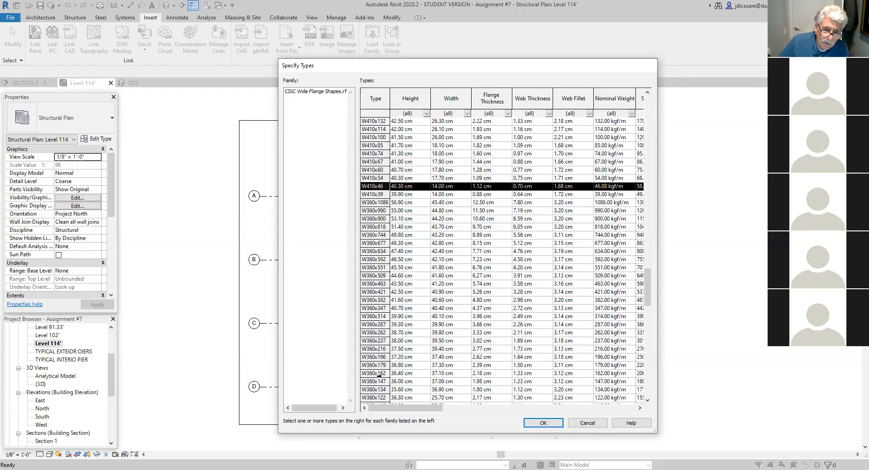
pyautogui.scroll(-2, 379, 375)
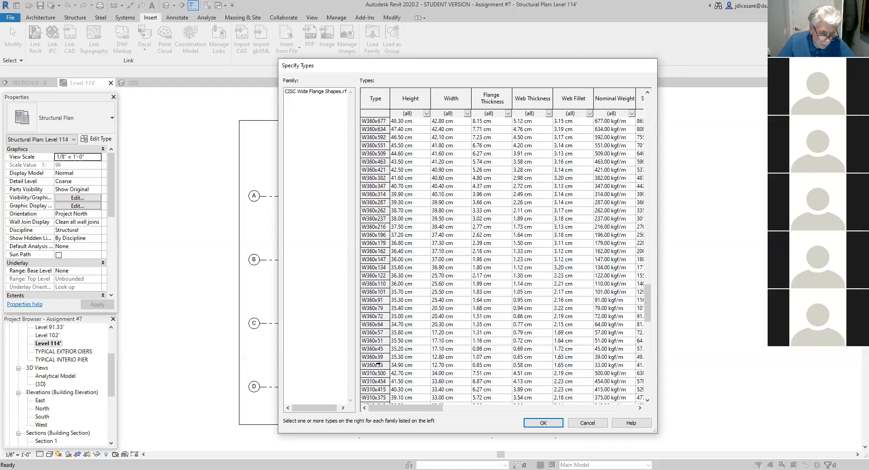
pyautogui.click(375, 365)
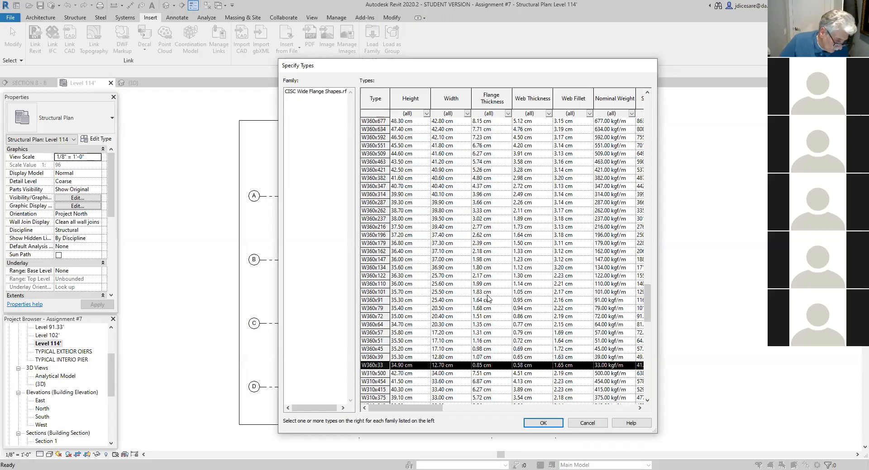
# - Add the W310x24 type to the selection of wide flange types to load
pyautogui.scroll(-3, 430, 326)
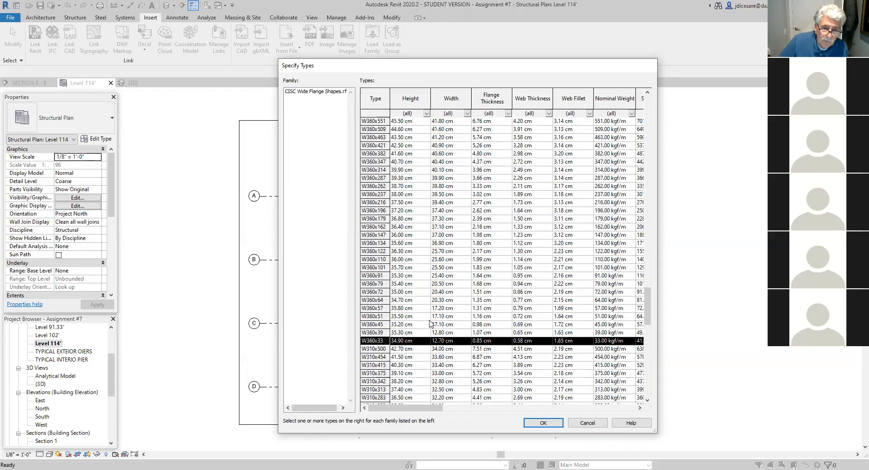
pyautogui.scroll(-7, 427, 343)
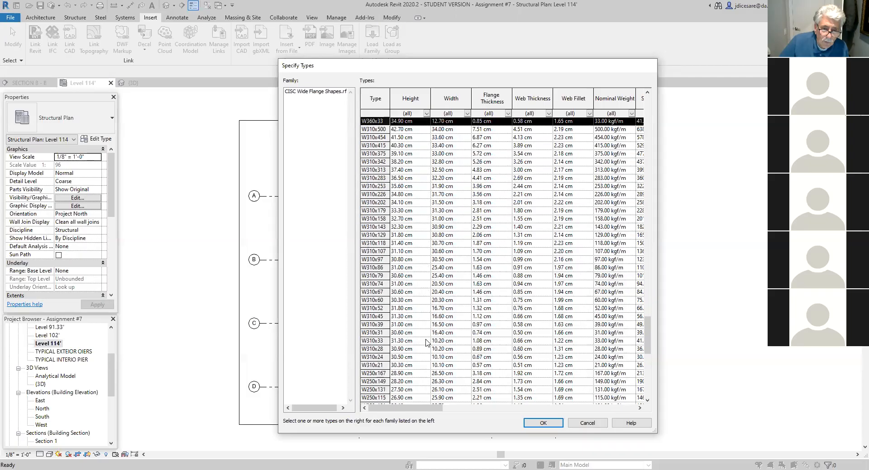
pyautogui.keyDown('ctrl'); pyautogui.click(375, 357); pyautogui.keyUp('ctrl')
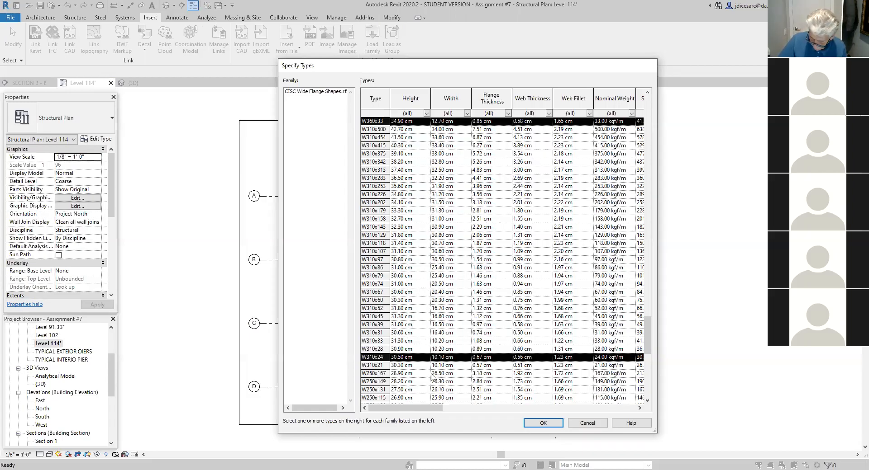
pyautogui.scroll(-2, 432, 377)
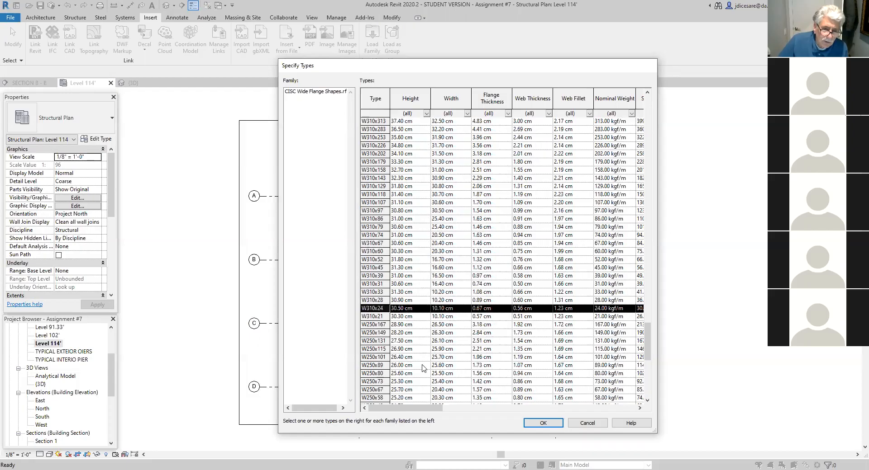
# - Add the W200x22 type to the wide flange selection and load the selected types into the project
pyautogui.scroll(-6, 423, 369)
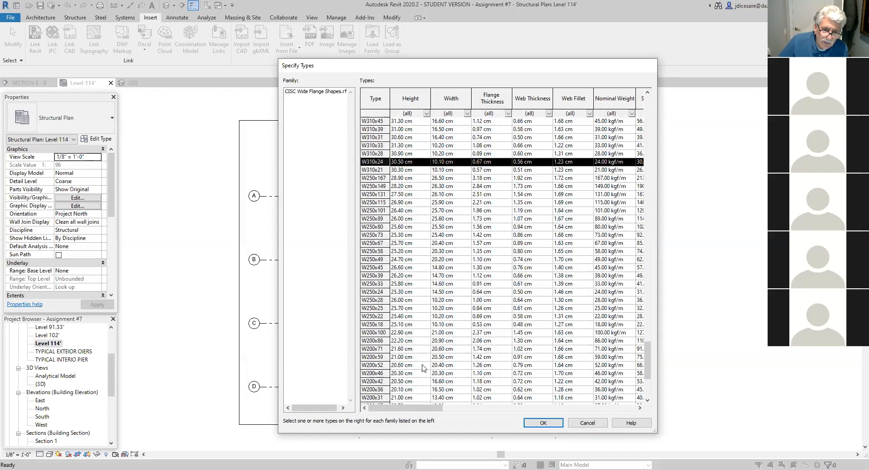
pyautogui.scroll(-1, 401, 370)
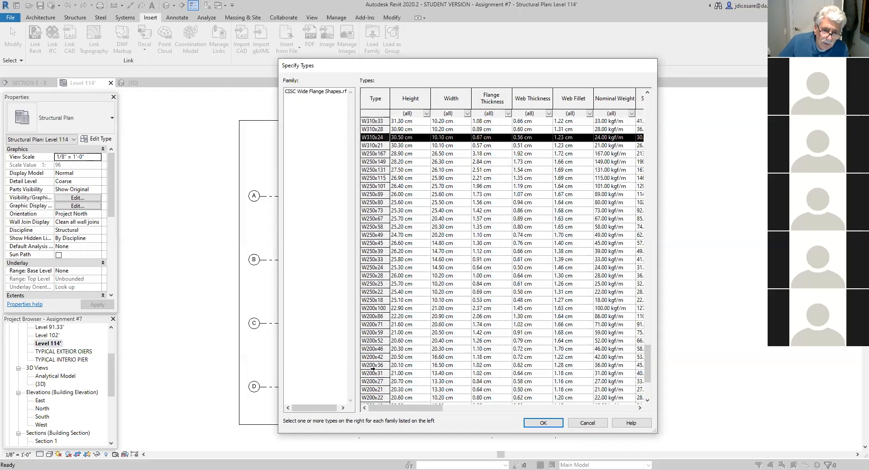
pyautogui.keyDown('ctrl'); pyautogui.click(370, 398); pyautogui.keyUp('ctrl')
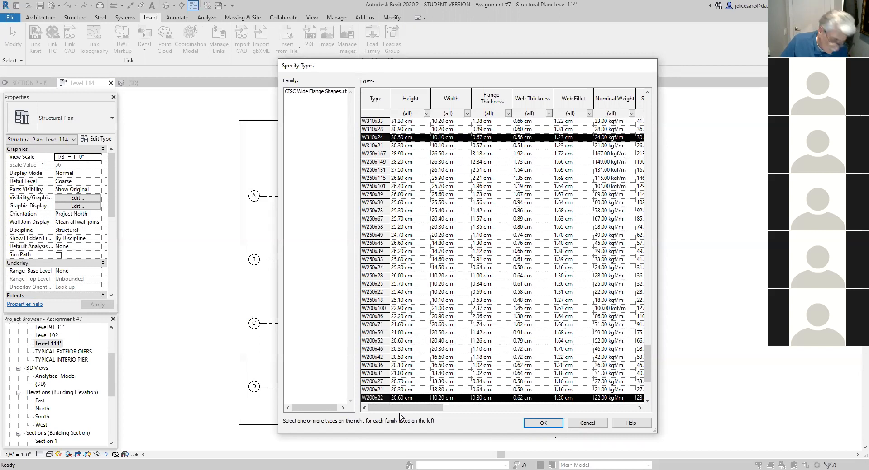
pyautogui.click(550, 423)
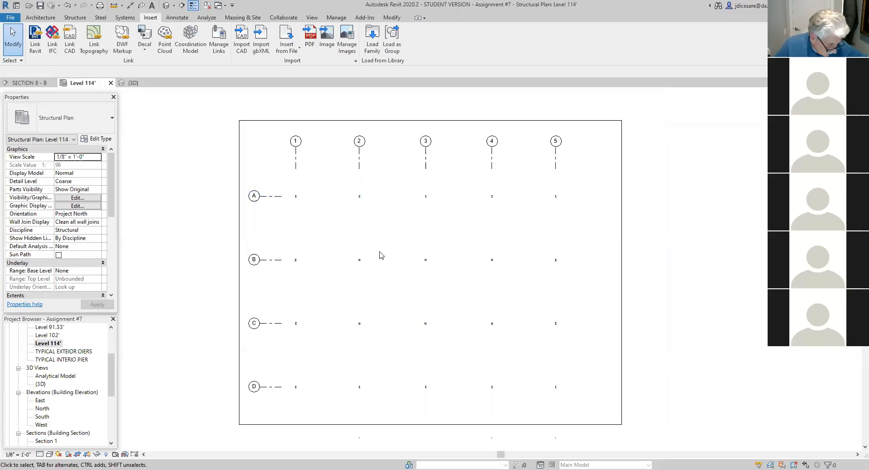
# - Place CISC Wide Flange W310x24 beams between the columns along grid lines A and D, using placement on grids
pyautogui.click(76, 19)
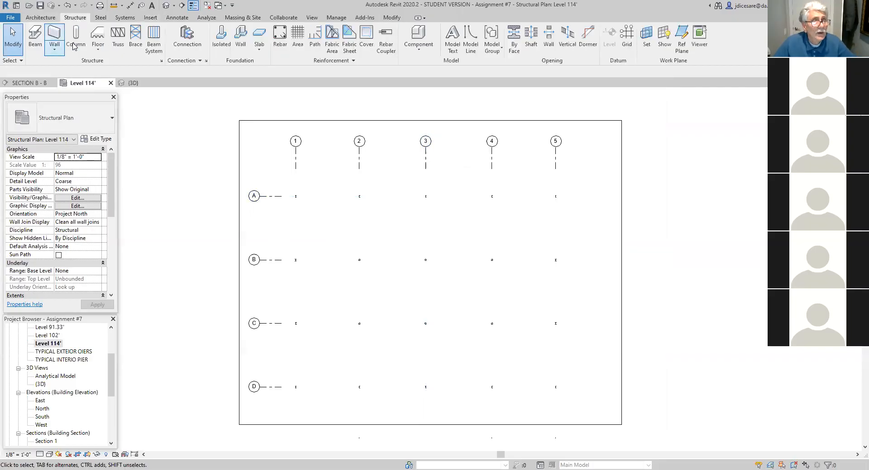
pyautogui.click(32, 39)
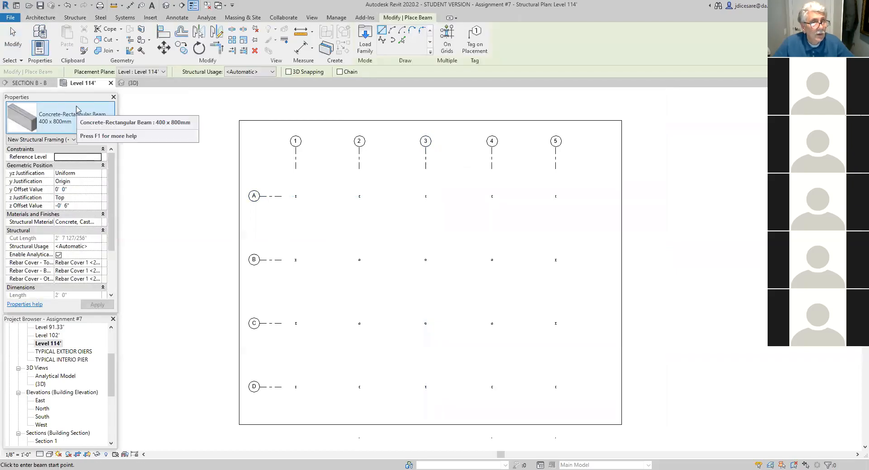
pyautogui.click(112, 119)
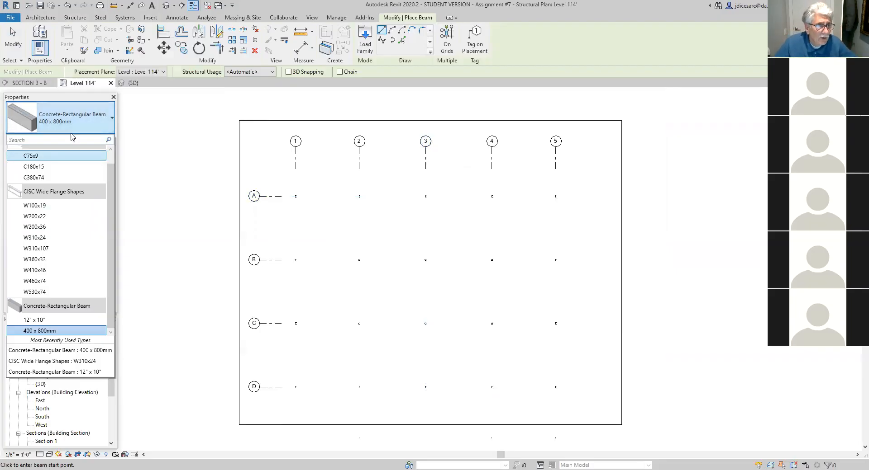
pyautogui.click(46, 238)
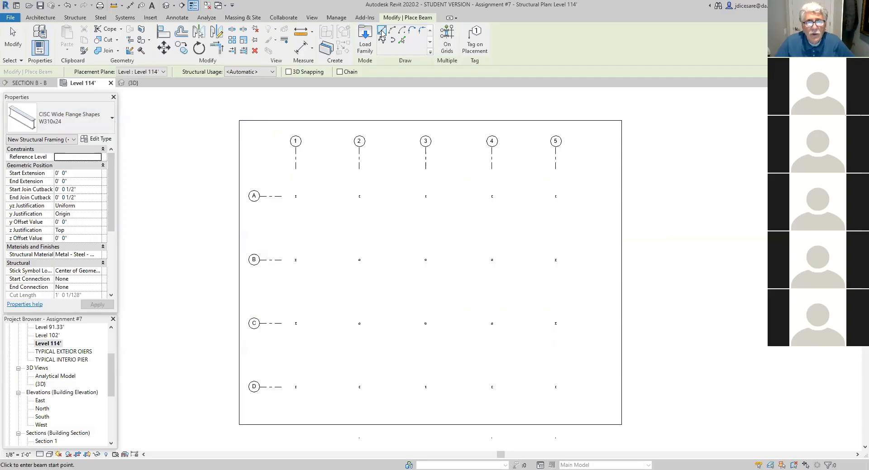
pyautogui.click(447, 34)
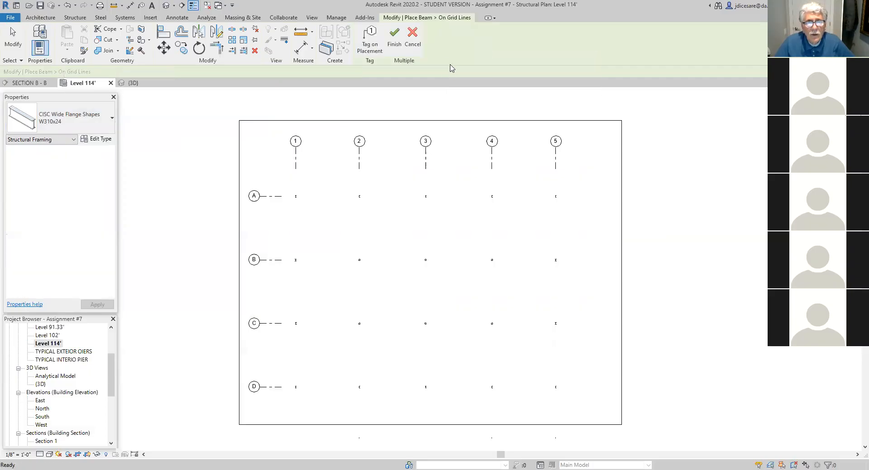
pyautogui.click(283, 200)
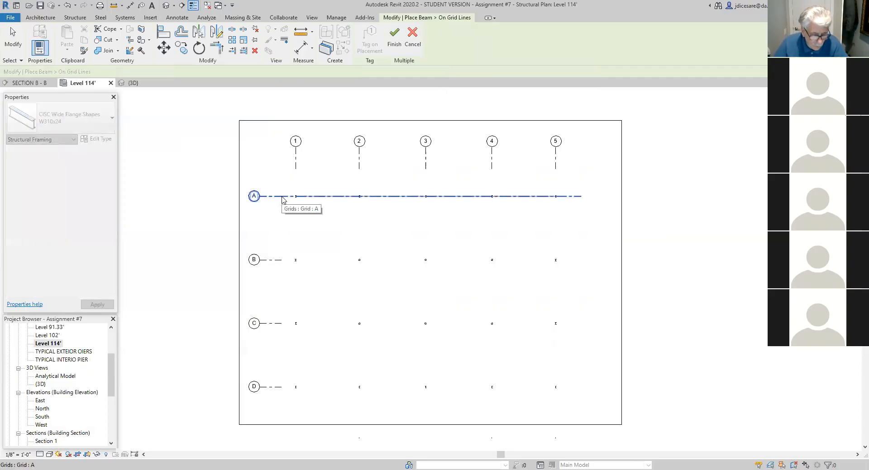
pyautogui.keyDown('ctrl'); pyautogui.click(296, 386); pyautogui.keyUp('ctrl')
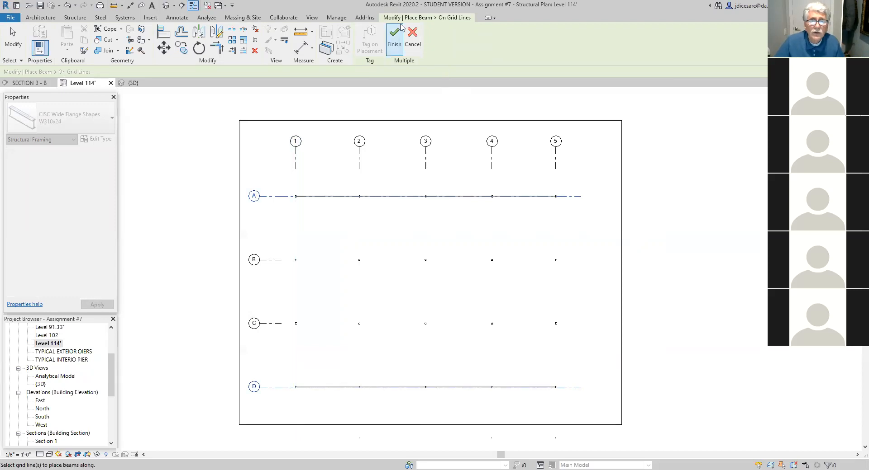
pyautogui.click(394, 38)
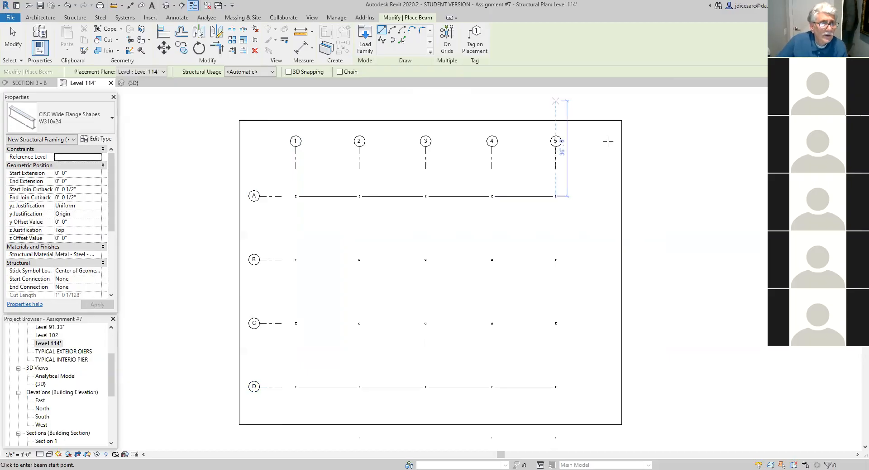
# - Place W410x46 beams between the columns along grid lines 1 and 5, using placement on grids
pyautogui.click(113, 119)
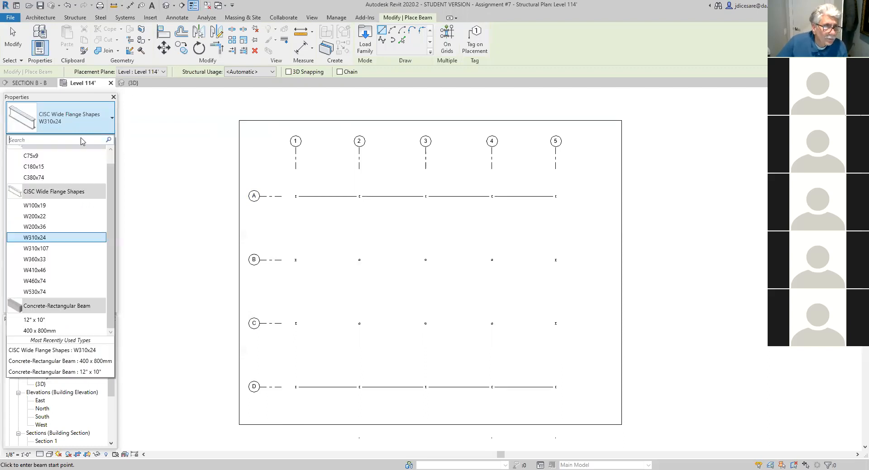
pyautogui.click(35, 270)
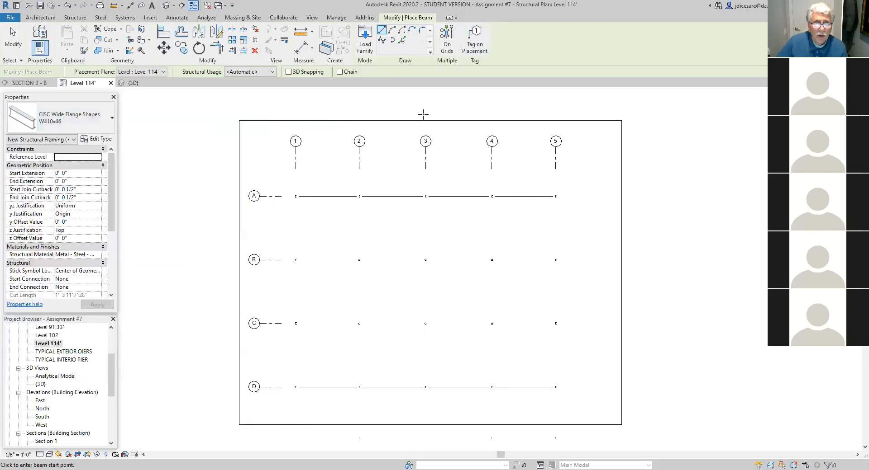
pyautogui.click(446, 41)
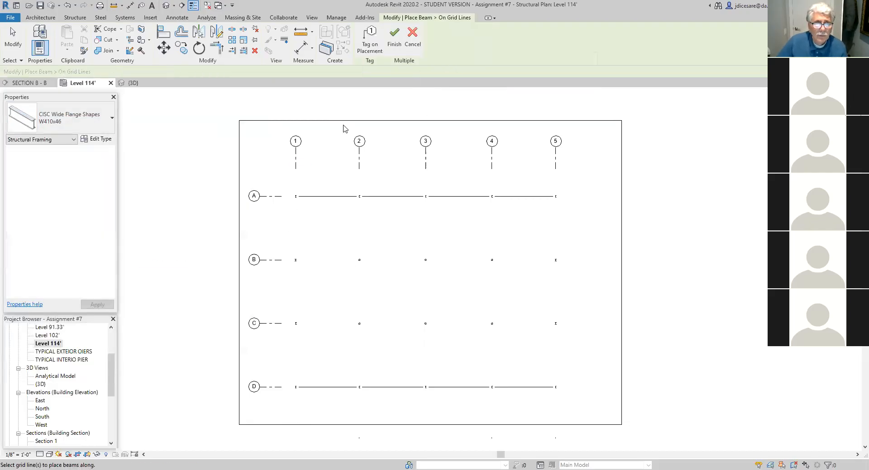
pyautogui.click(296, 164)
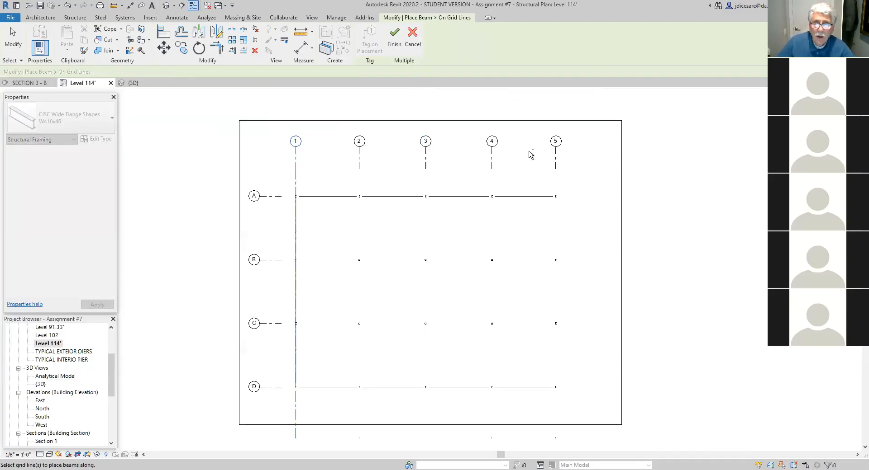
pyautogui.keyDown('ctrl'); pyautogui.click(556, 162); pyautogui.keyUp('ctrl')
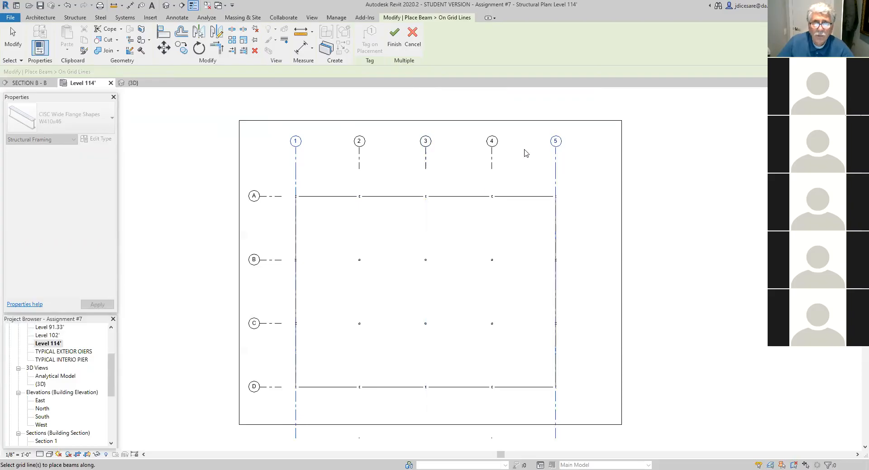
pyautogui.click(395, 39)
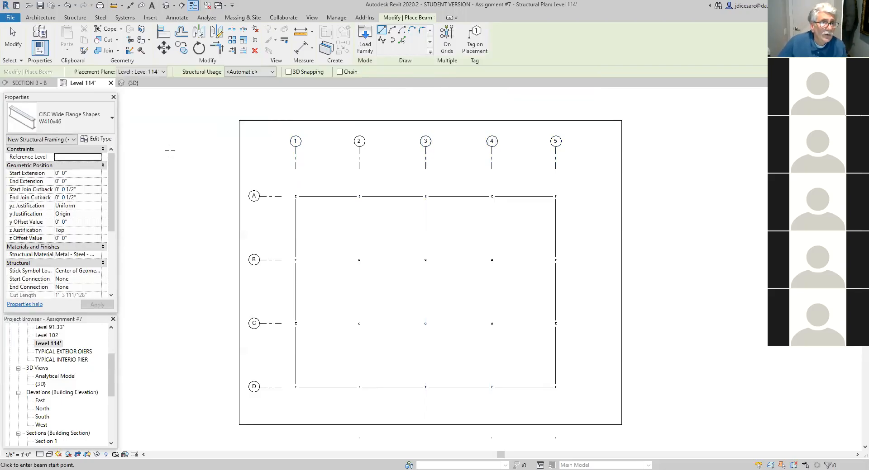
# - Place W530x74 beams along grid lines 2, 3 and 4 using placement on grids, and check the framing in 3D
pyautogui.click(113, 119)
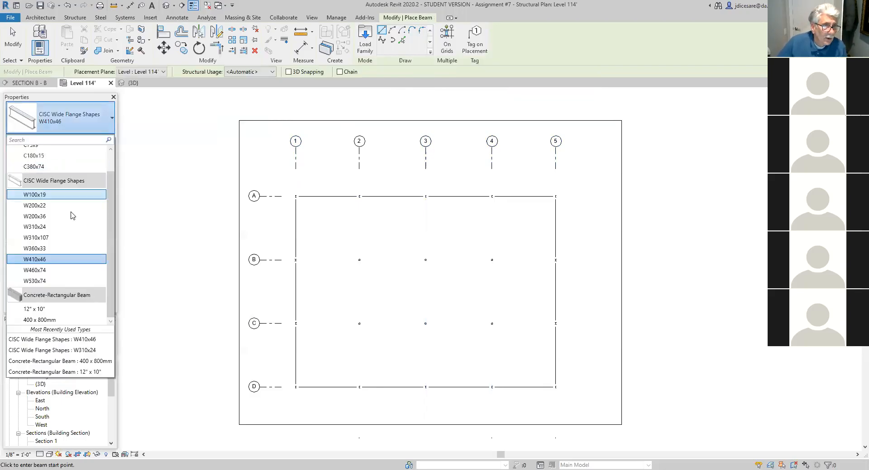
pyautogui.click(39, 281)
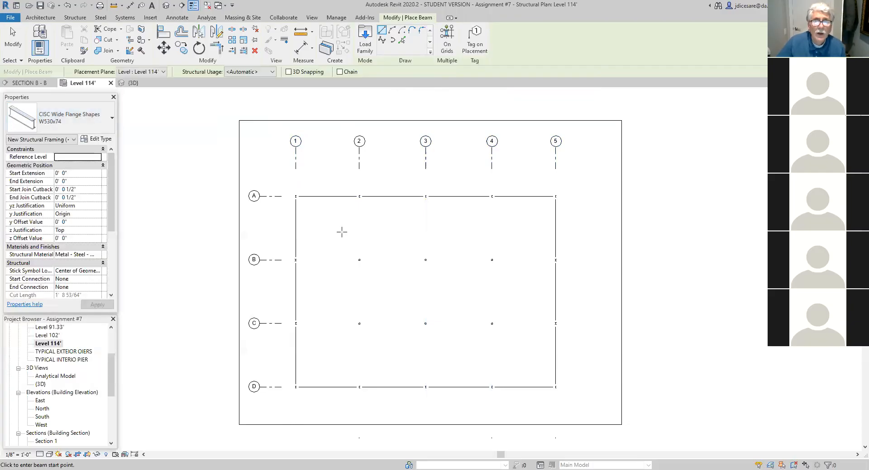
pyautogui.click(446, 40)
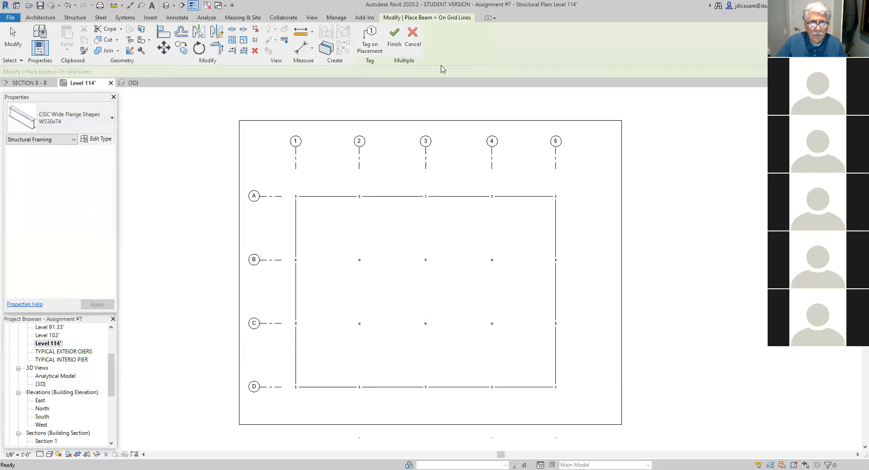
pyautogui.click(359, 170)
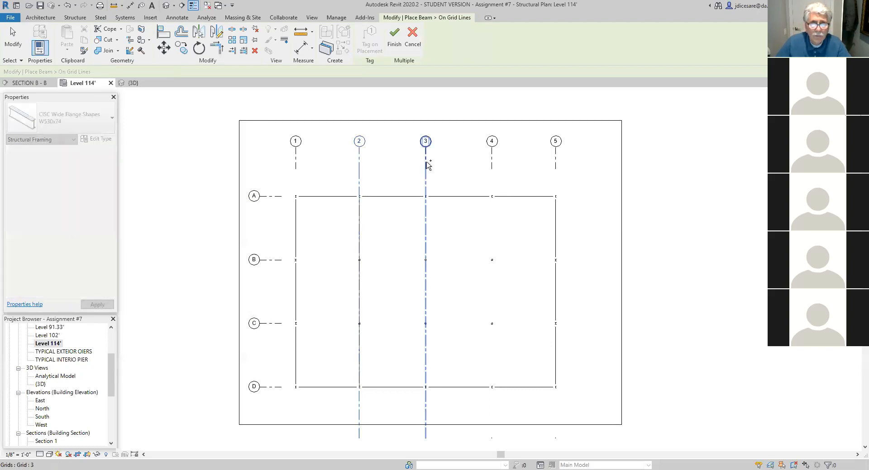
pyautogui.keyDown('ctrl'); pyautogui.click(427, 166); pyautogui.keyUp('ctrl')
pyautogui.keyDown('ctrl'); pyautogui.click(492, 168); pyautogui.keyUp('ctrl')
pyautogui.click(394, 38)
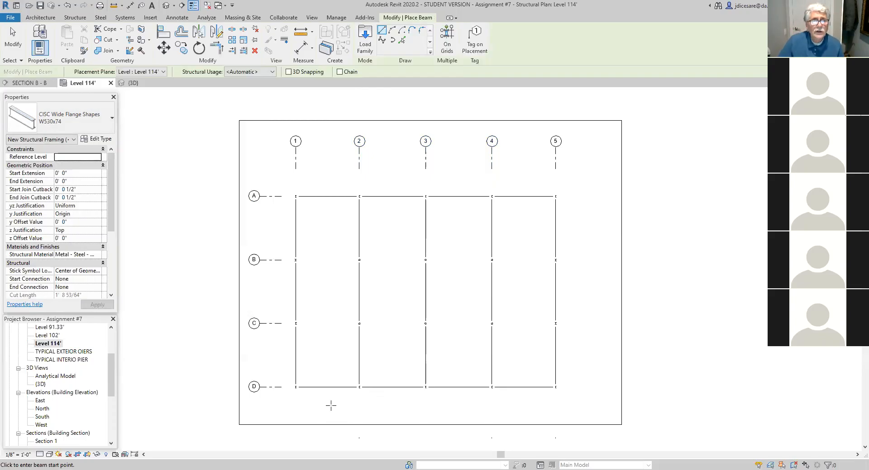
pyautogui.click(166, 6)
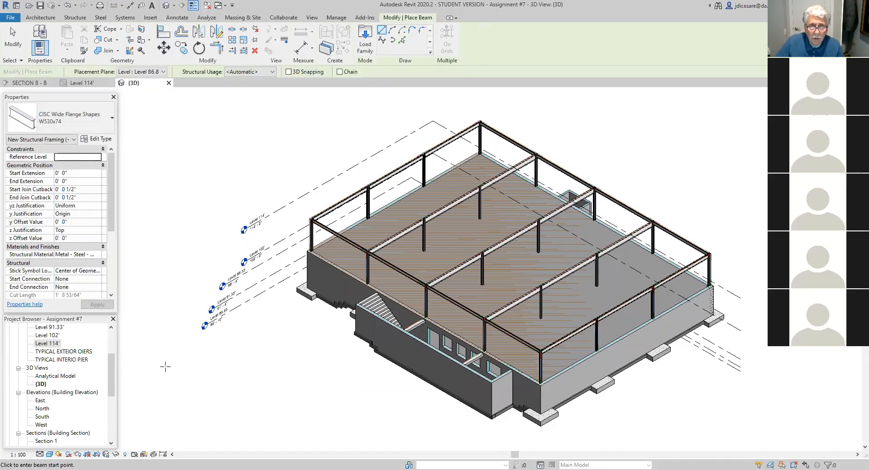
# - Return to the Level 114' plan and browse the Canada family library to the Structural Framing Steel folder to load a family
pyautogui.doubleClick(50, 344)
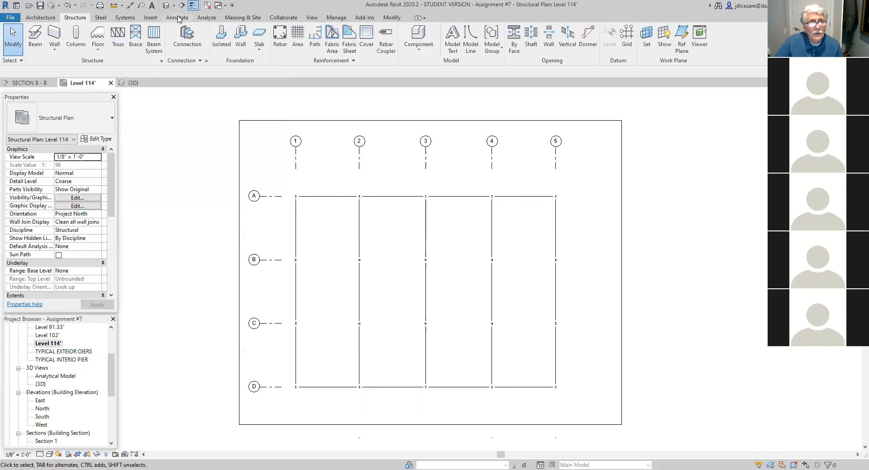
pyautogui.click(152, 18)
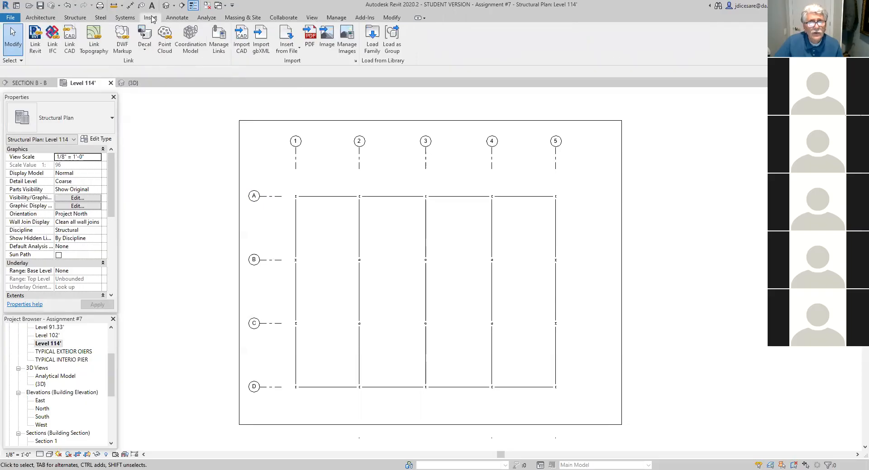
pyautogui.click(372, 43)
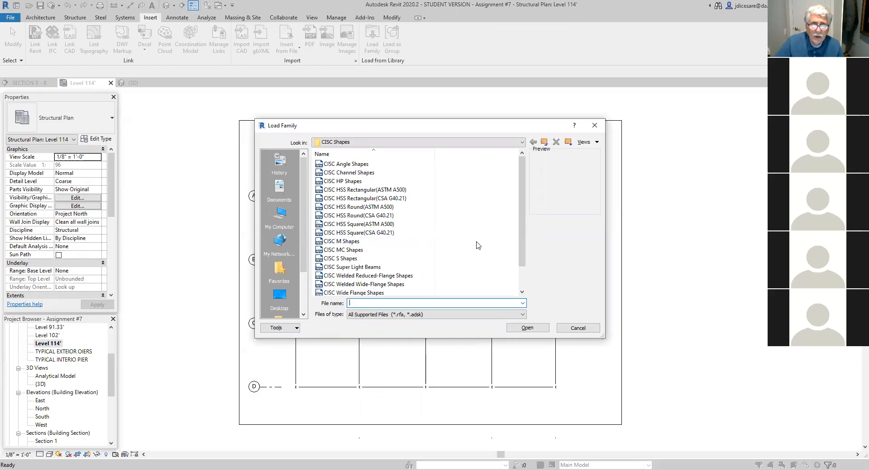
pyautogui.click(543, 143)
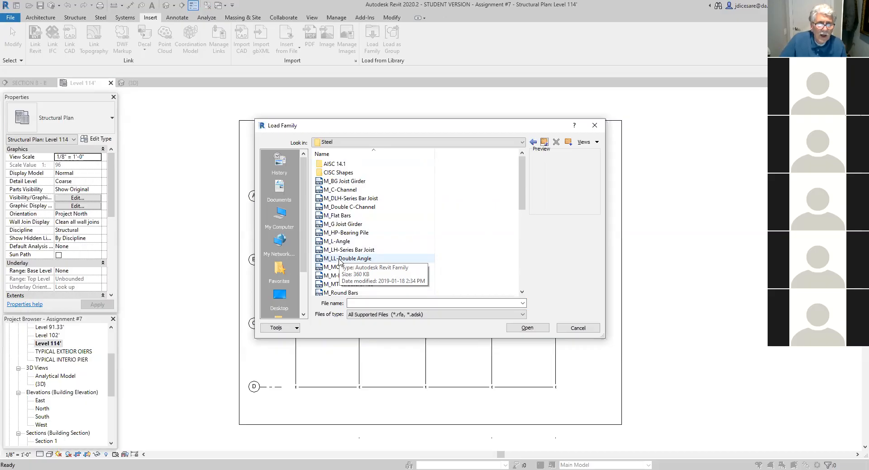
pyautogui.click(545, 143)
pyautogui.click(546, 143)
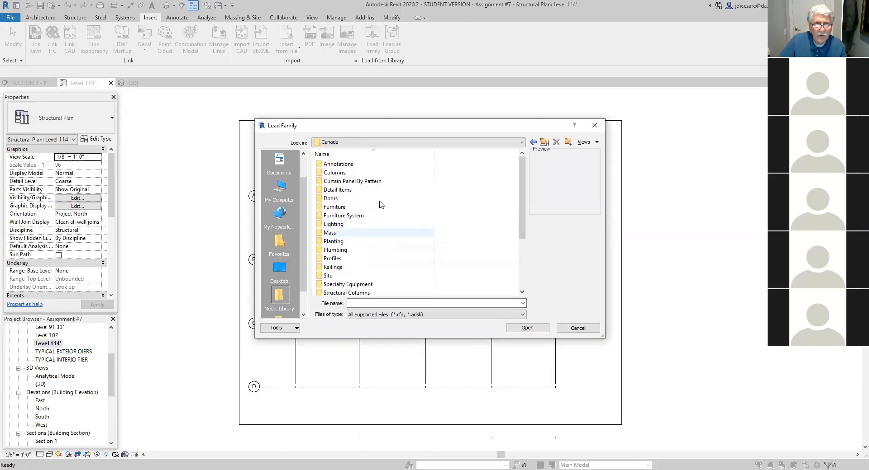
pyautogui.moveTo(522, 209); pyautogui.dragTo(522, 248)
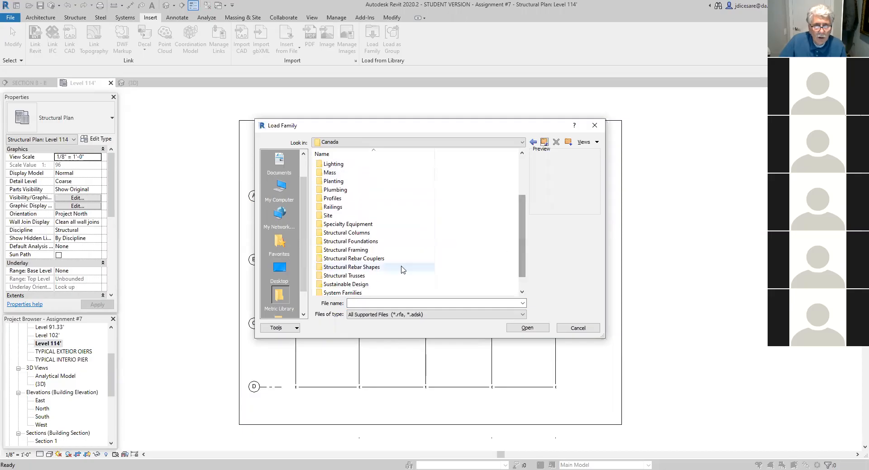
pyautogui.doubleClick(338, 251)
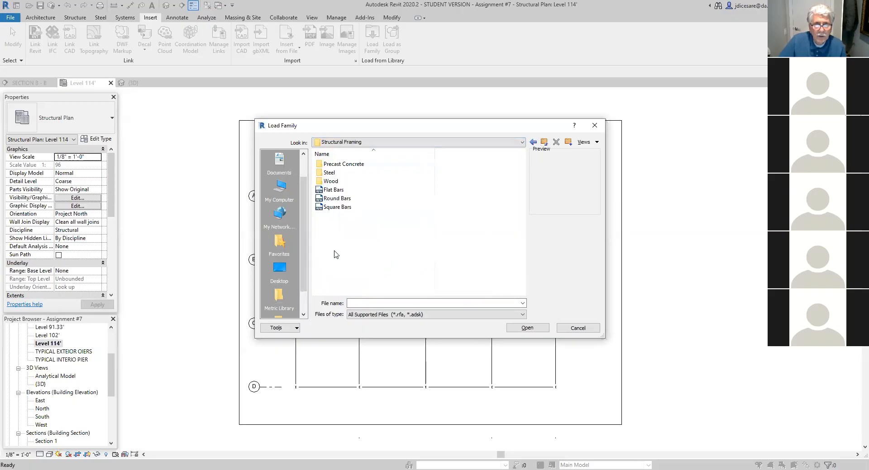
pyautogui.doubleClick(330, 172)
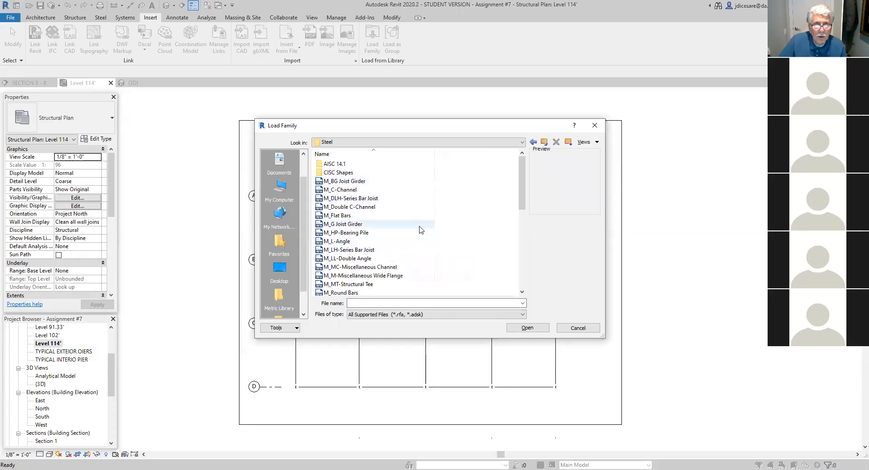
pyautogui.click(544, 142)
pyautogui.doubleClick(333, 173)
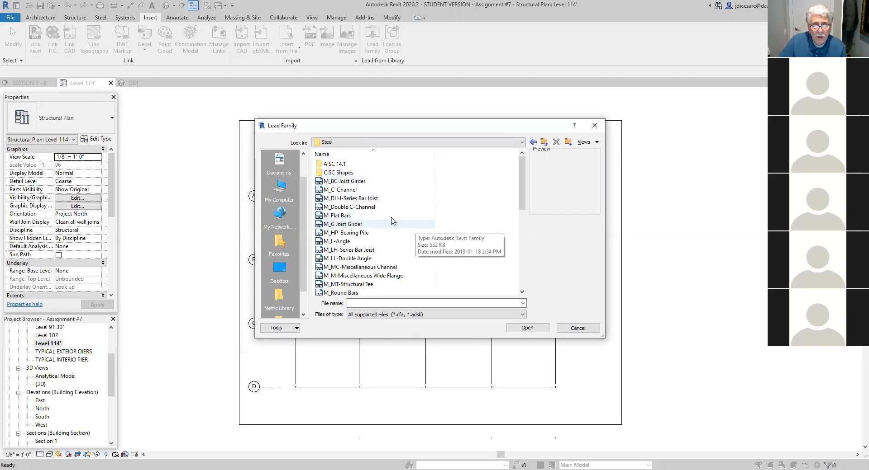
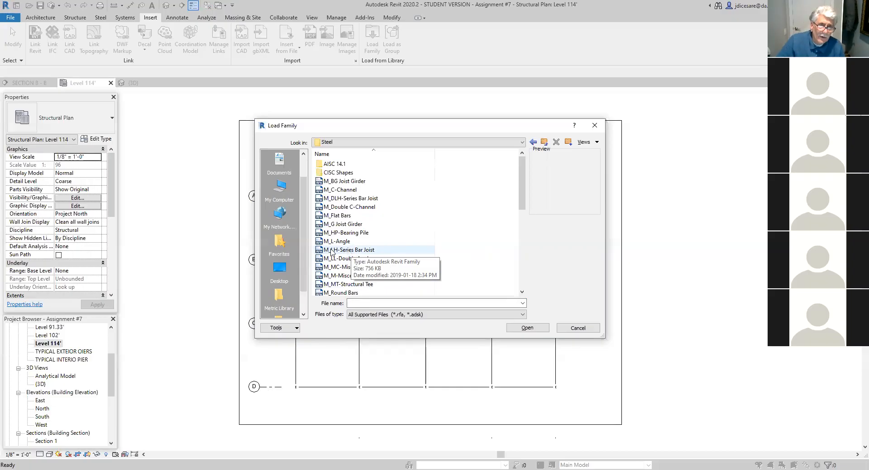
# - Load the M_LH-Series Bar Joist family with the 24LH10 type
pyautogui.click(349, 251)
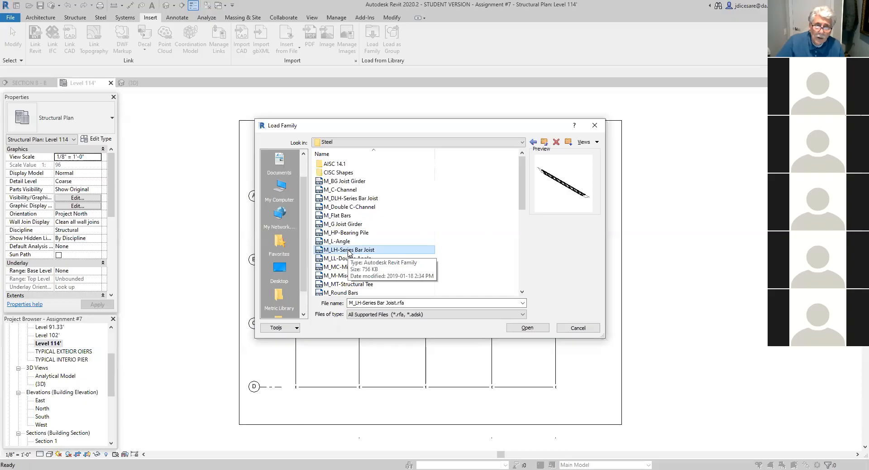
pyautogui.doubleClick(349, 251)
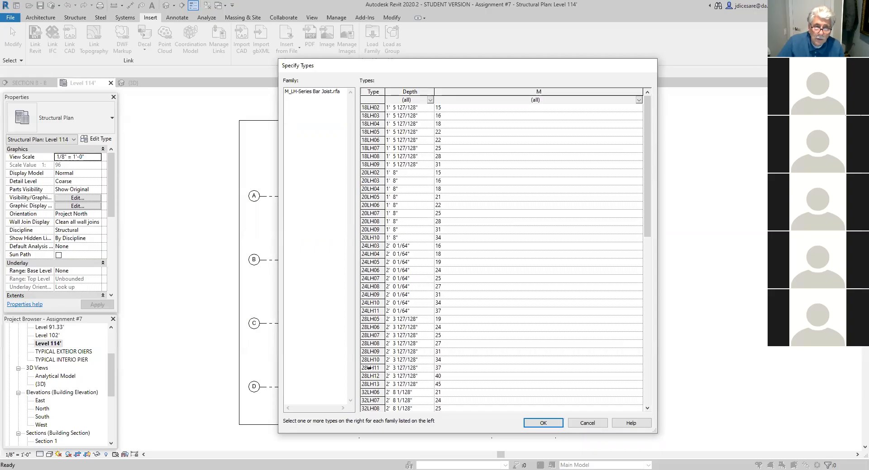
pyautogui.click(365, 302)
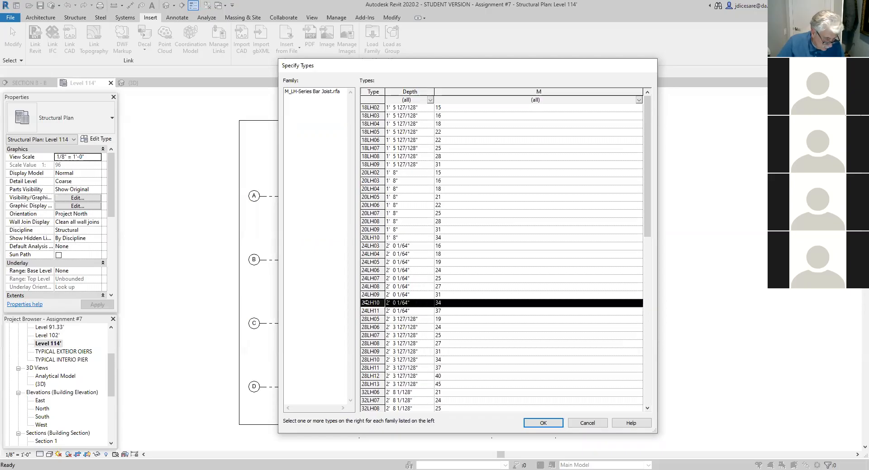
pyautogui.click(543, 424)
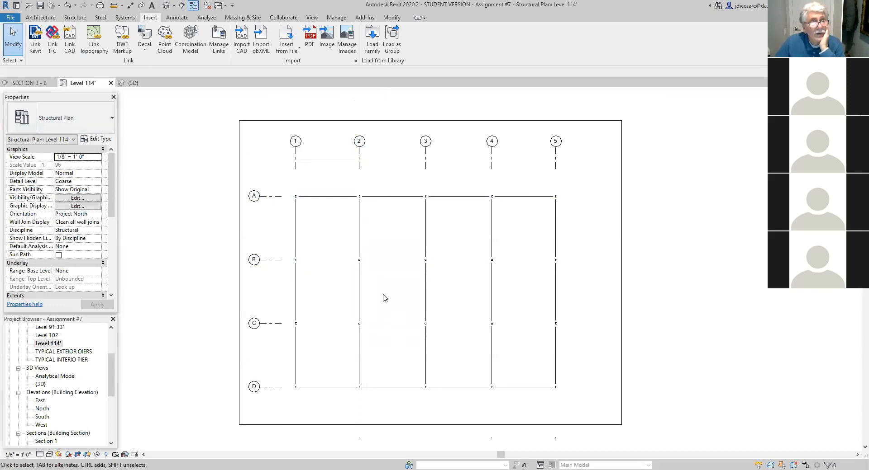
# - Place automatic beam systems of 24LH10 joists at 6' 0" fixed spacing, parallel to grid line A, in all four bays between grid lines 1 and 5
pyautogui.click(74, 18)
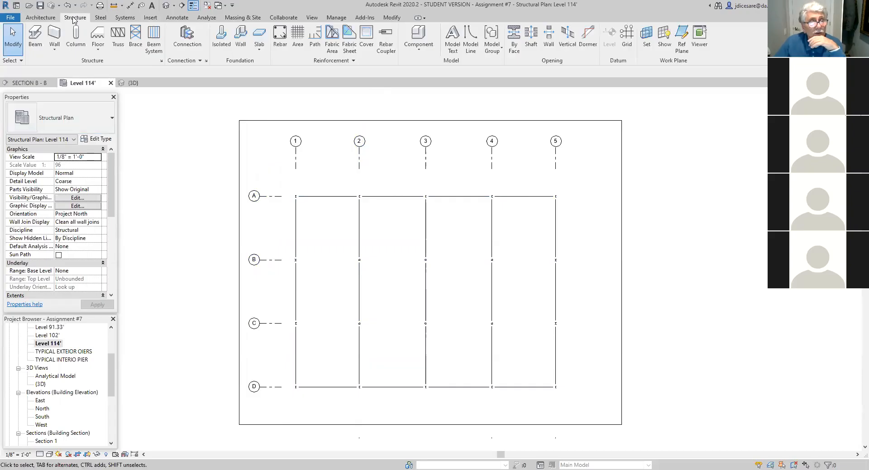
pyautogui.click(154, 49)
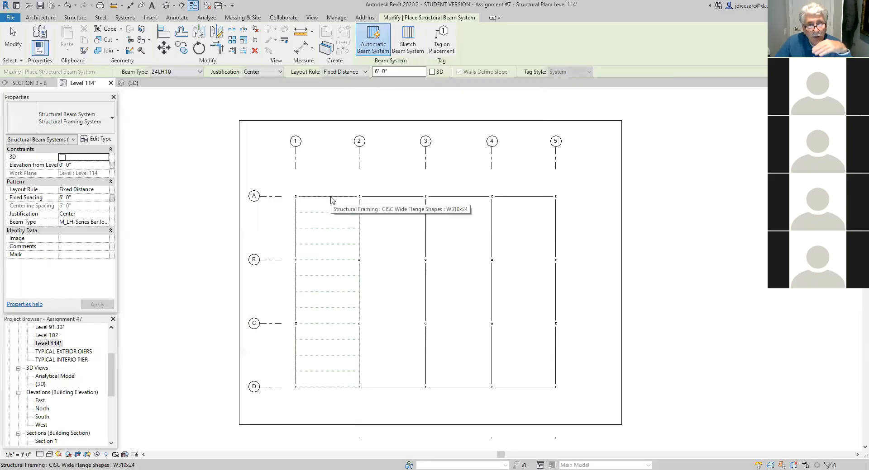
pyautogui.click(330, 196)
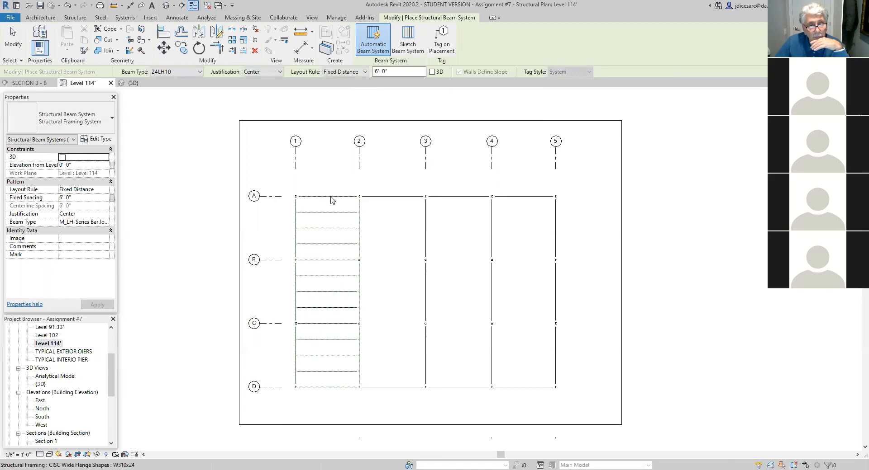
pyautogui.click(395, 196)
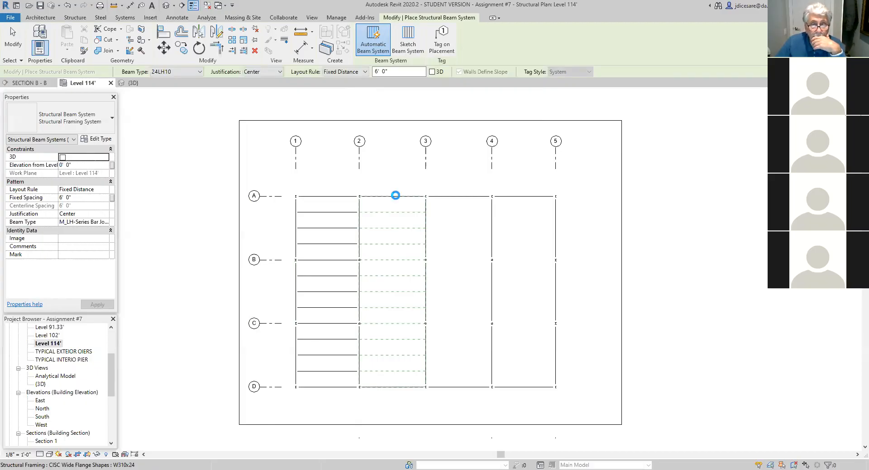
pyautogui.click(453, 199)
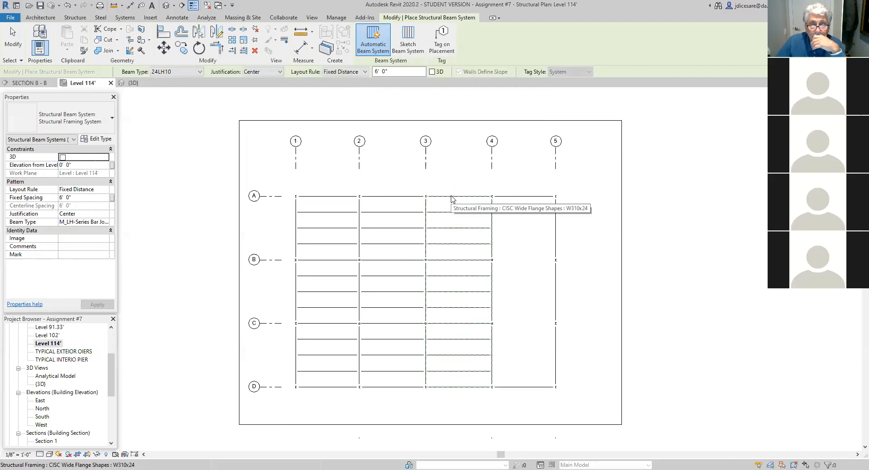
pyautogui.click(517, 197)
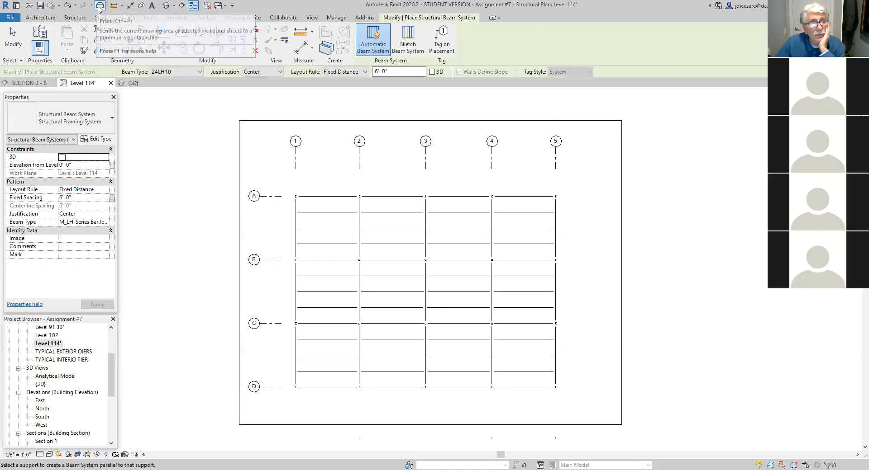
# - Check the joists in the 3D view, return to the Level 114' plan and leave the beam system command
pyautogui.click(165, 6)
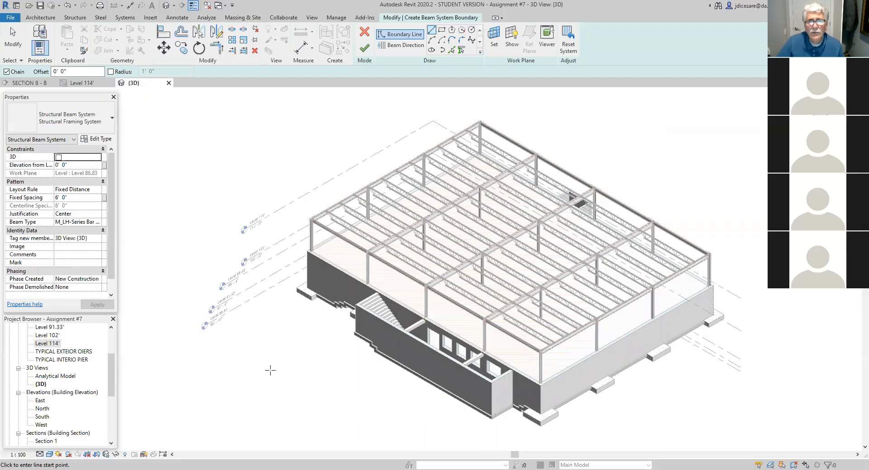
pyautogui.click(368, 50)
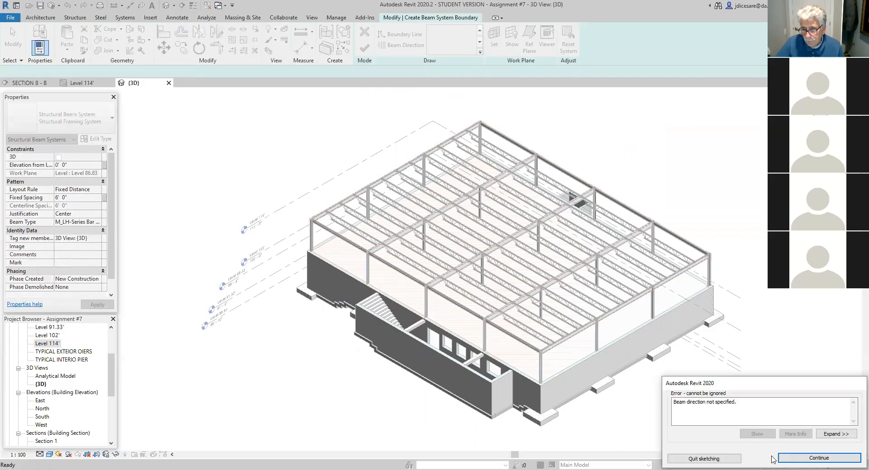
pyautogui.click(800, 459)
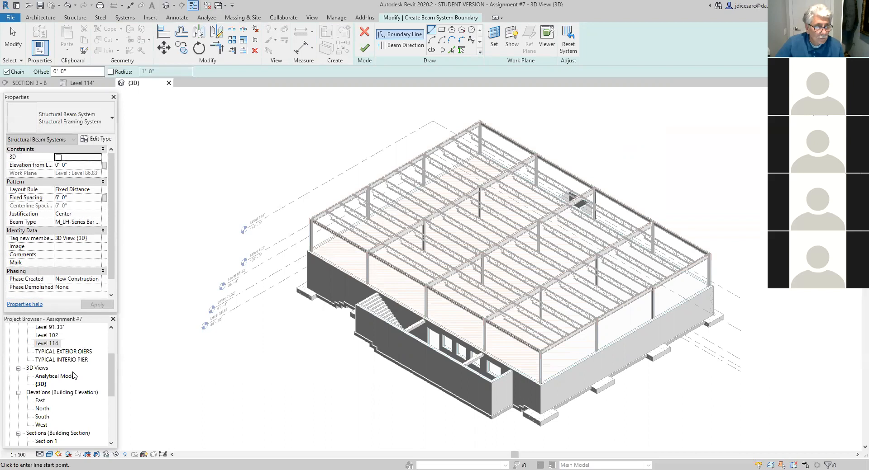
pyautogui.doubleClick(48, 345)
pyautogui.click(364, 48)
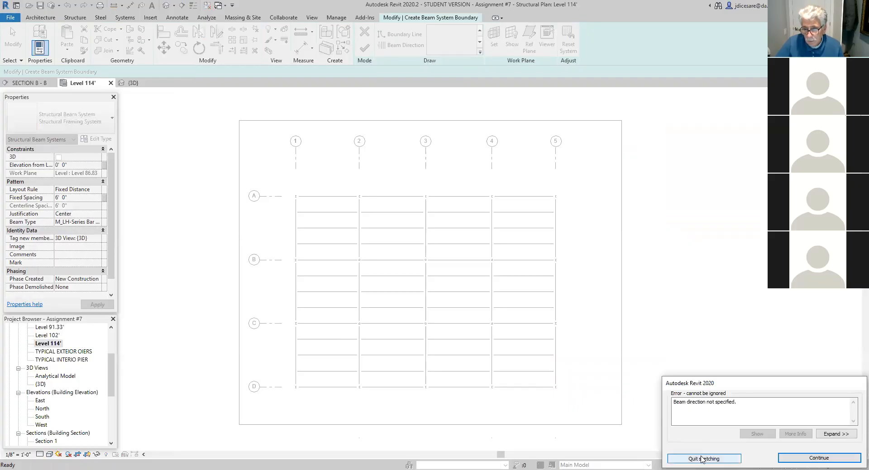
pyautogui.click(813, 459)
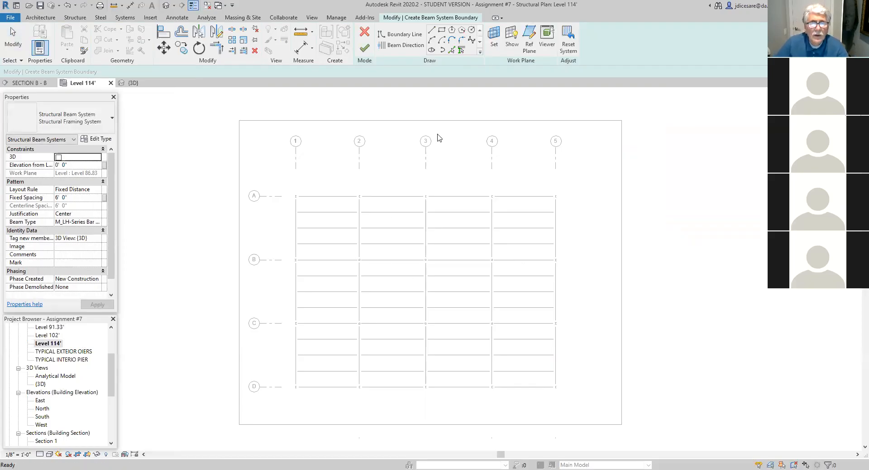
pyautogui.click(364, 48)
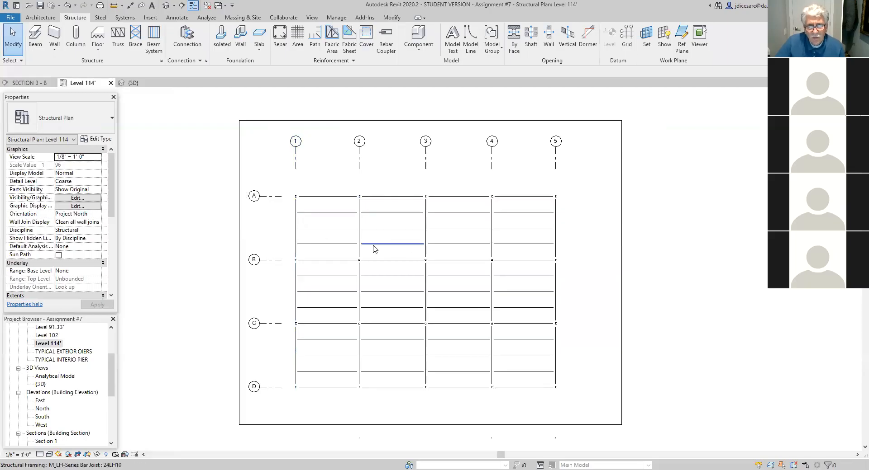
pyautogui.click(154, 47)
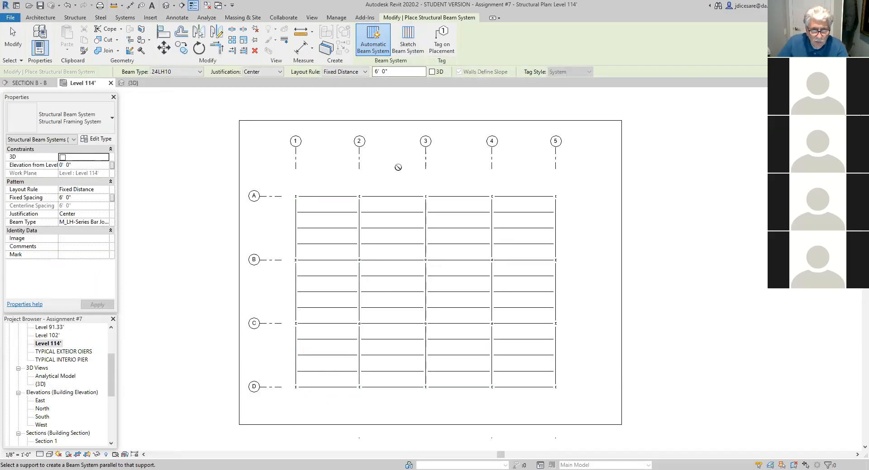
pyautogui.press('Escape')
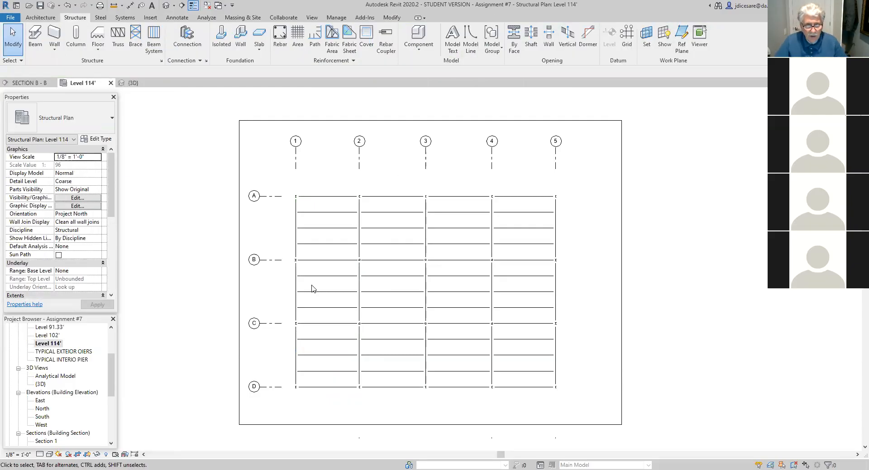
# - Unpin and delete the two joists nearest grid line D in the bay between grid lines 1 and 2
pyautogui.click(327, 356)
pyautogui.scroll(3, 340, 368)
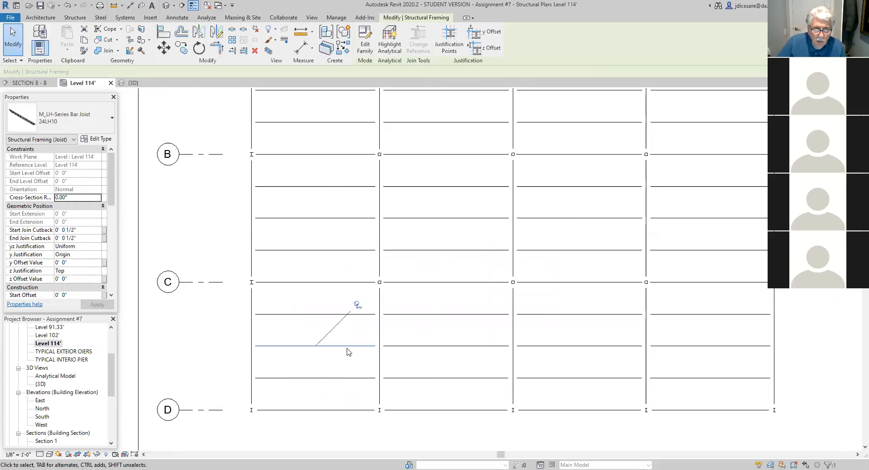
pyautogui.click(357, 304)
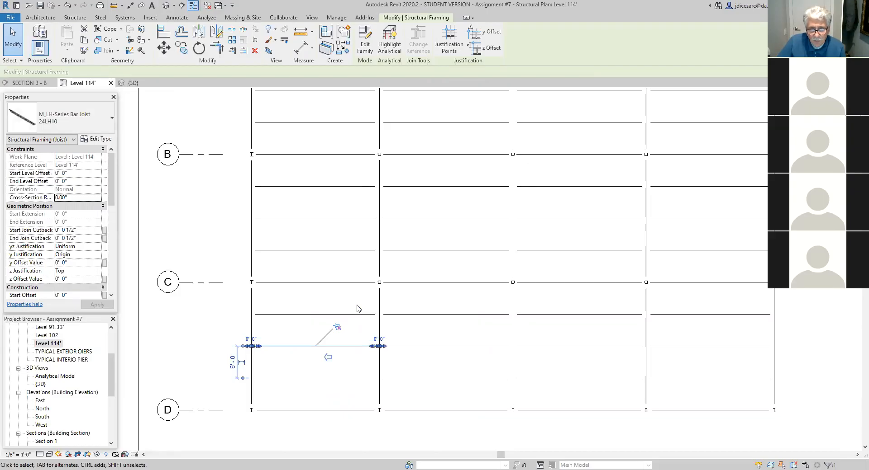
pyautogui.click(255, 50)
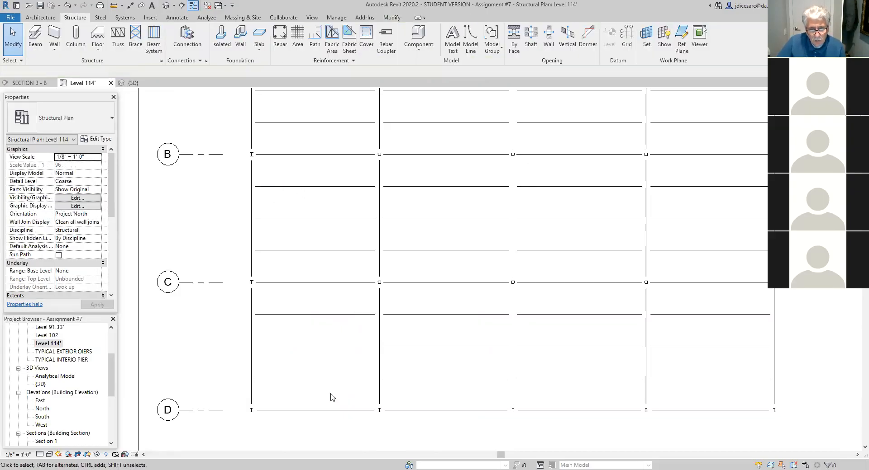
pyautogui.click(333, 380)
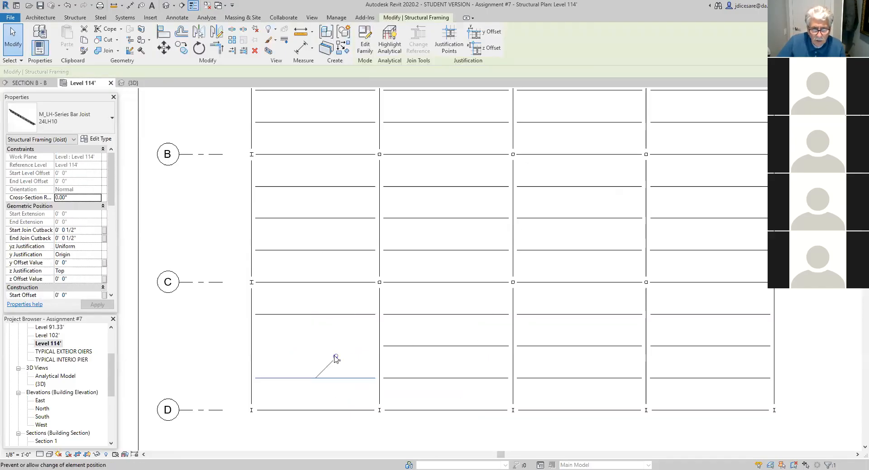
pyautogui.click(254, 50)
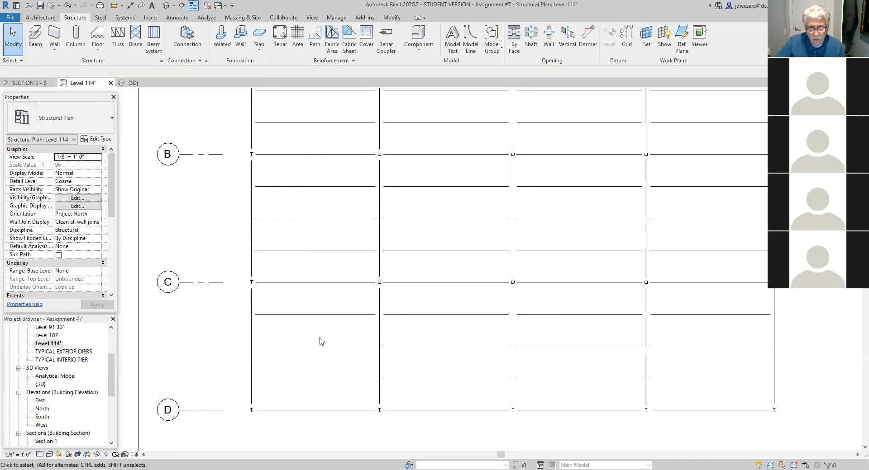
# - Place a CISC Wide Flange W360x33 beam between grid lines 1 and 2, midway between grid lines C and D
pyautogui.click(35, 38)
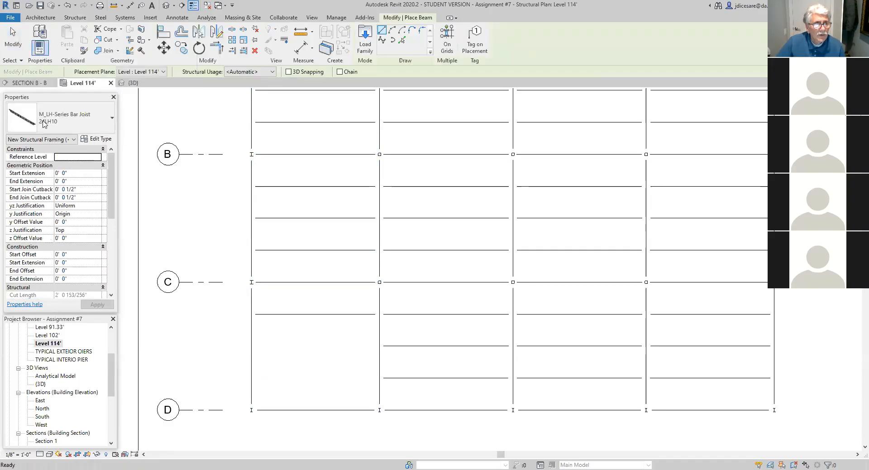
pyautogui.click(111, 121)
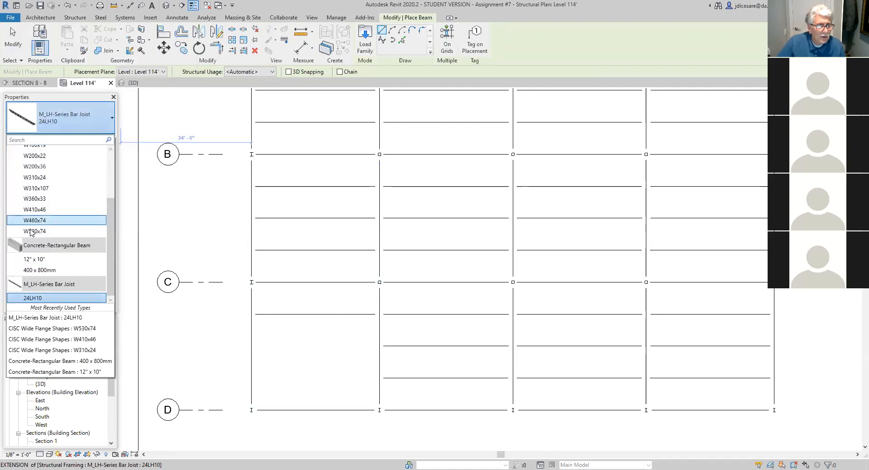
pyautogui.click(37, 200)
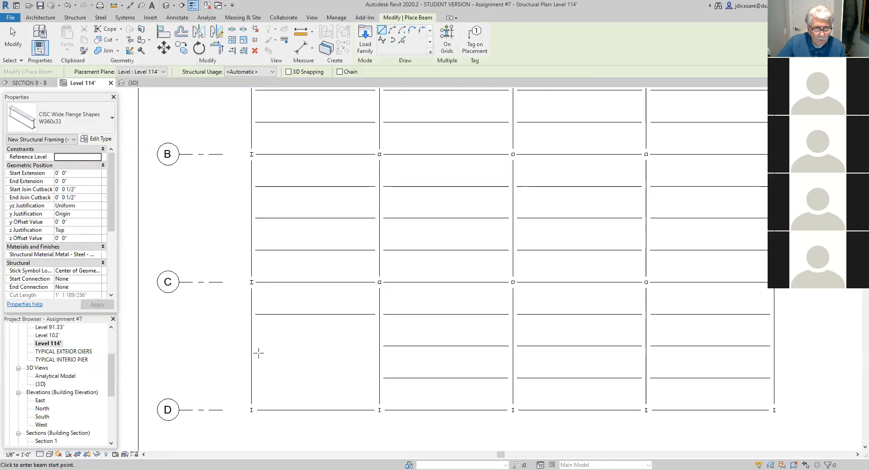
pyautogui.click(379, 346)
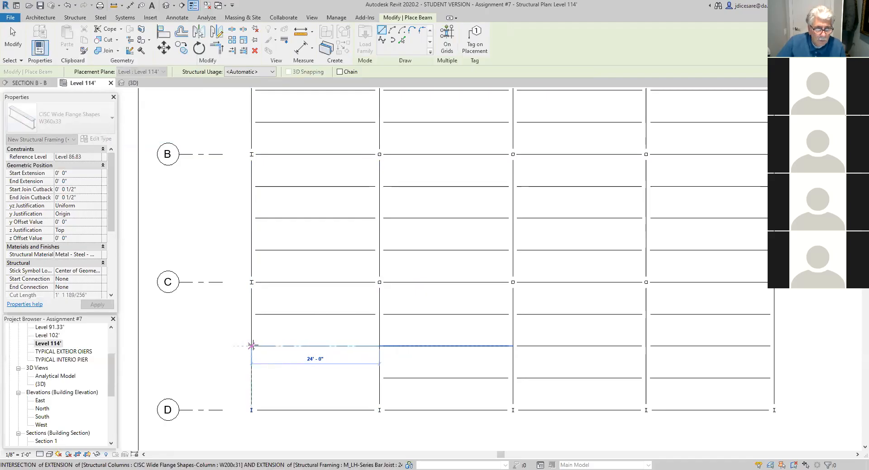
pyautogui.click(252, 345)
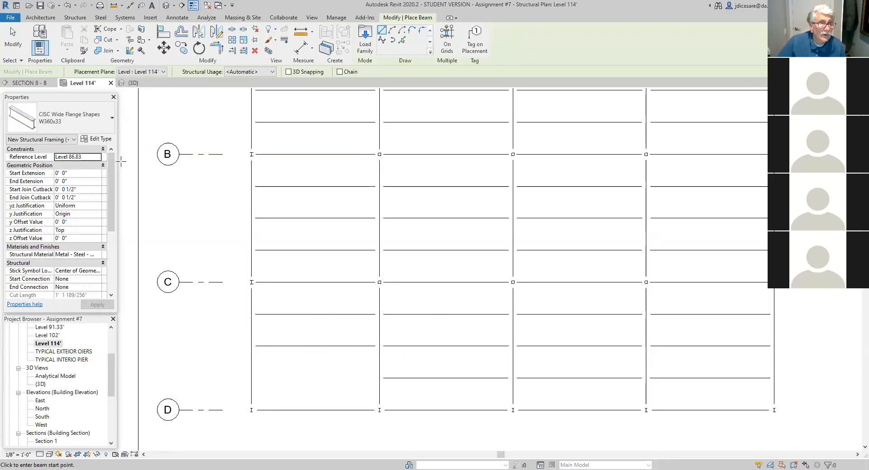
# - Place a W200x22 beam perpendicular from the grid line D beam to the W360x33 beam, 10' from grid line 1
pyautogui.click(111, 120)
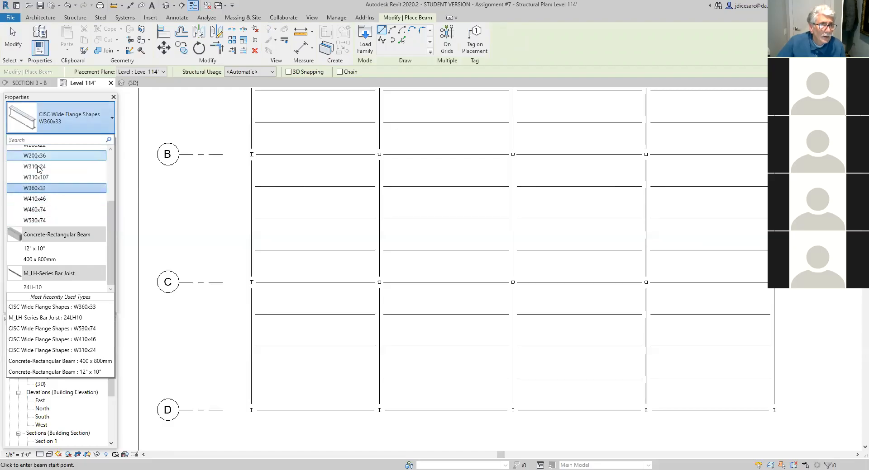
pyautogui.scroll(2, 54, 203)
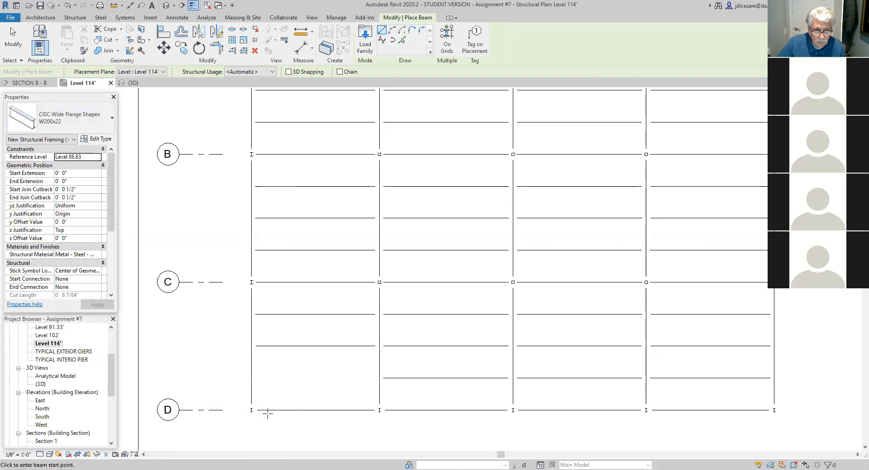
pyautogui.write('10')
pyautogui.press('Return')
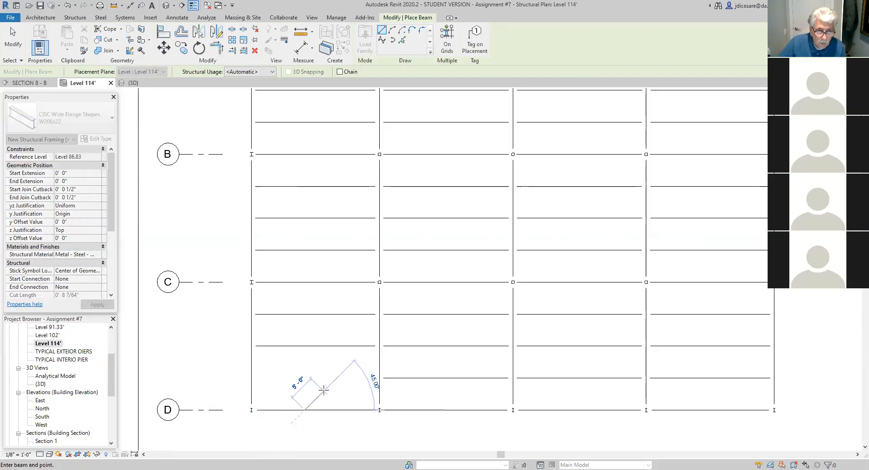
pyautogui.click(304, 347)
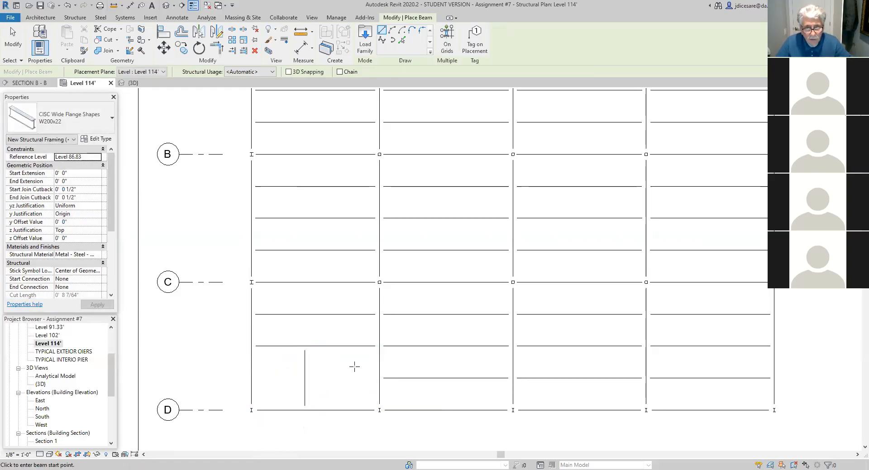
# - Place a W200x22 beam from grid line 2, in line with the neighbouring bay's lowest joist, to the perpendicular W200x22 beam
pyautogui.click(379, 378)
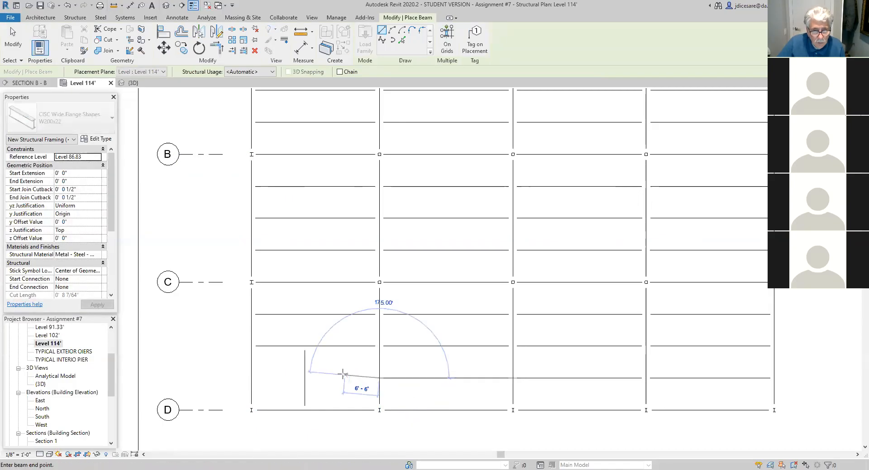
pyautogui.click(304, 378)
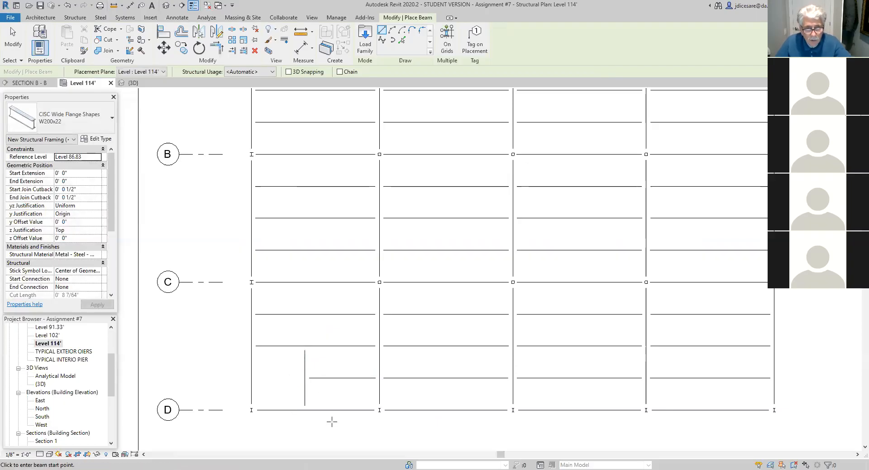
pyautogui.scroll(-3, 446, 387)
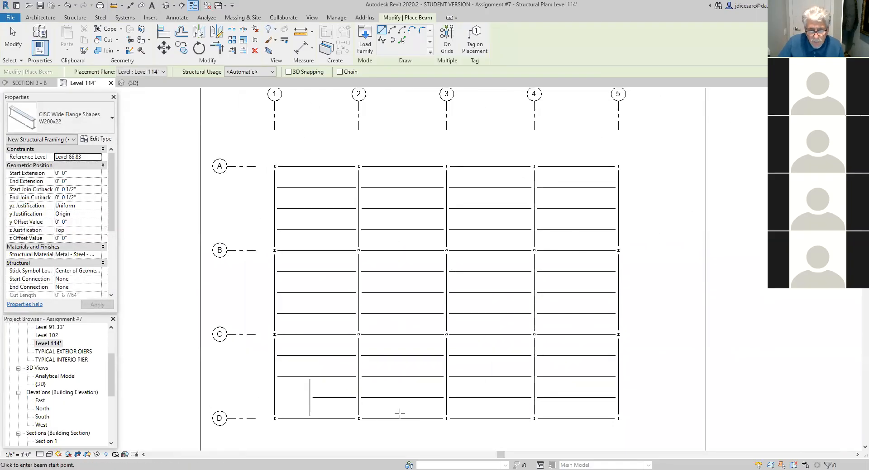
# - Tag all untagged structural columns and structural framing in the current view, with horizontal tags and no leaders
pyautogui.scroll(-2, 400, 414)
pyautogui.moveTo(400, 414)
pyautogui.mouseDown(button='middle')
pyautogui.moveTo(400, 402)
pyautogui.moveTo(387, 422)
pyautogui.mouseUp(button='middle')
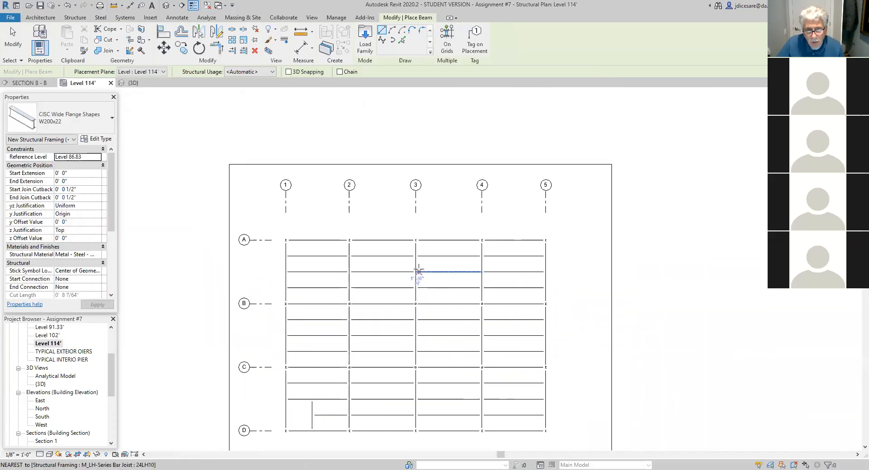
pyautogui.click(183, 19)
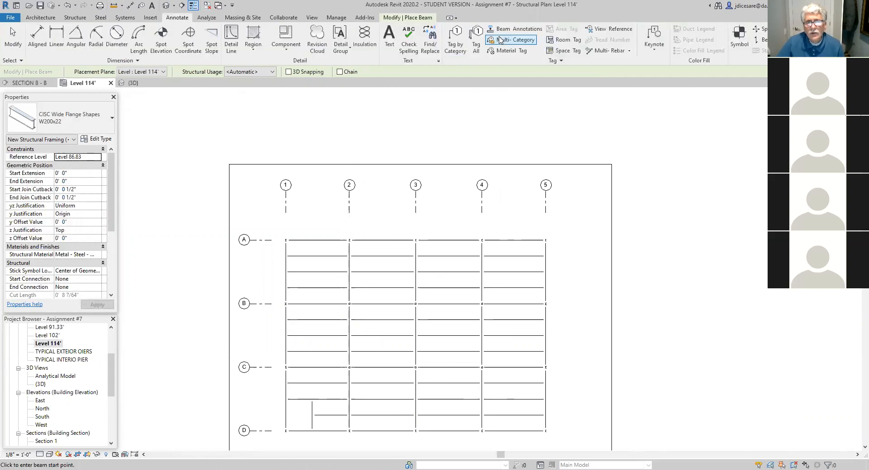
pyautogui.click(476, 45)
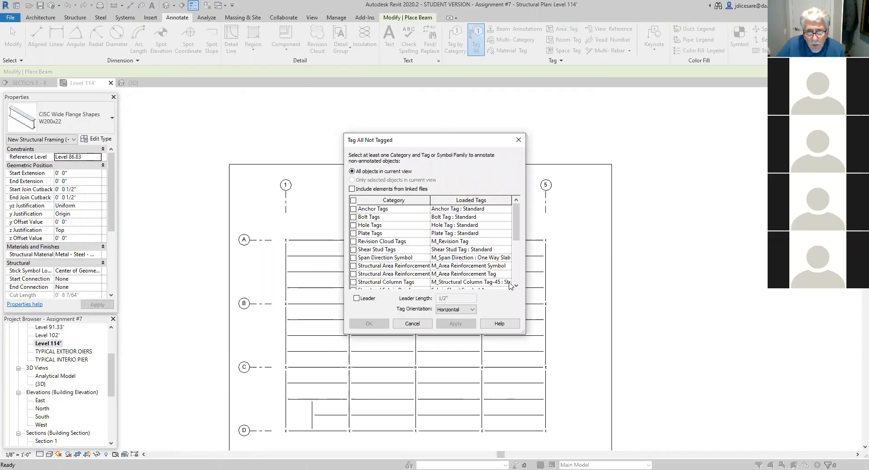
pyautogui.click(354, 284)
pyautogui.click(516, 285)
pyautogui.click(516, 286)
pyautogui.click(516, 286)
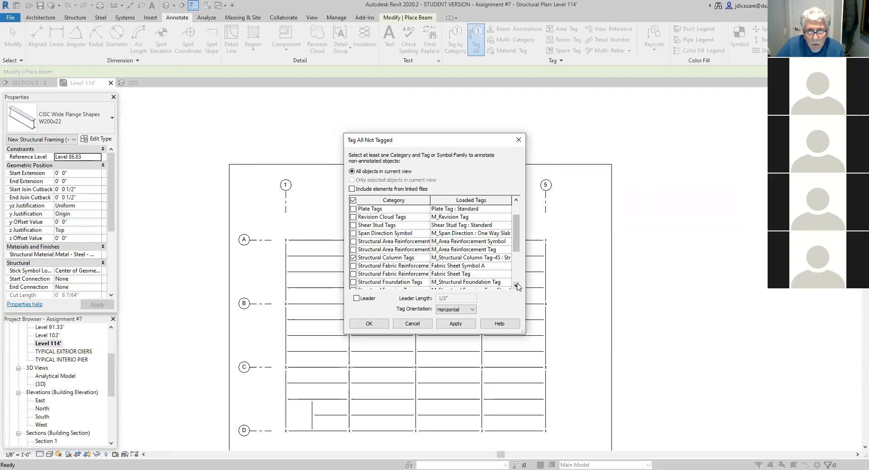
pyautogui.click(516, 286)
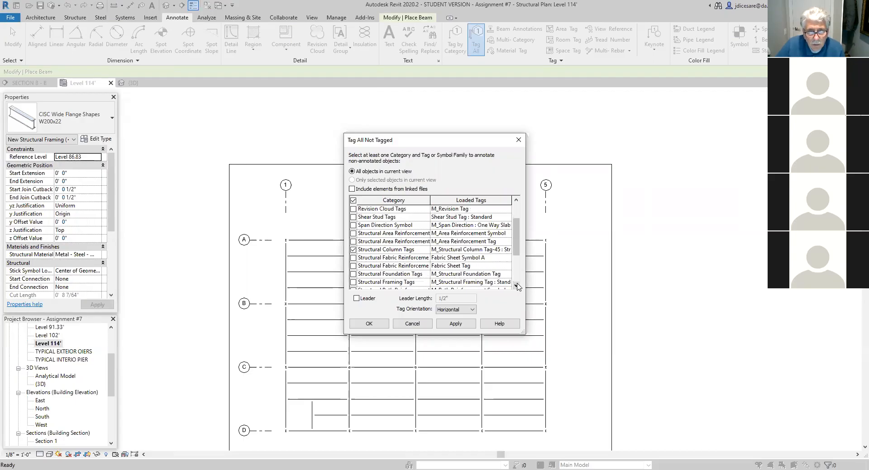
pyautogui.click(516, 286)
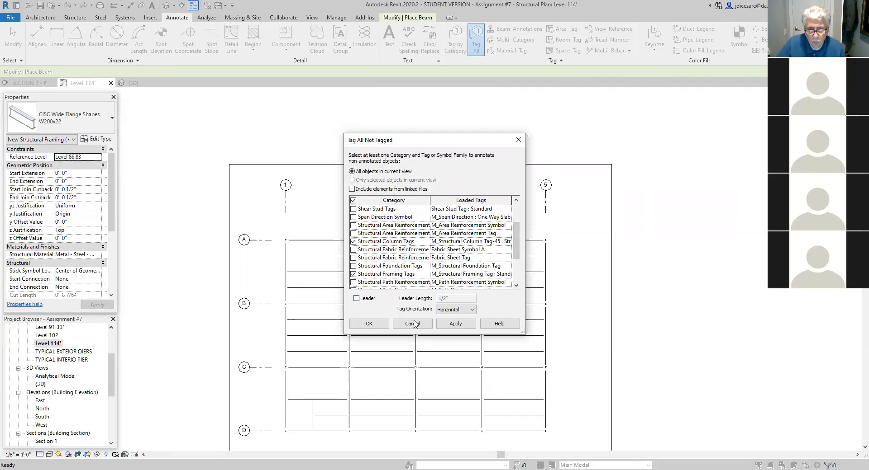
pyautogui.click(457, 324)
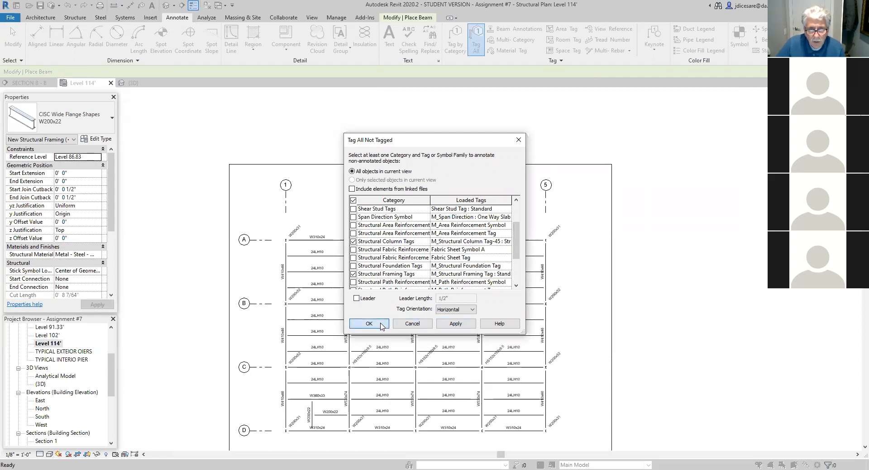
pyautogui.click(382, 325)
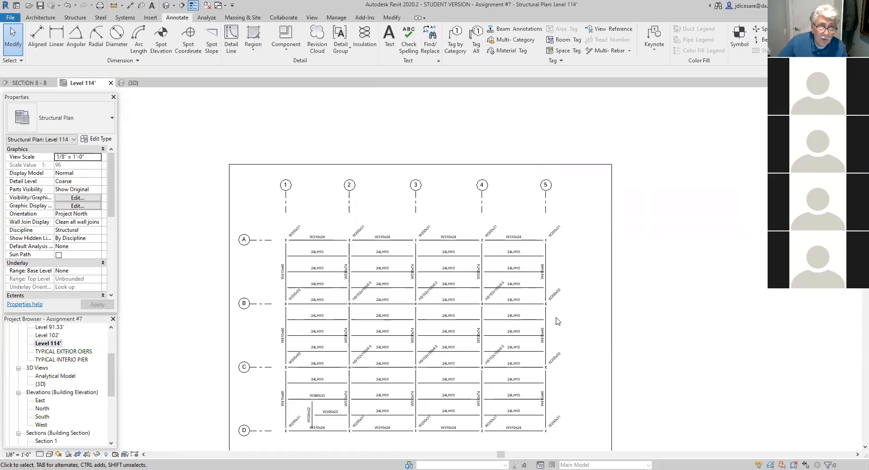
# - Apply the <Invisible lines> style with Linework to the middle joist between grid lines A and B in the bay between grid lines 1 and 2
pyautogui.scroll(3, 335, 309)
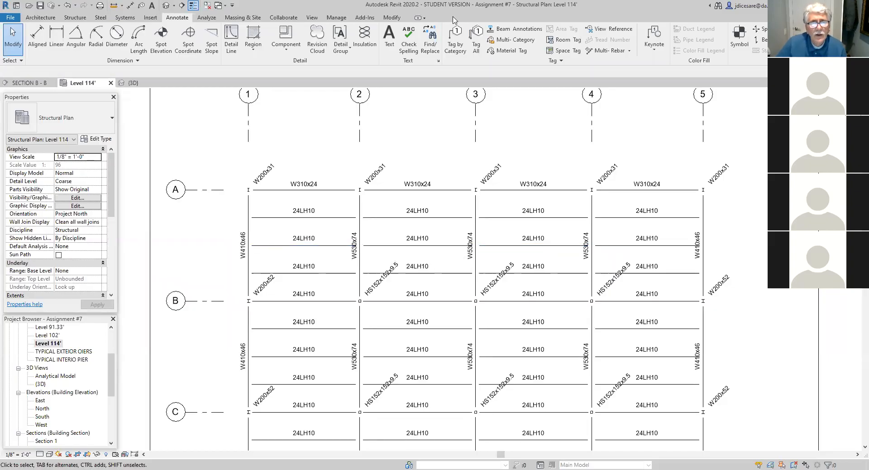
pyautogui.click(392, 17)
pyautogui.click(283, 40)
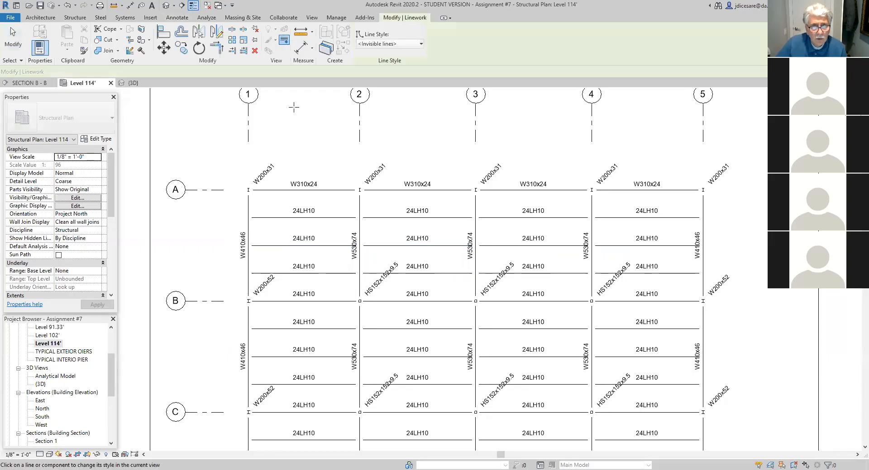
pyautogui.click(326, 246)
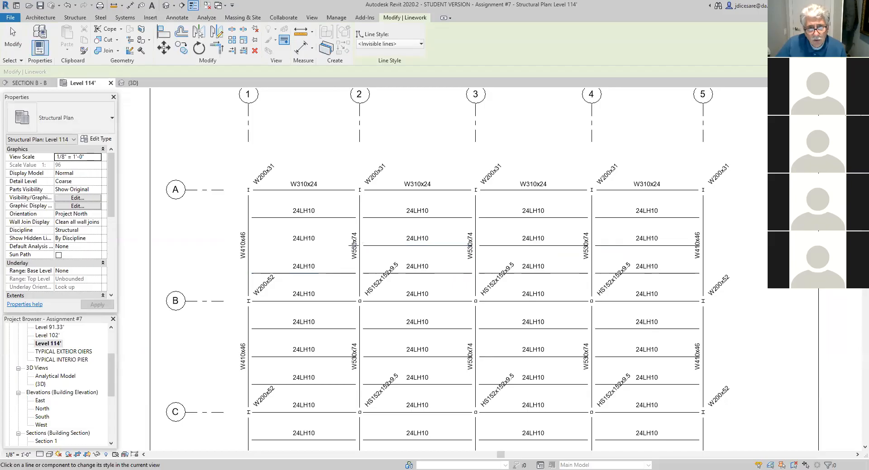